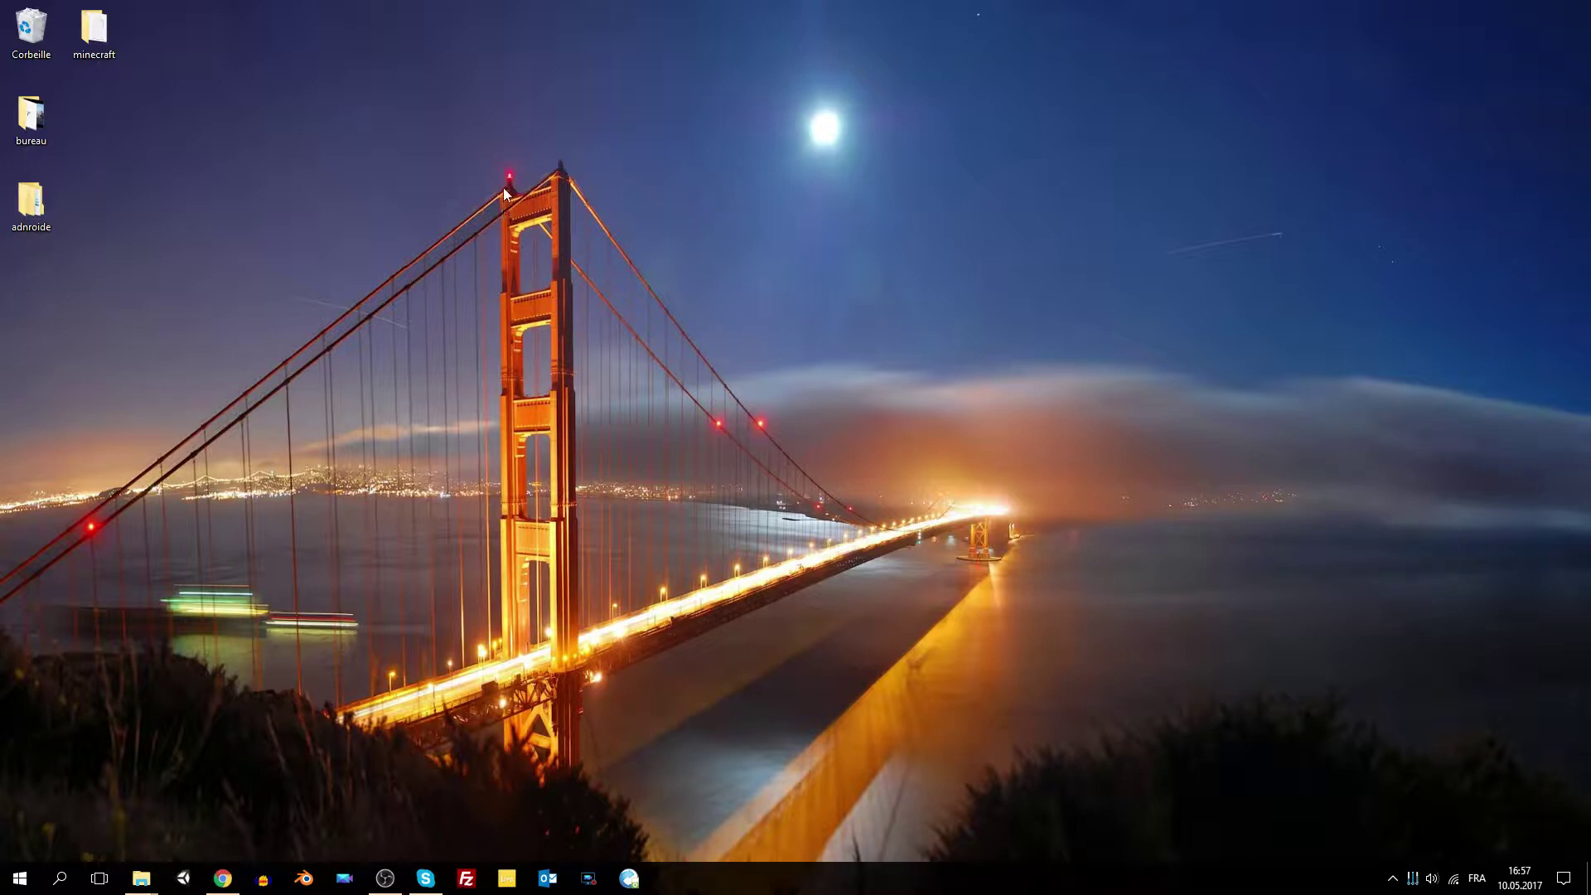
# - Switch to Chrome and run a web search for "unity" in a new tab
pyautogui.moveTo(501, 202); pyautogui.dragTo(563, 654)
pyautogui.click(222, 878)
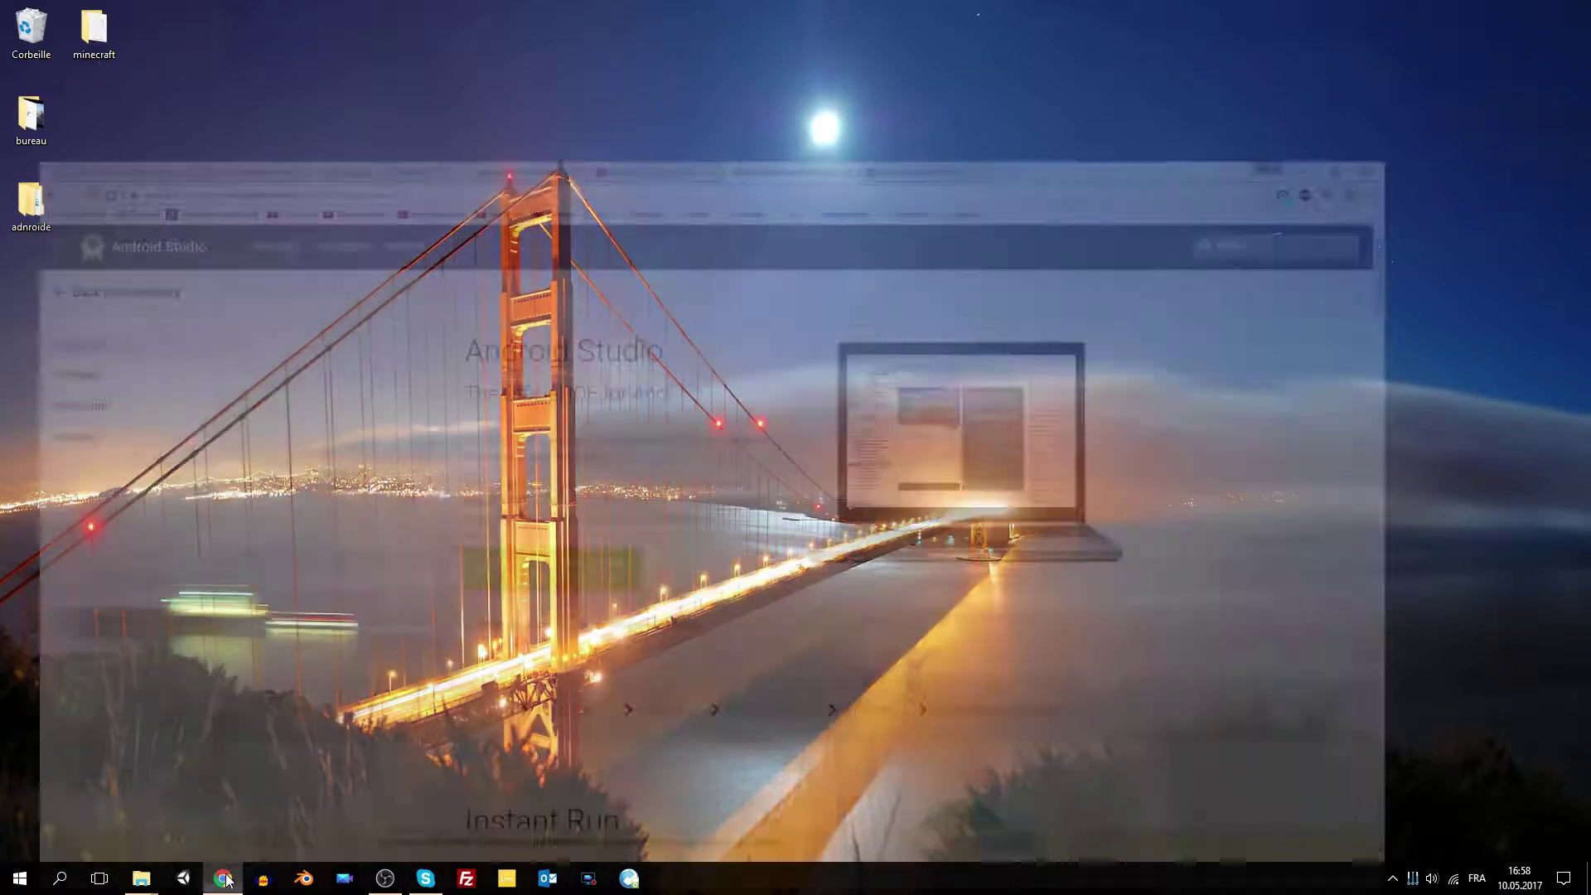
pyautogui.click(1147, 12)
pyautogui.write('unity')
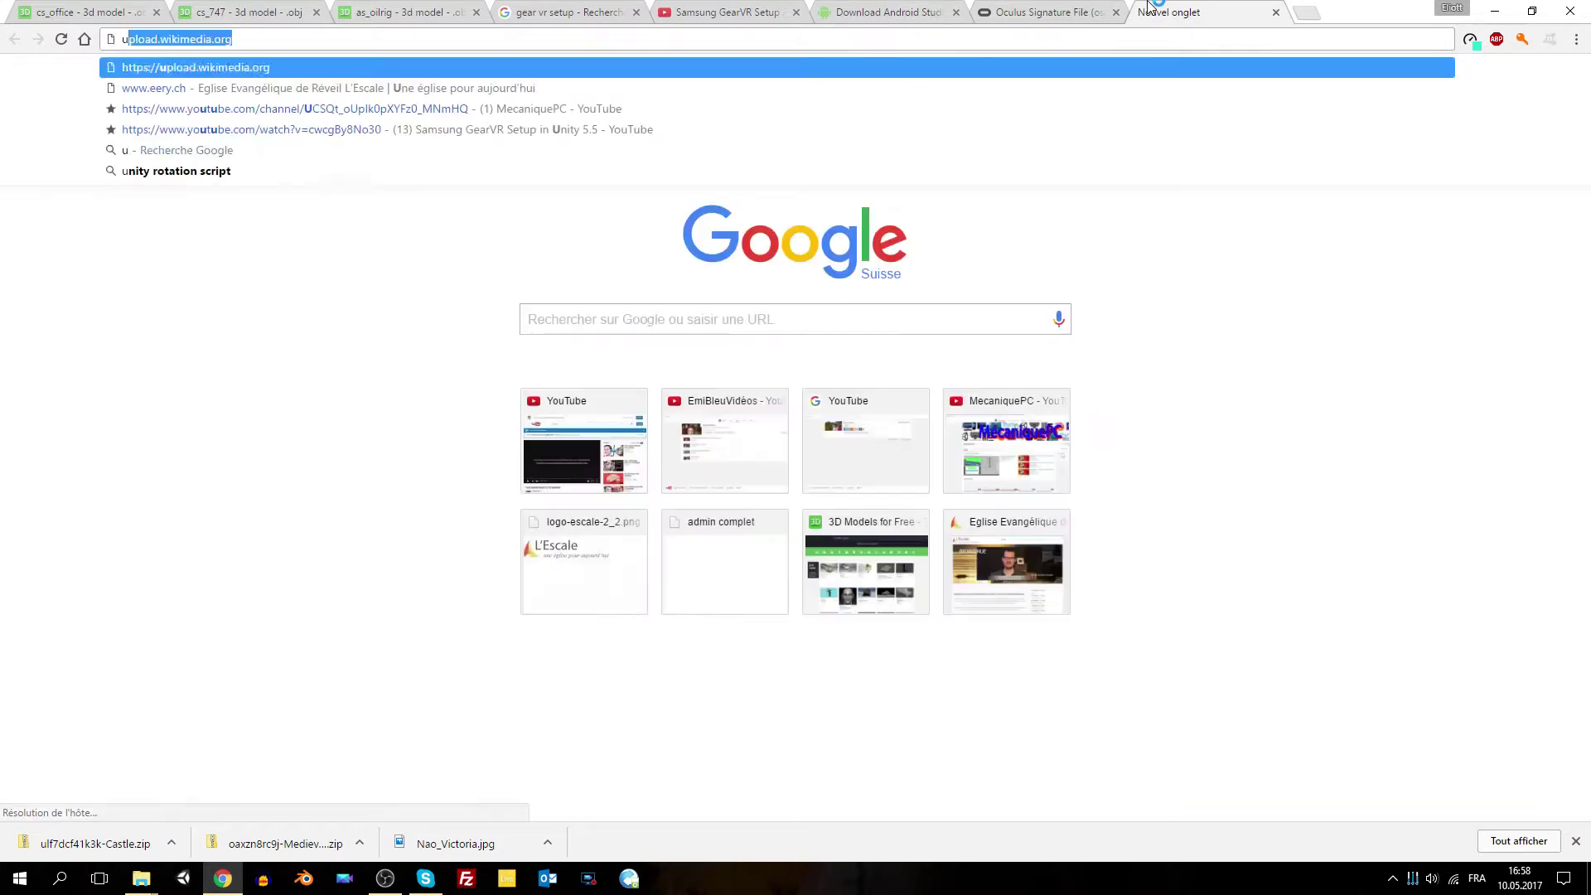
pyautogui.press('Return')
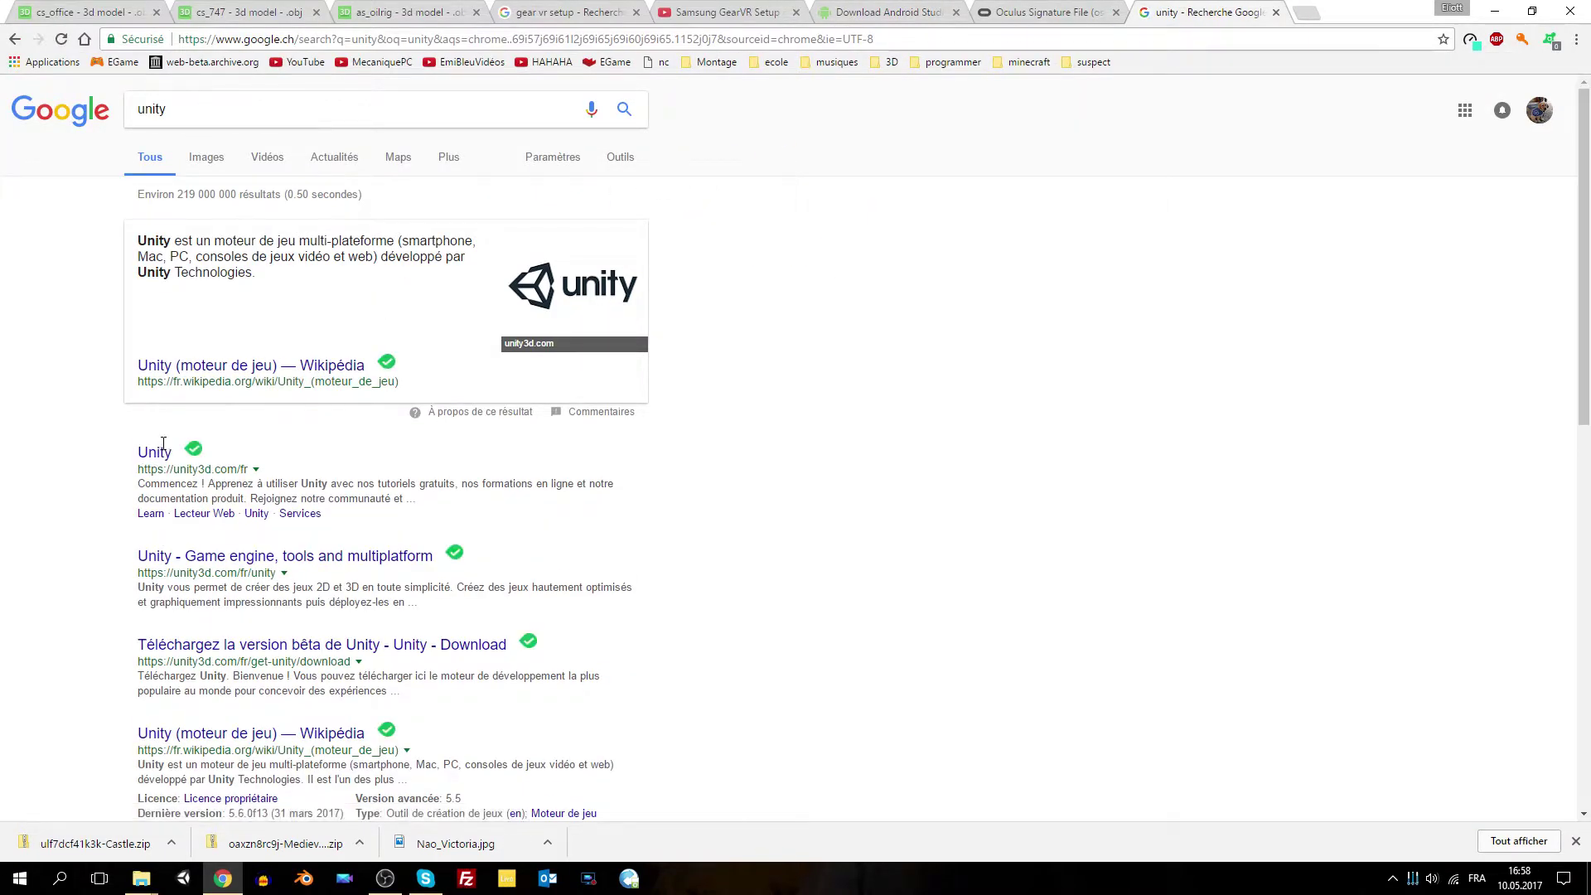
# - Refine the search to "unity 3d download" and open the Unity download page from the results
pyautogui.moveTo(197, 452); pyautogui.dragTo(71, 495)
pyautogui.click(57, 460)
pyautogui.click(207, 105)
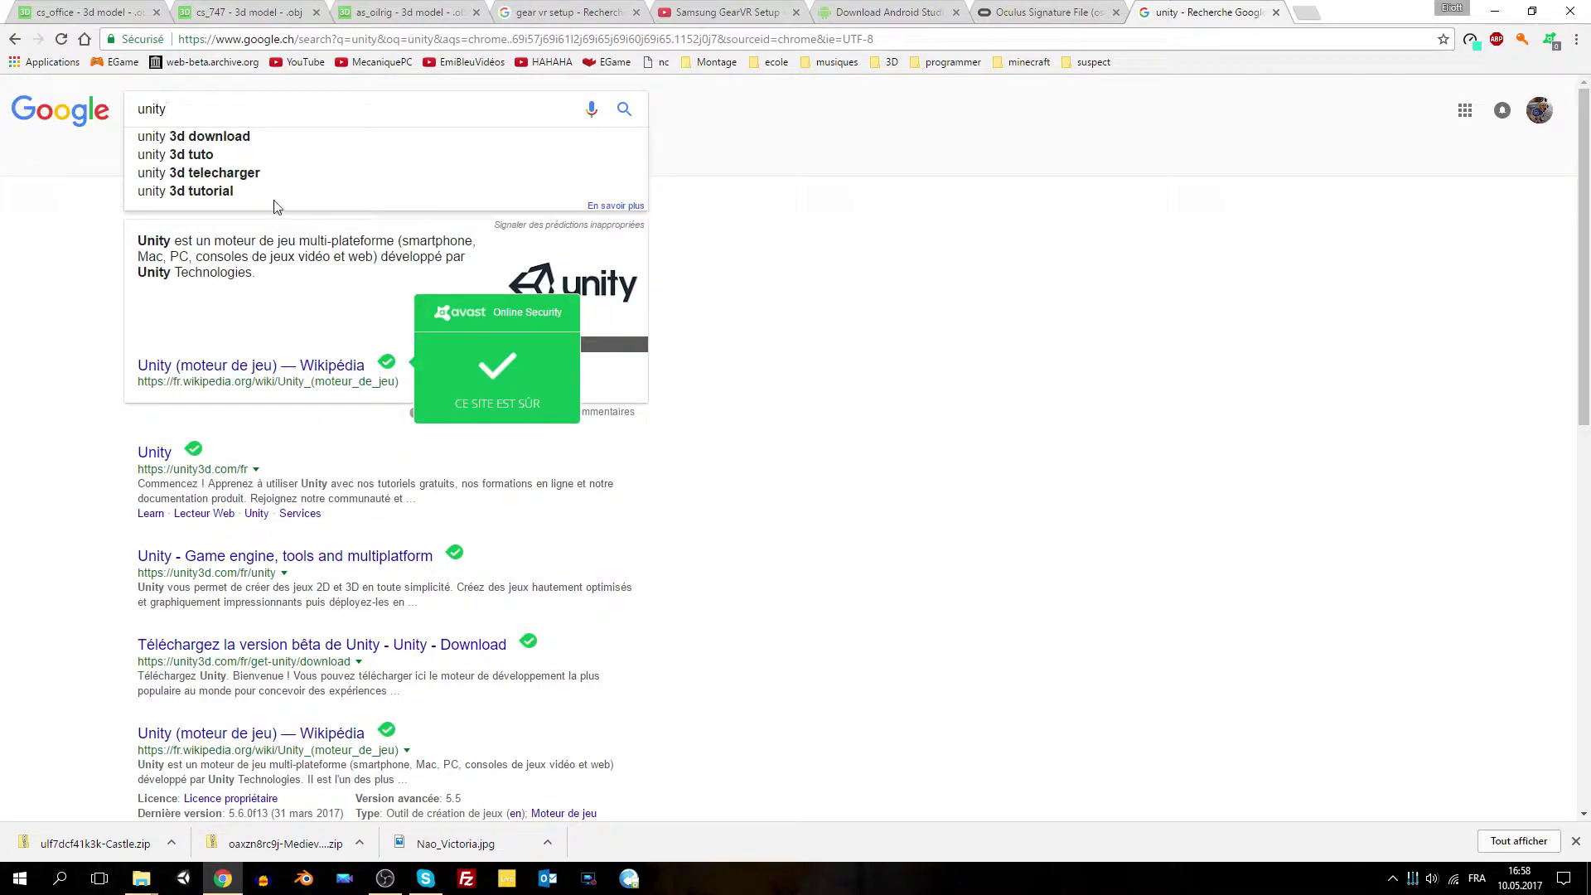
pyautogui.click(240, 139)
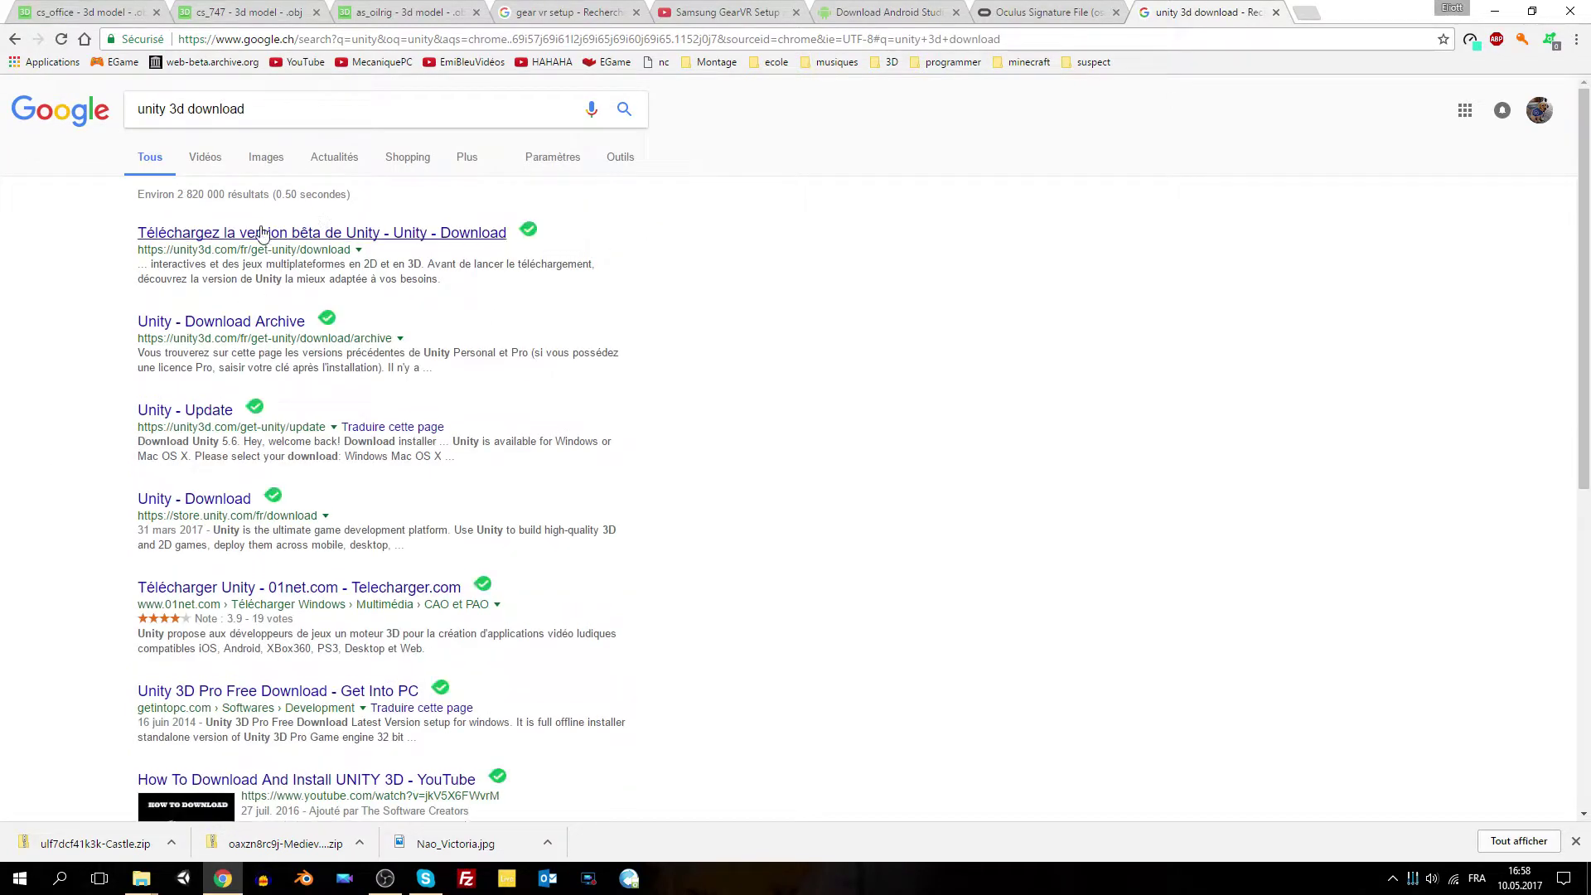
pyautogui.click(354, 235)
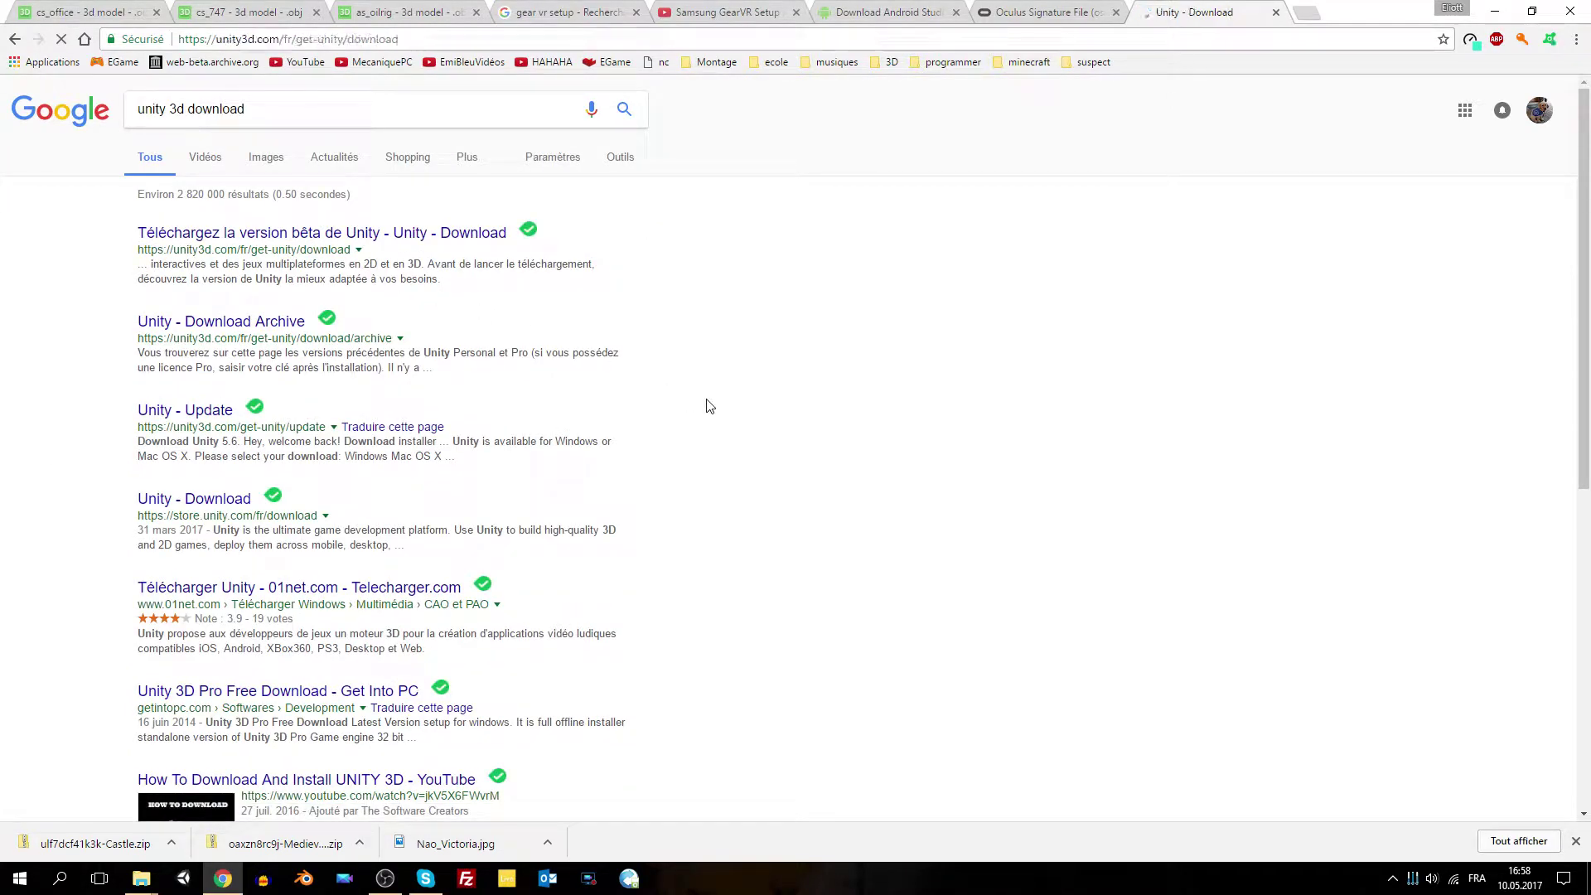
# - Look over the Unity download page and return to the search results
pyautogui.scroll(-3, 681, 391)
pyautogui.scroll(3, 648, 394)
pyautogui.hotkey('alt', 'Left')
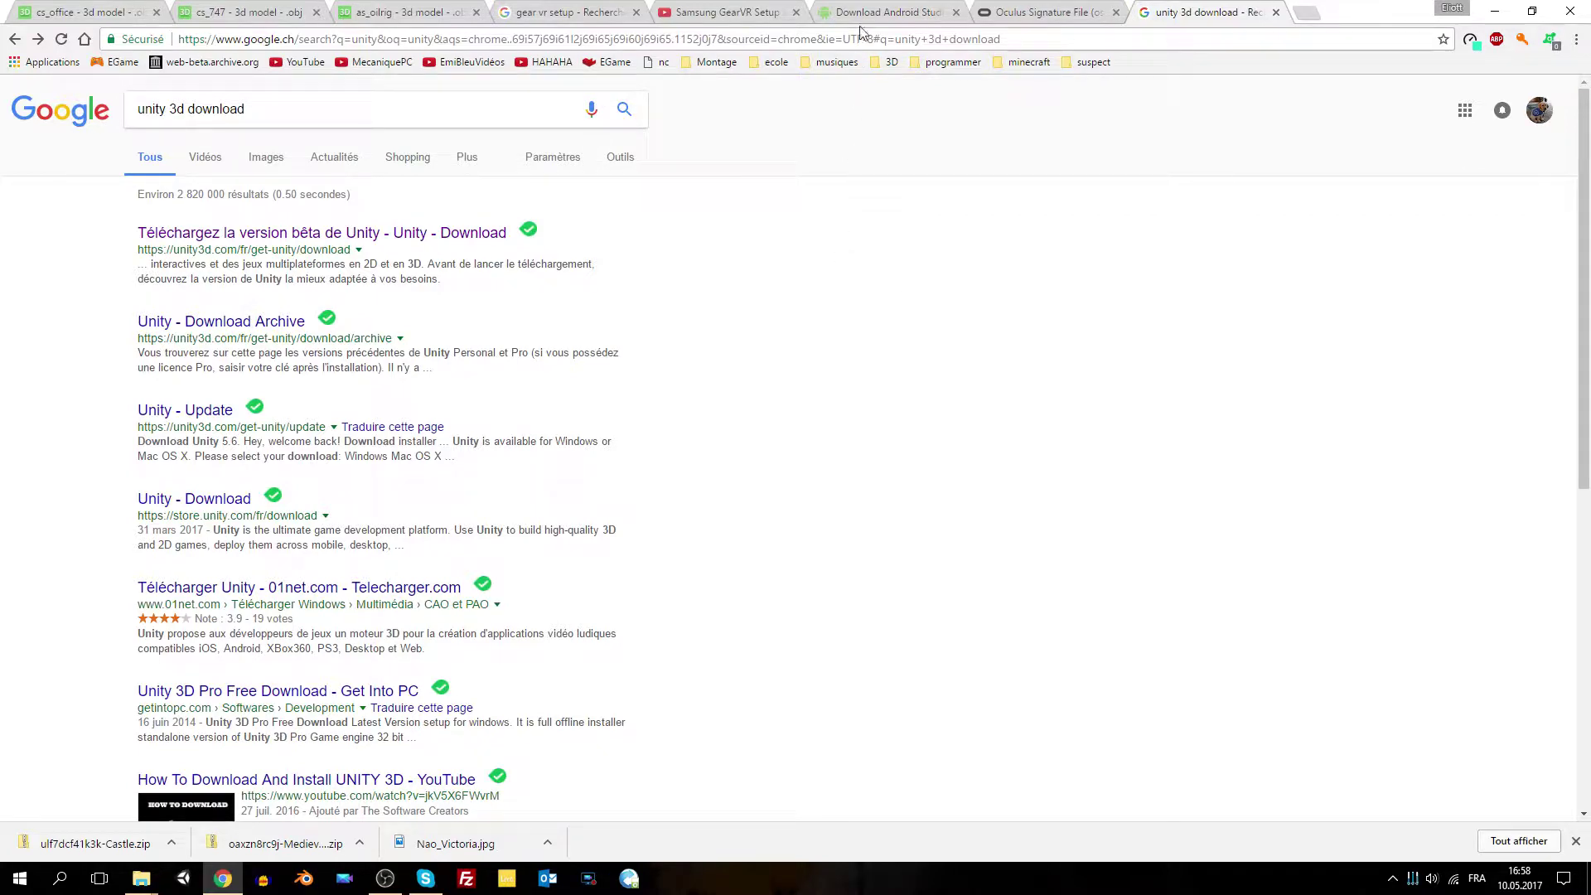
# - Bring up the already open Android Studio download page and examine its heading
pyautogui.click(880, 12)
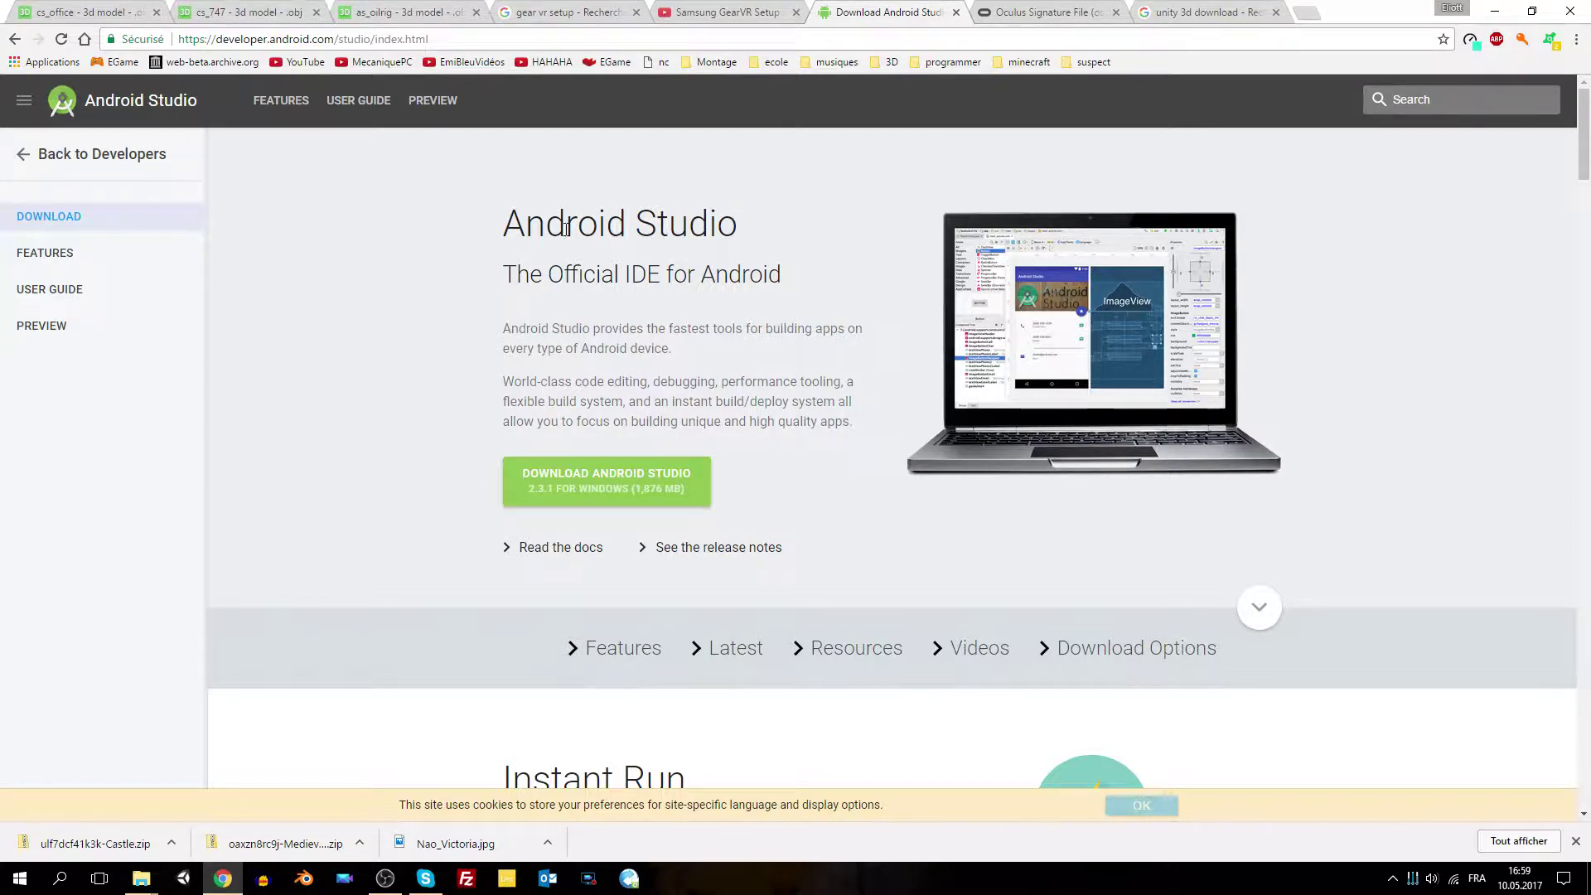
pyautogui.moveTo(497, 220); pyautogui.dragTo(758, 226)
pyautogui.click(770, 231)
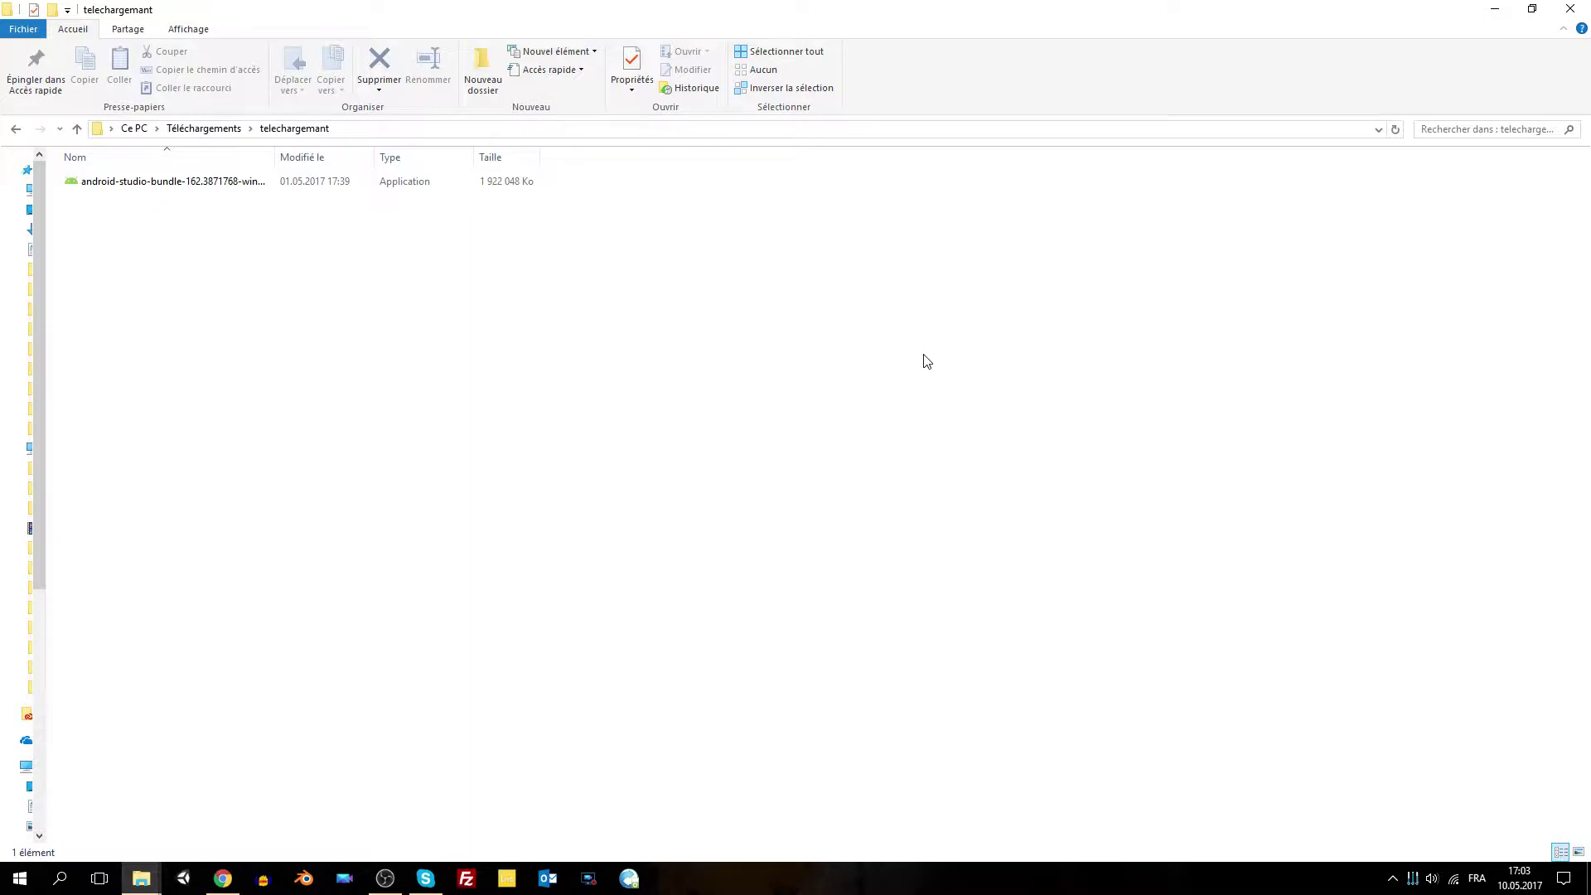
# - Run the android-studio-bundle installer from the telechargemant folder and uninstall the previous Android Studio version
pyautogui.doubleClick(440, 184)
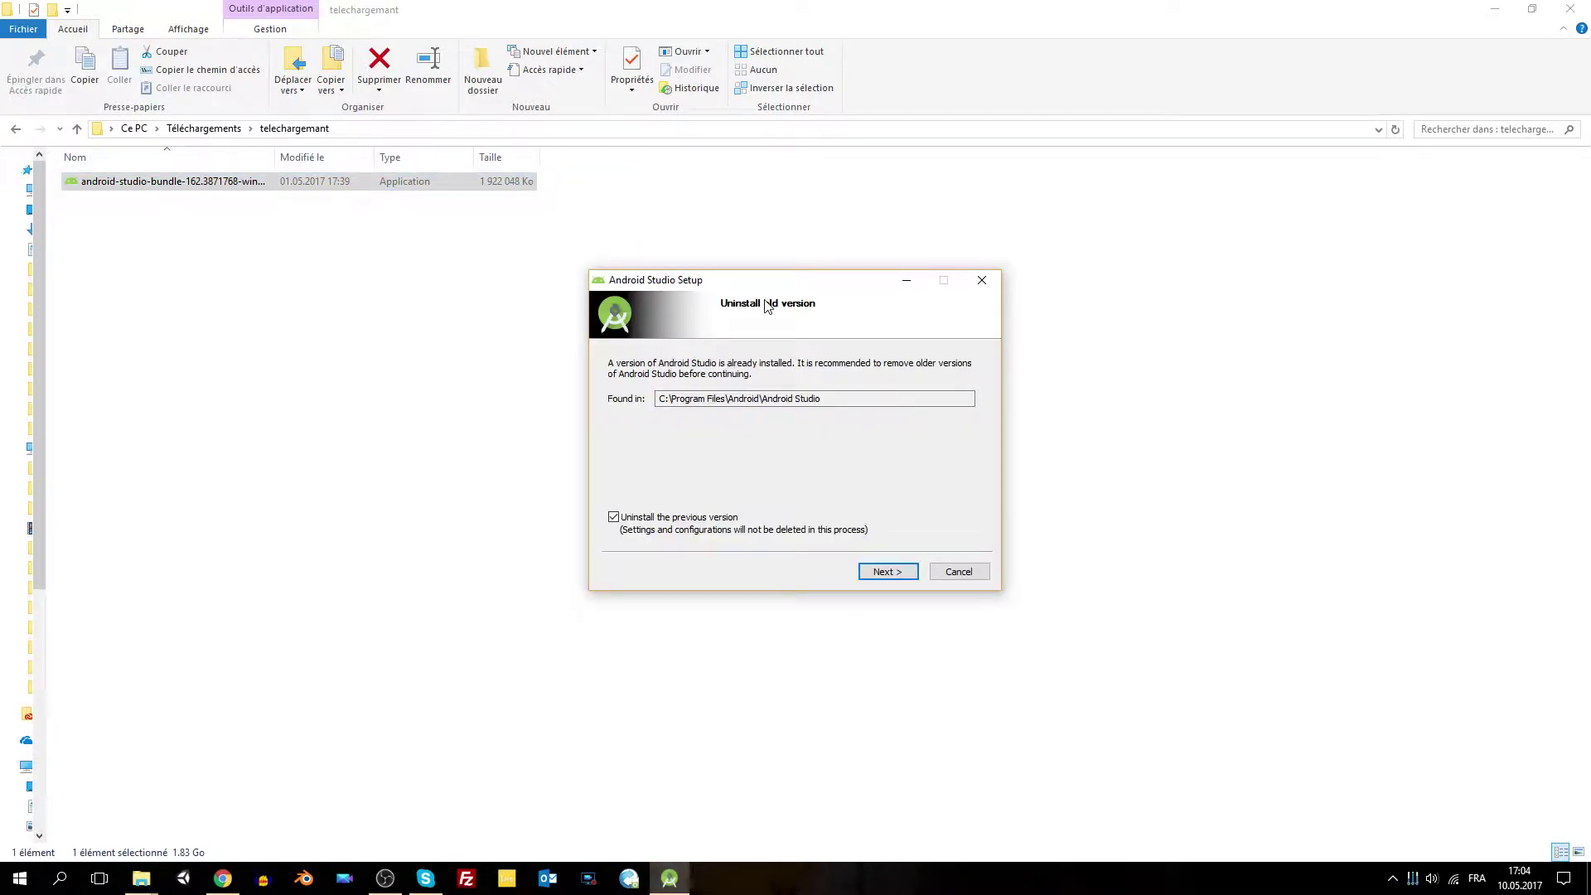
pyautogui.moveTo(822, 399); pyautogui.dragTo(613, 395)
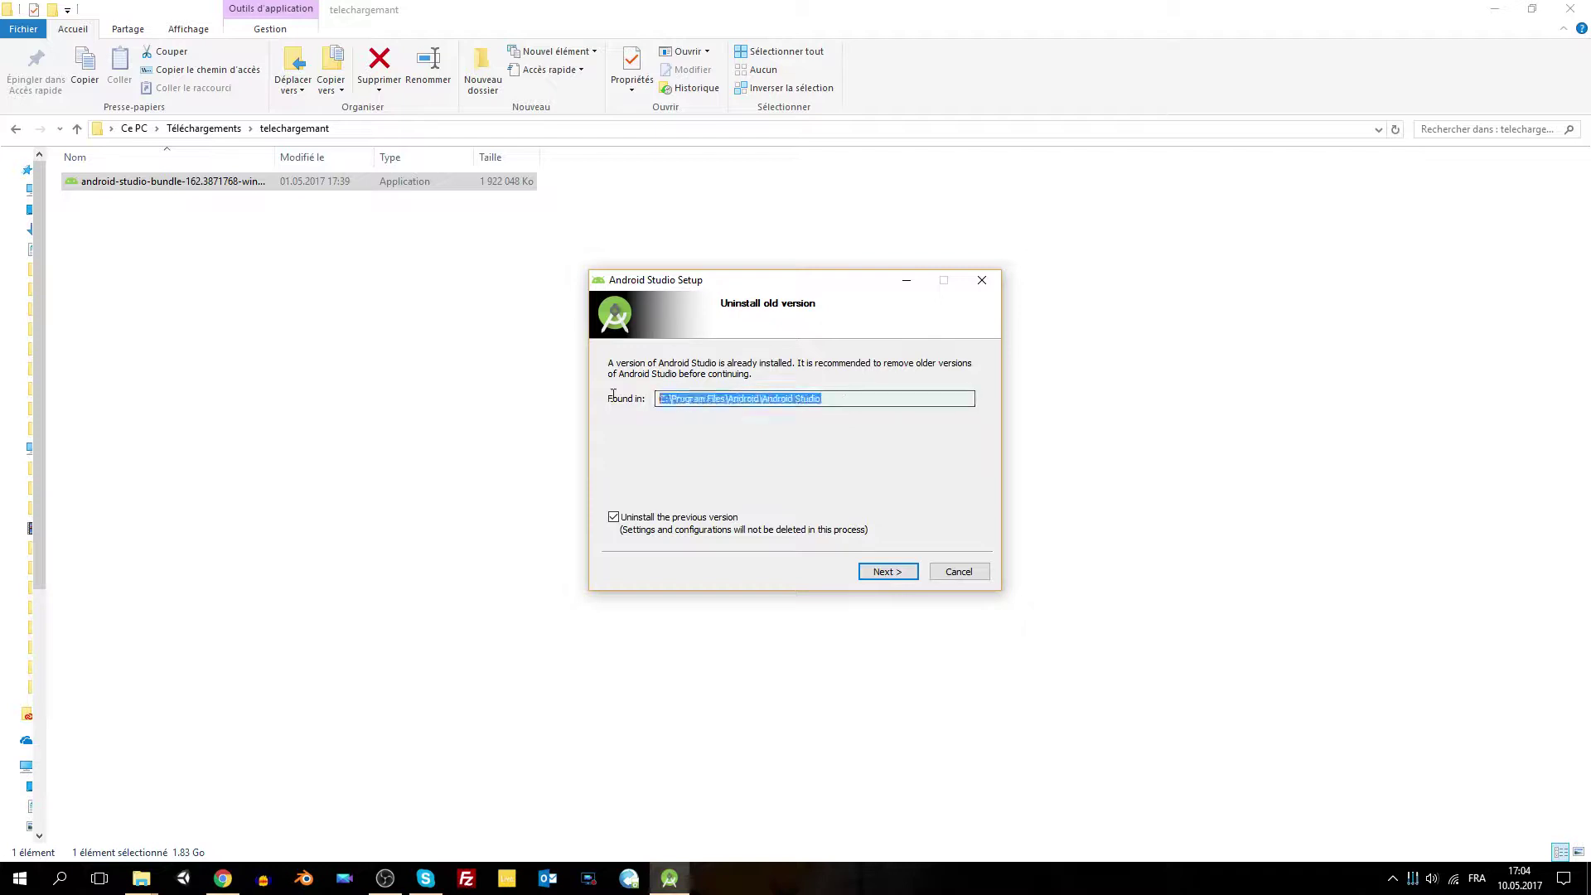
pyautogui.click(896, 401)
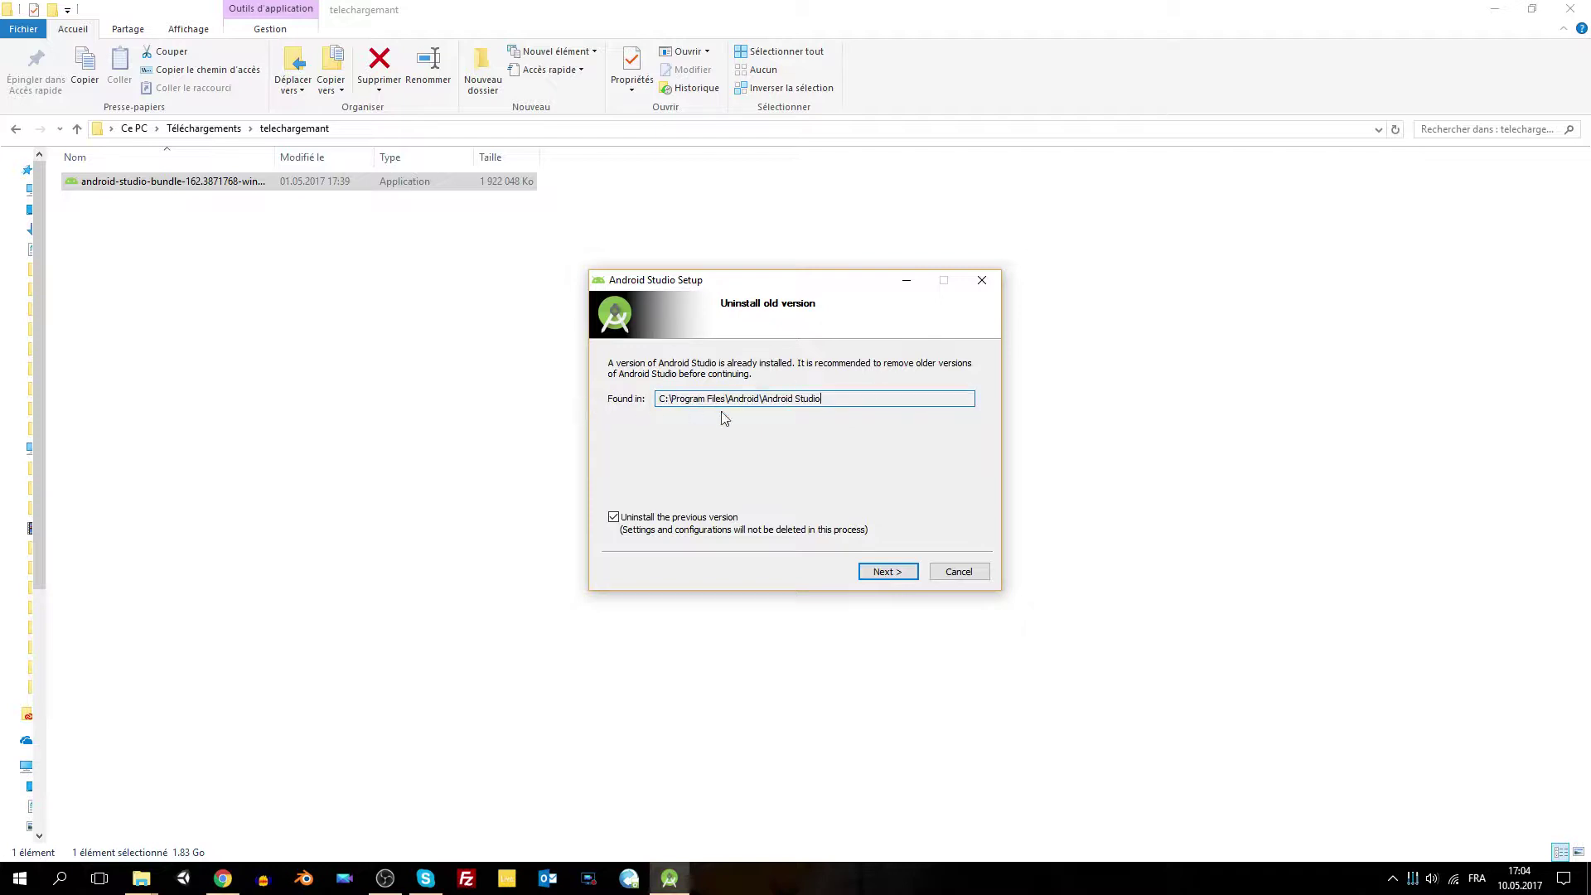
pyautogui.moveTo(828, 400); pyautogui.dragTo(649, 400)
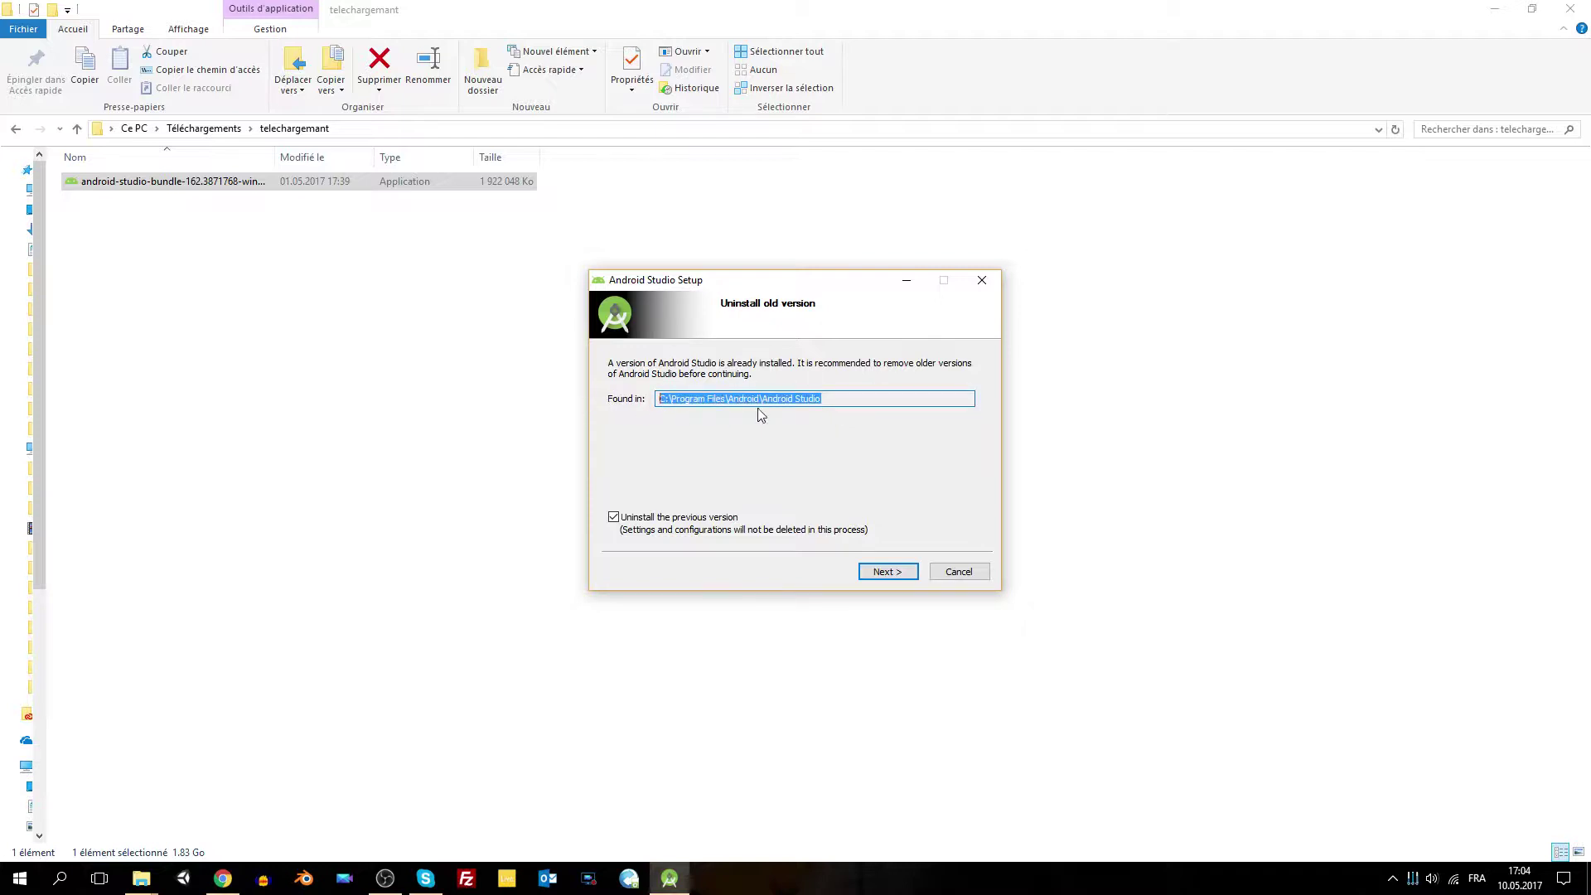
pyautogui.click(903, 573)
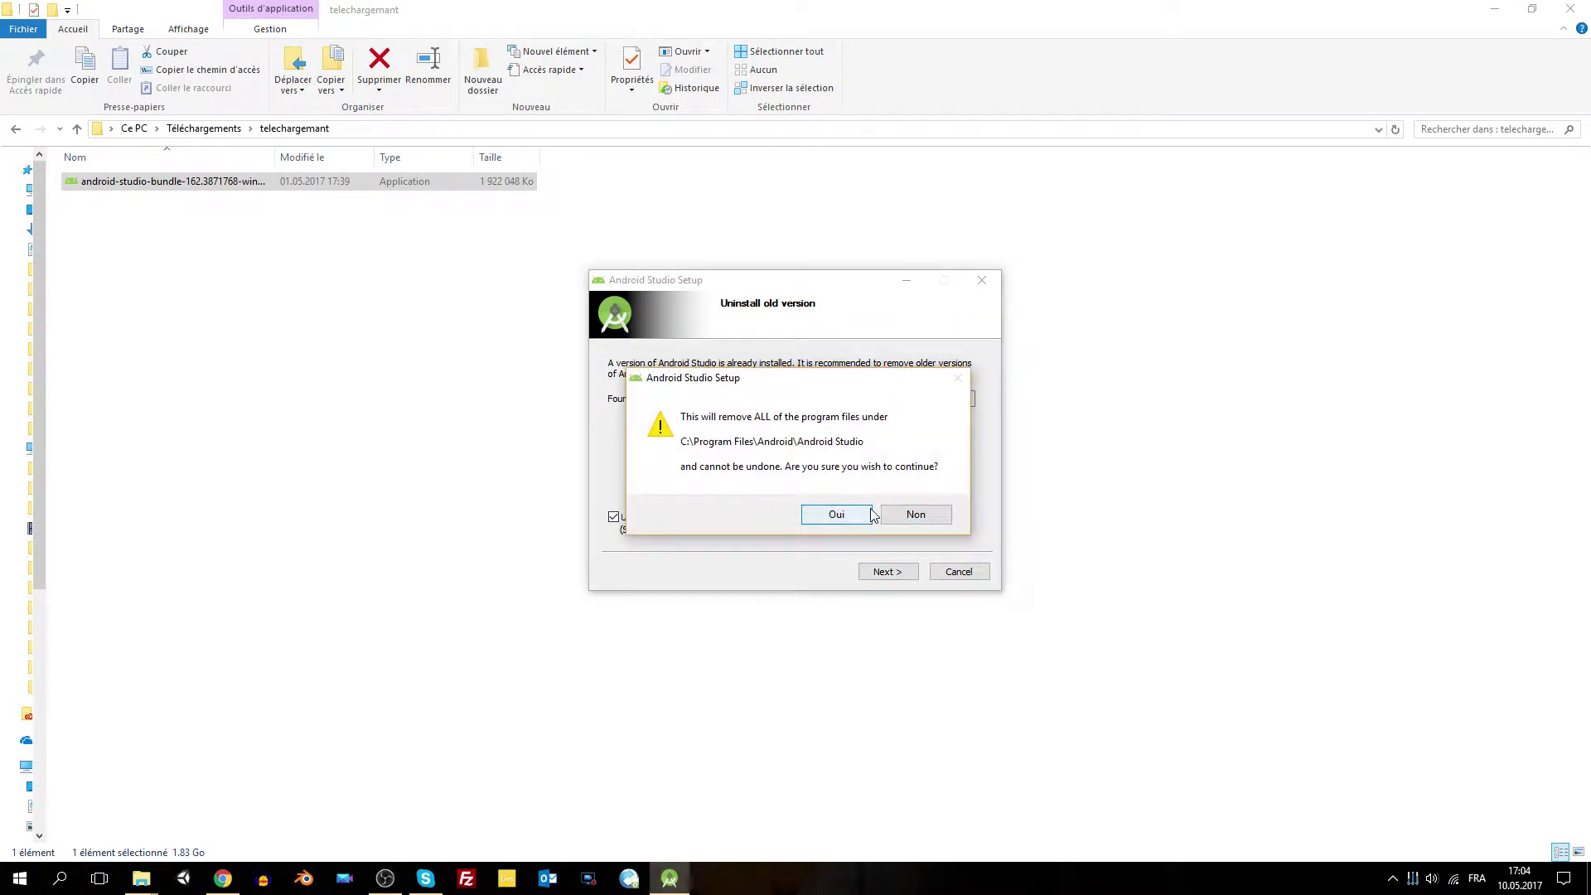
pyautogui.click(842, 514)
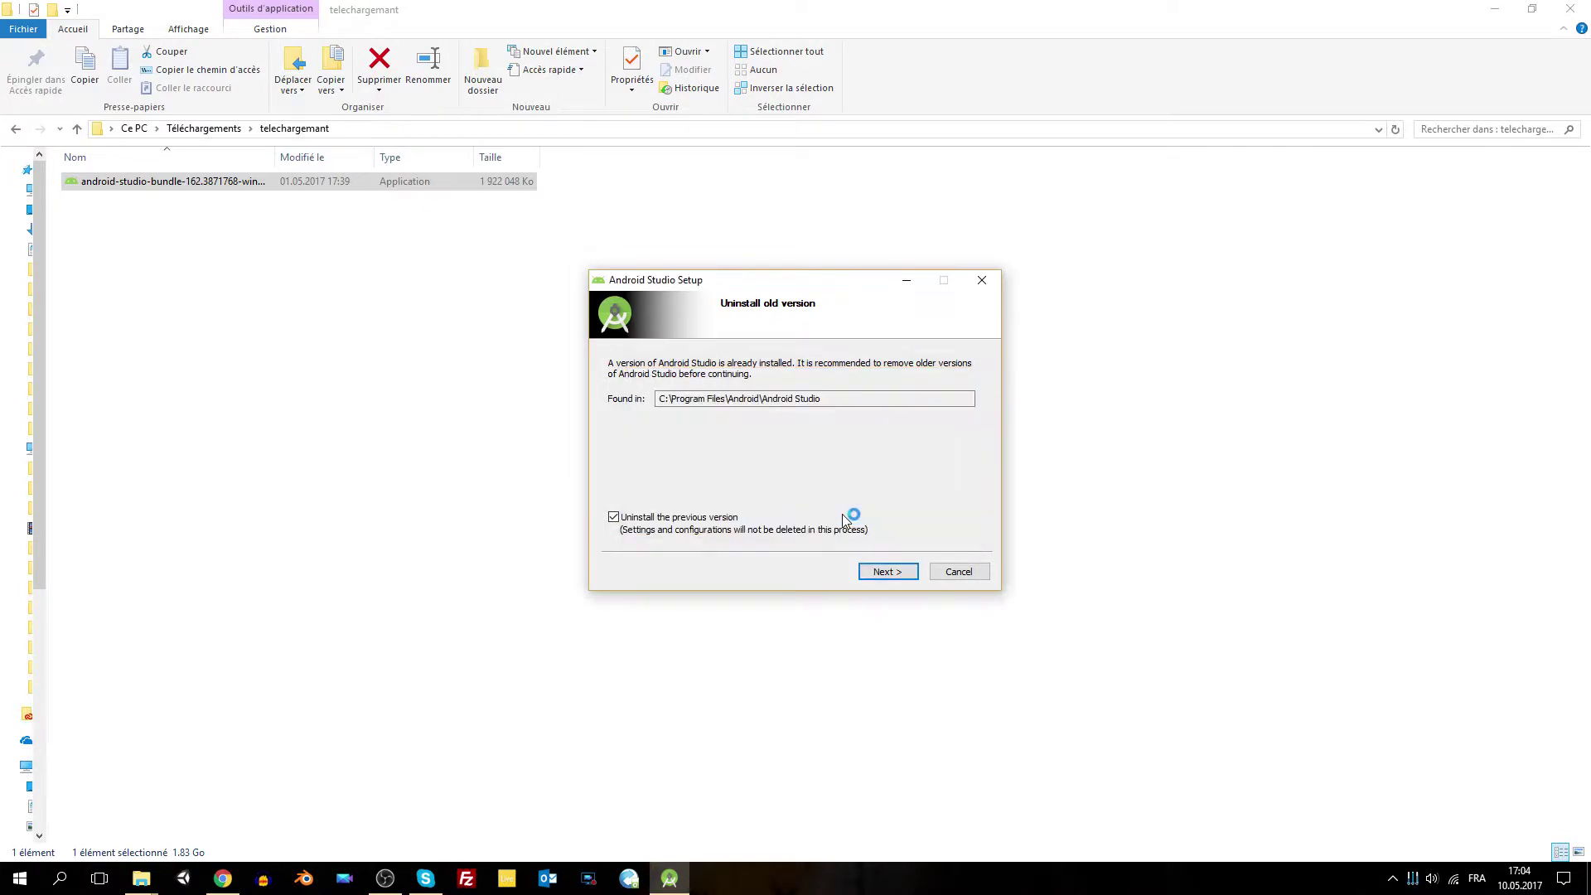
# - Keep the Android SDK and Android Virtual Device components selected and accept the license agreement
pyautogui.click(884, 570)
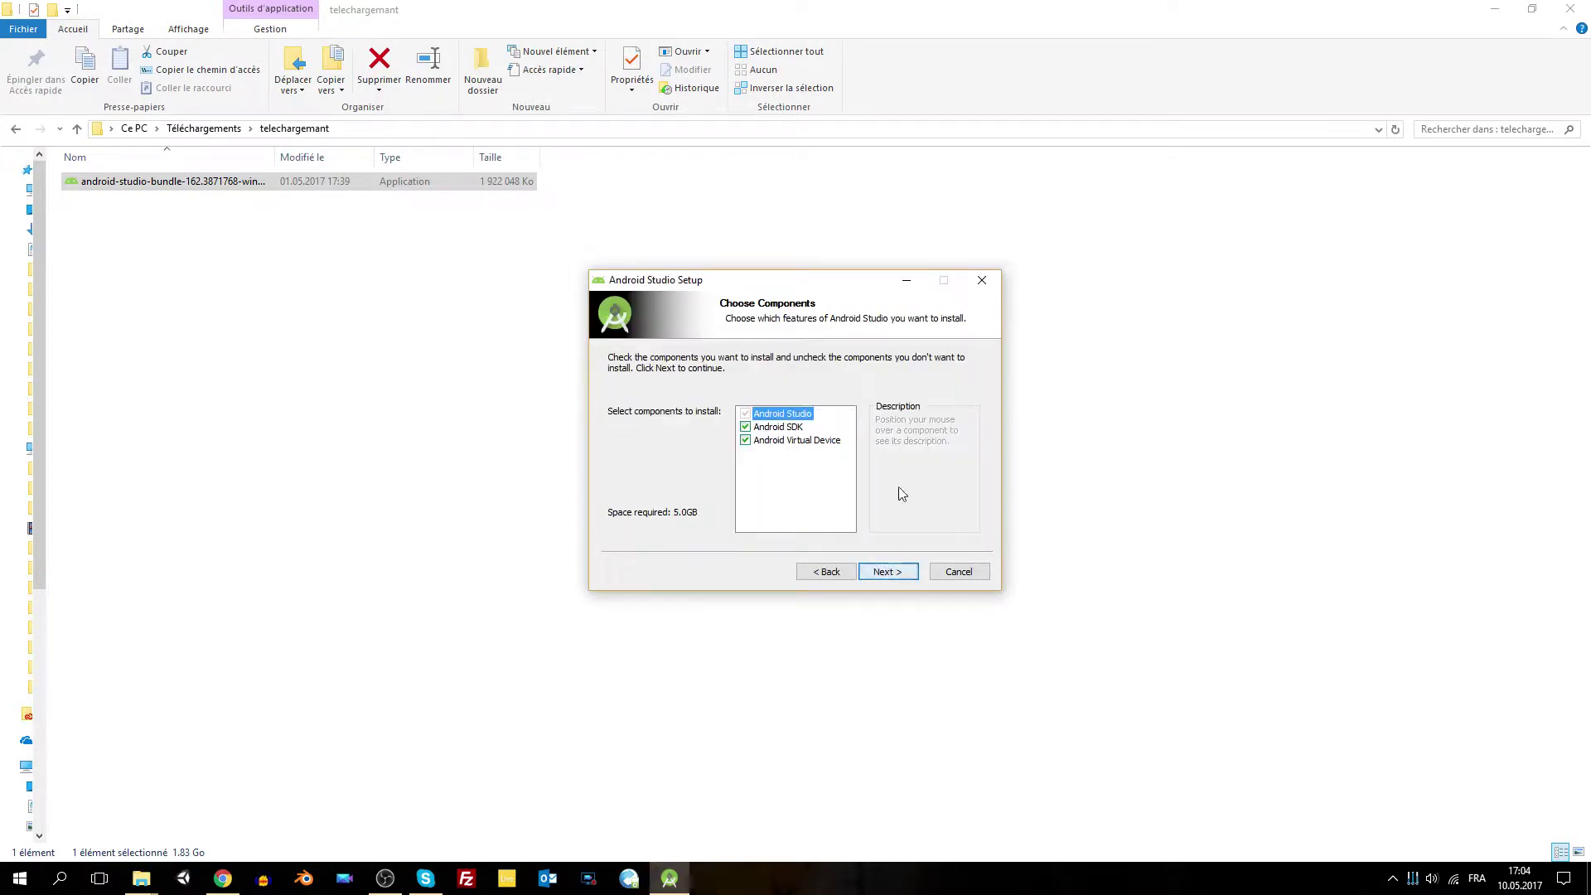
pyautogui.moveTo(770, 431)
pyautogui.click(887, 571)
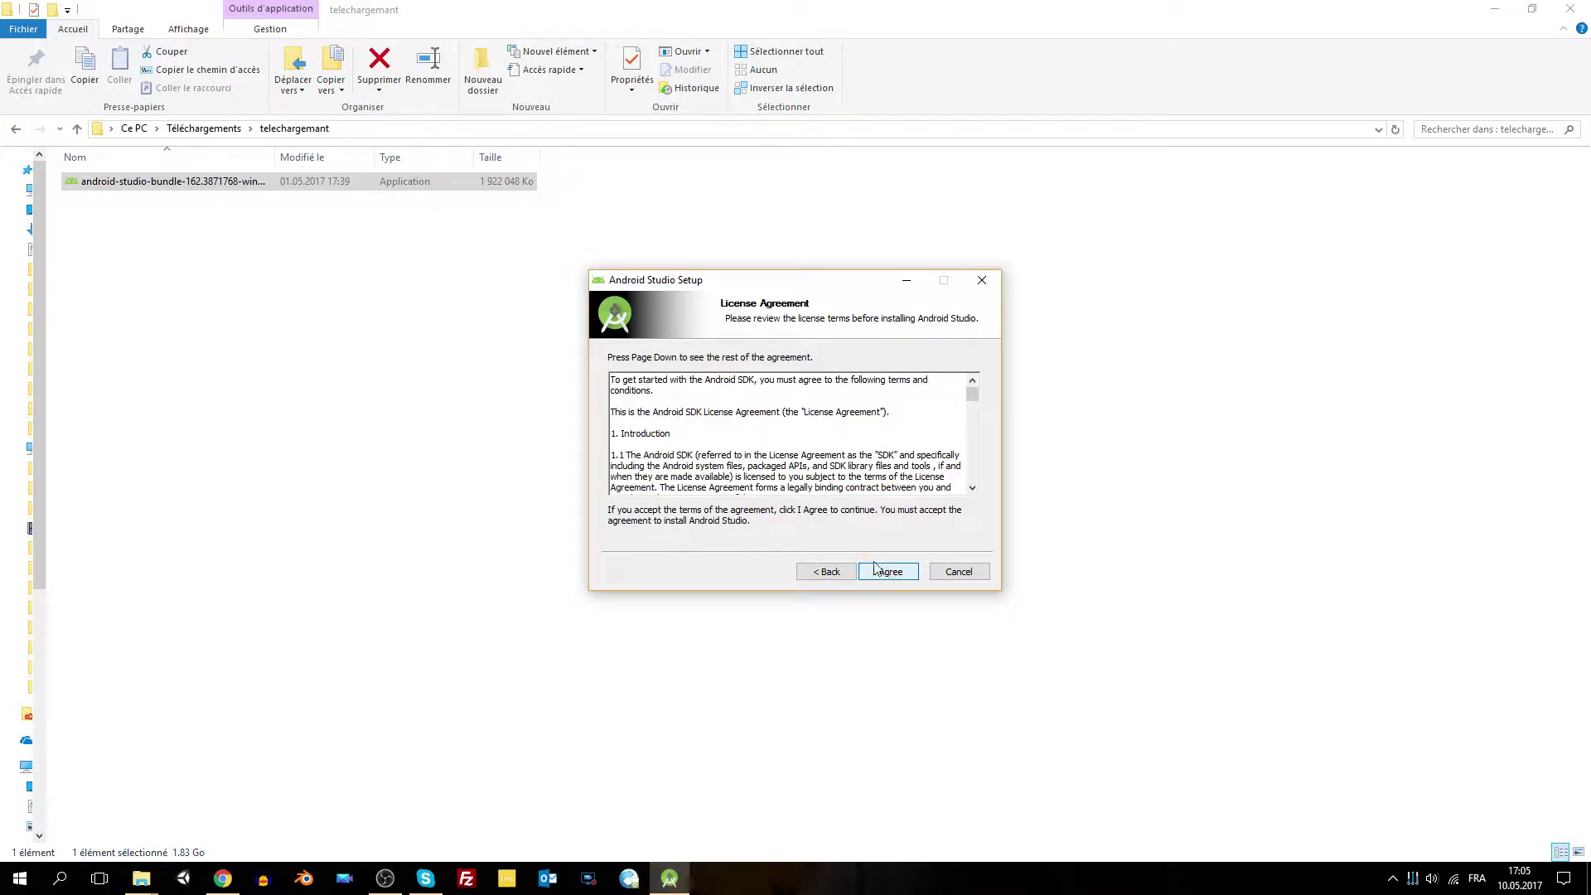
pyautogui.moveTo(970, 403); pyautogui.dragTo(977, 497)
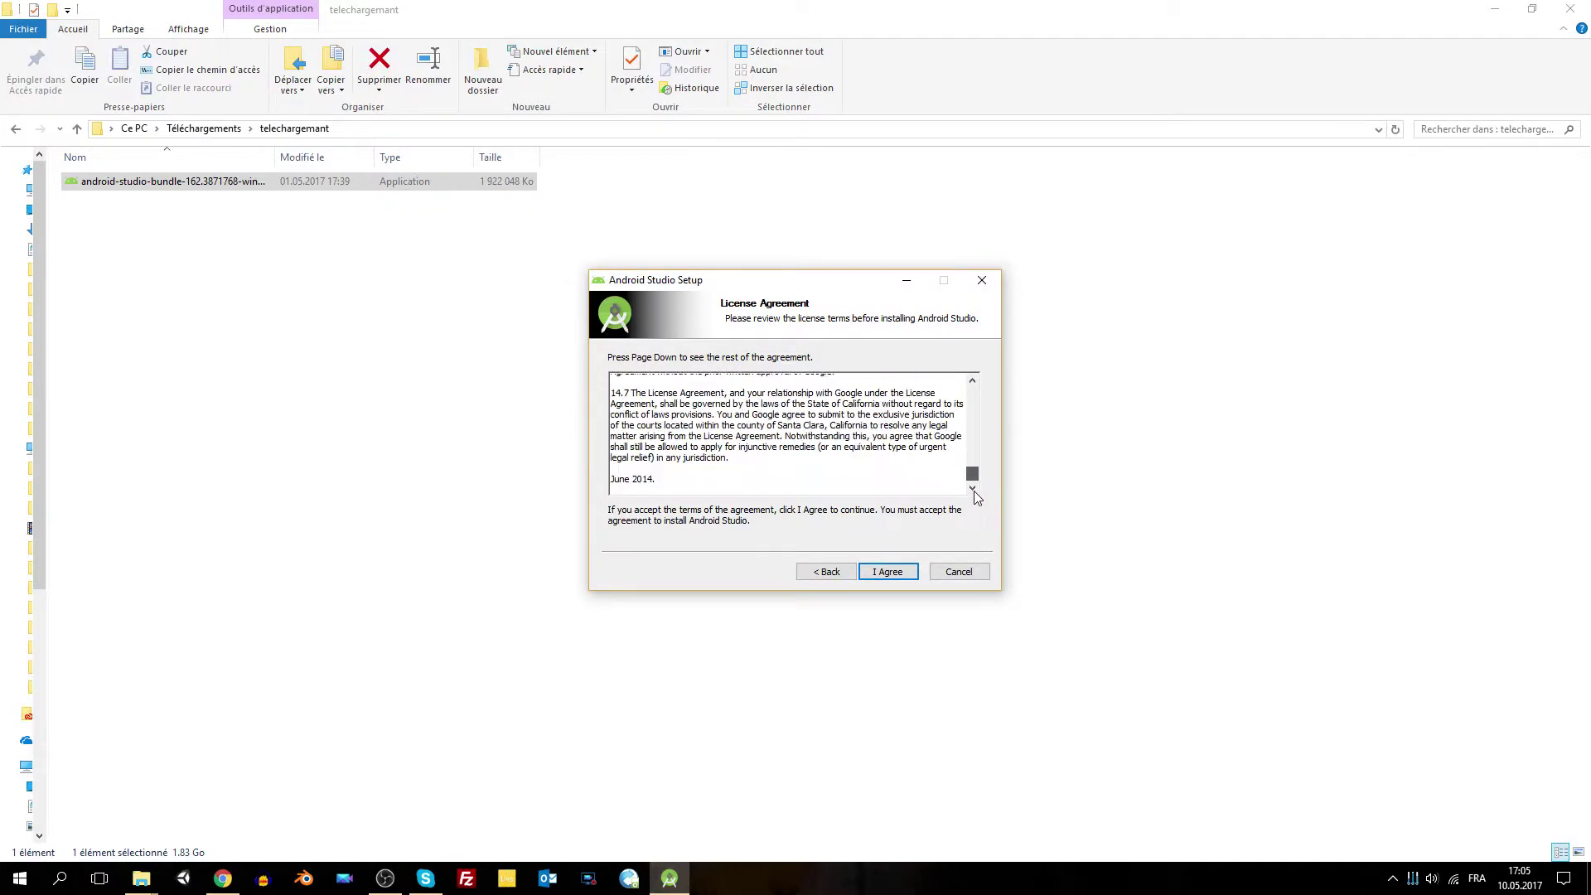
pyautogui.click(884, 571)
# - Keep the proposed Android Studio and SDK install locations and start the installation with the Android Studio Start menu folder
pyautogui.moveTo(808, 404); pyautogui.dragTo(521, 374)
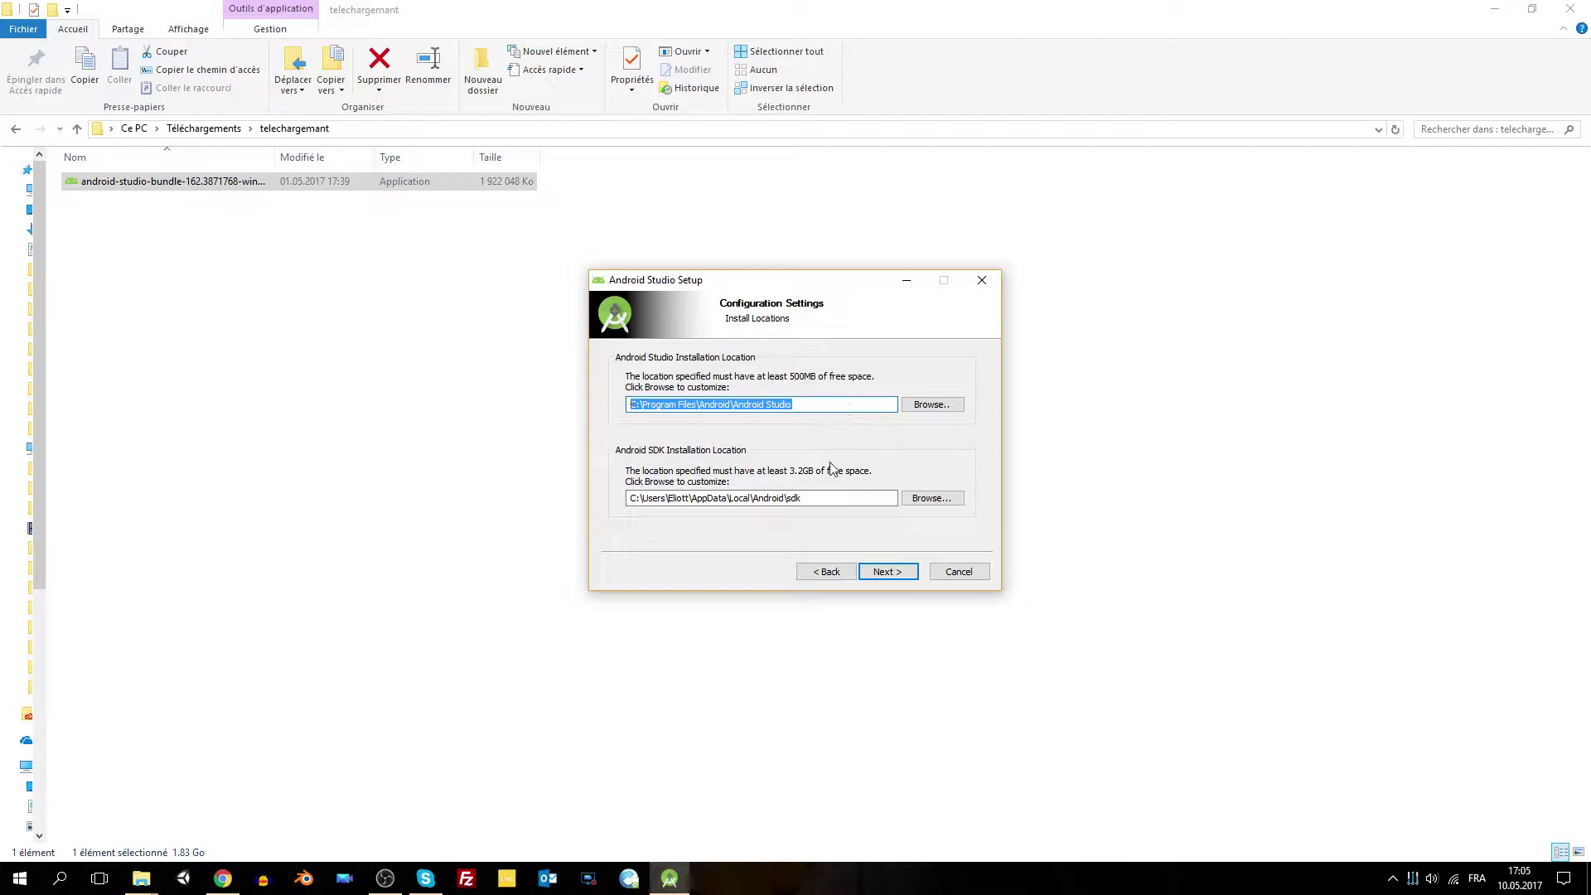
pyautogui.moveTo(818, 495); pyautogui.dragTo(546, 461)
pyautogui.click(933, 500)
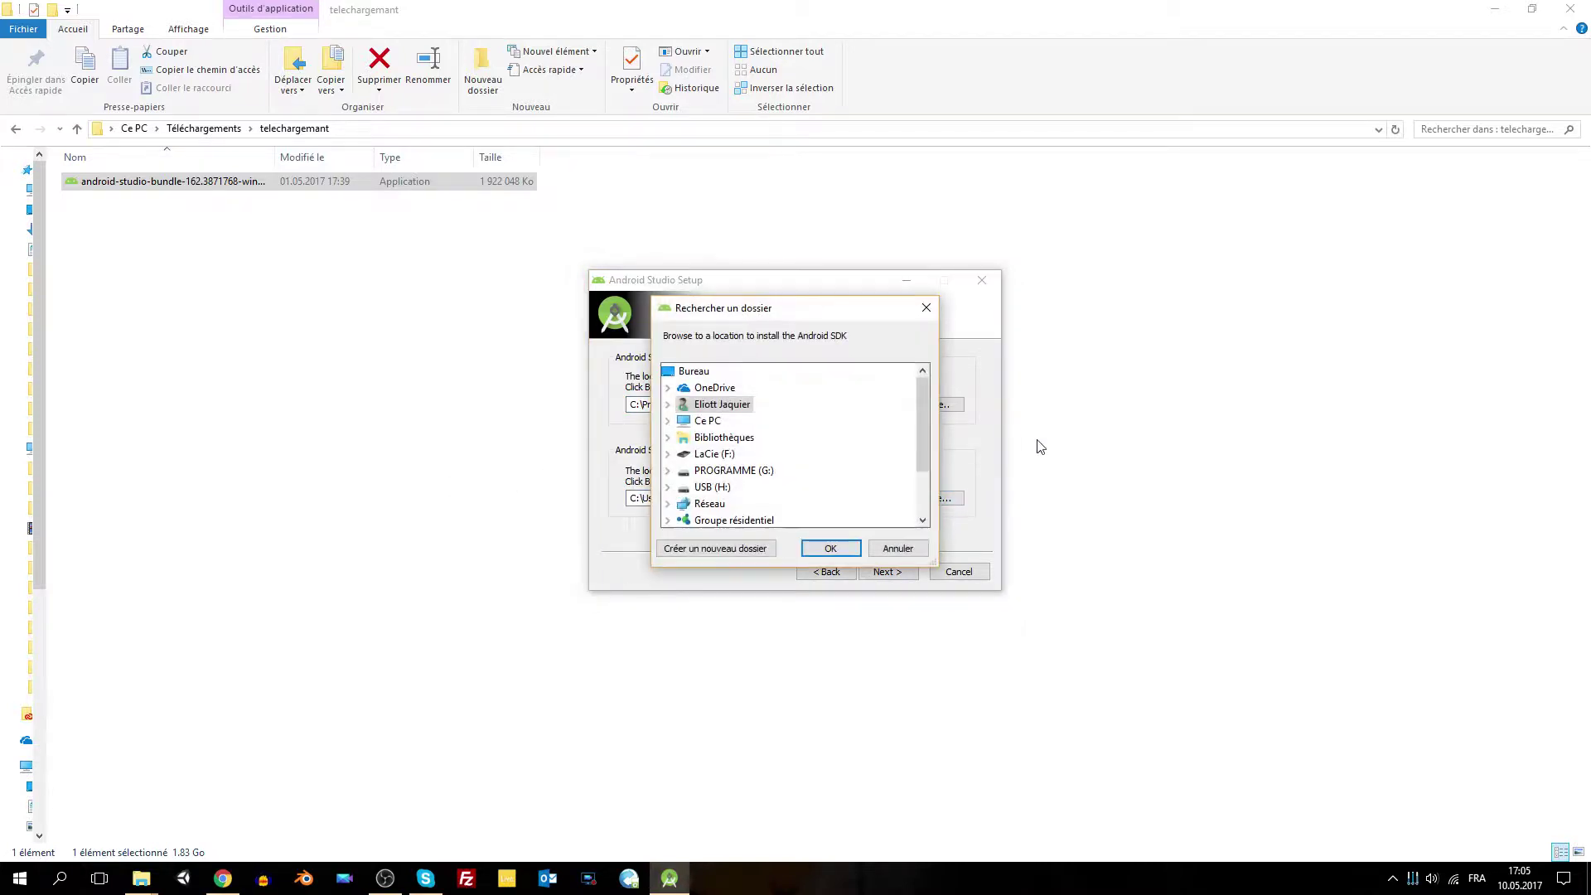
pyautogui.click(927, 309)
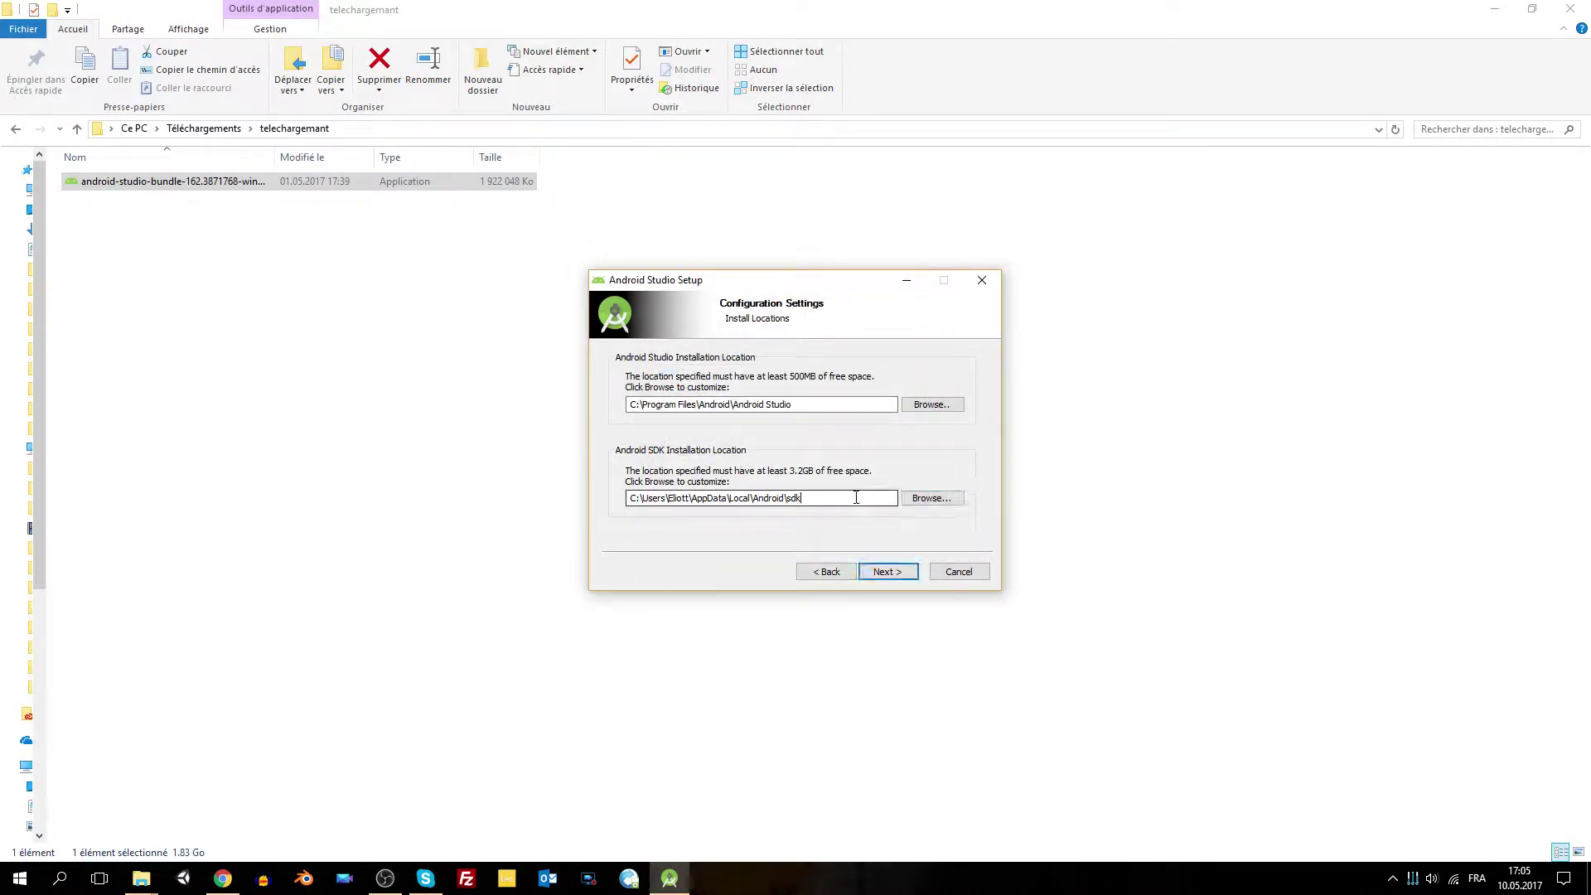
pyautogui.moveTo(809, 499); pyautogui.dragTo(469, 494)
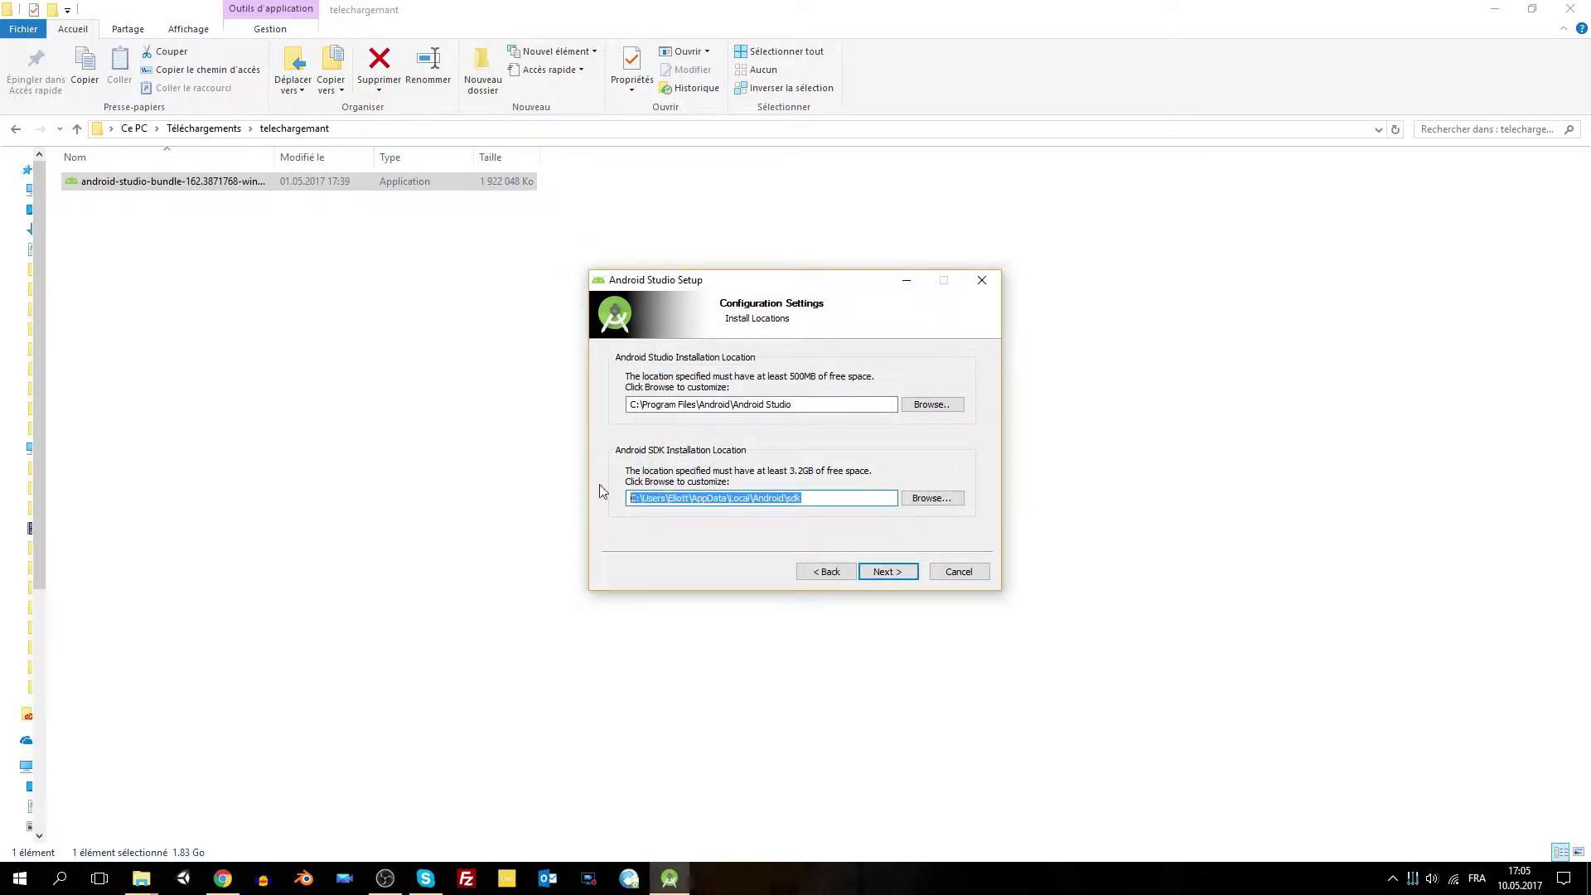
pyautogui.click(879, 580)
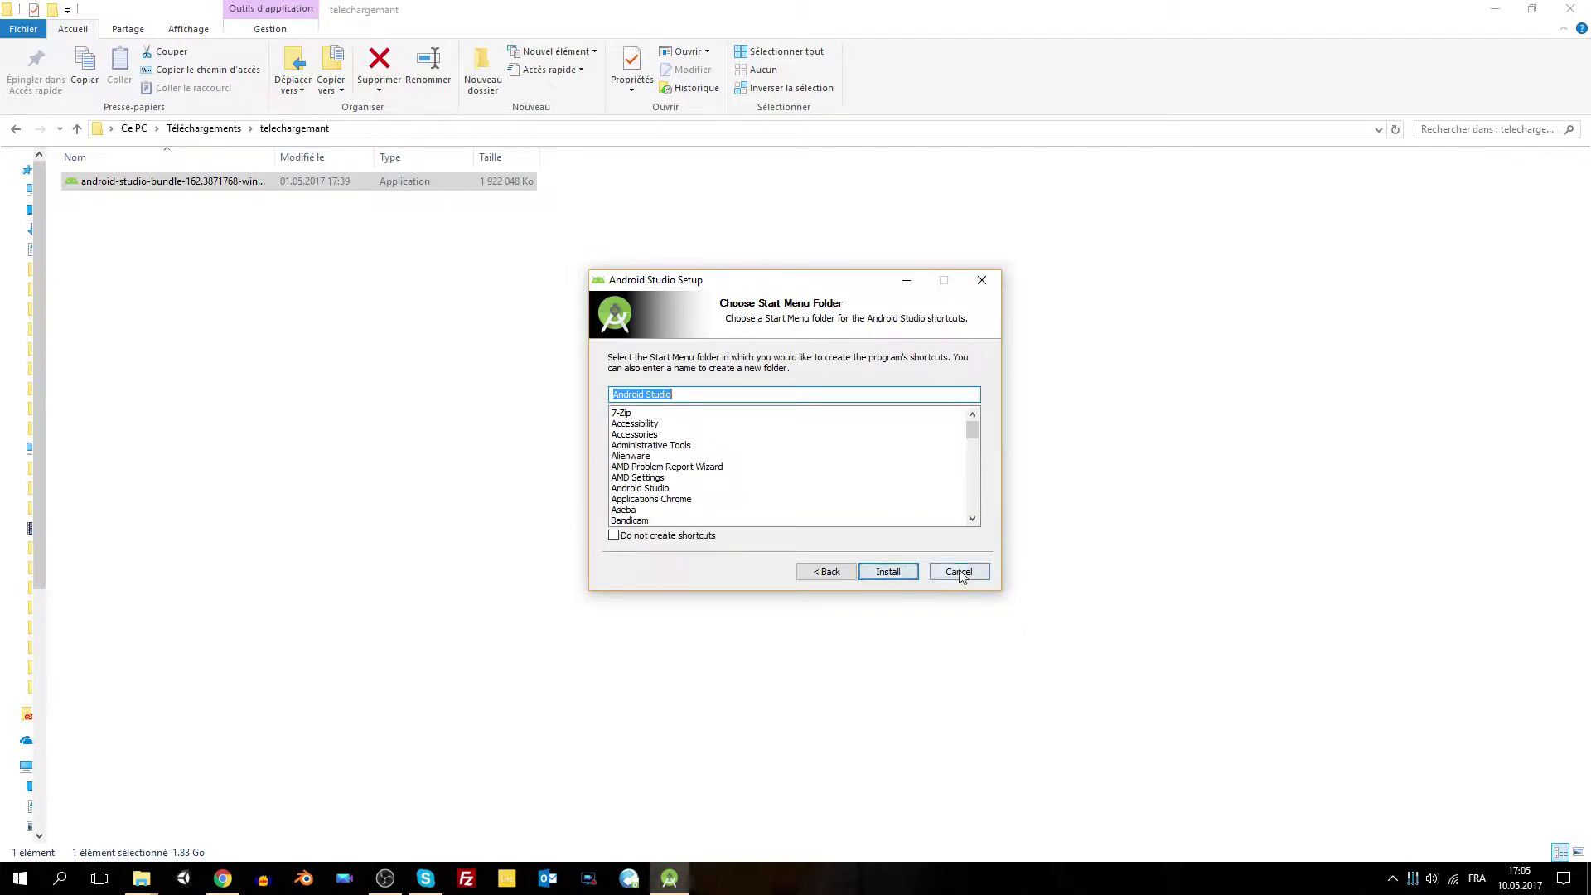
pyautogui.click(891, 572)
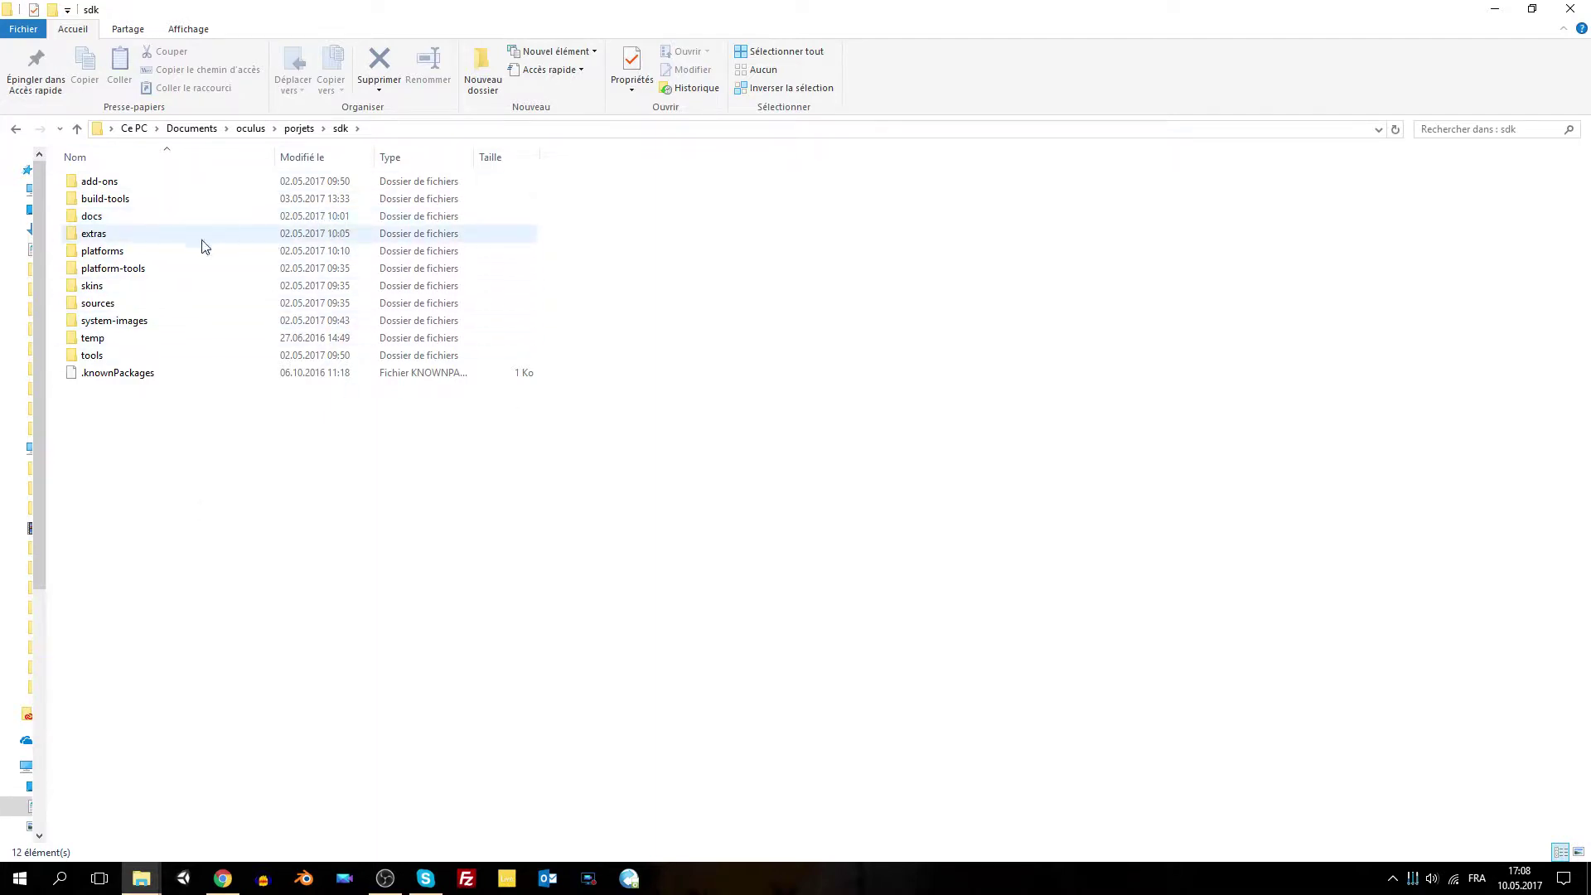
# - Inspect the contents of the platform-tools, platforms, build-tools and tools subfolders of the sdk folder
pyautogui.doubleClick(201, 269)
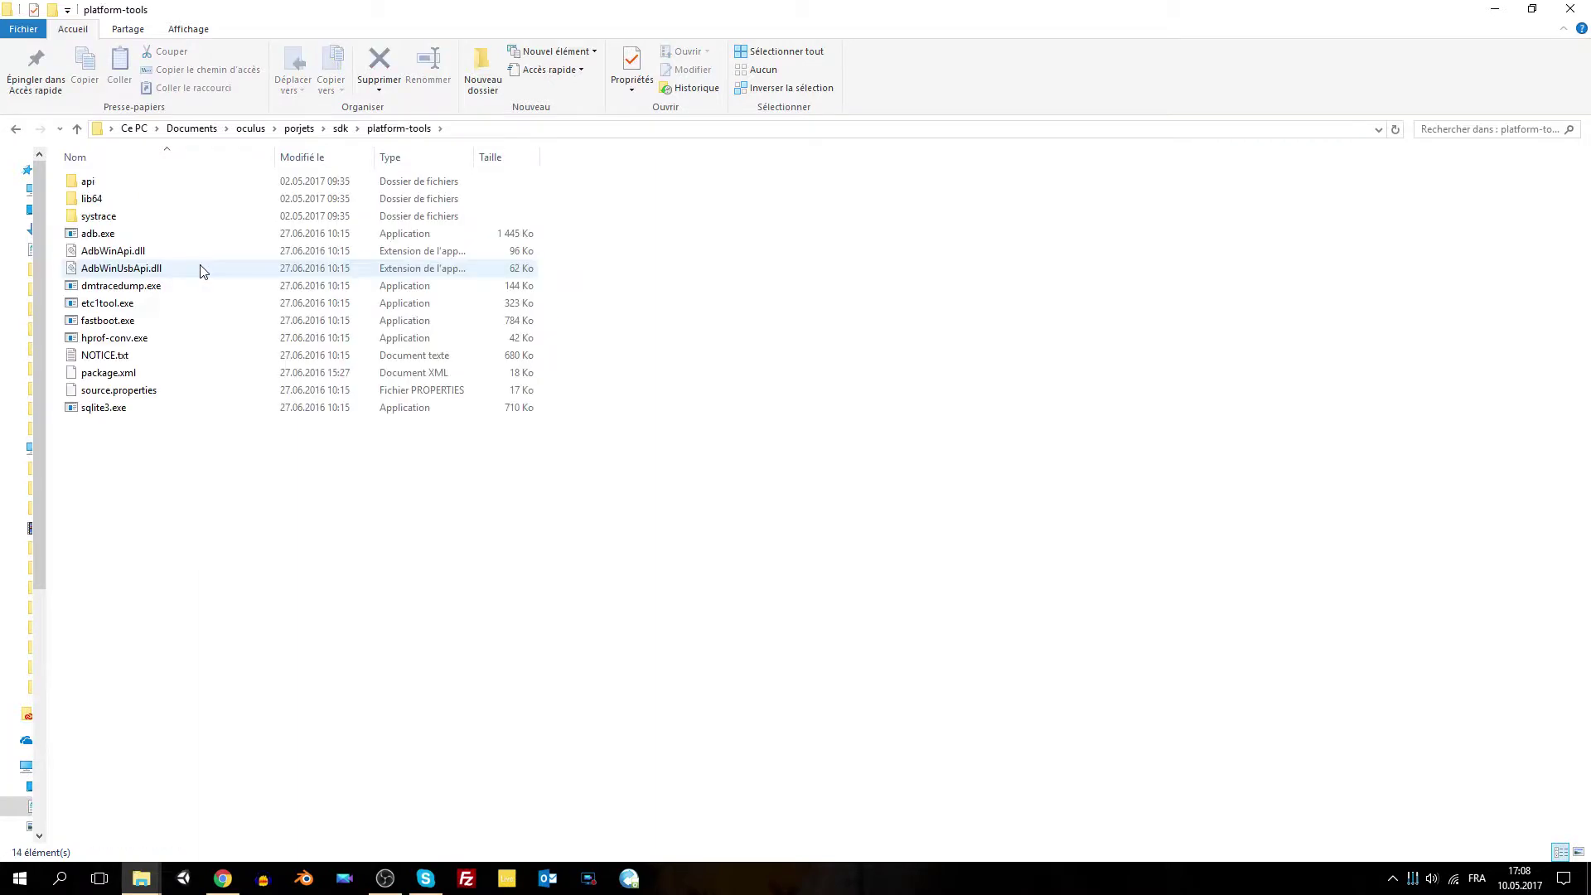
pyautogui.click(341, 128)
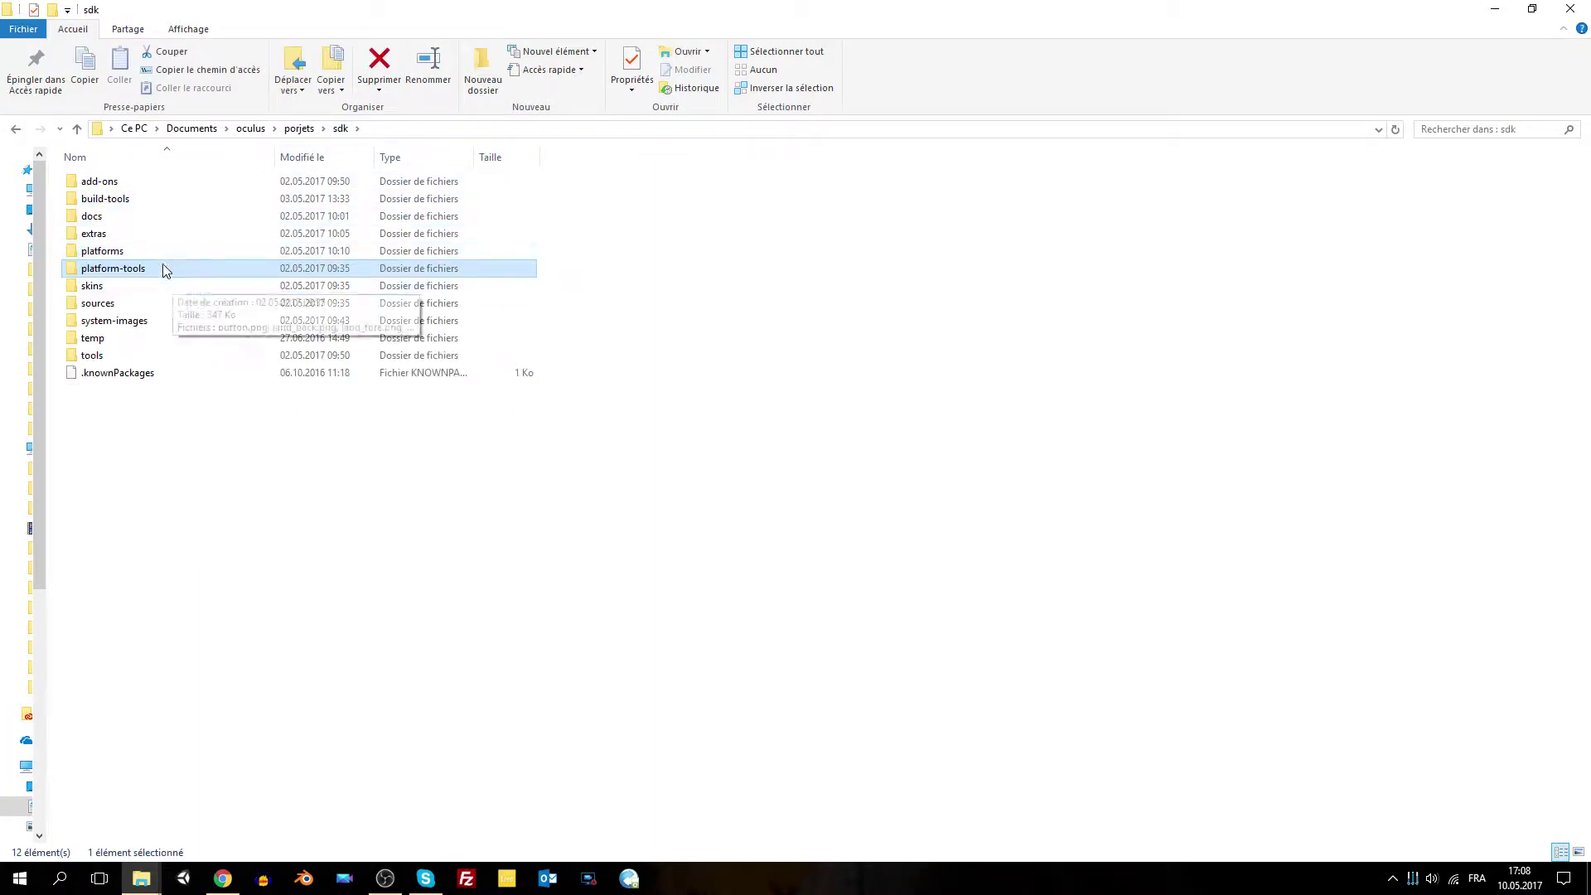
pyautogui.doubleClick(120, 252)
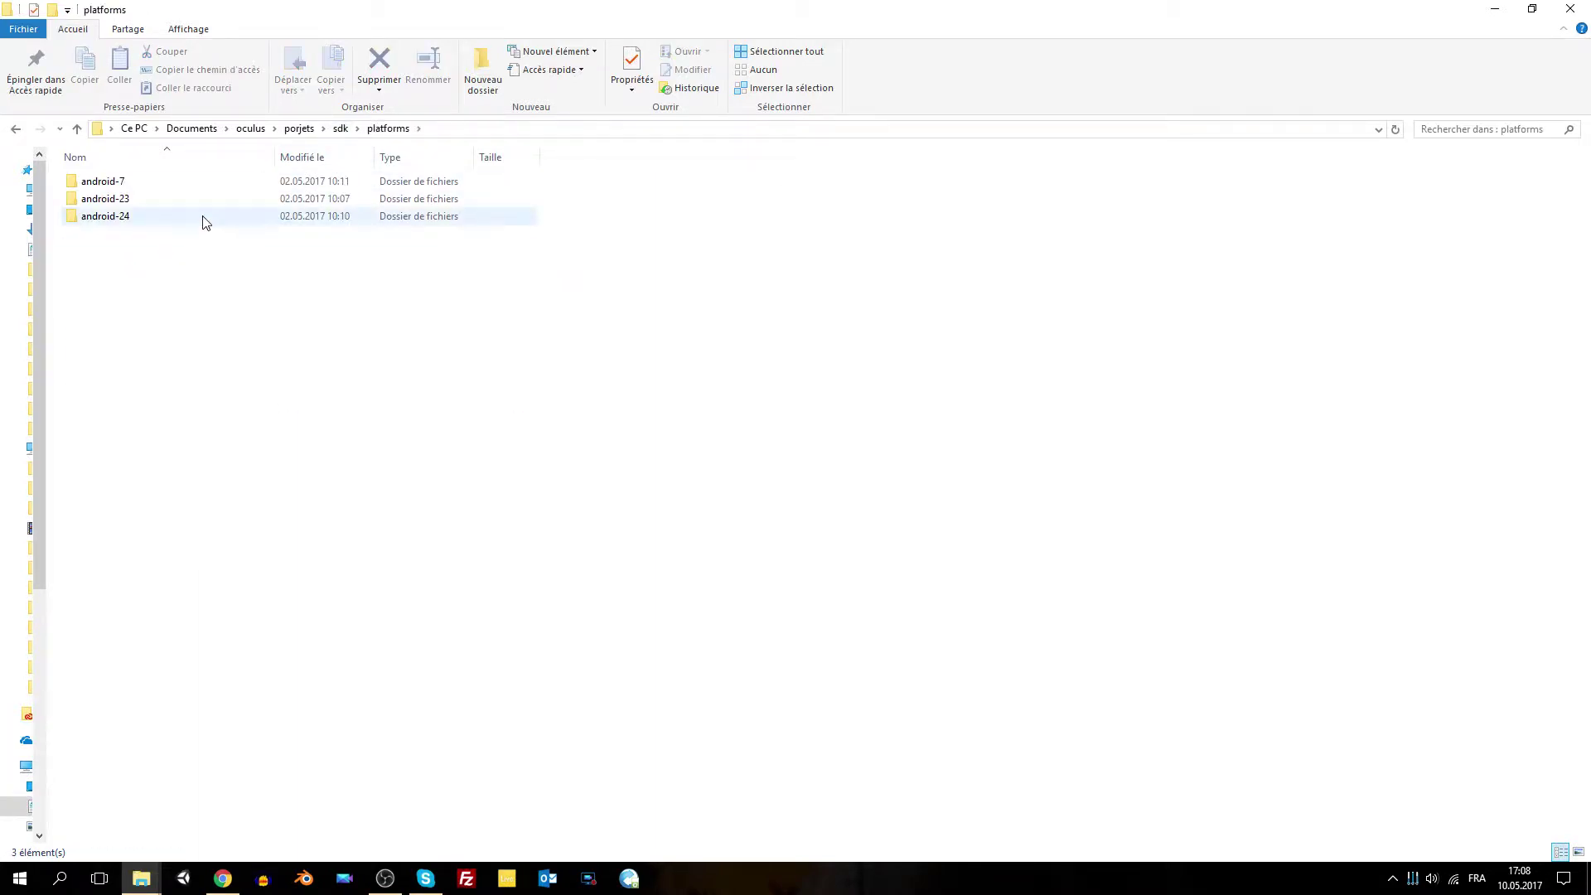
pyautogui.click(340, 128)
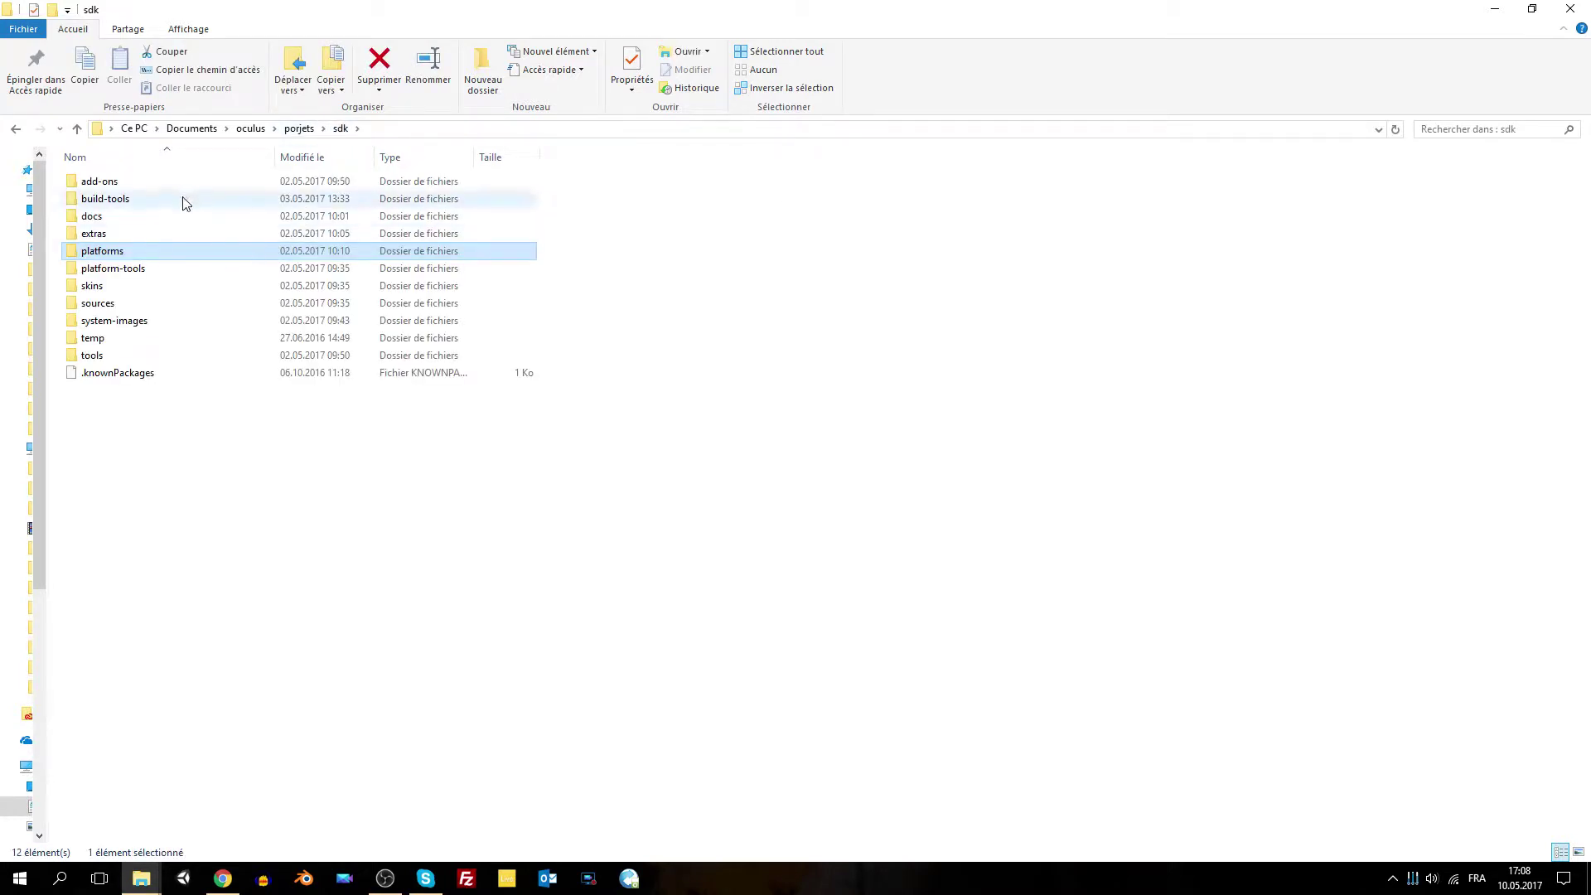
pyautogui.doubleClick(183, 201)
pyautogui.click(340, 128)
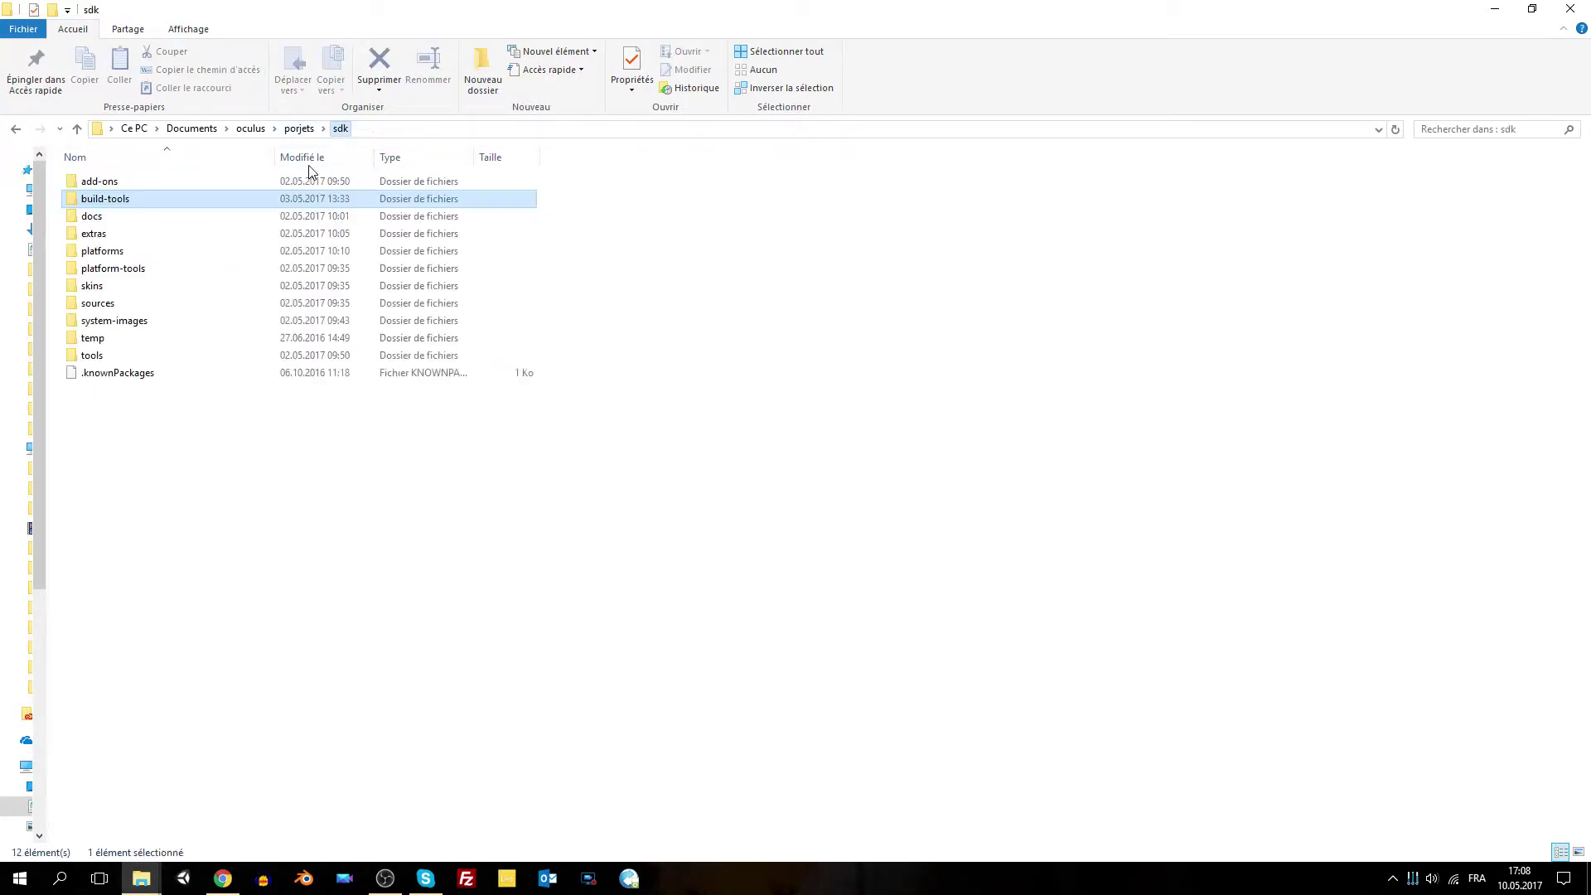
pyautogui.doubleClick(135, 355)
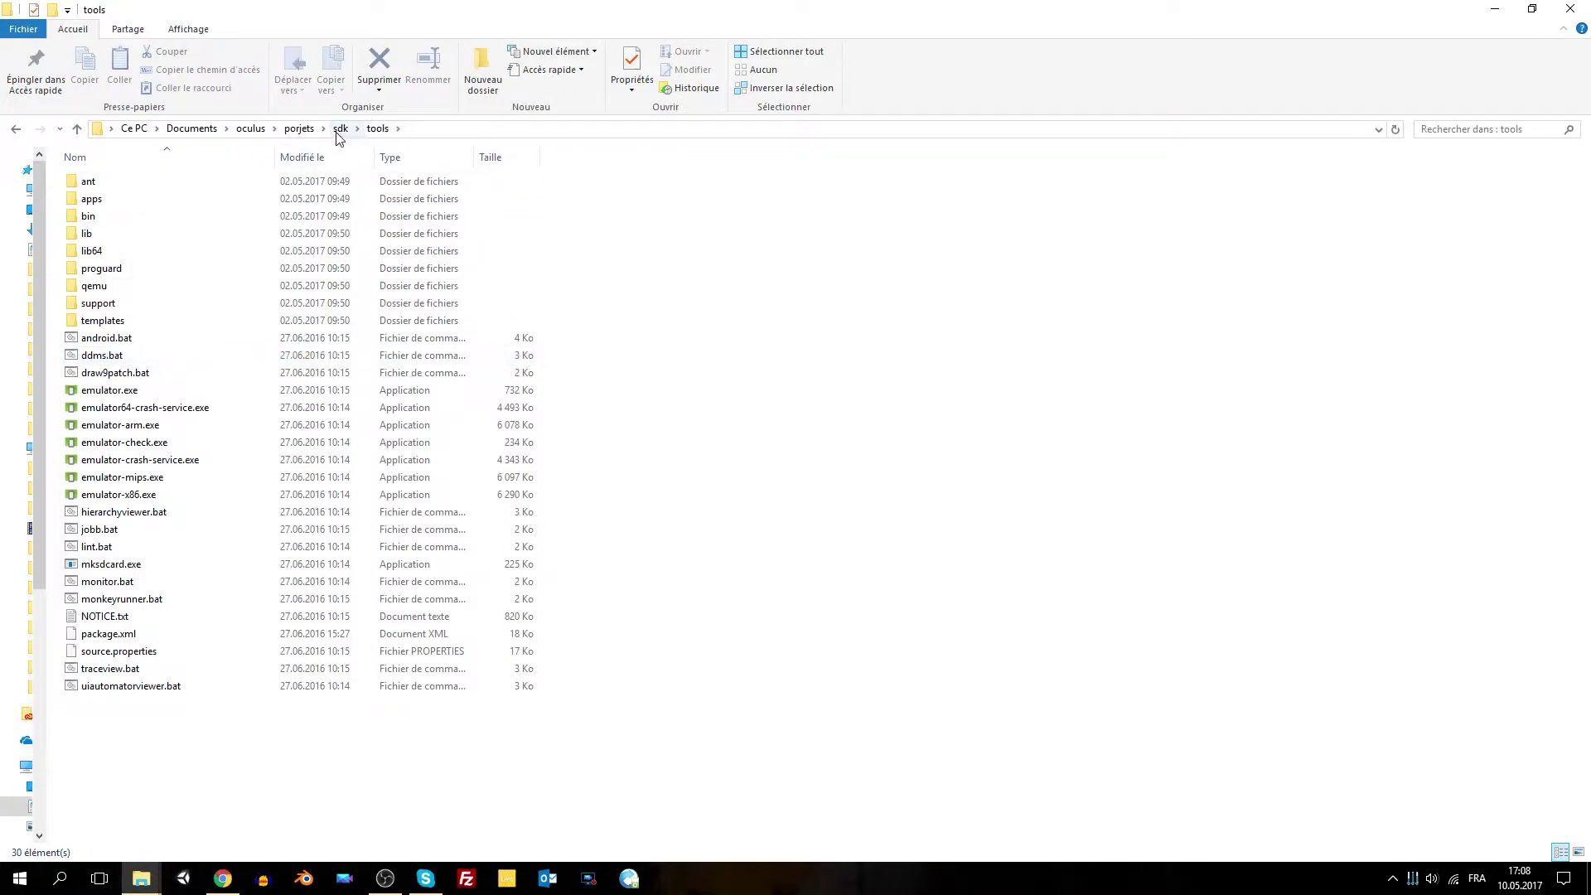
pyautogui.click(339, 130)
# - Launch the Android SDK Manager by running android.bat from the sdk's tools folder
pyautogui.doubleClick(119, 356)
pyautogui.click(142, 342)
pyautogui.doubleClick(127, 338)
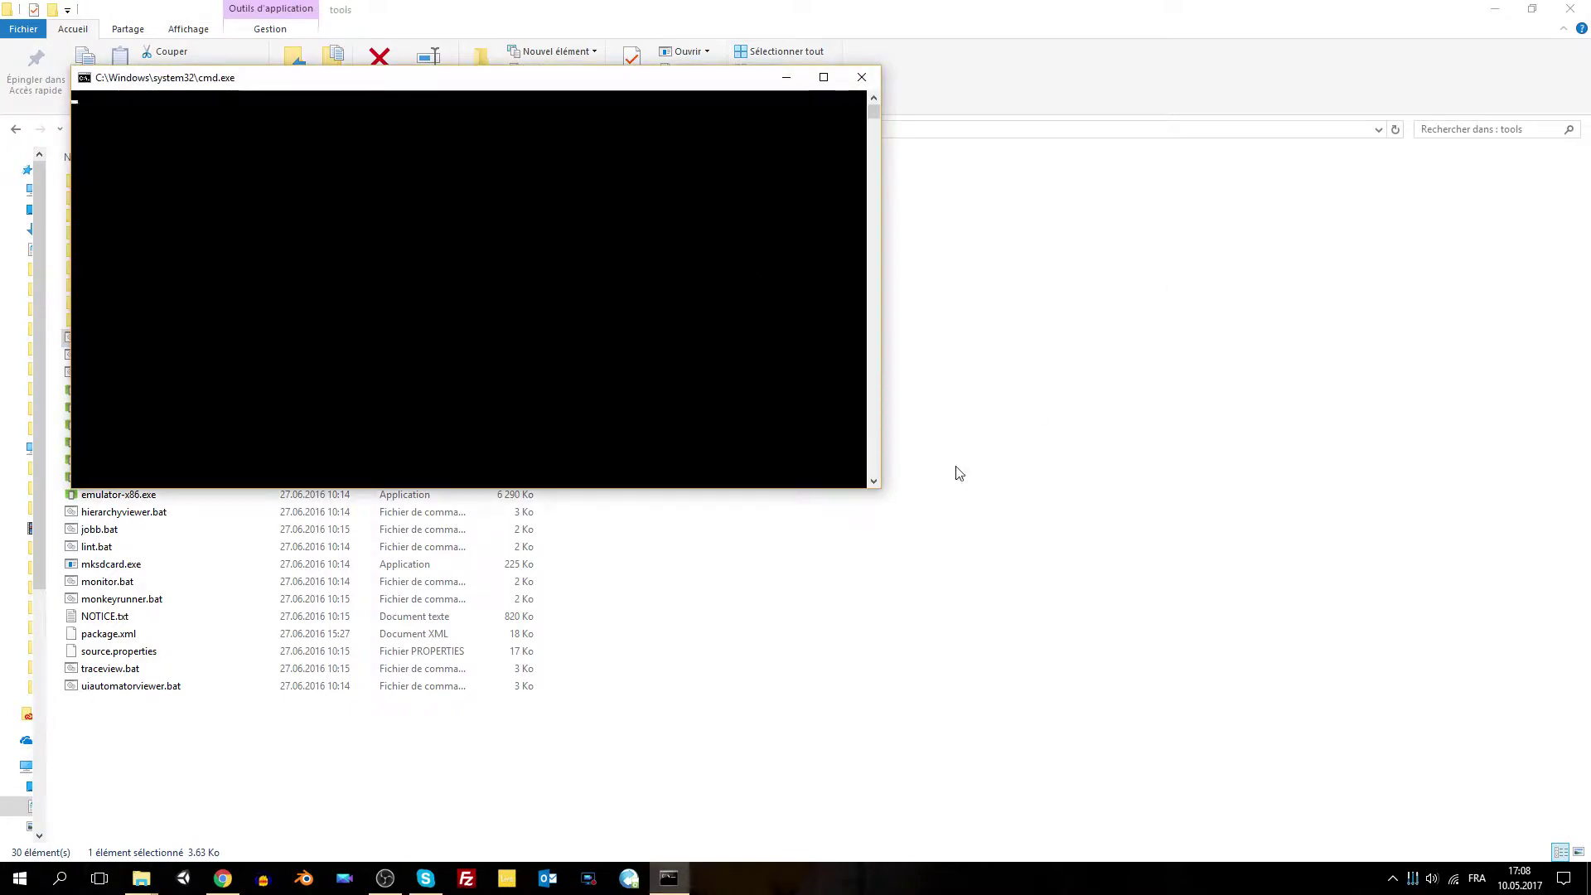
# - Collapse the Tools, Tools (Preview Channel), Android 7.1.1 (API 25), Android N (API 24) and Android 6.0 (API 23) package groups
pyautogui.scroll(-20, 766, 343)
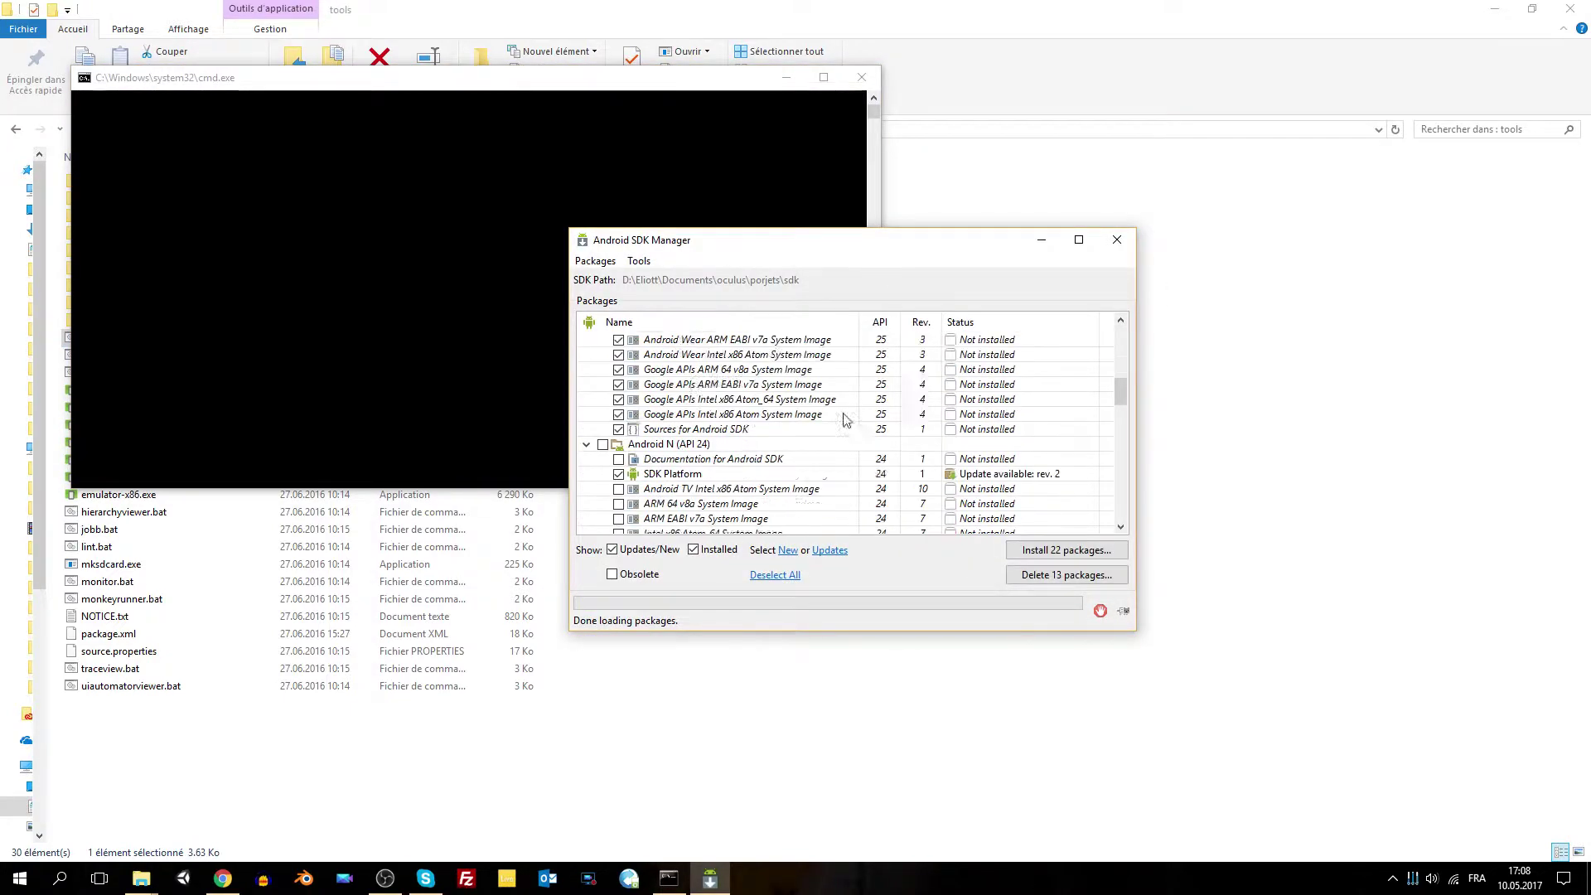
pyautogui.scroll(20, 872, 432)
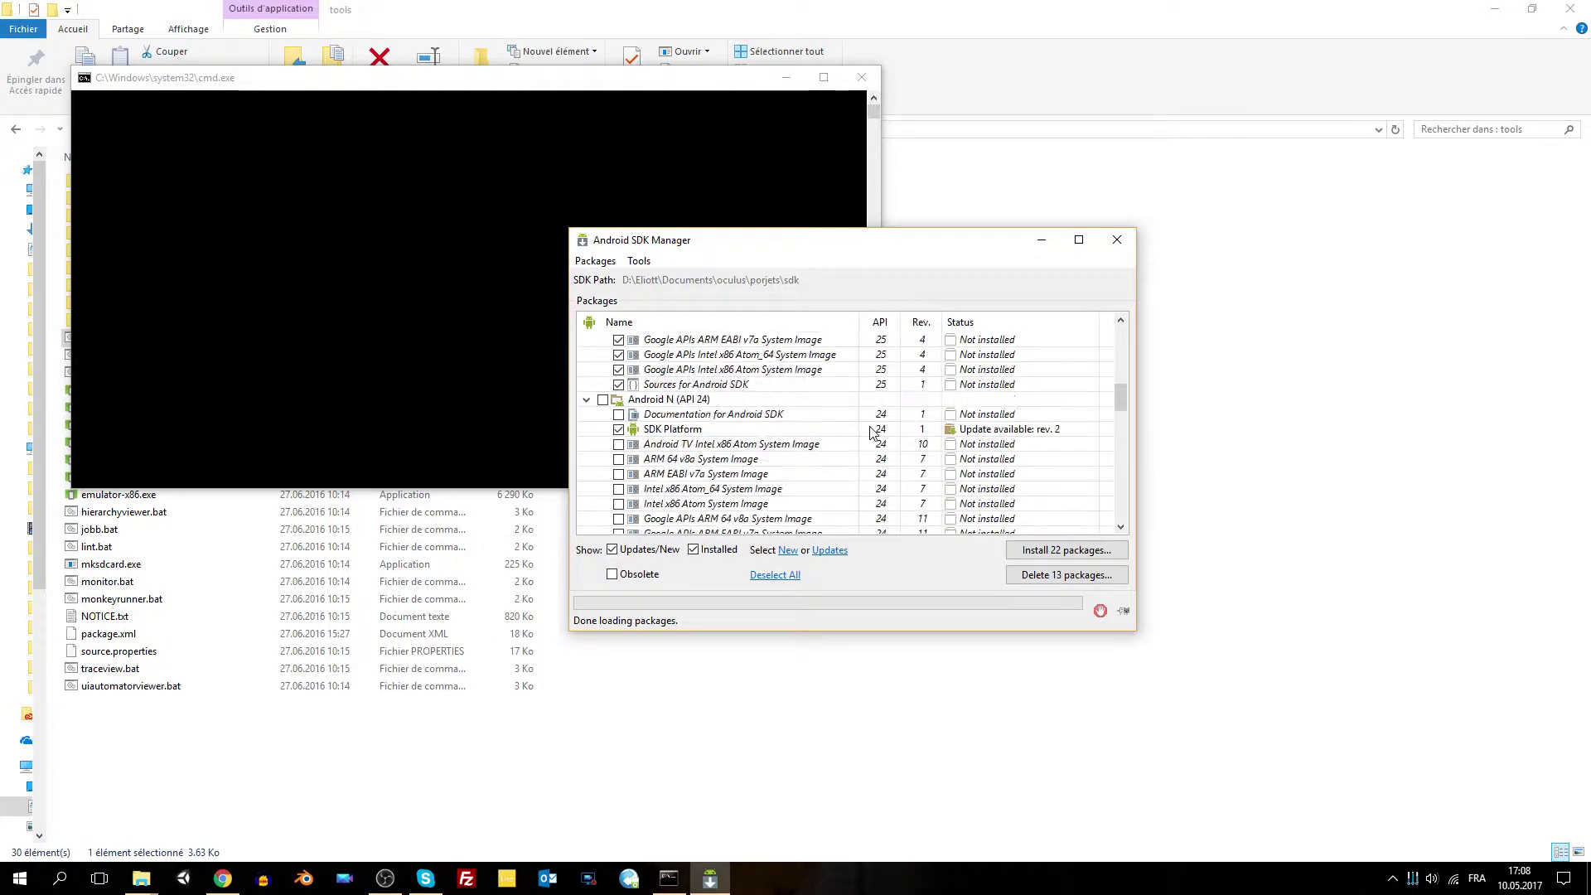
pyautogui.scroll(-1, 608, 355)
pyautogui.scroll(1, 608, 354)
pyautogui.click(586, 339)
pyautogui.click(586, 355)
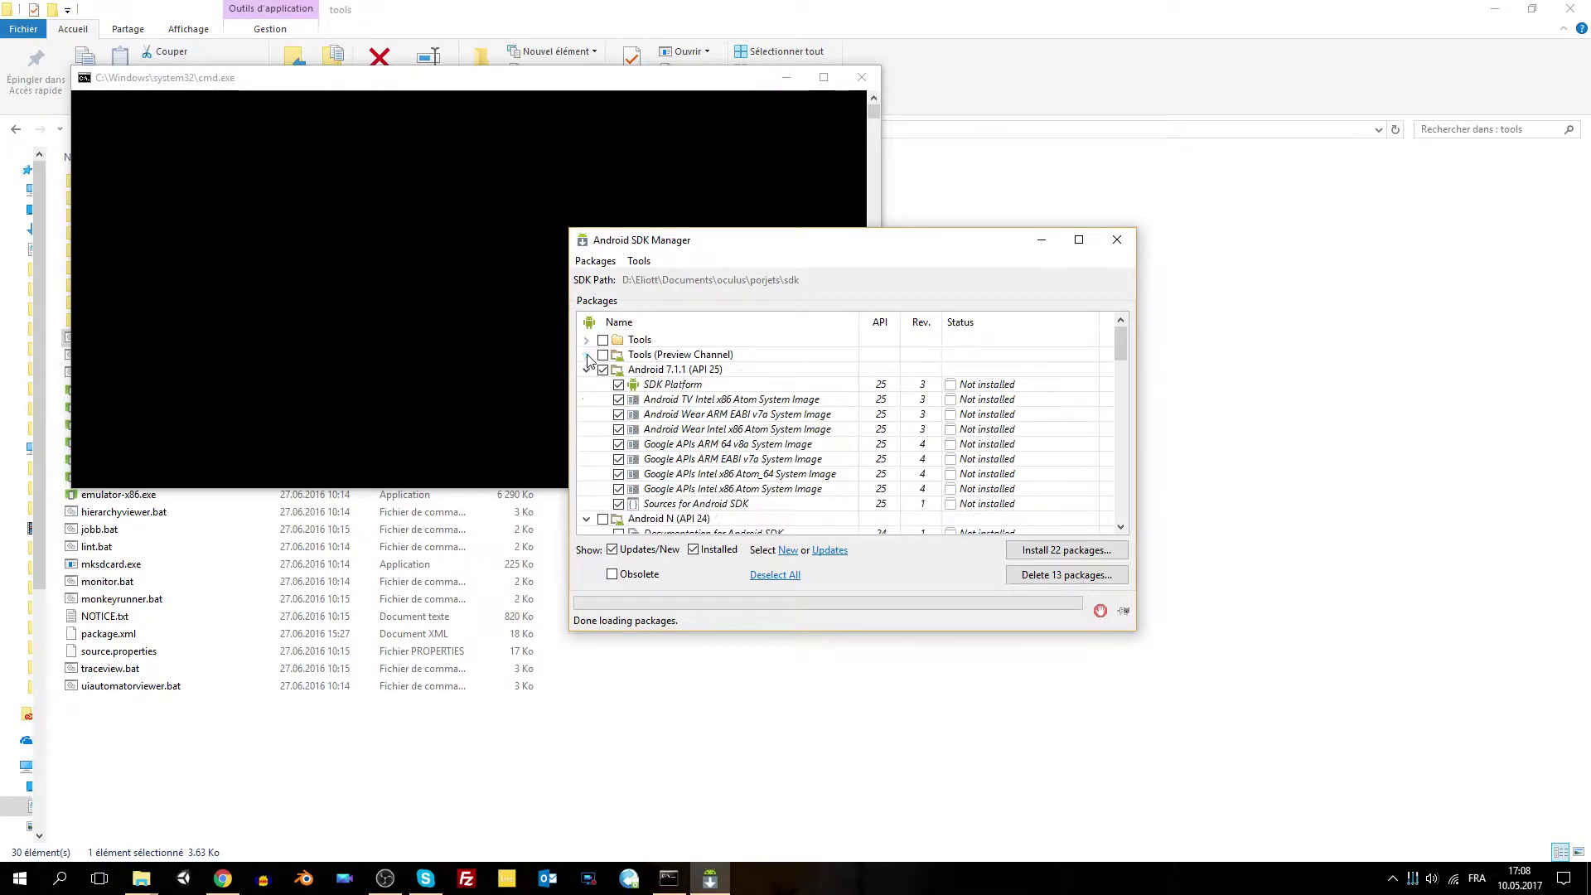
pyautogui.click(586, 370)
pyautogui.click(585, 385)
pyautogui.click(586, 400)
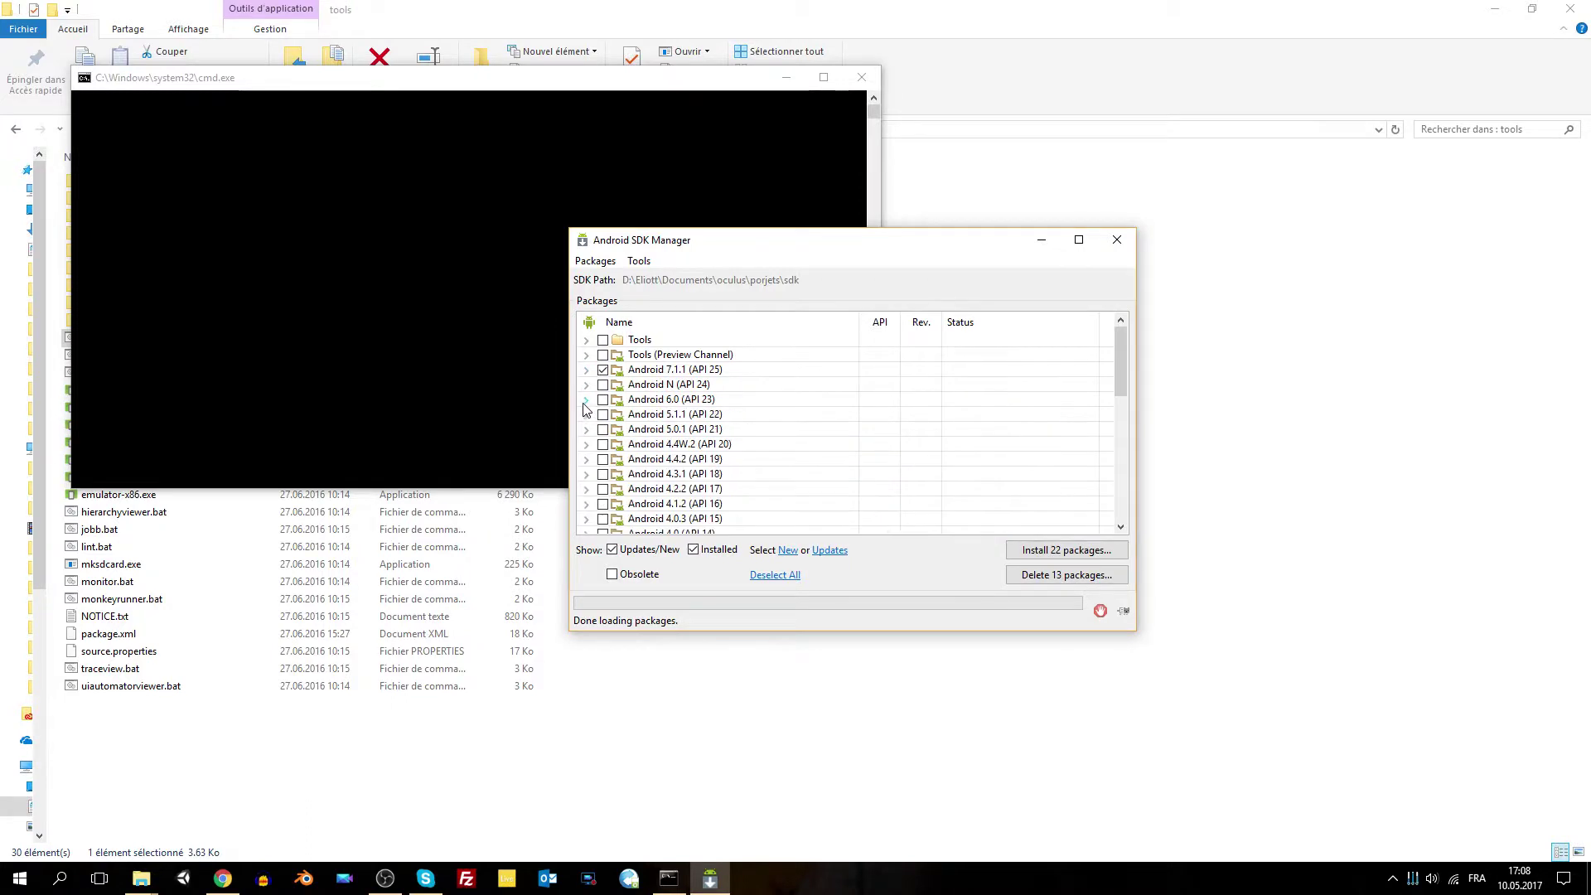
# - Collapse the Android 2.1 (API 7) and Extras package groups in the SDK package list
pyautogui.scroll(-10, 847, 419)
pyautogui.scroll(10, 847, 441)
pyautogui.scroll(-2, 757, 399)
pyautogui.scroll(-10, 761, 400)
pyautogui.scroll(15, 760, 400)
pyautogui.scroll(-3, 704, 379)
pyautogui.scroll(-2, 764, 371)
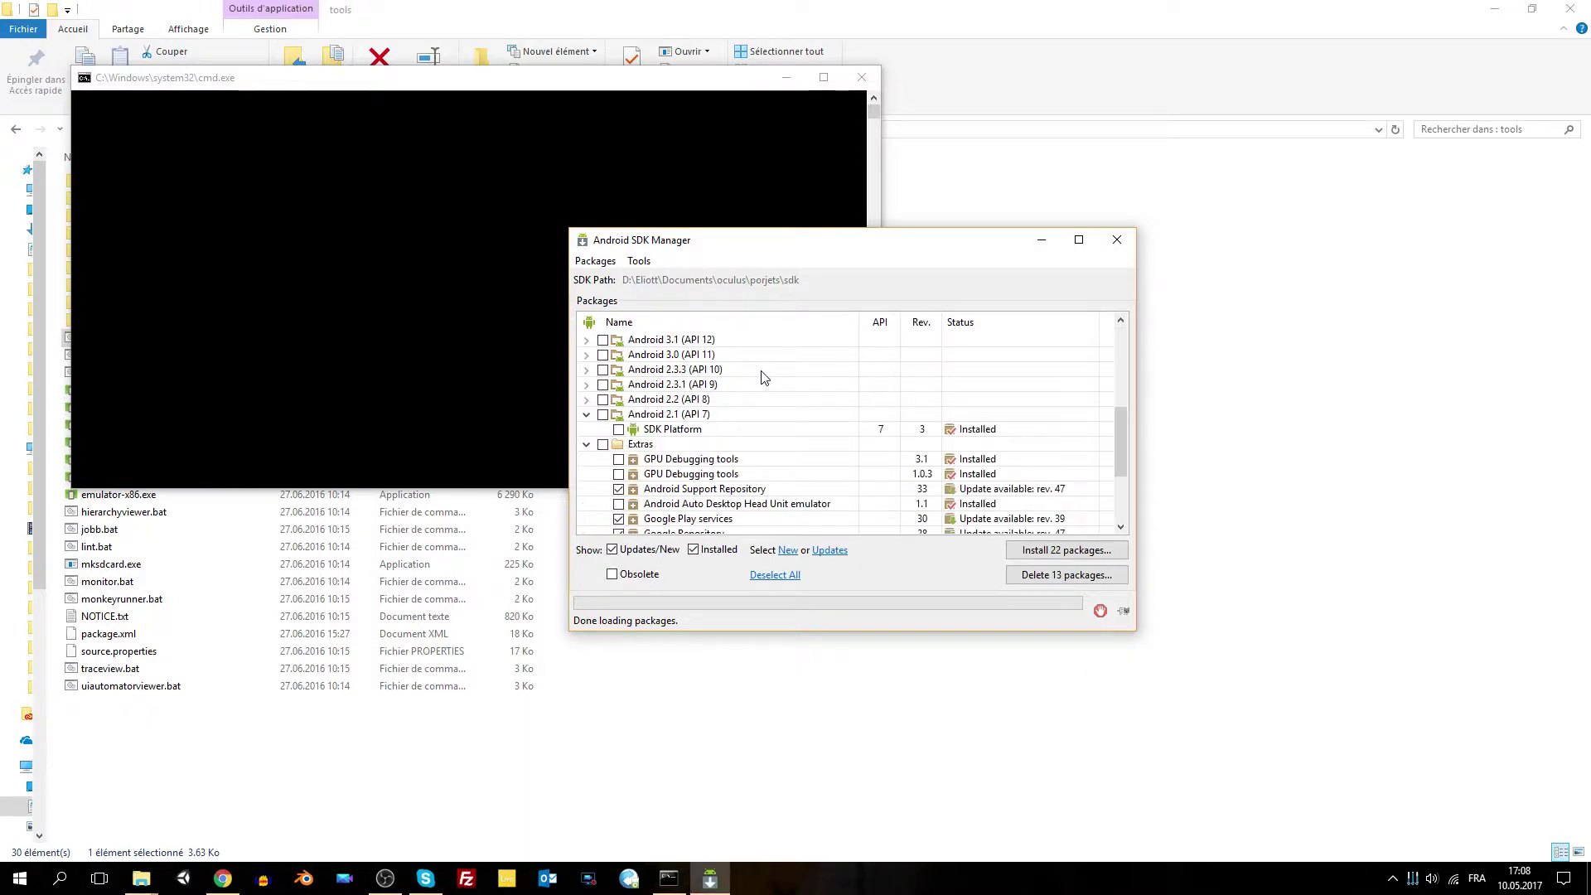
pyautogui.click(585, 414)
pyautogui.click(585, 431)
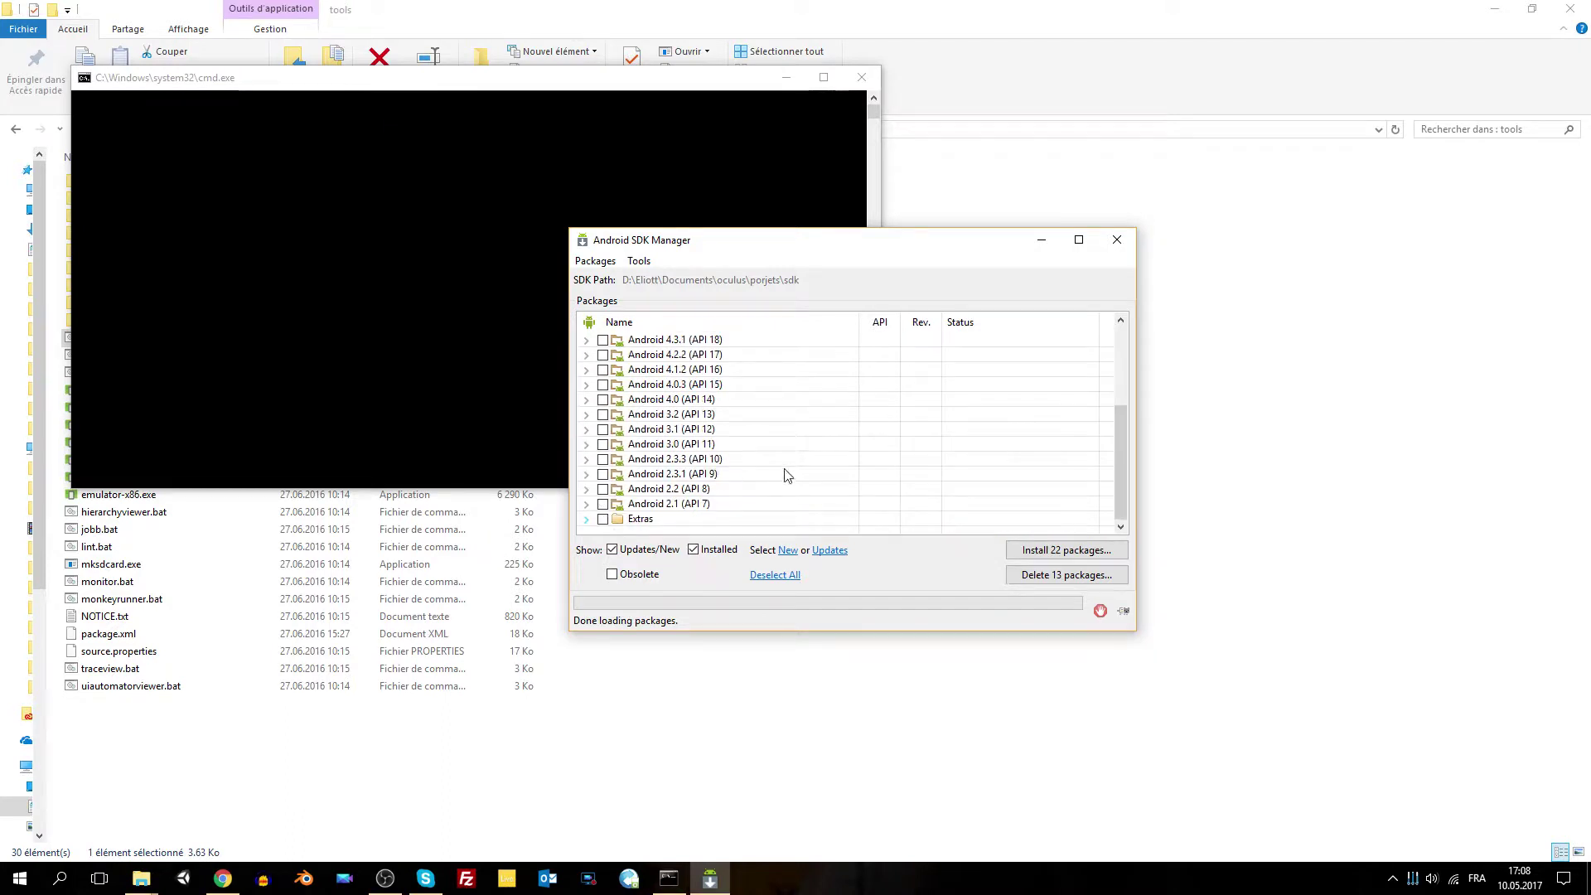
# - Expand the Android 2.1 (API 7) group and review its SDK Platform entry and the other package groups
pyautogui.scroll(3, 777, 468)
pyautogui.scroll(-3, 600, 390)
pyautogui.click(586, 503)
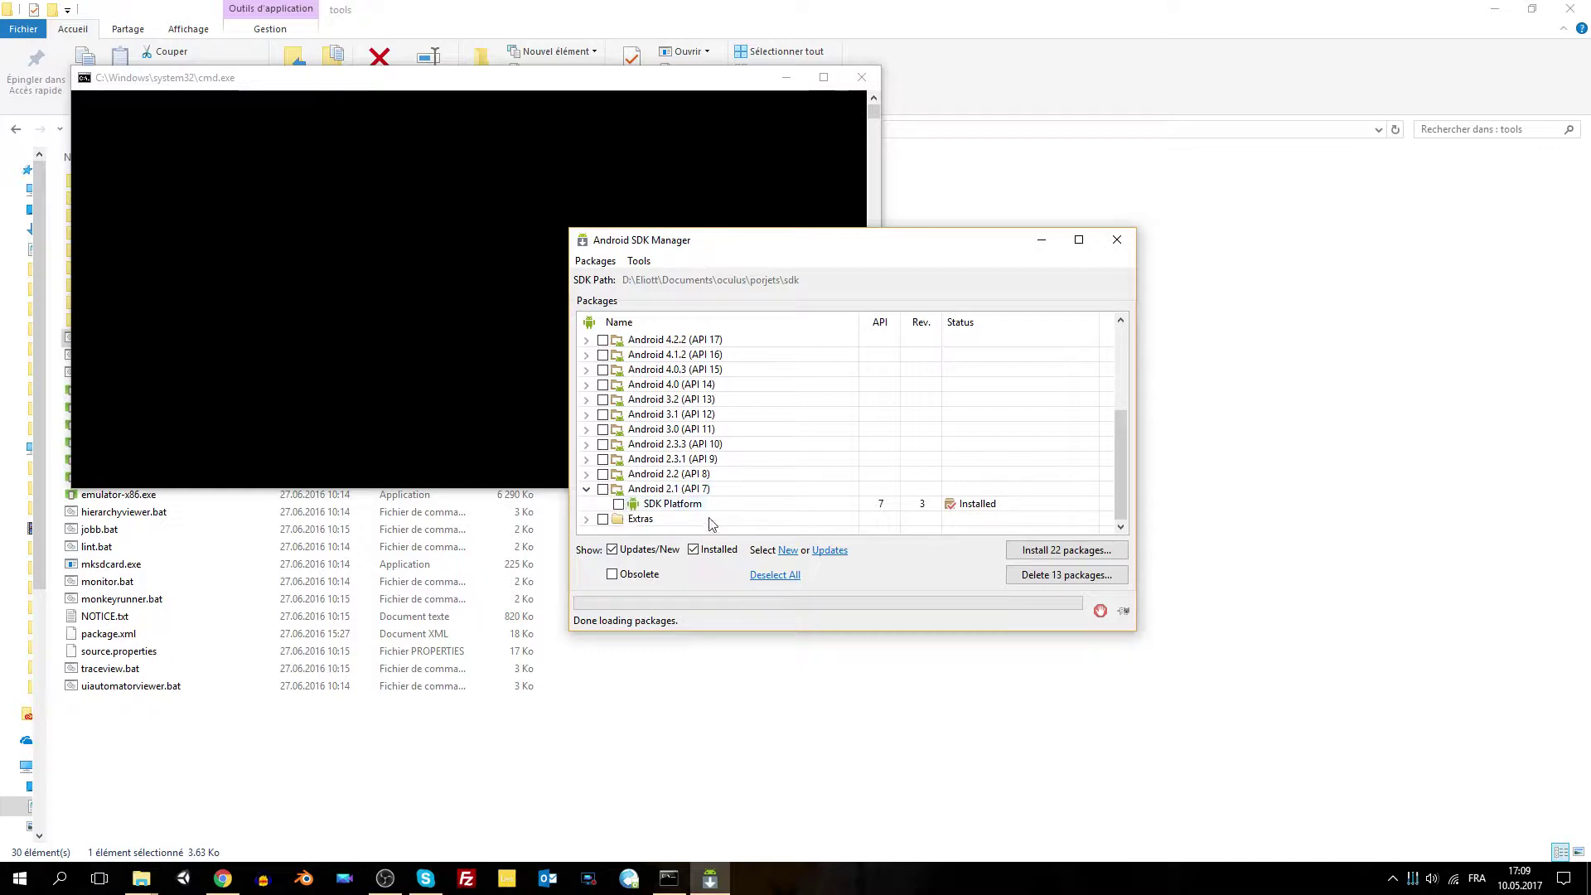
pyautogui.scroll(4, 914, 484)
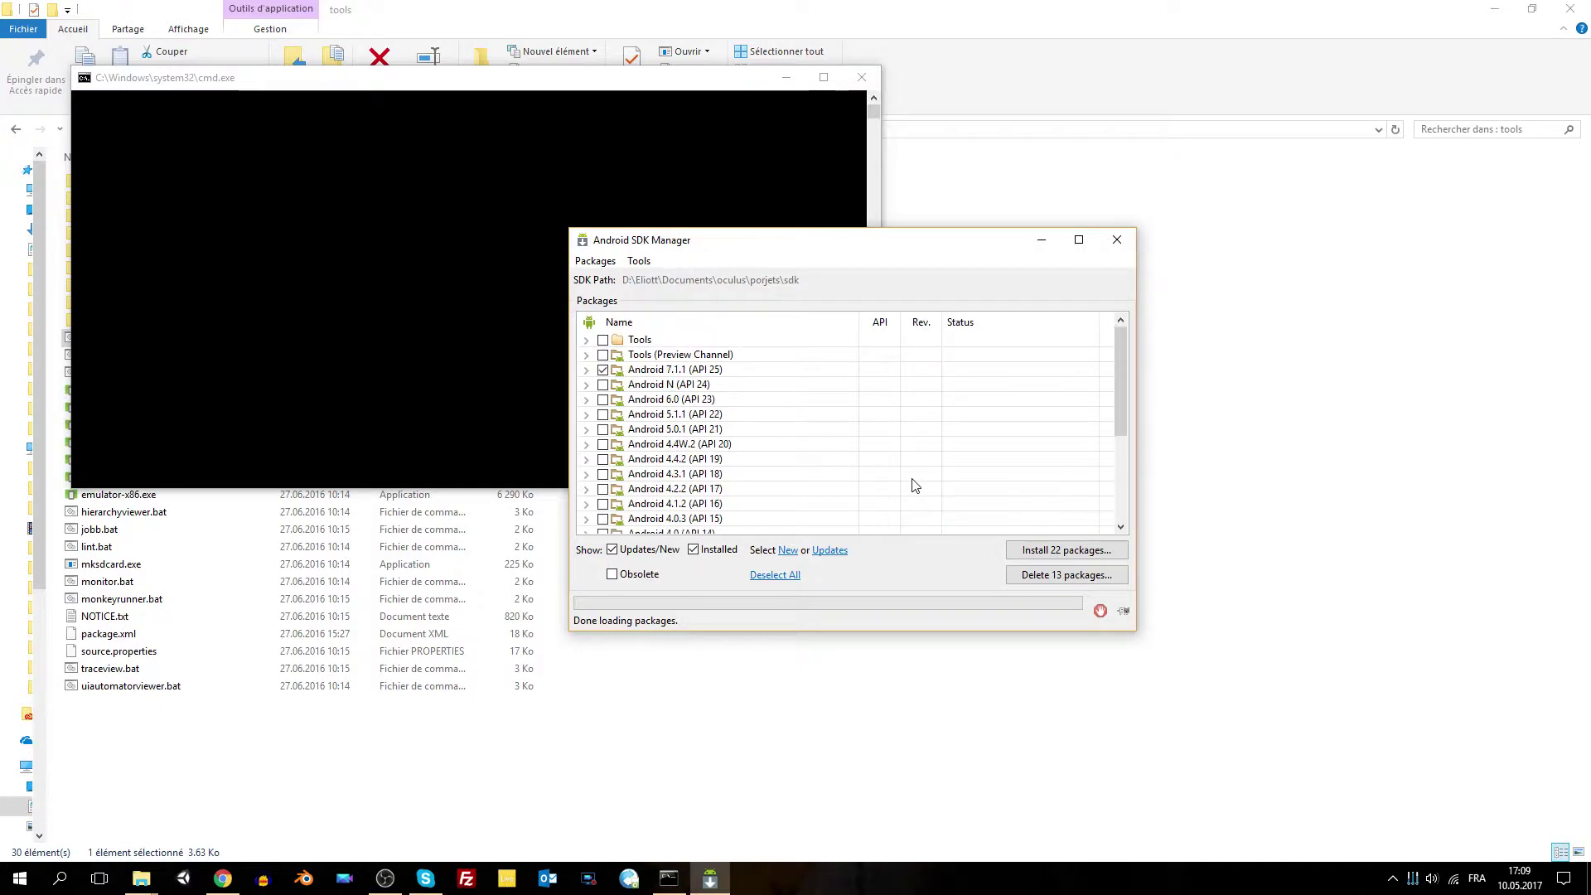
pyautogui.scroll(-4, 911, 485)
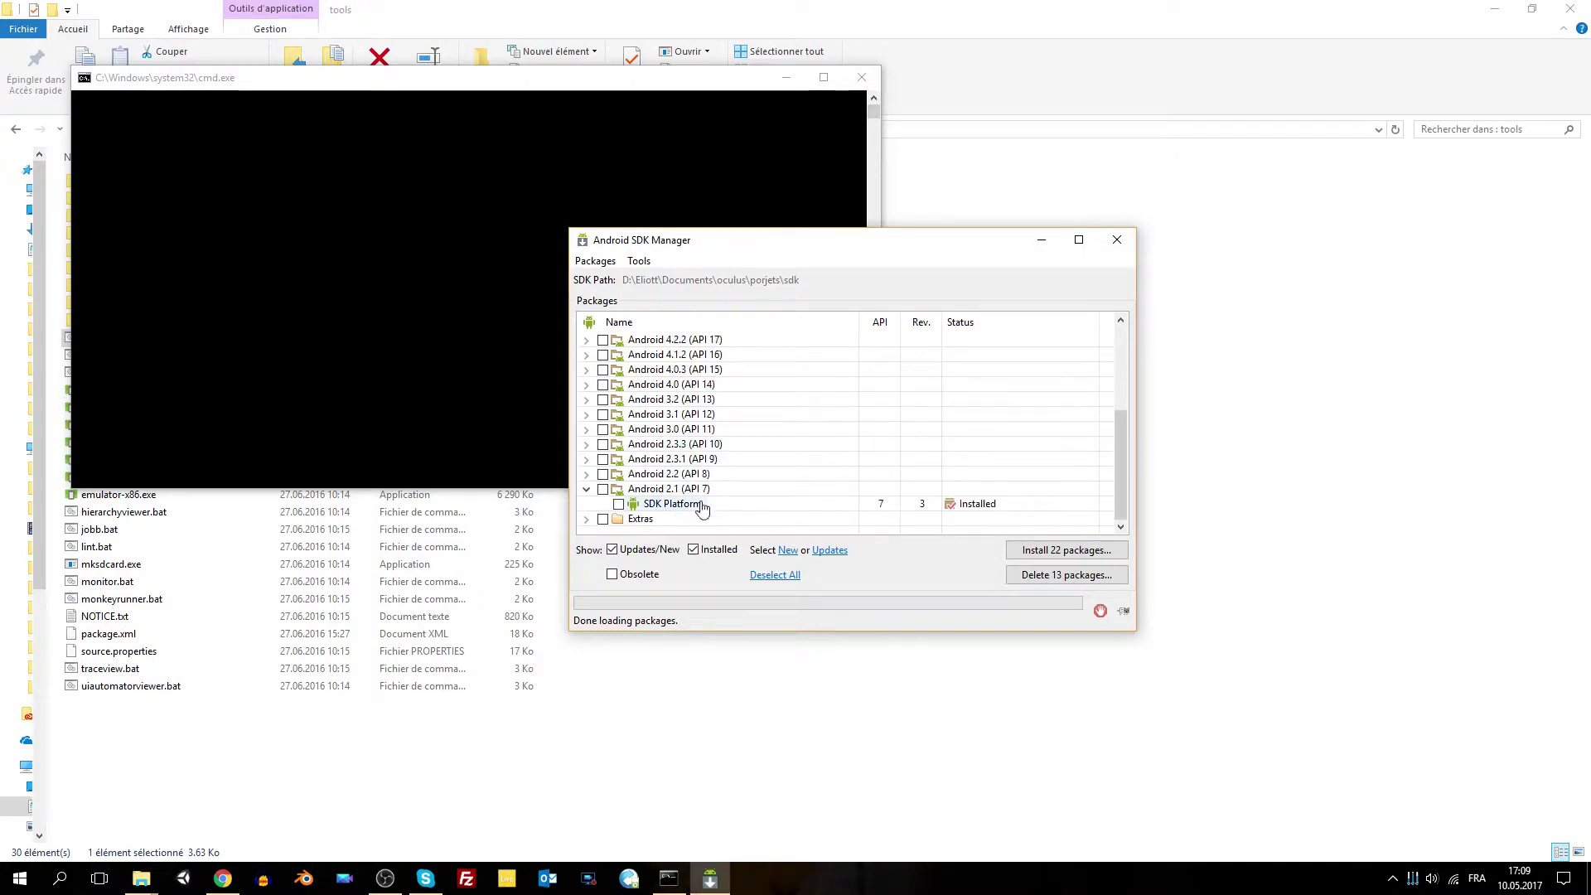
pyautogui.scroll(4, 771, 465)
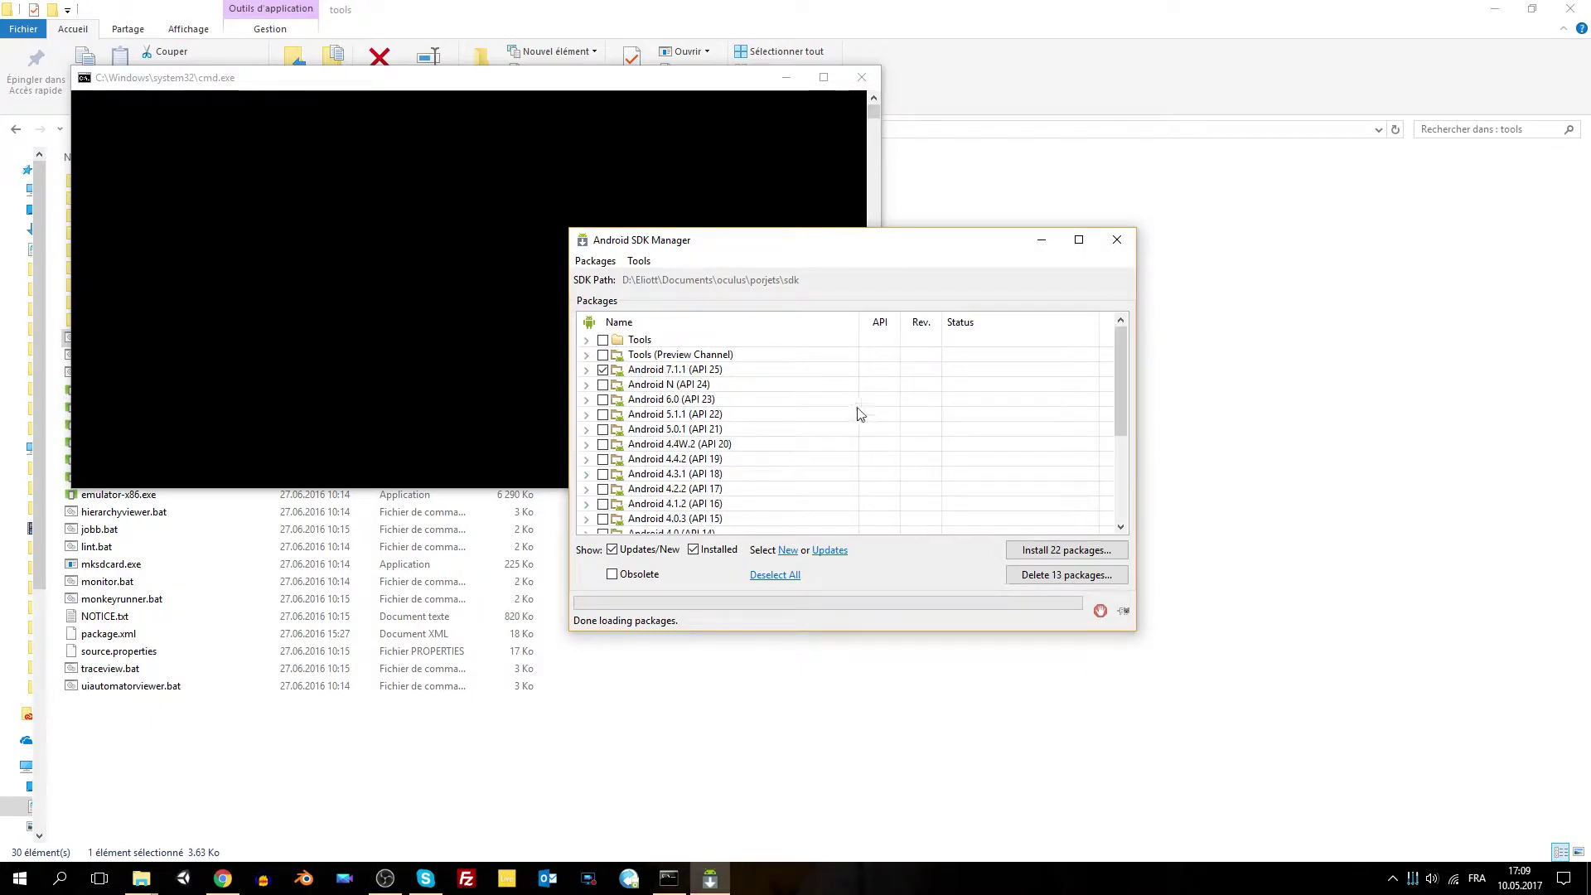
# - Close the Android SDK Manager without installing the selected packages
pyautogui.click(603, 460)
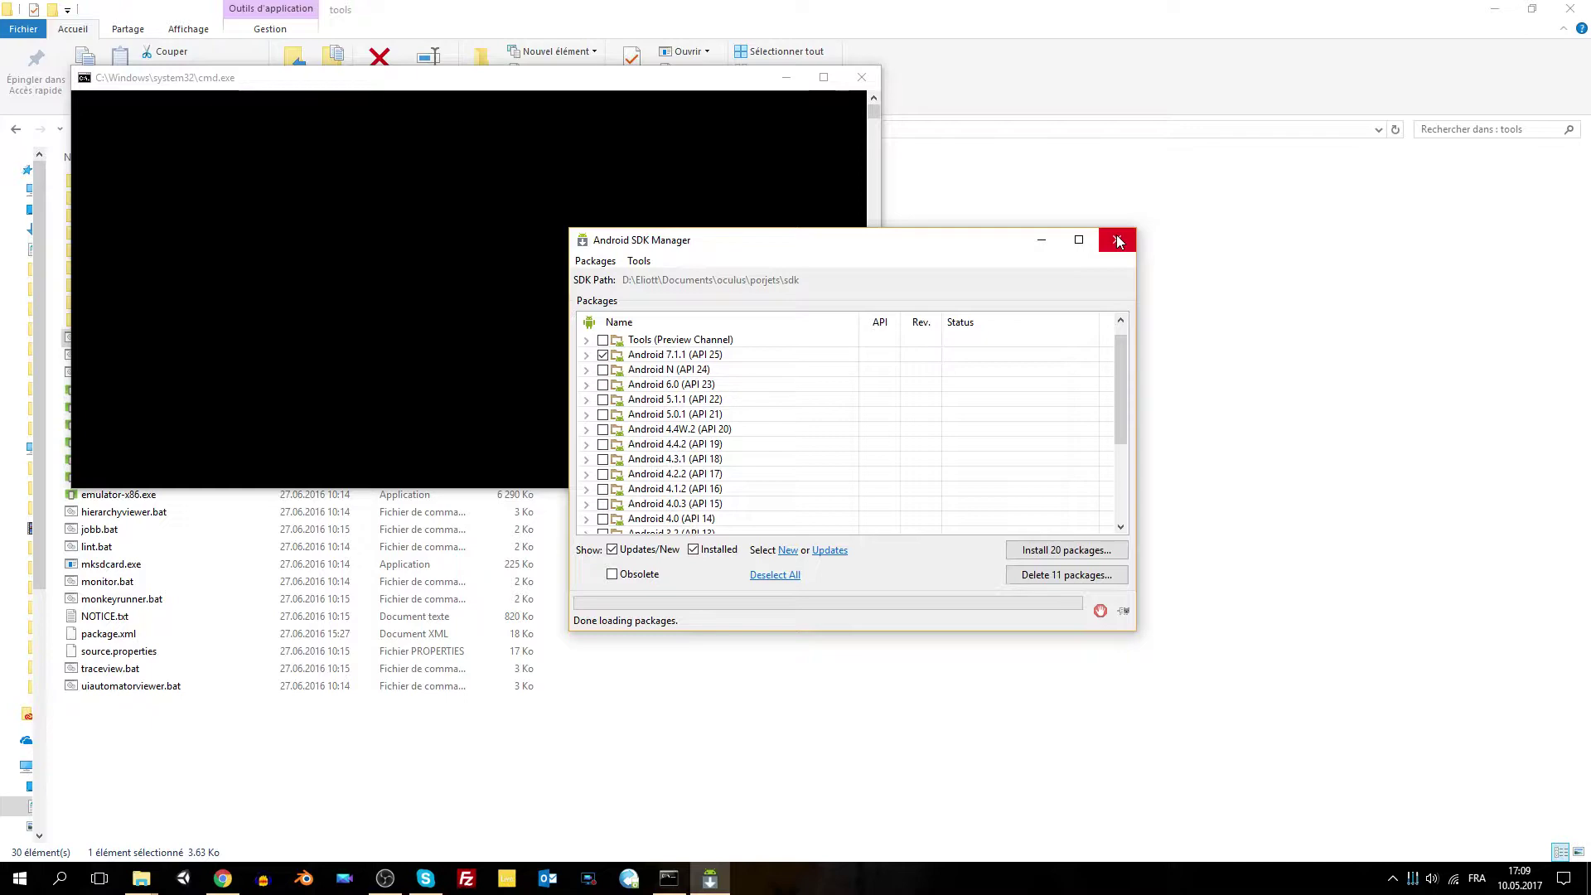
pyautogui.click(1117, 241)
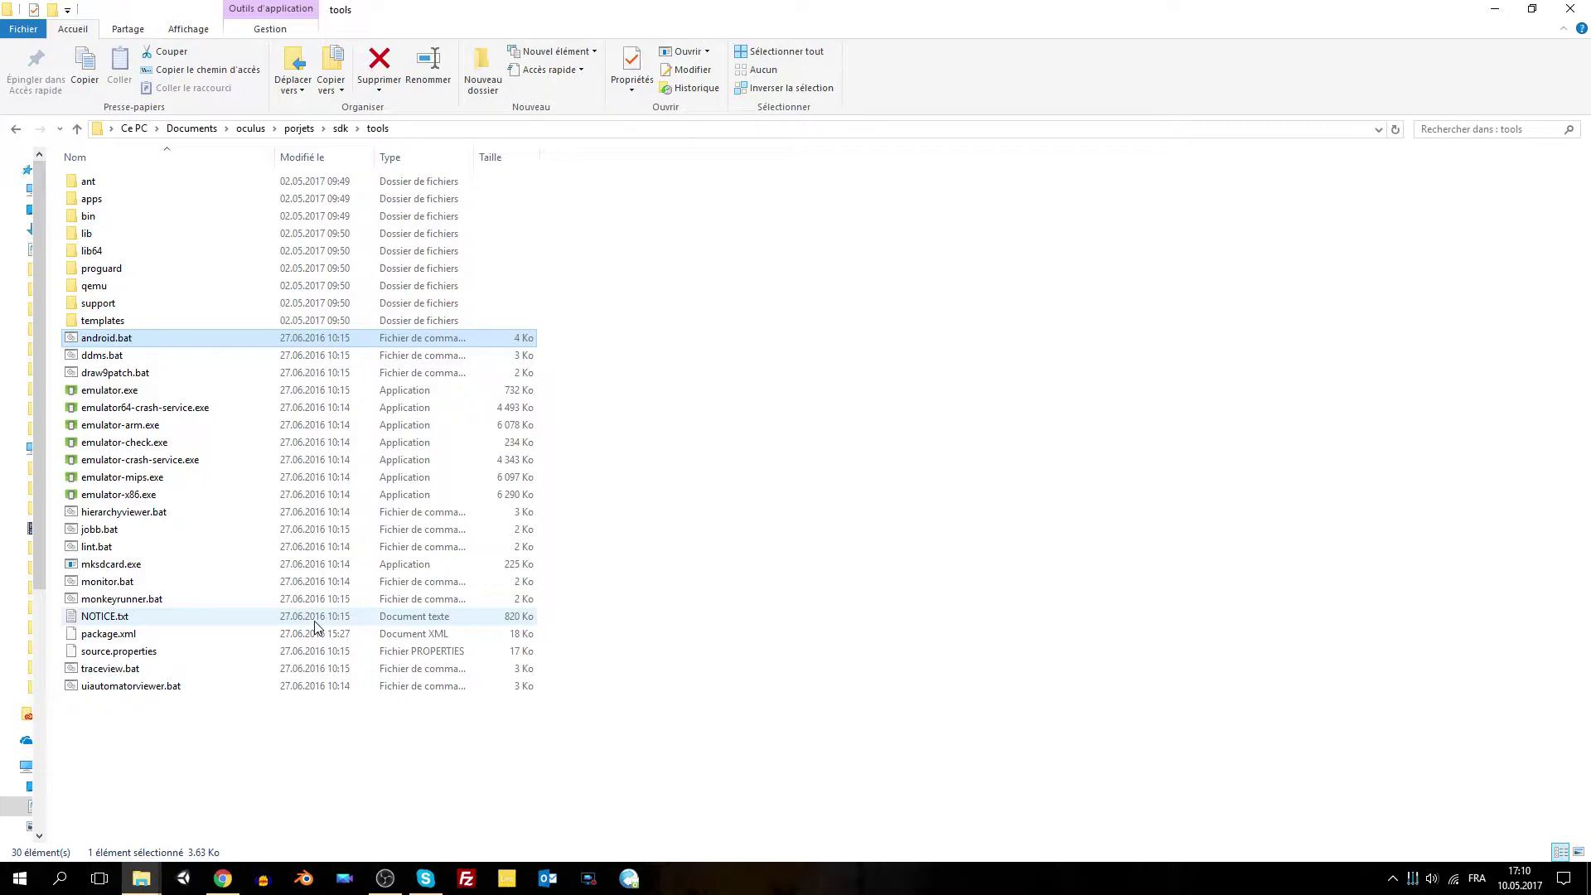
# - Inspect the contents of the build-tools and platforms folders inside the sdk folder
pyautogui.click(340, 130)
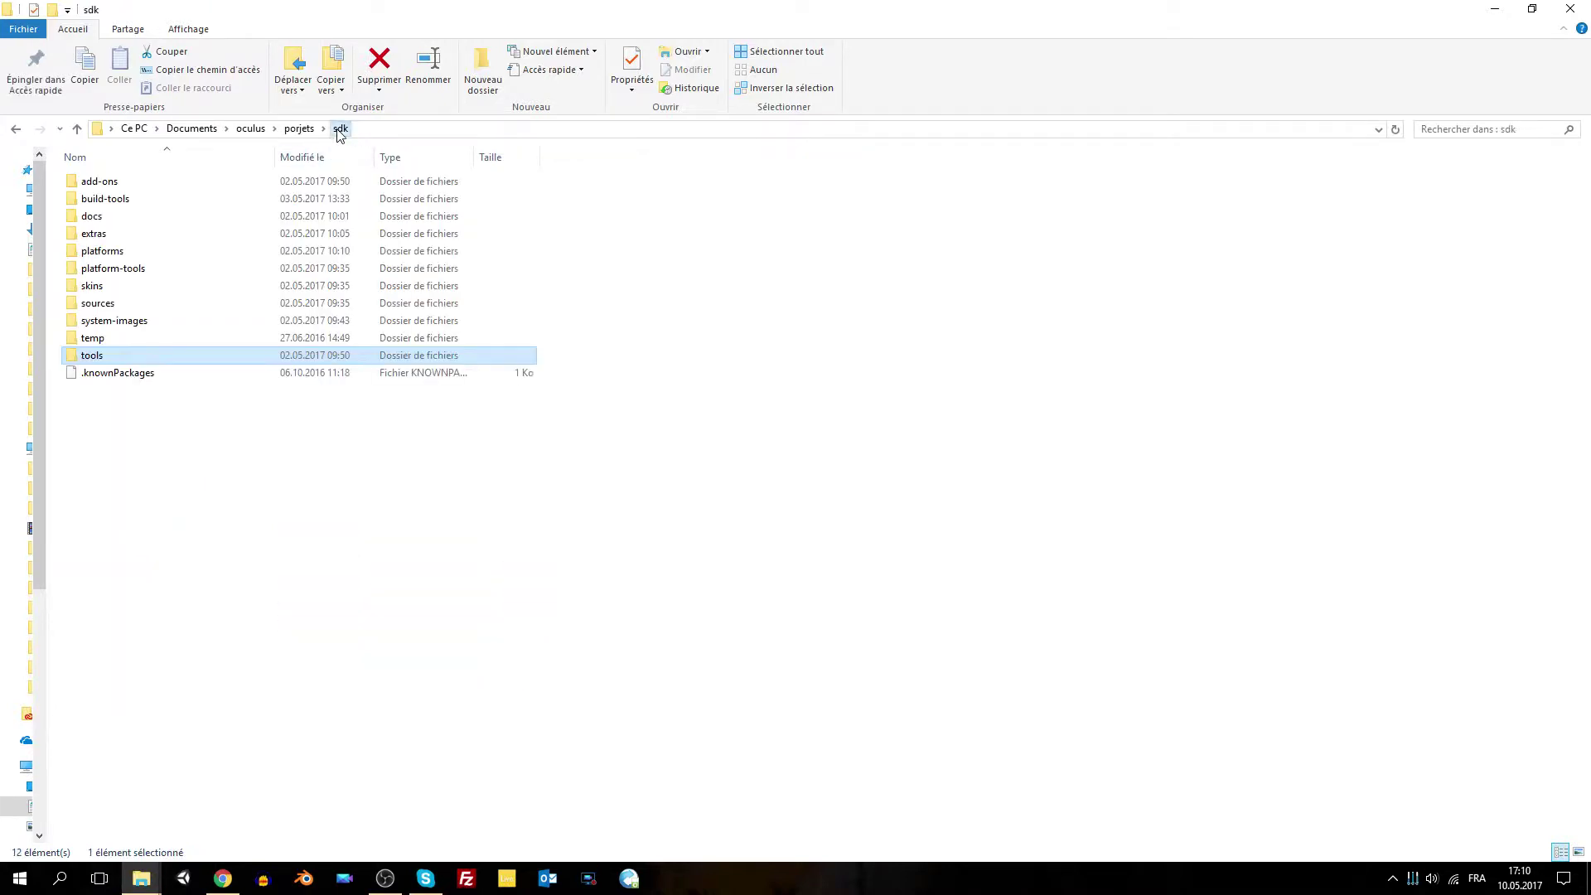
pyautogui.doubleClick(208, 200)
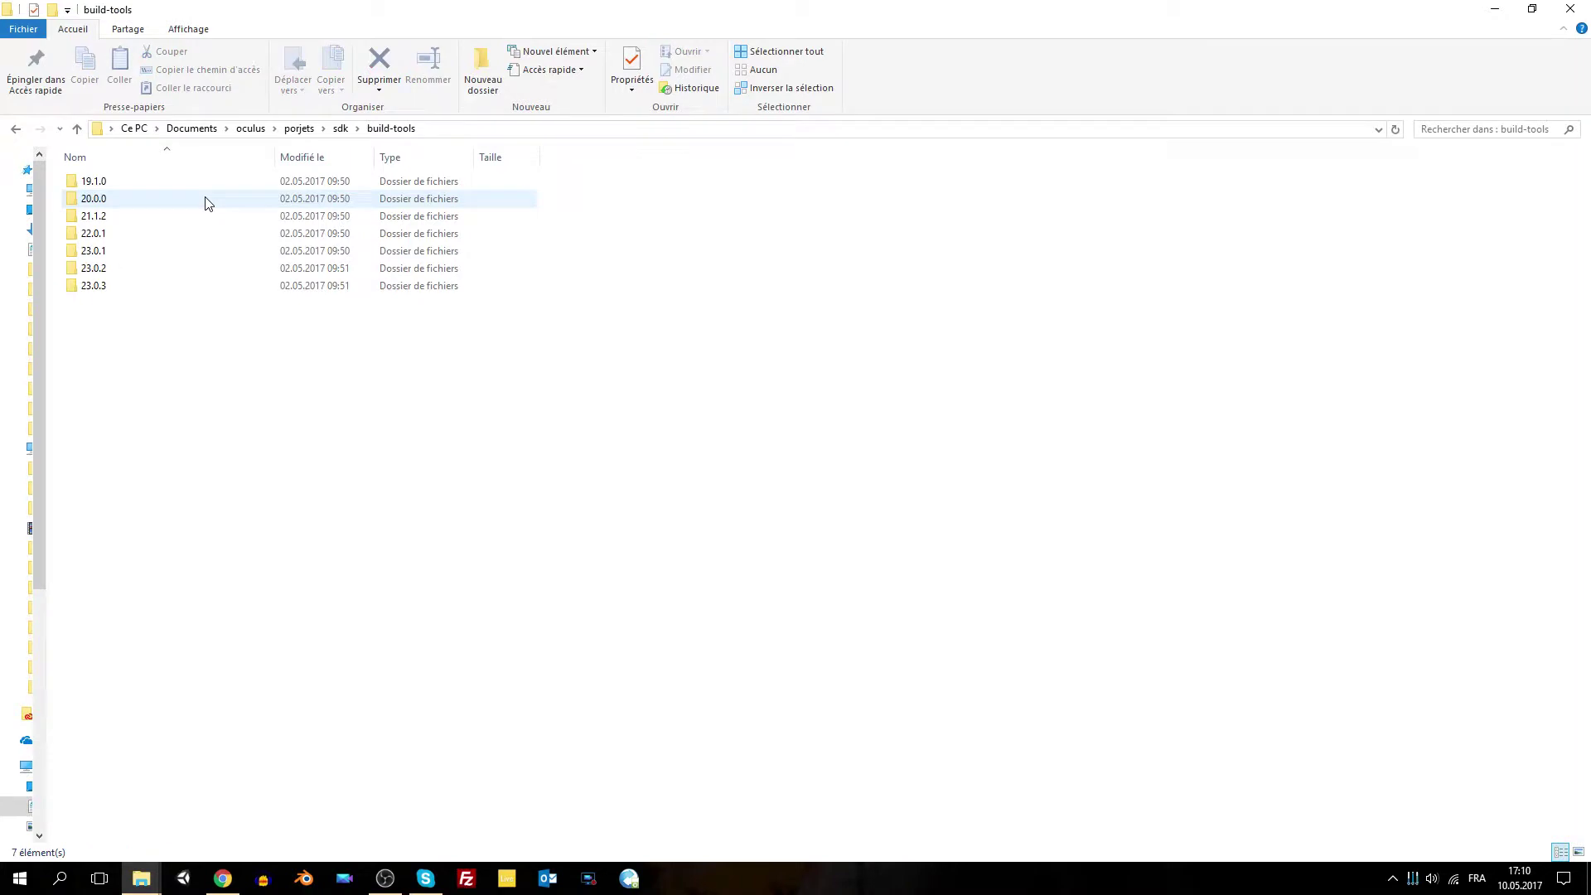
pyautogui.click(340, 130)
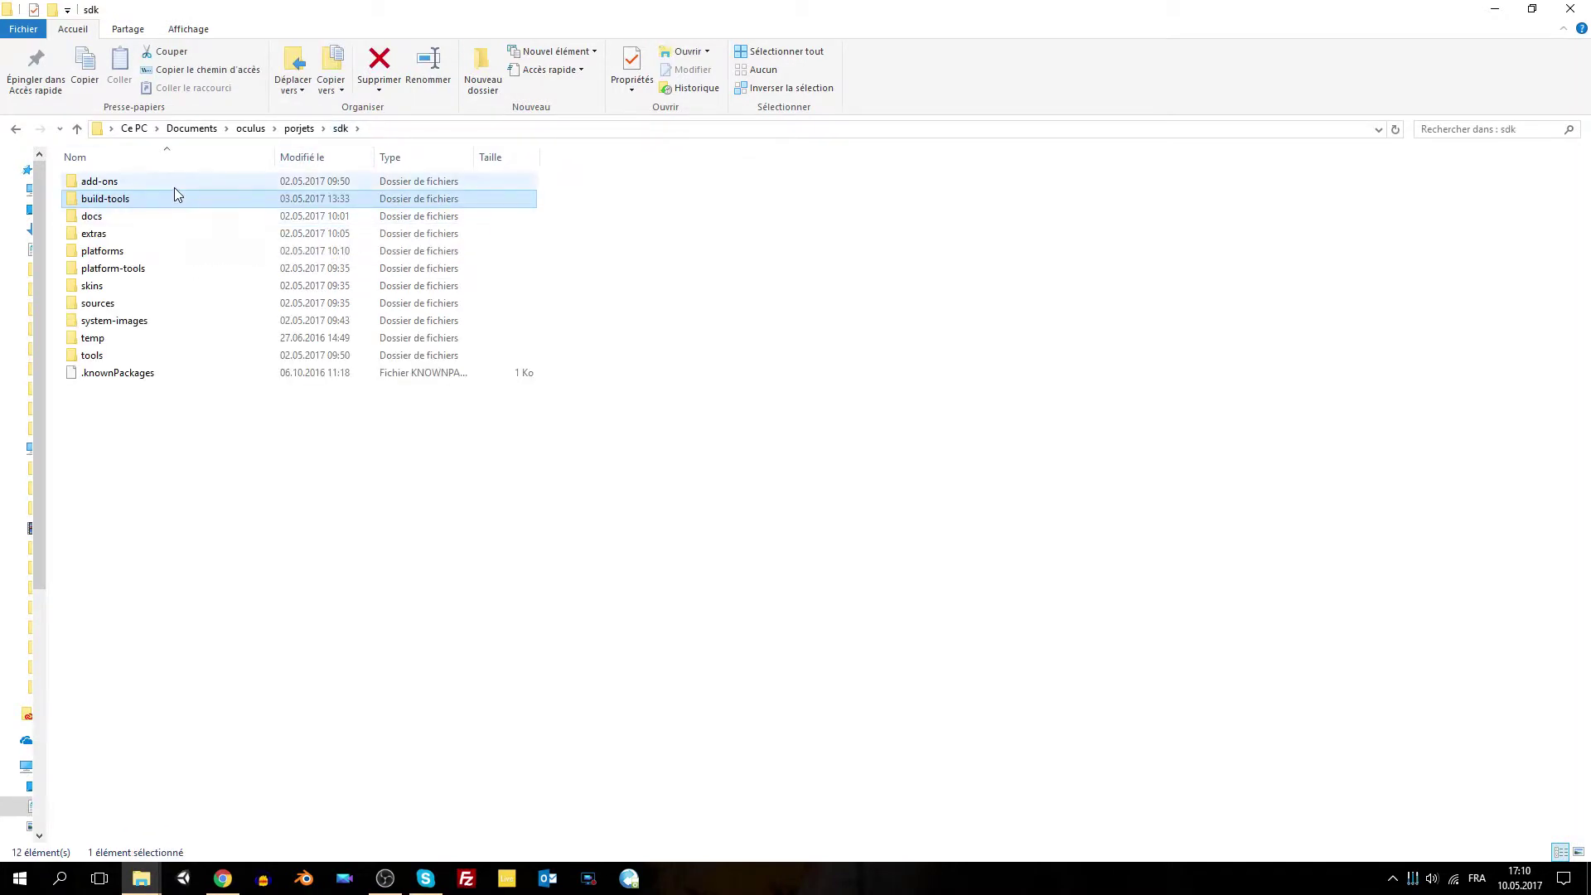
pyautogui.doubleClick(168, 252)
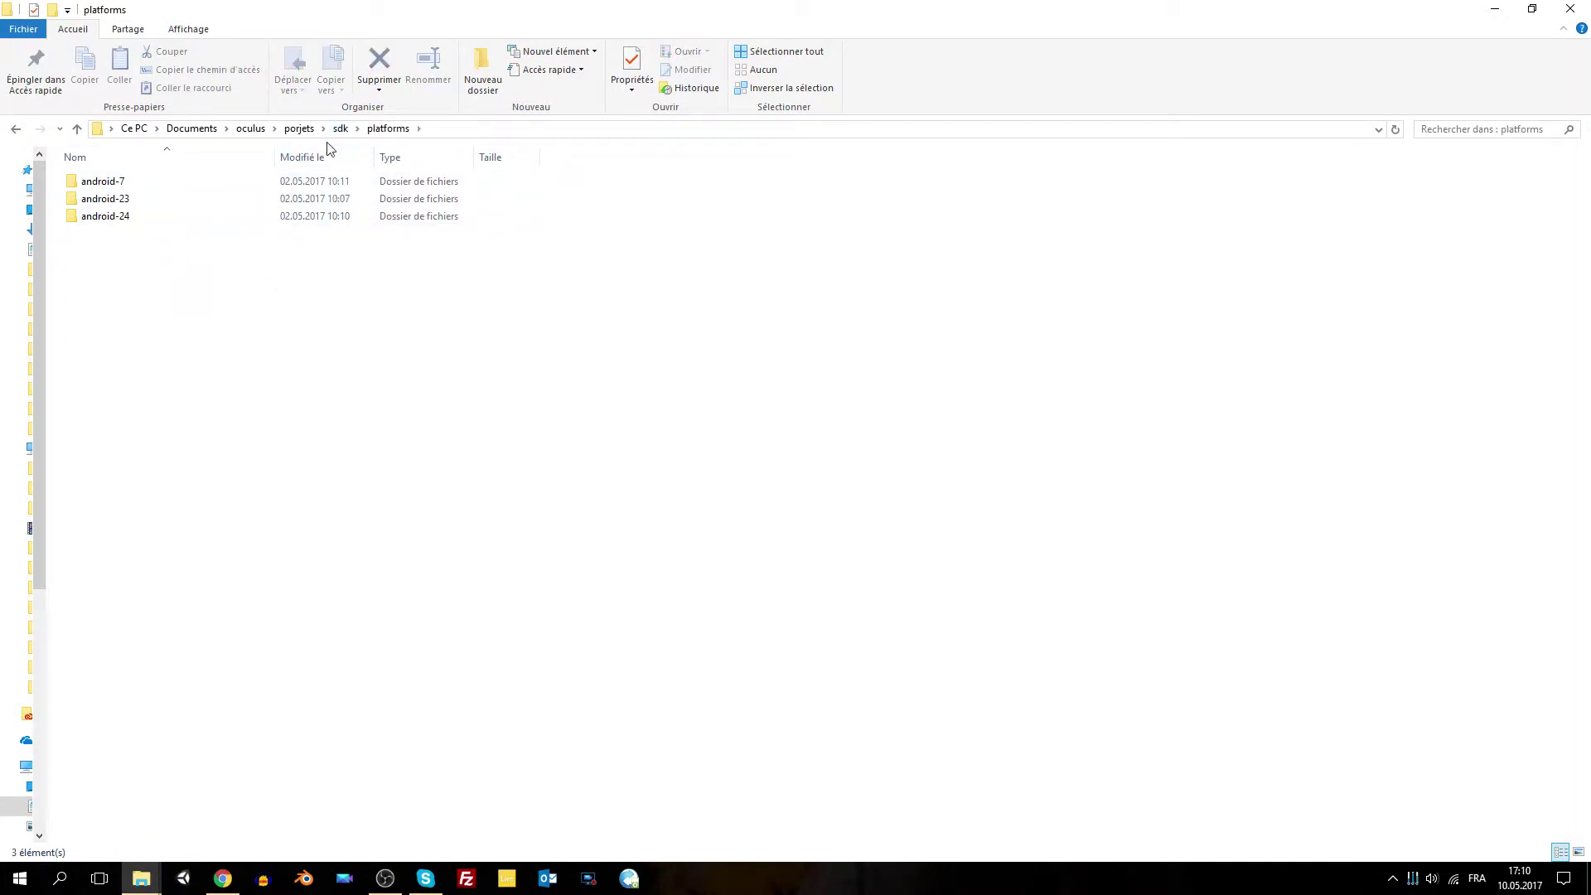
# - Open the sdk's platform-tools folder and place a new Command Prompt window beside its file names
pyautogui.click(340, 130)
pyautogui.doubleClick(173, 272)
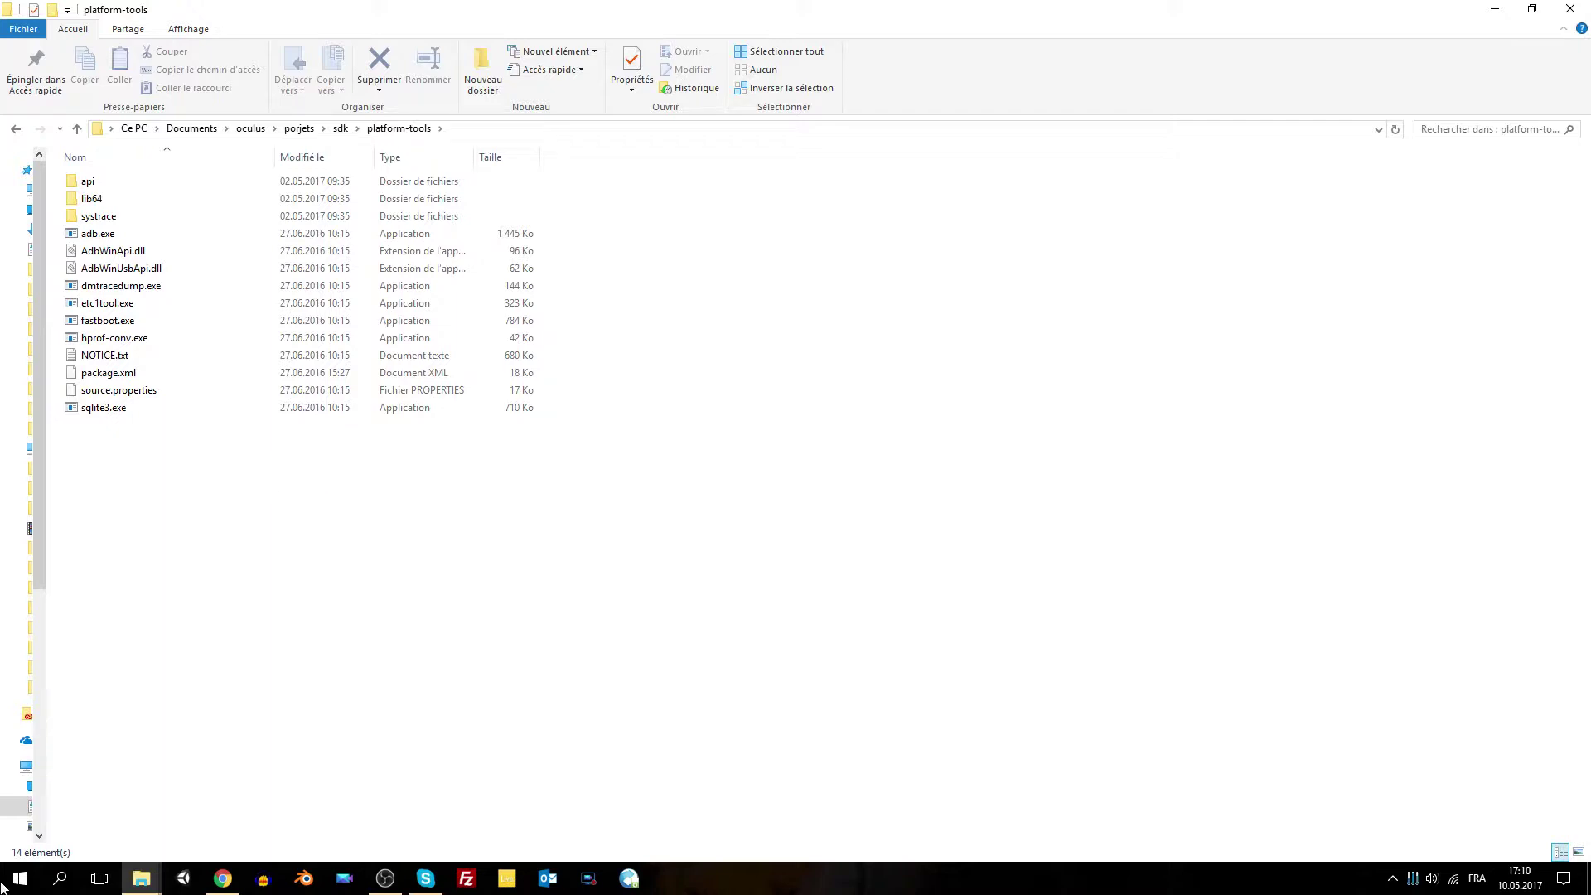
pyautogui.press('super')
pyautogui.write('cmd')
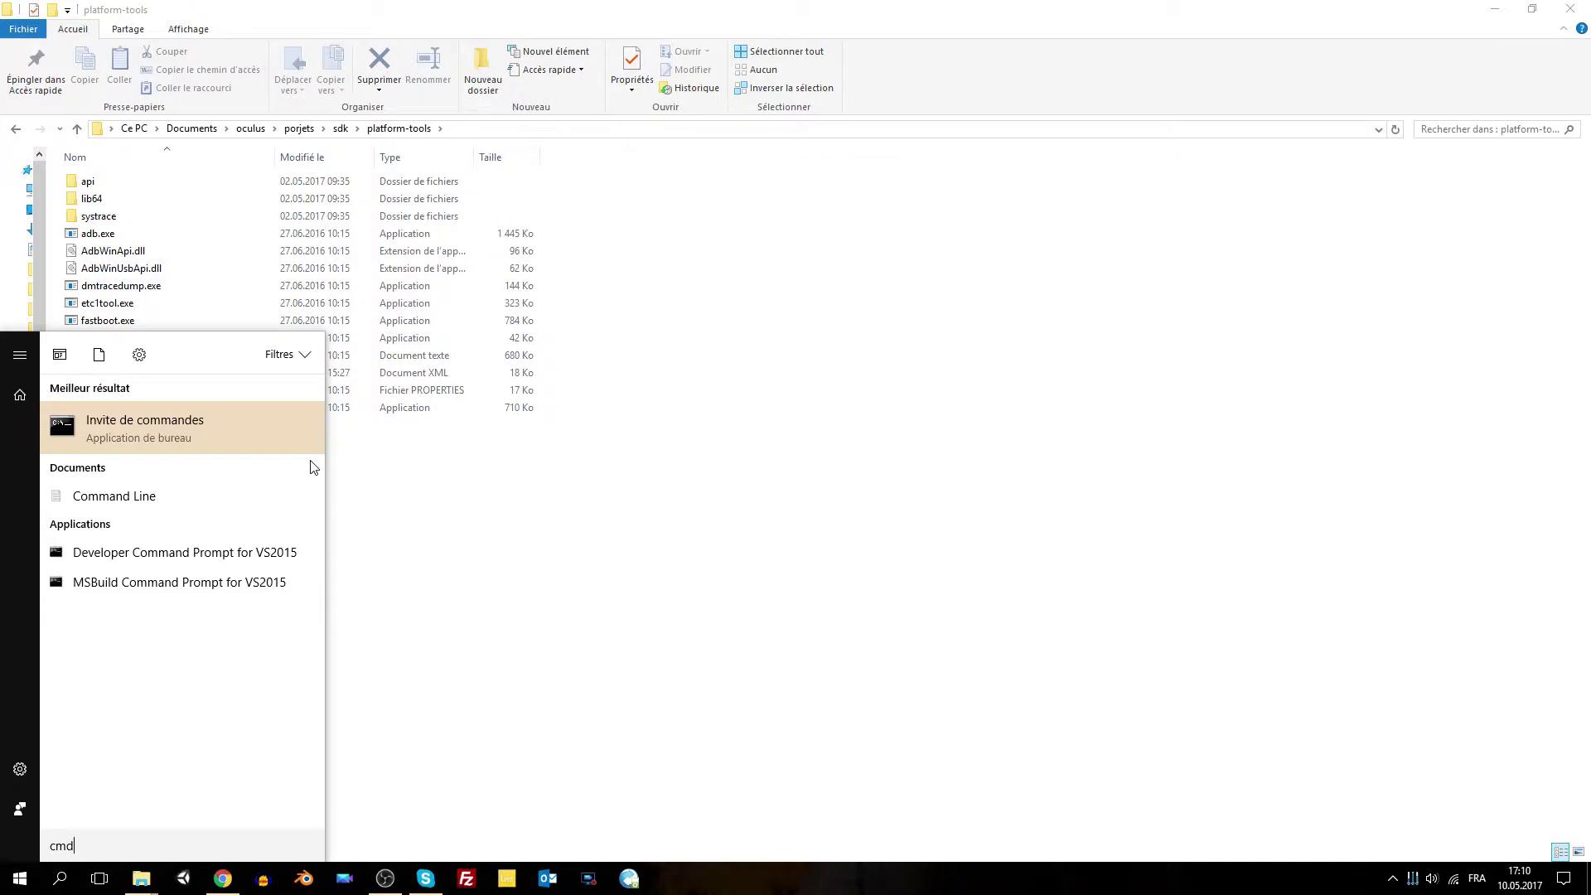
pyautogui.click(208, 434)
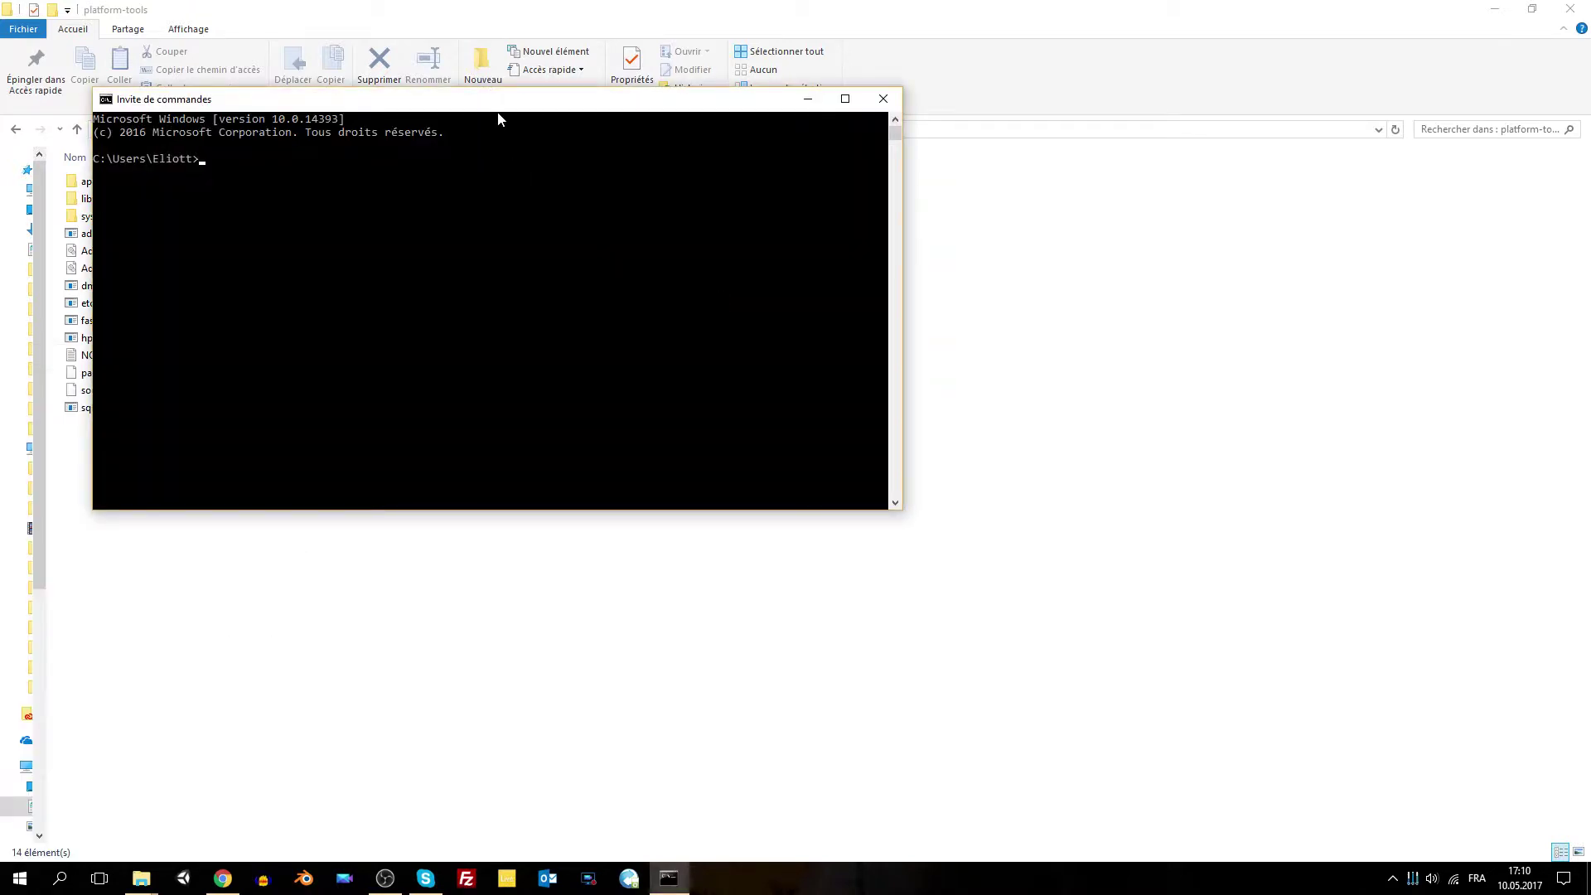
pyautogui.moveTo(268, 103); pyautogui.dragTo(626, 212)
# - Run adb.exe from the platform-tools folder with the devices argument in the Command Prompt
pyautogui.moveTo(89, 239); pyautogui.dragTo(584, 356)
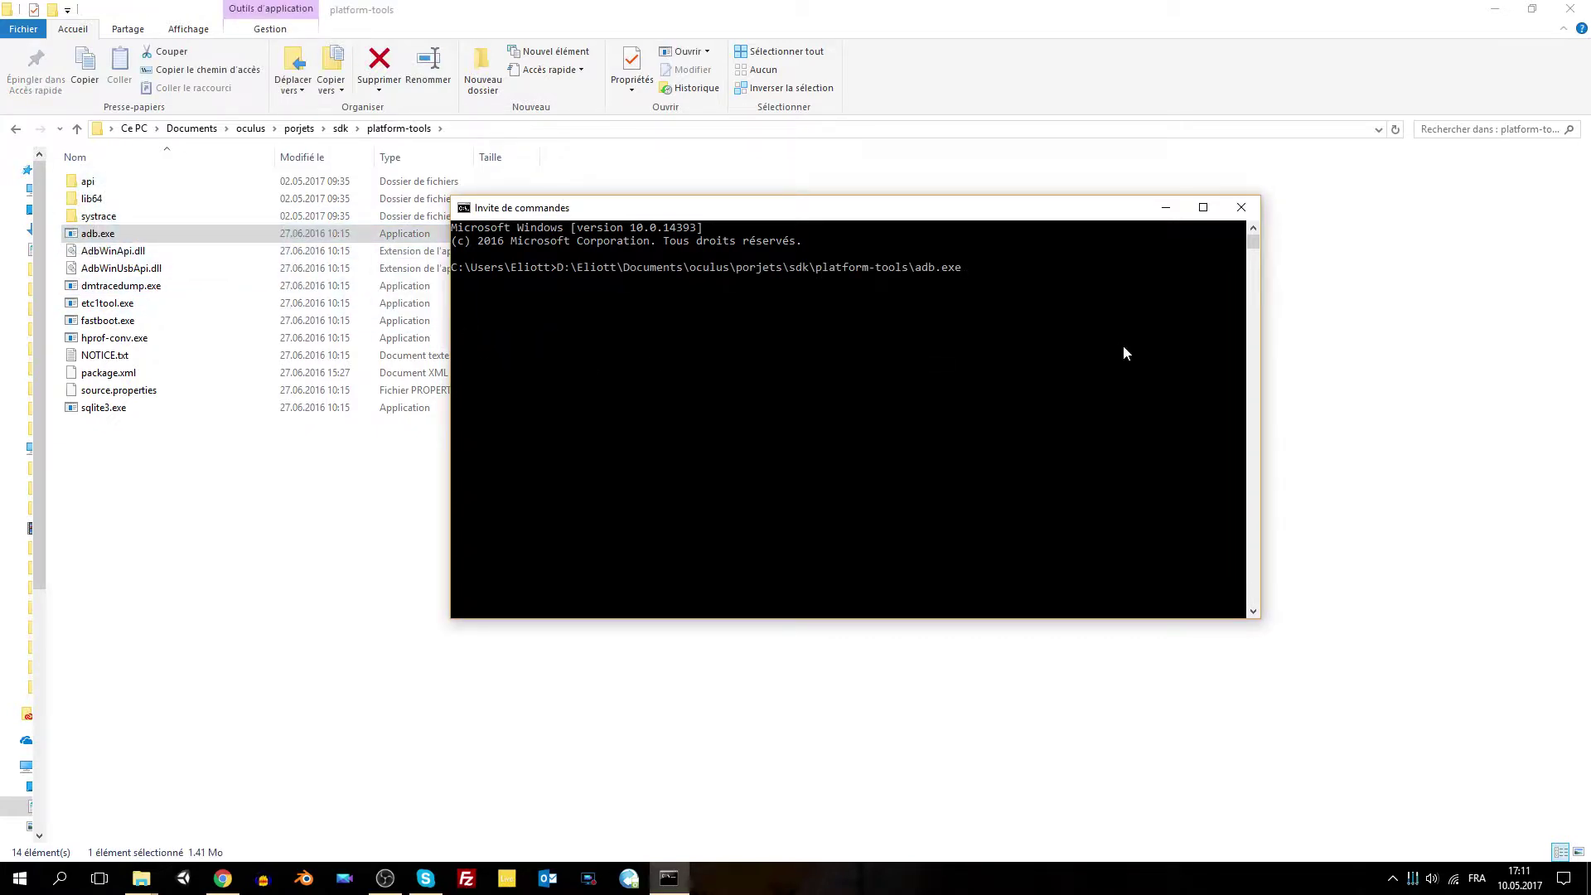
pyautogui.write('devices')
pyautogui.press('Return')
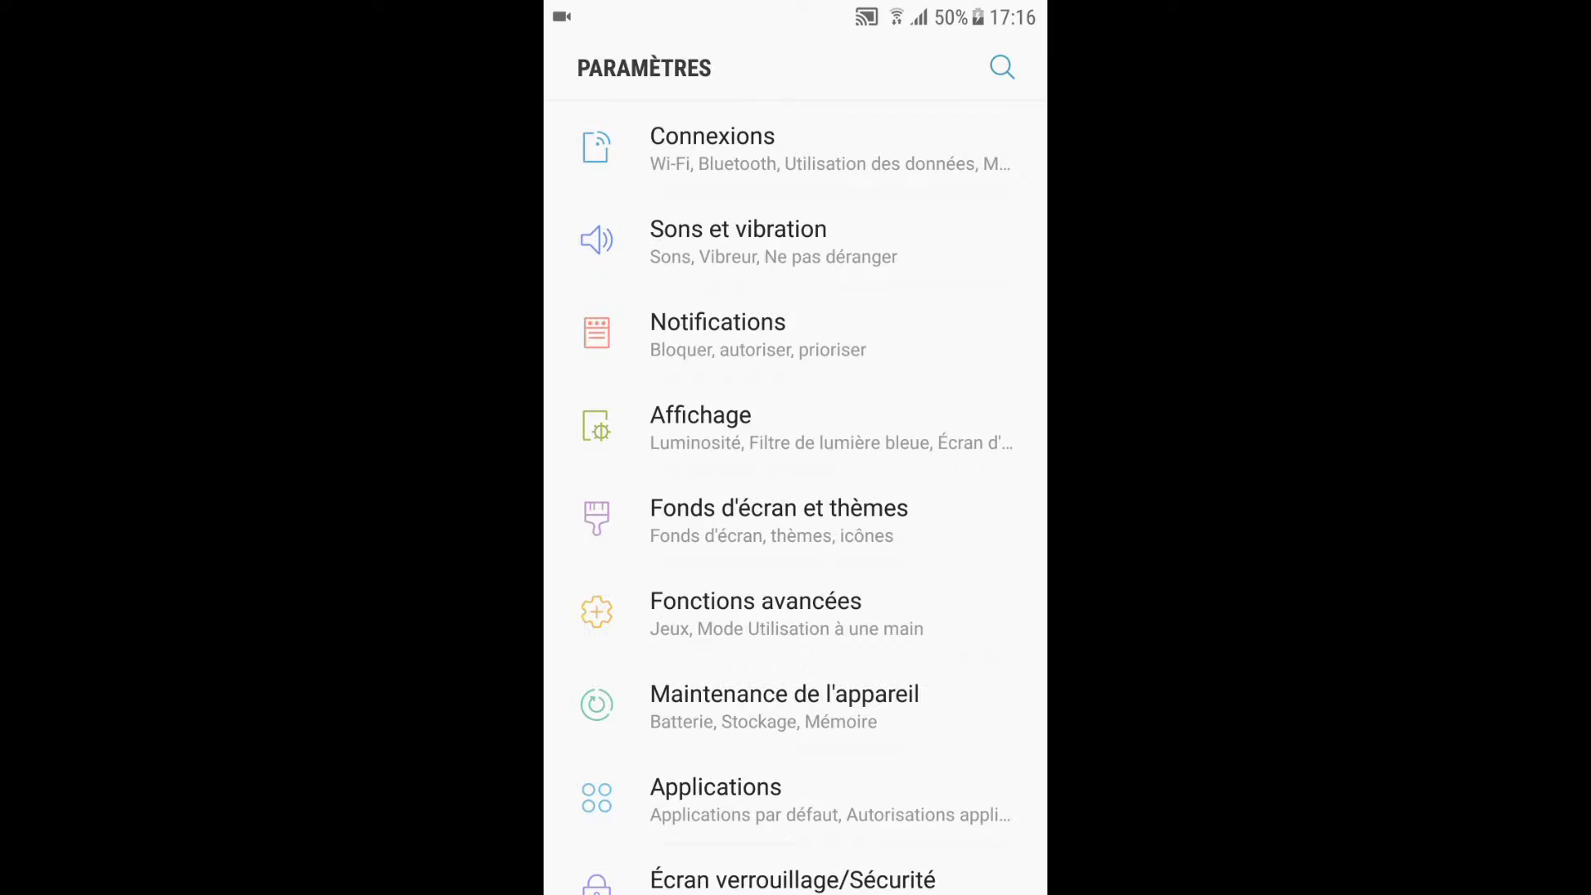
# - Activate developer mode on the phone through the build number (Numéro de version) in the device's software information
pyautogui.scroll(-10, 796, 497)
pyautogui.click(820, 849)
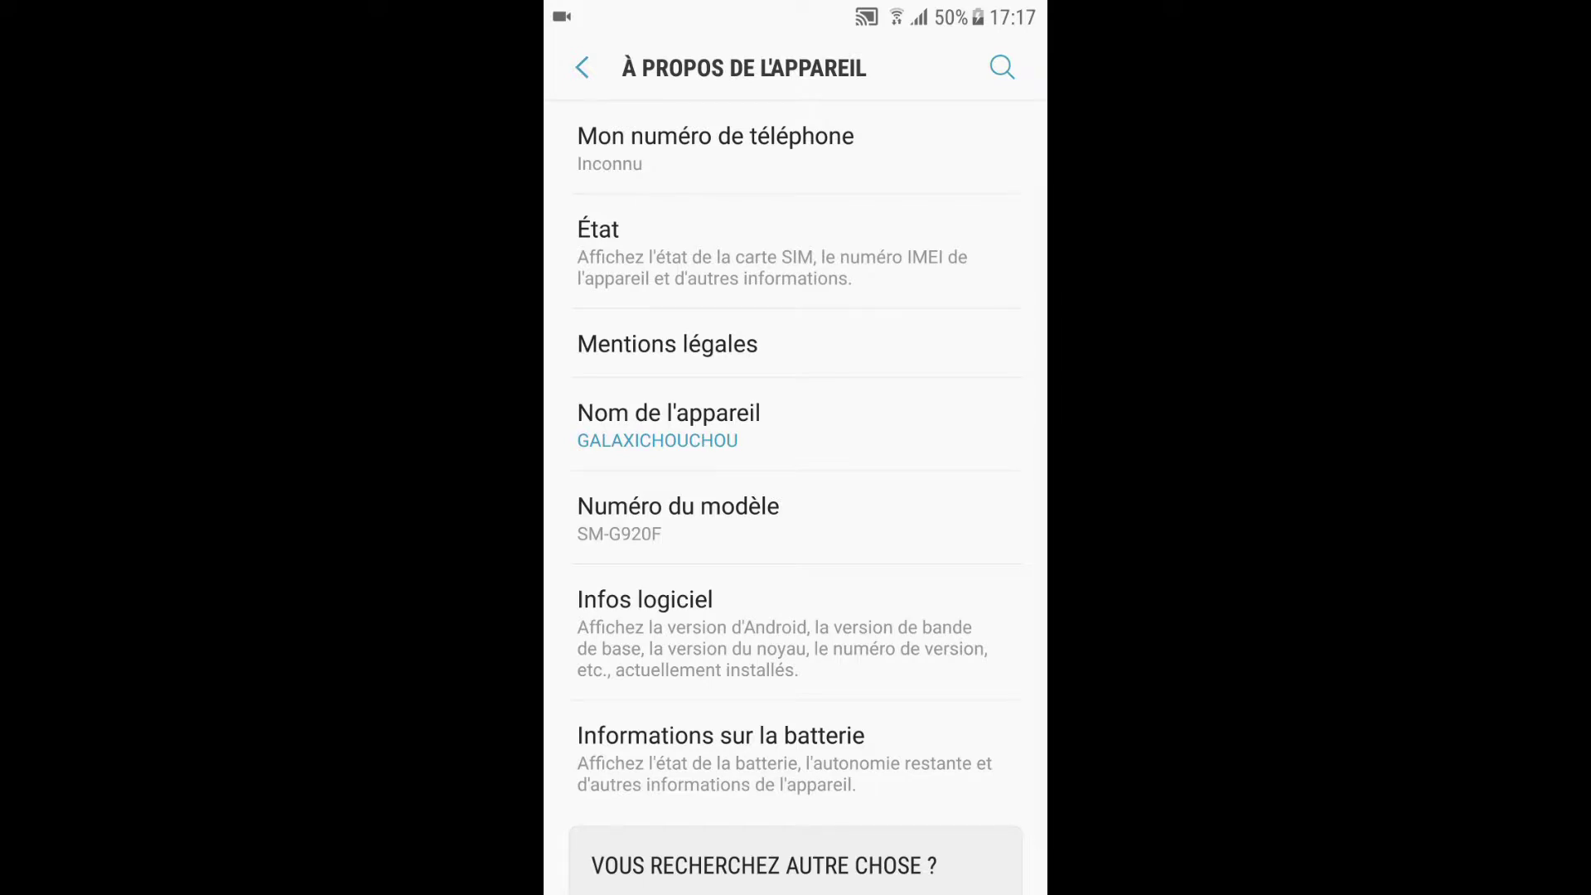
pyautogui.click(795, 633)
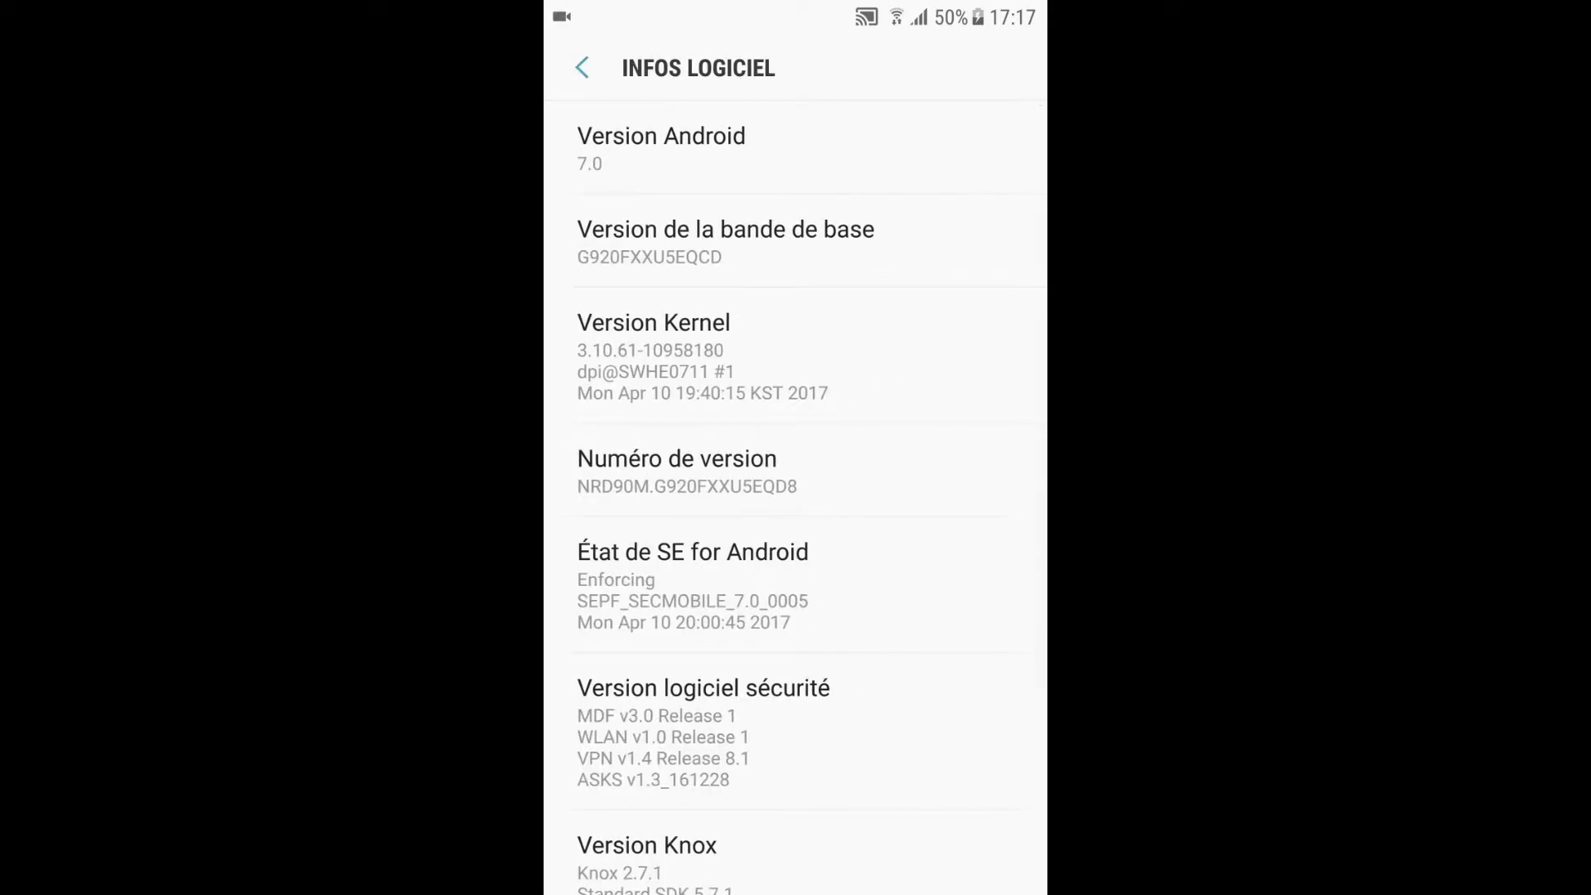
pyautogui.click(688, 470)
pyautogui.click(688, 470)
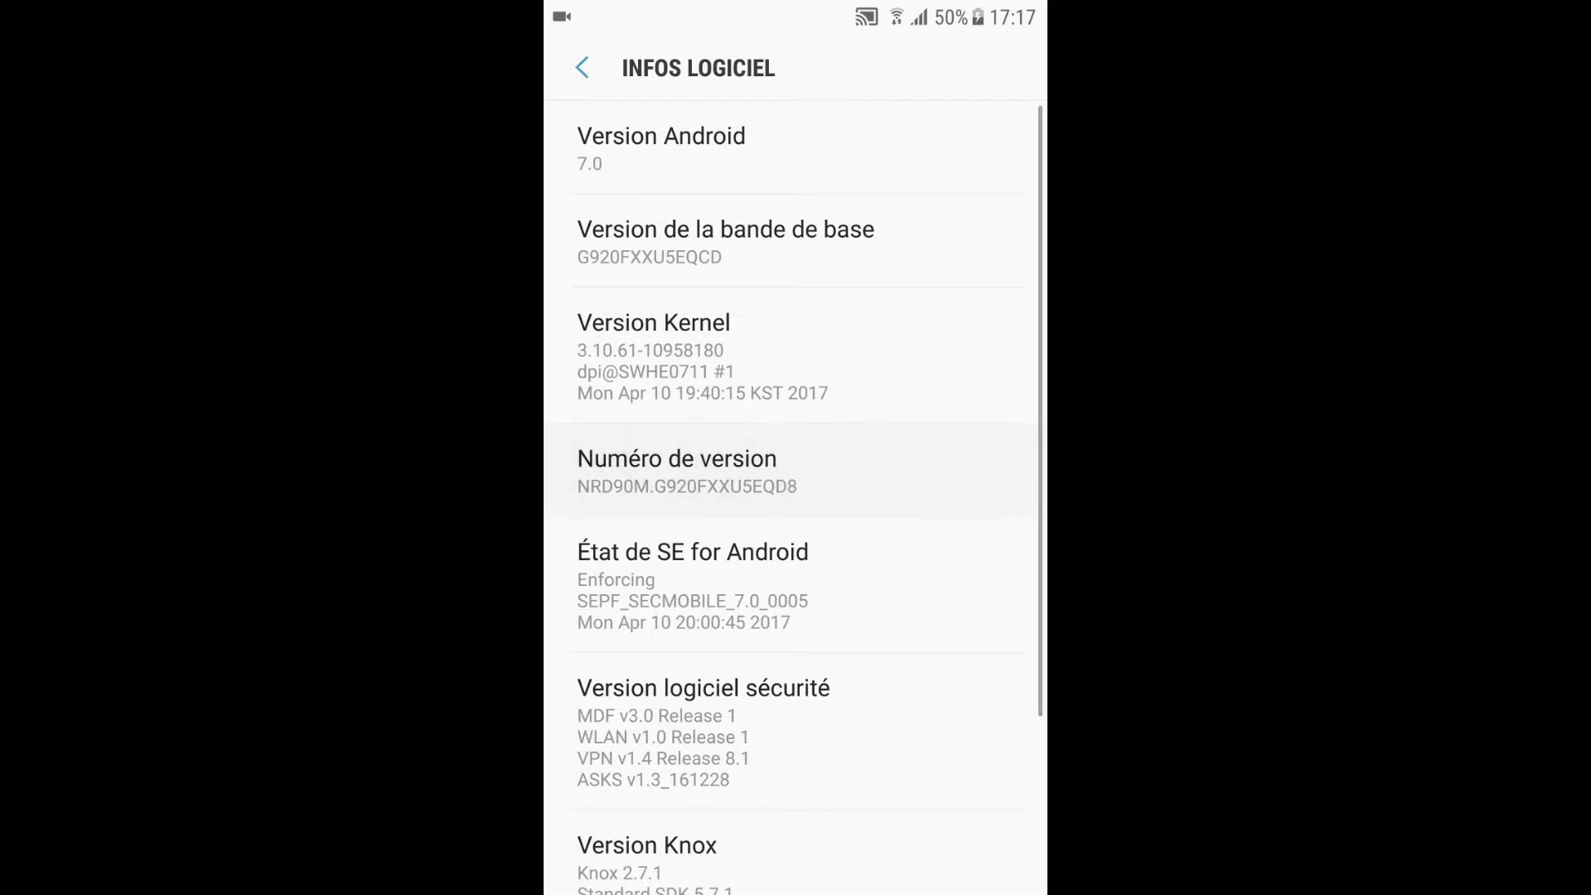
pyautogui.click(688, 469)
pyautogui.click(687, 469)
pyautogui.click(687, 470)
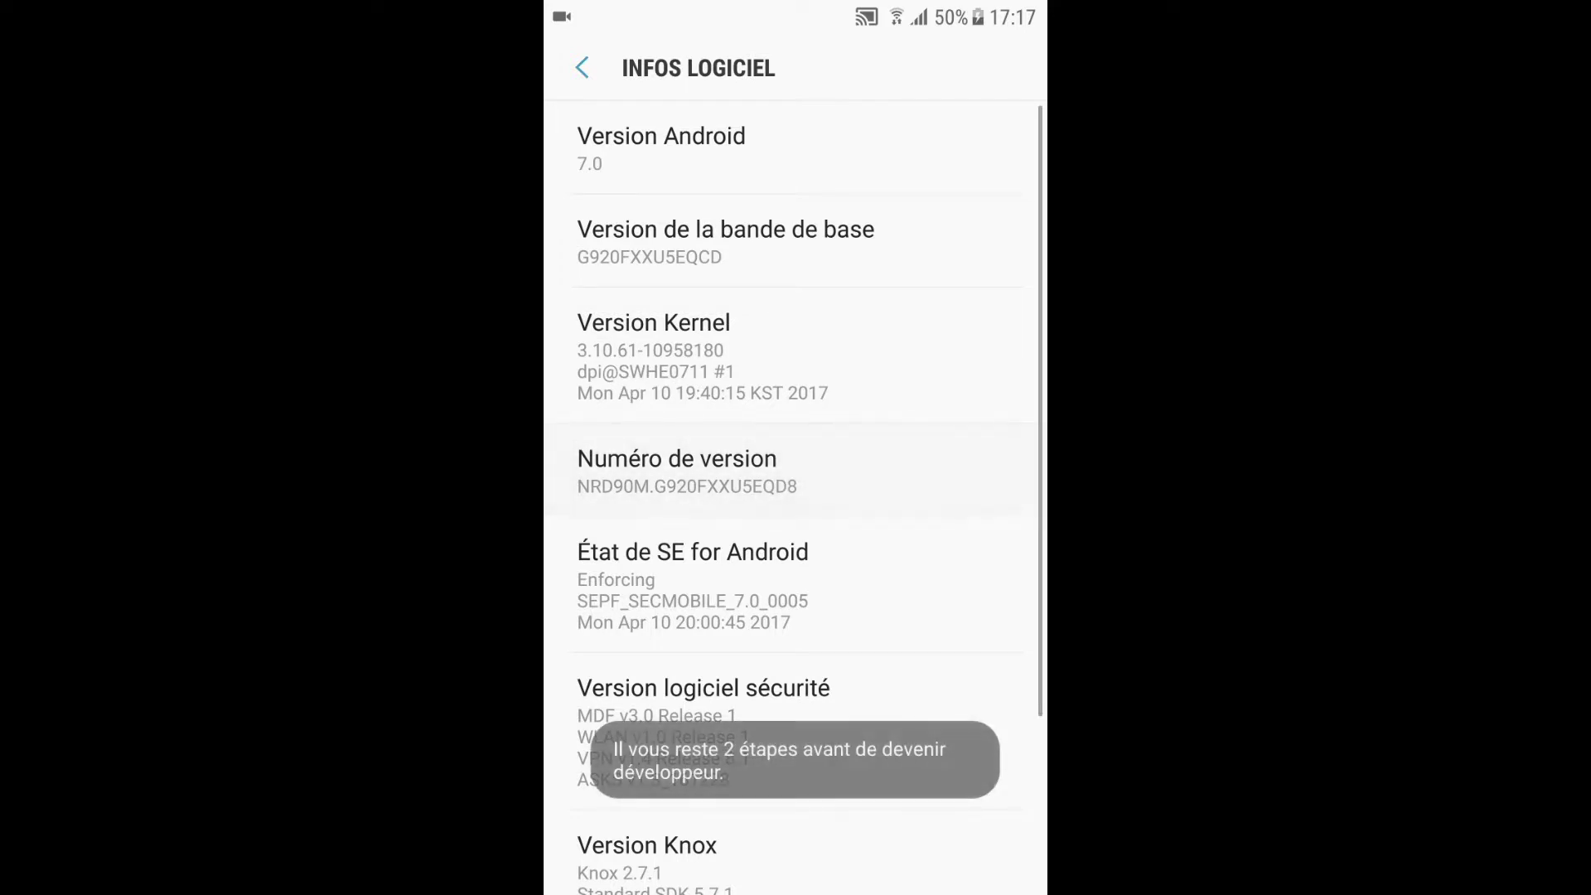
pyautogui.click(688, 470)
pyautogui.click(688, 470)
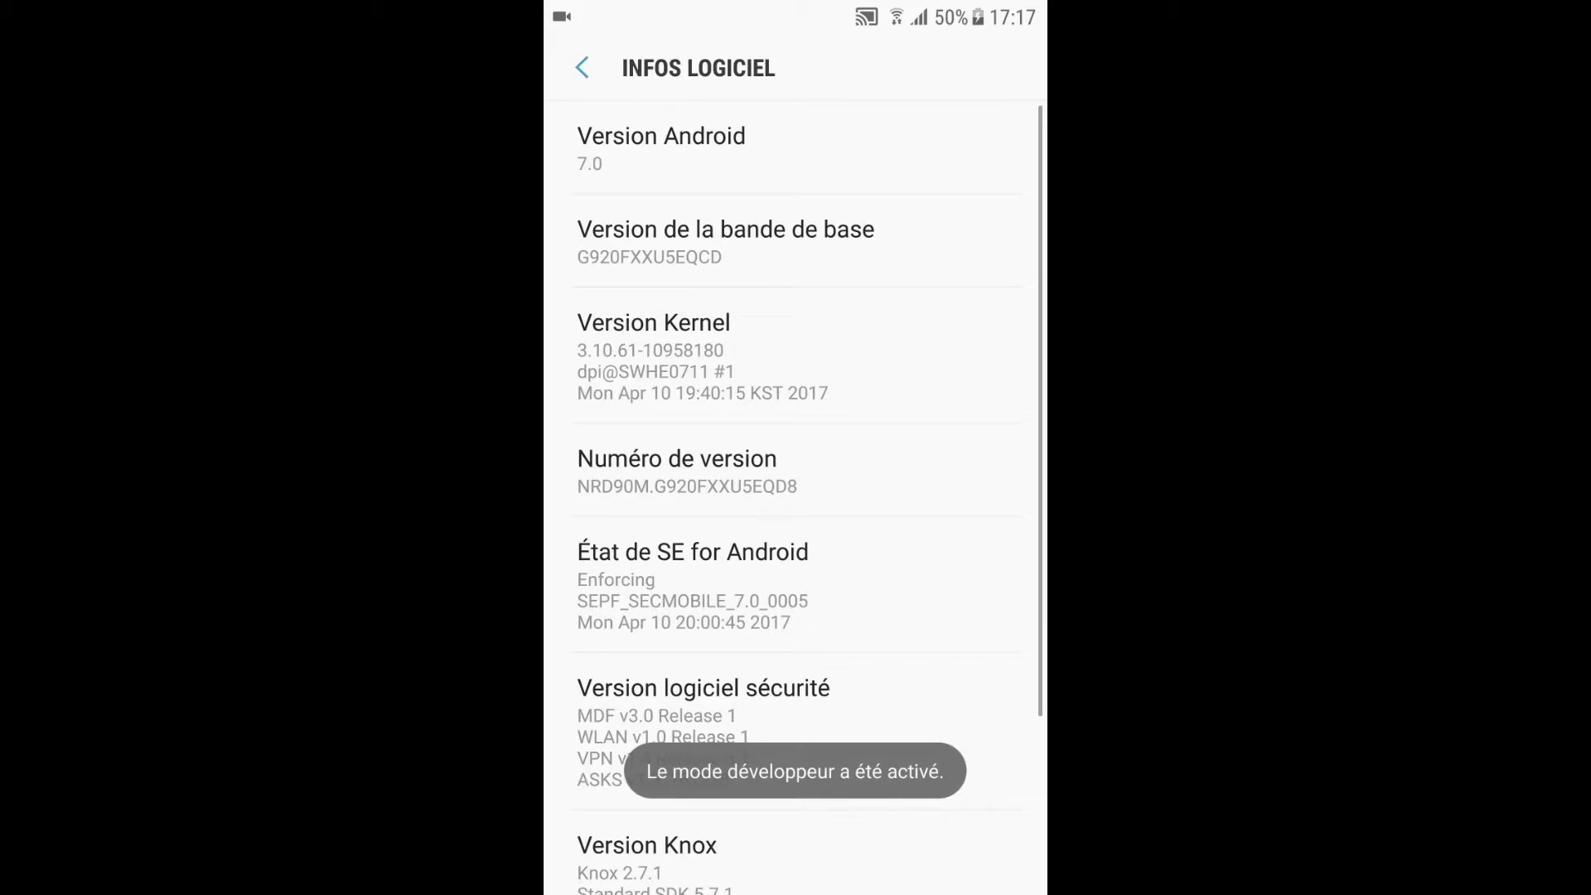
pyautogui.click(687, 470)
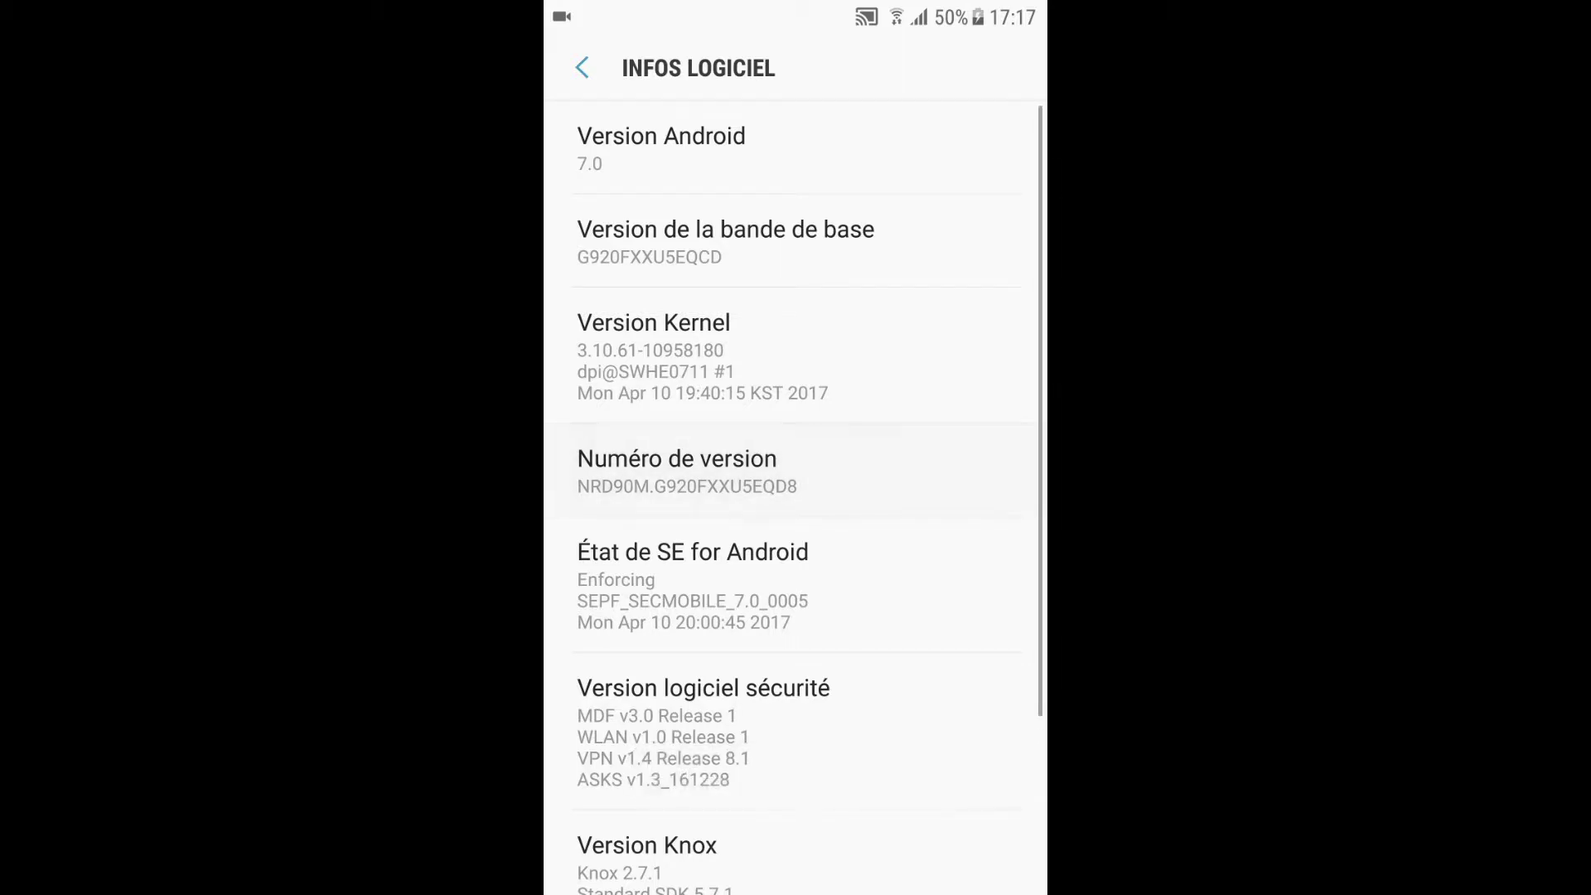
# - Return to the phone's main settings and open the developer options (Options de développement)
pyautogui.click(582, 68)
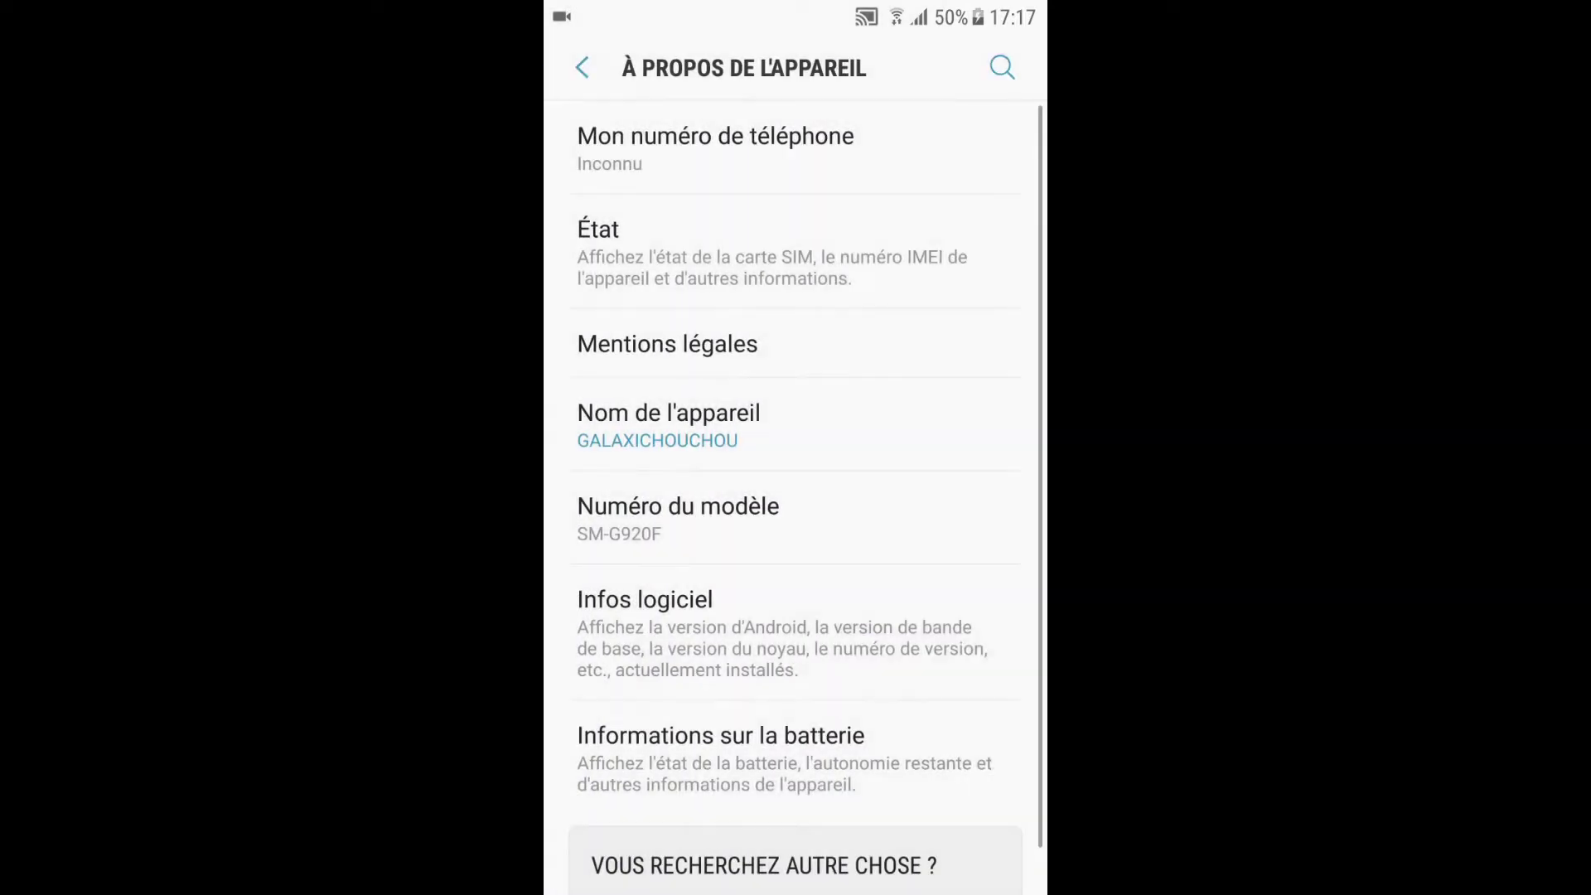
pyautogui.click(583, 68)
pyautogui.scroll(-2, 795, 497)
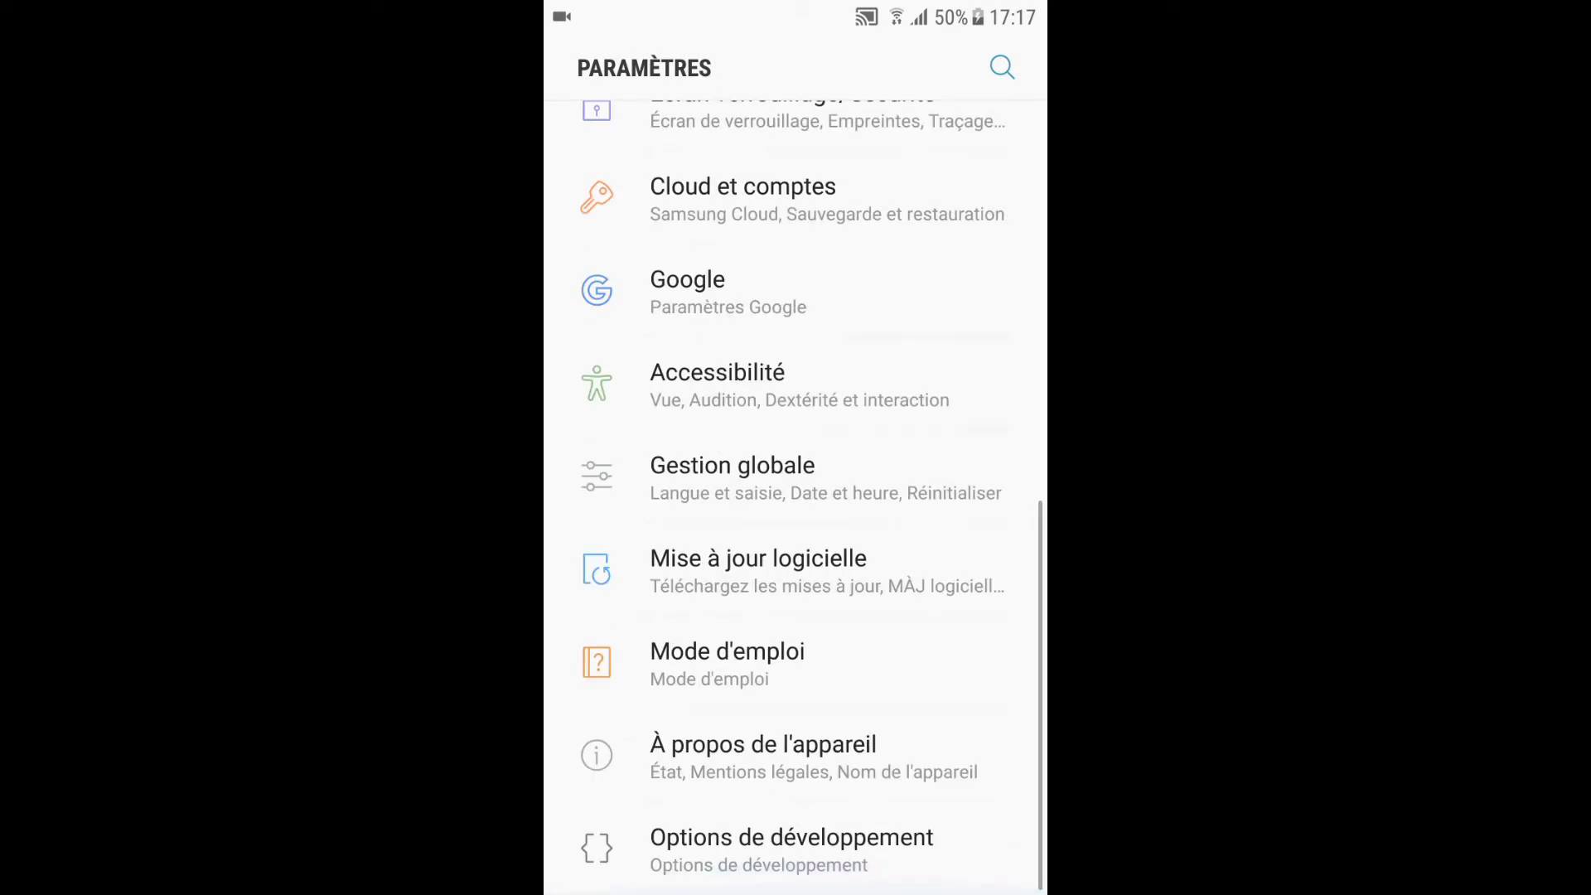
pyautogui.click(791, 849)
pyautogui.scroll(-1, 795, 497)
pyautogui.scroll(1, 795, 530)
pyautogui.scroll(-2, 795, 530)
pyautogui.scroll(2, 795, 531)
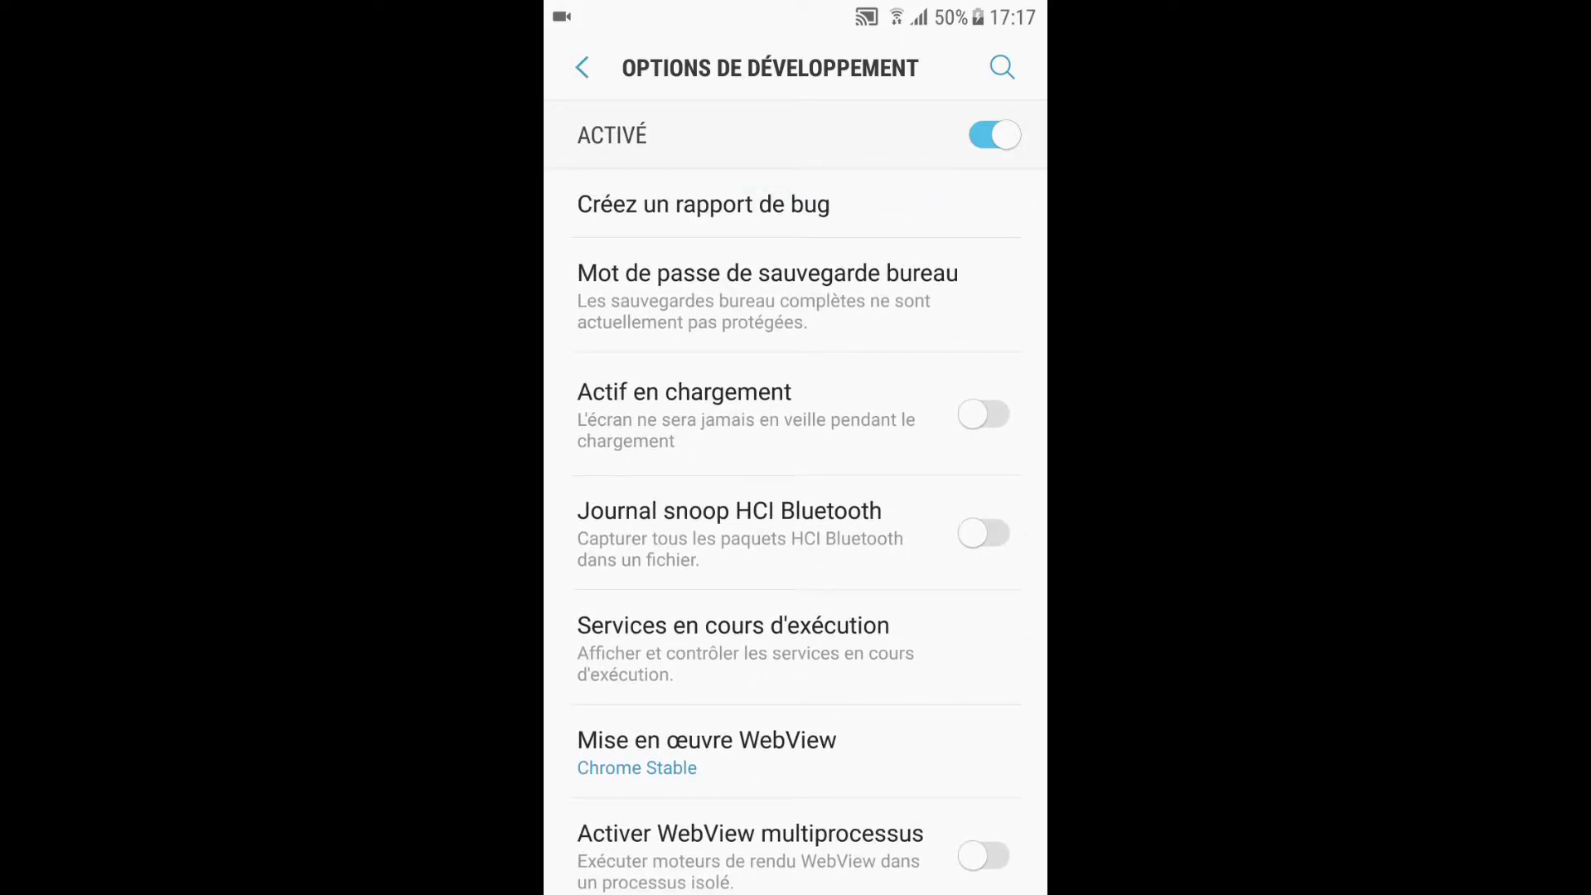
# - Enable USB debugging (Débogage USB) in the developer options and accept its authorization request
pyautogui.scroll(-10, 795, 497)
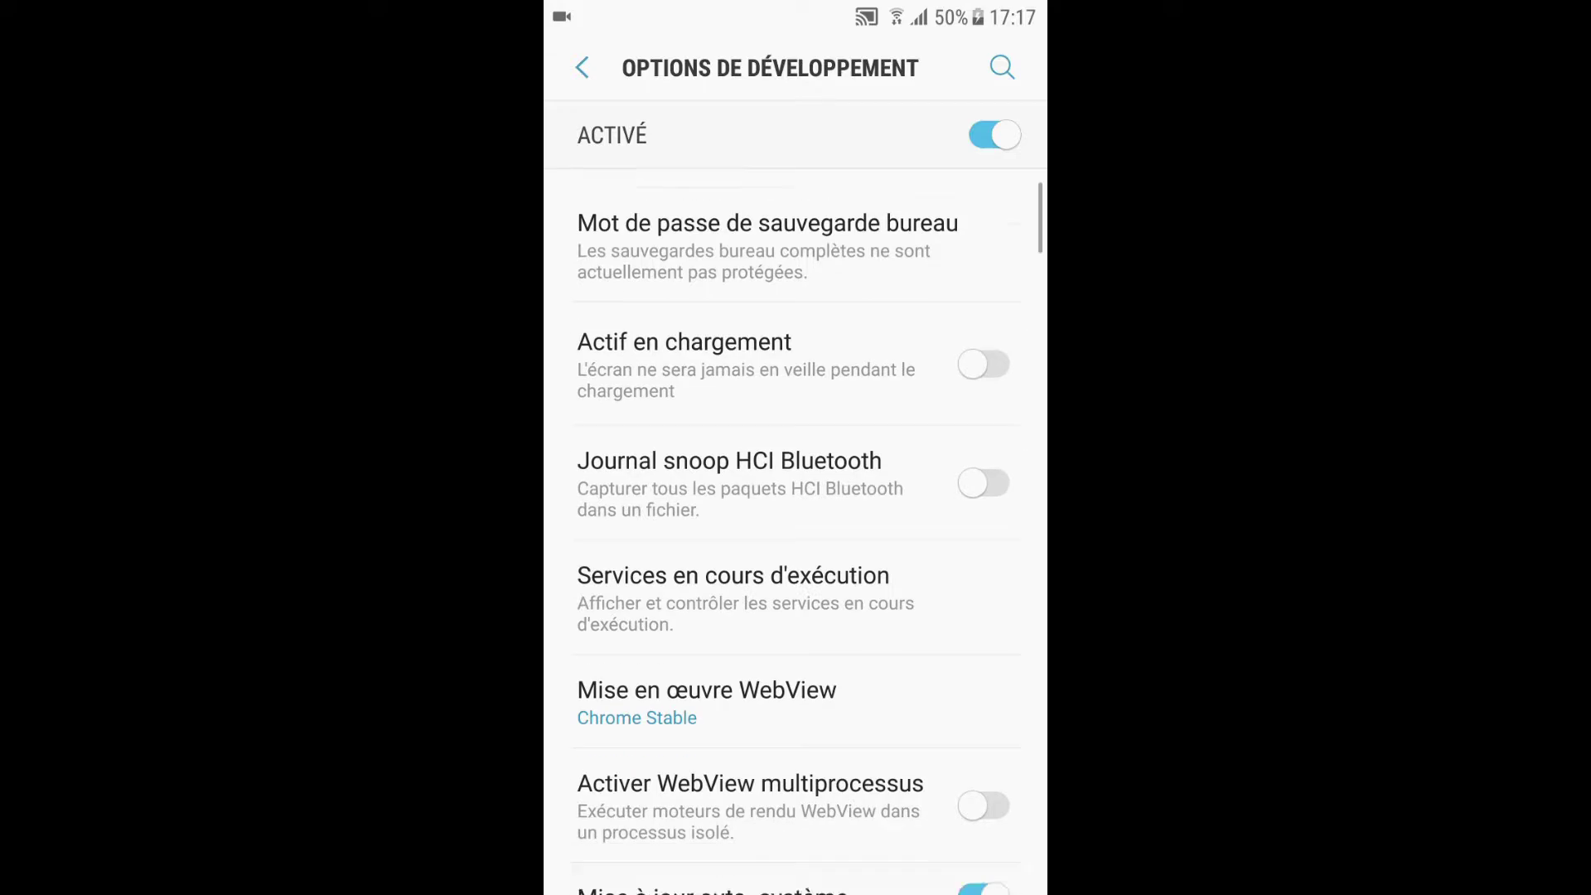
pyautogui.scroll(-2, 795, 530)
pyautogui.scroll(2, 796, 530)
pyautogui.scroll(-1, 795, 530)
pyautogui.click(982, 319)
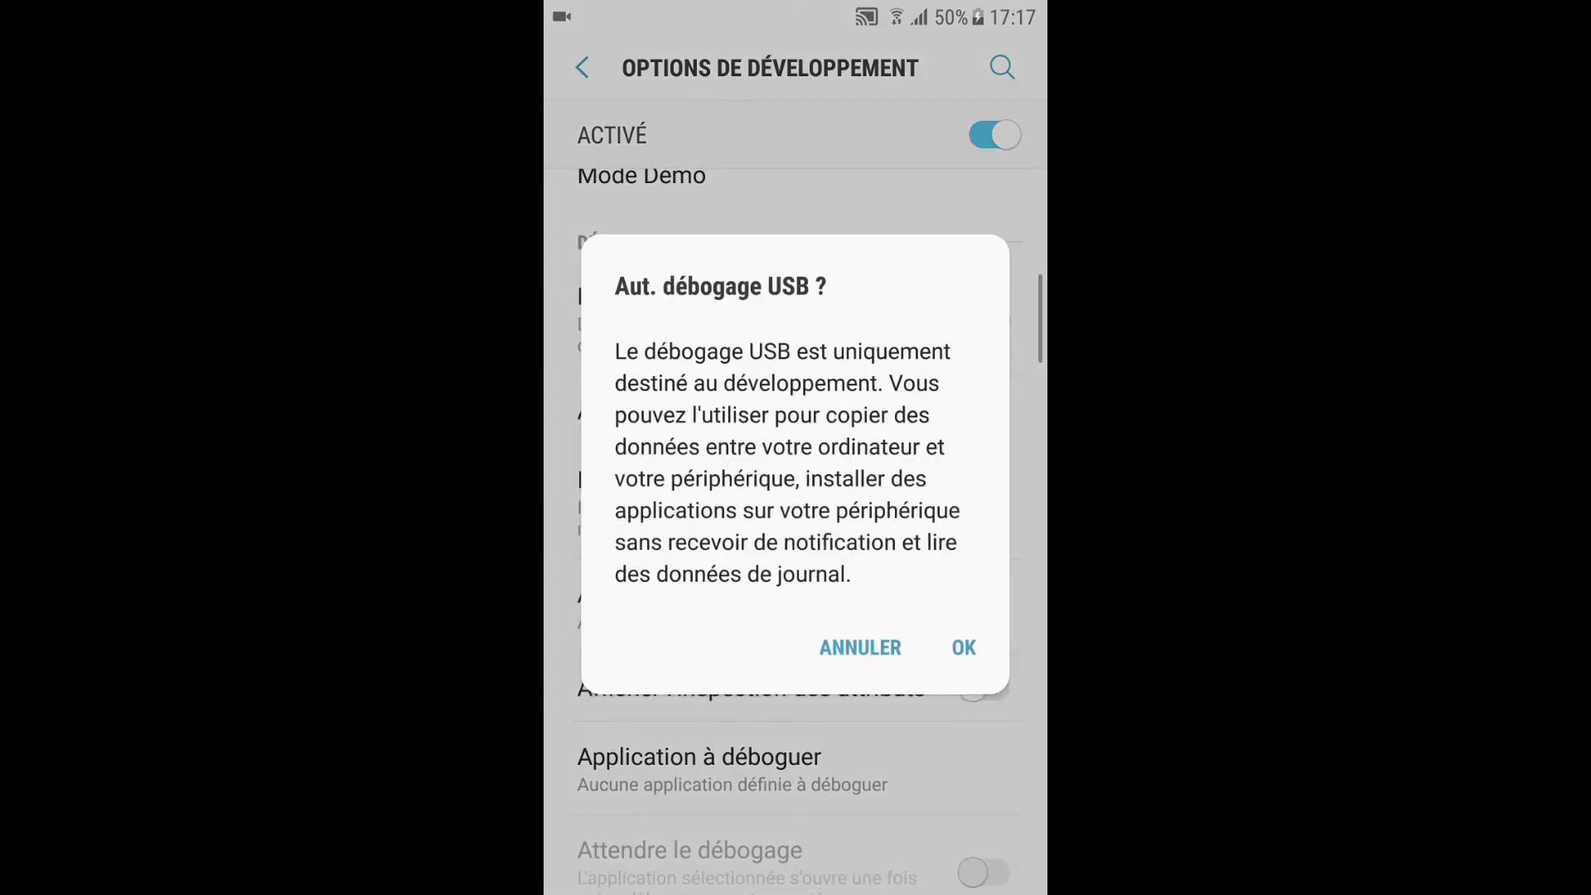
pyautogui.click(958, 646)
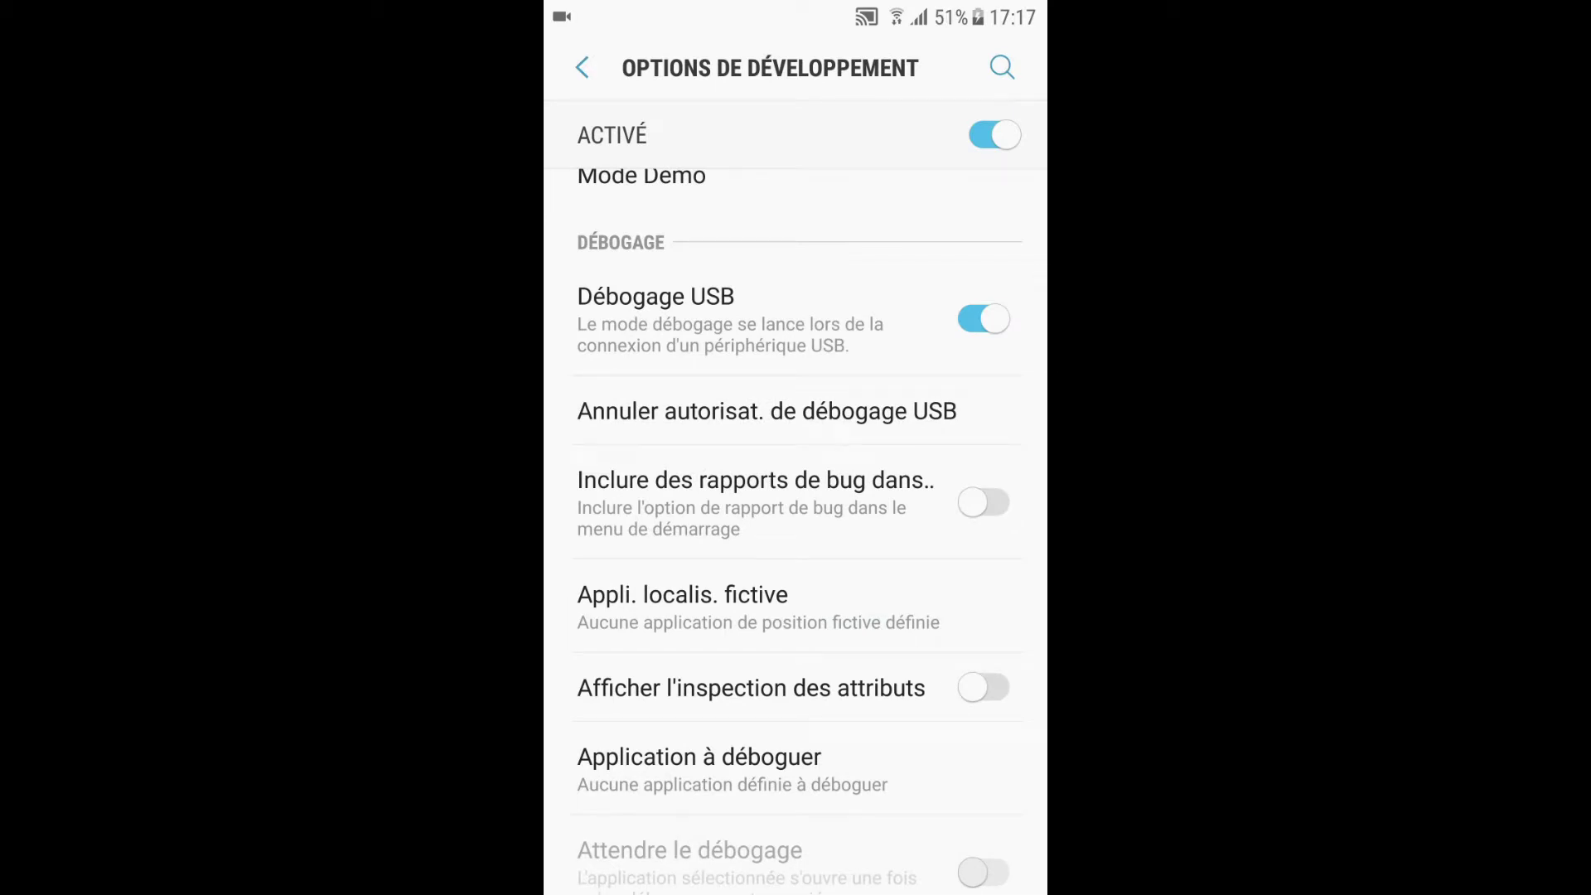
# - Review the remaining debugging settings in the developer options, including USB application verification and the logging buffer
pyautogui.scroll(-2, 795, 530)
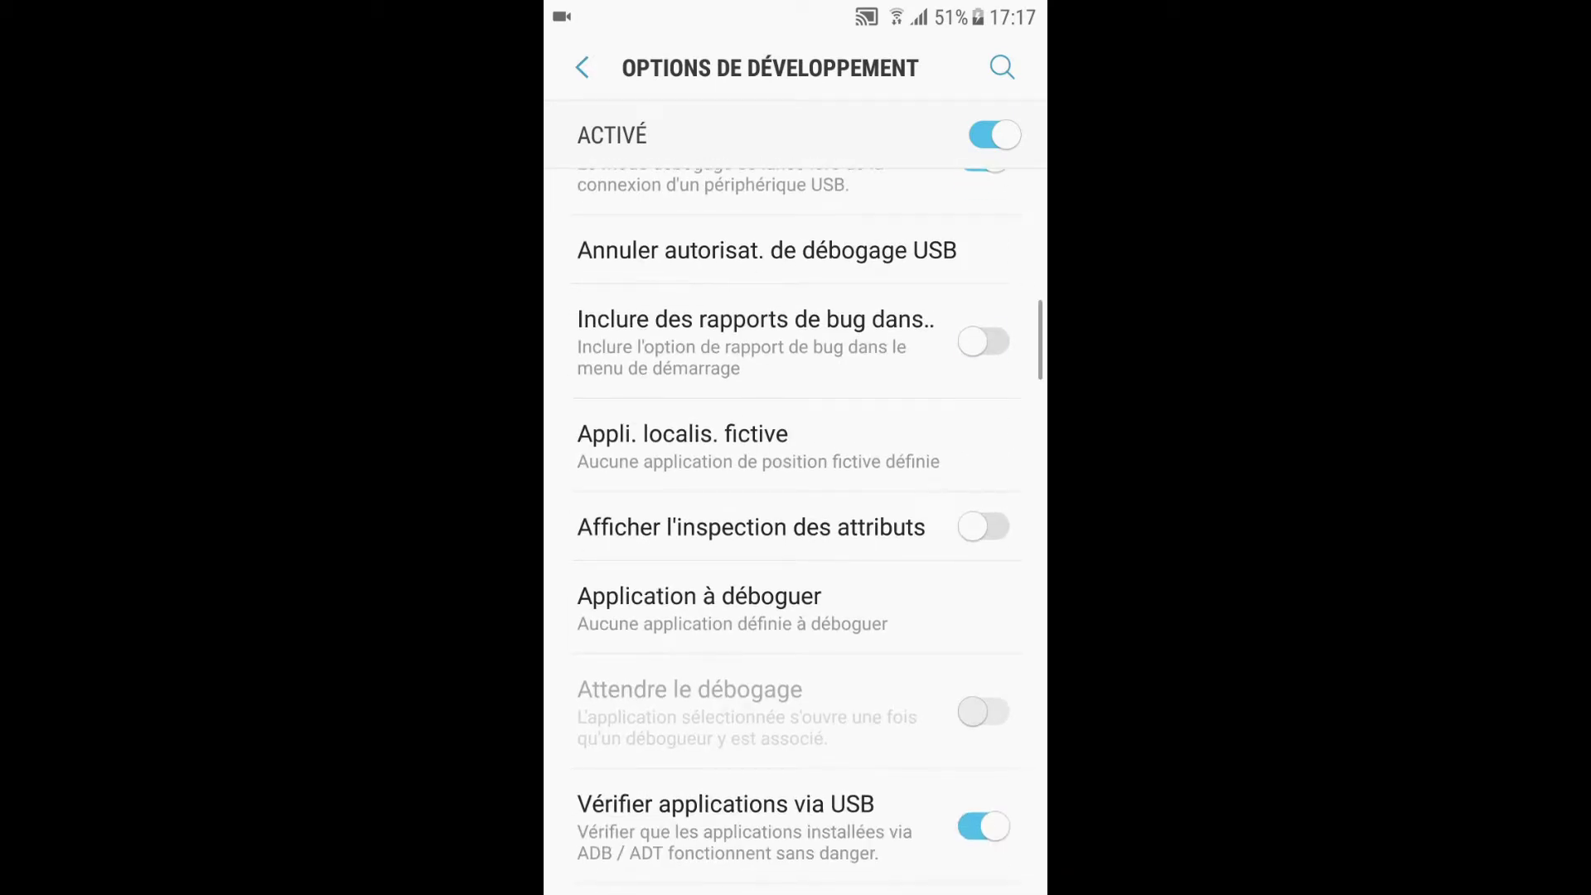
pyautogui.click(982, 340)
pyautogui.scroll(2, 795, 530)
pyautogui.scroll(-4, 795, 531)
pyautogui.scroll(2, 795, 530)
pyautogui.scroll(-1, 795, 531)
pyautogui.scroll(-4, 795, 530)
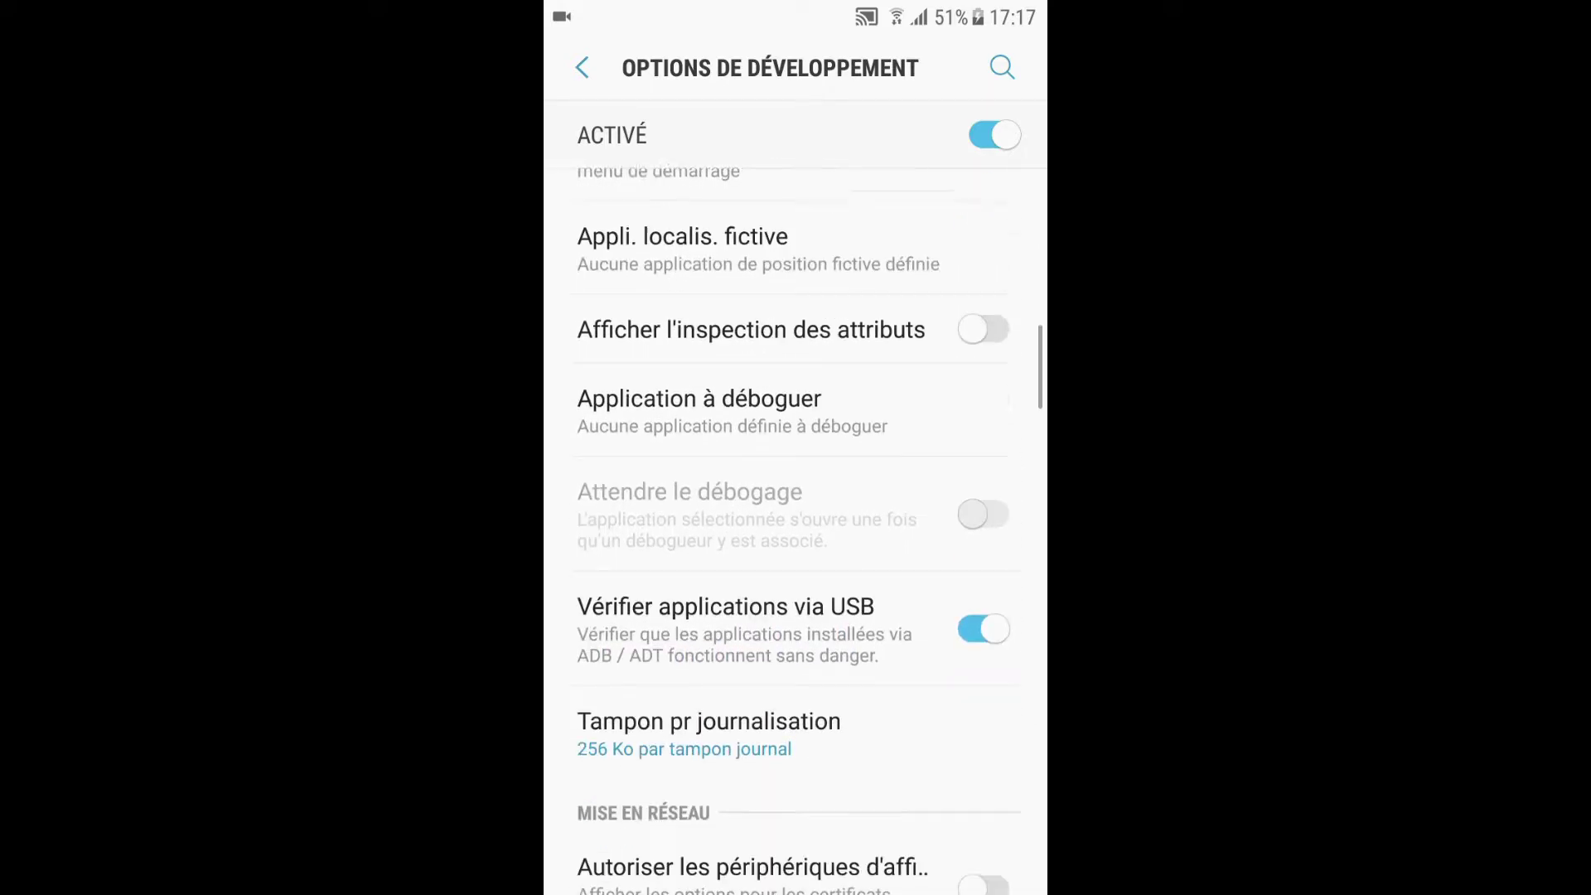
pyautogui.scroll(2, 795, 530)
pyautogui.scroll(1, 795, 530)
pyautogui.scroll(-3, 795, 530)
pyautogui.scroll(10, 795, 530)
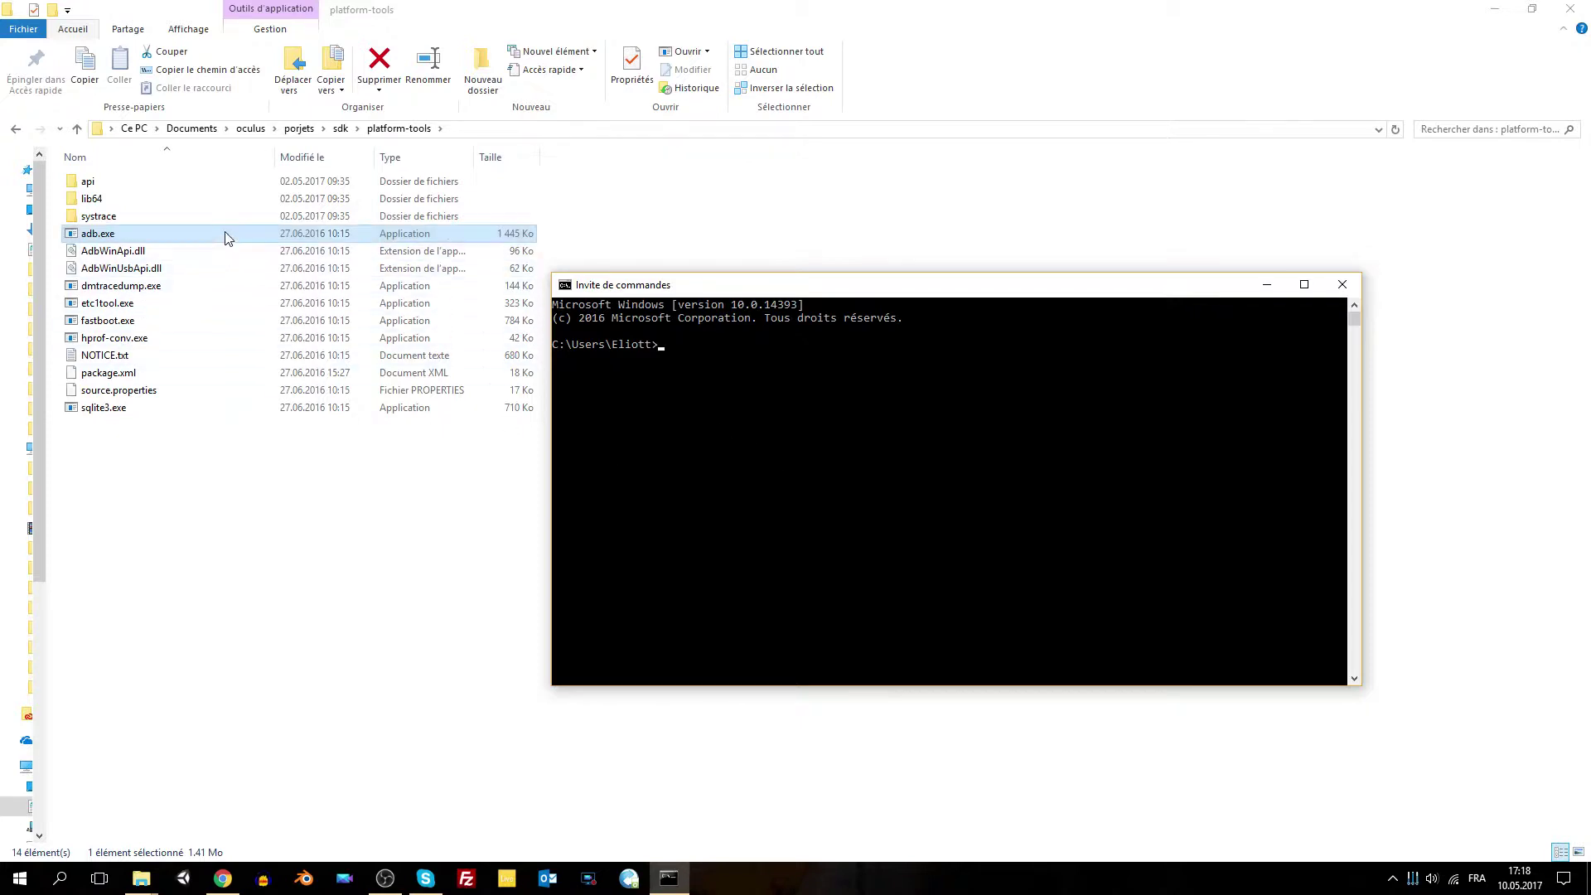
# - List the Android devices attached to the computer by running the platform-tools adb.exe with the devices argument
pyautogui.moveTo(164, 239); pyautogui.dragTo(925, 550)
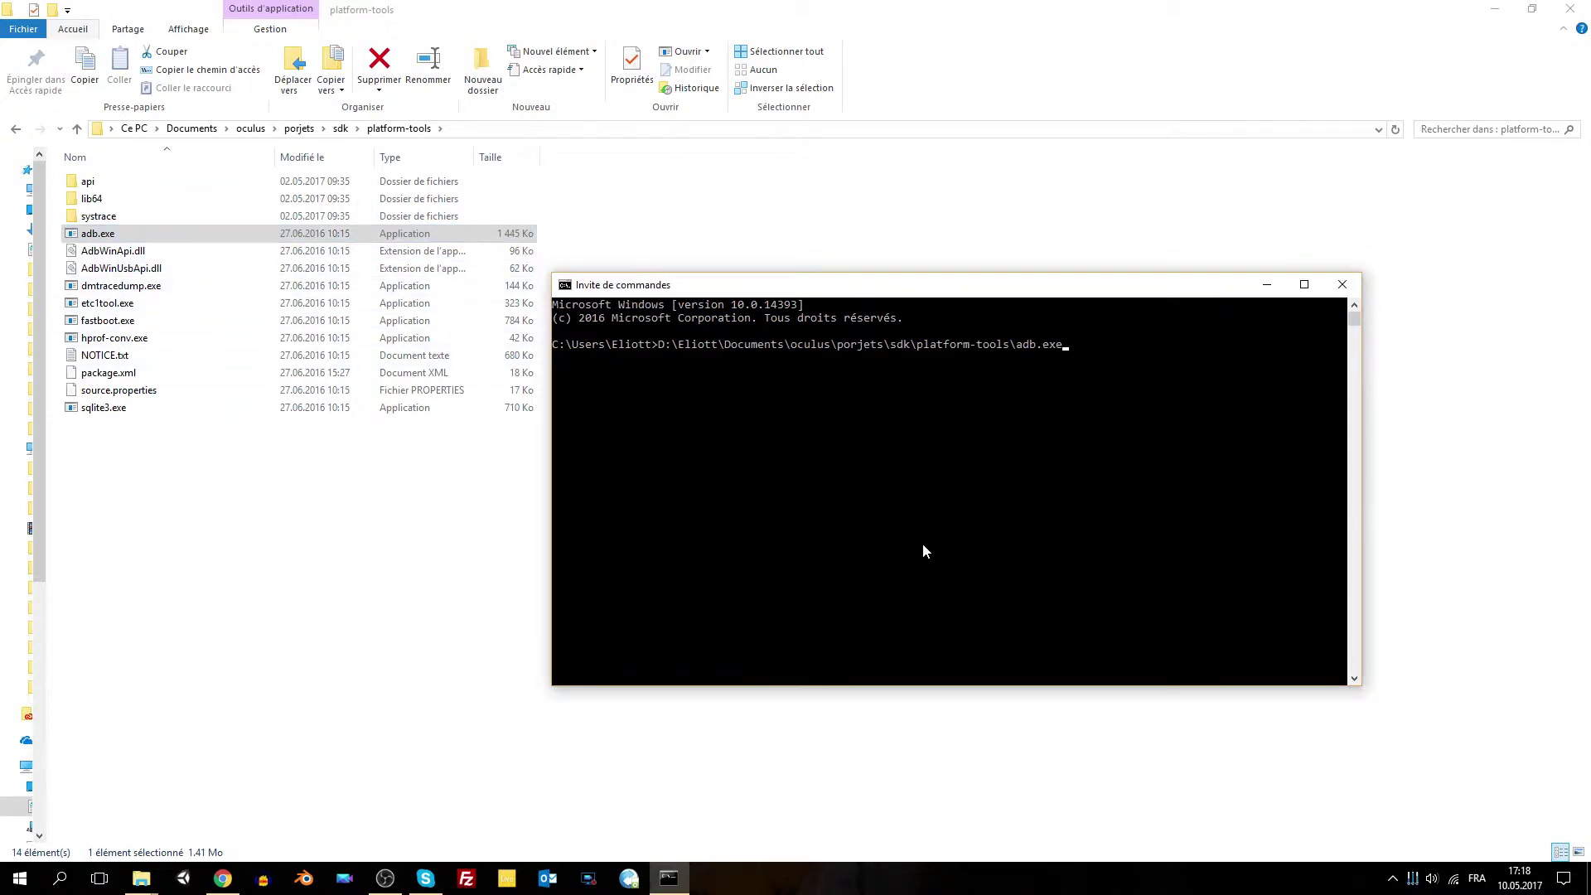
pyautogui.write('devices')
pyautogui.press('Return')
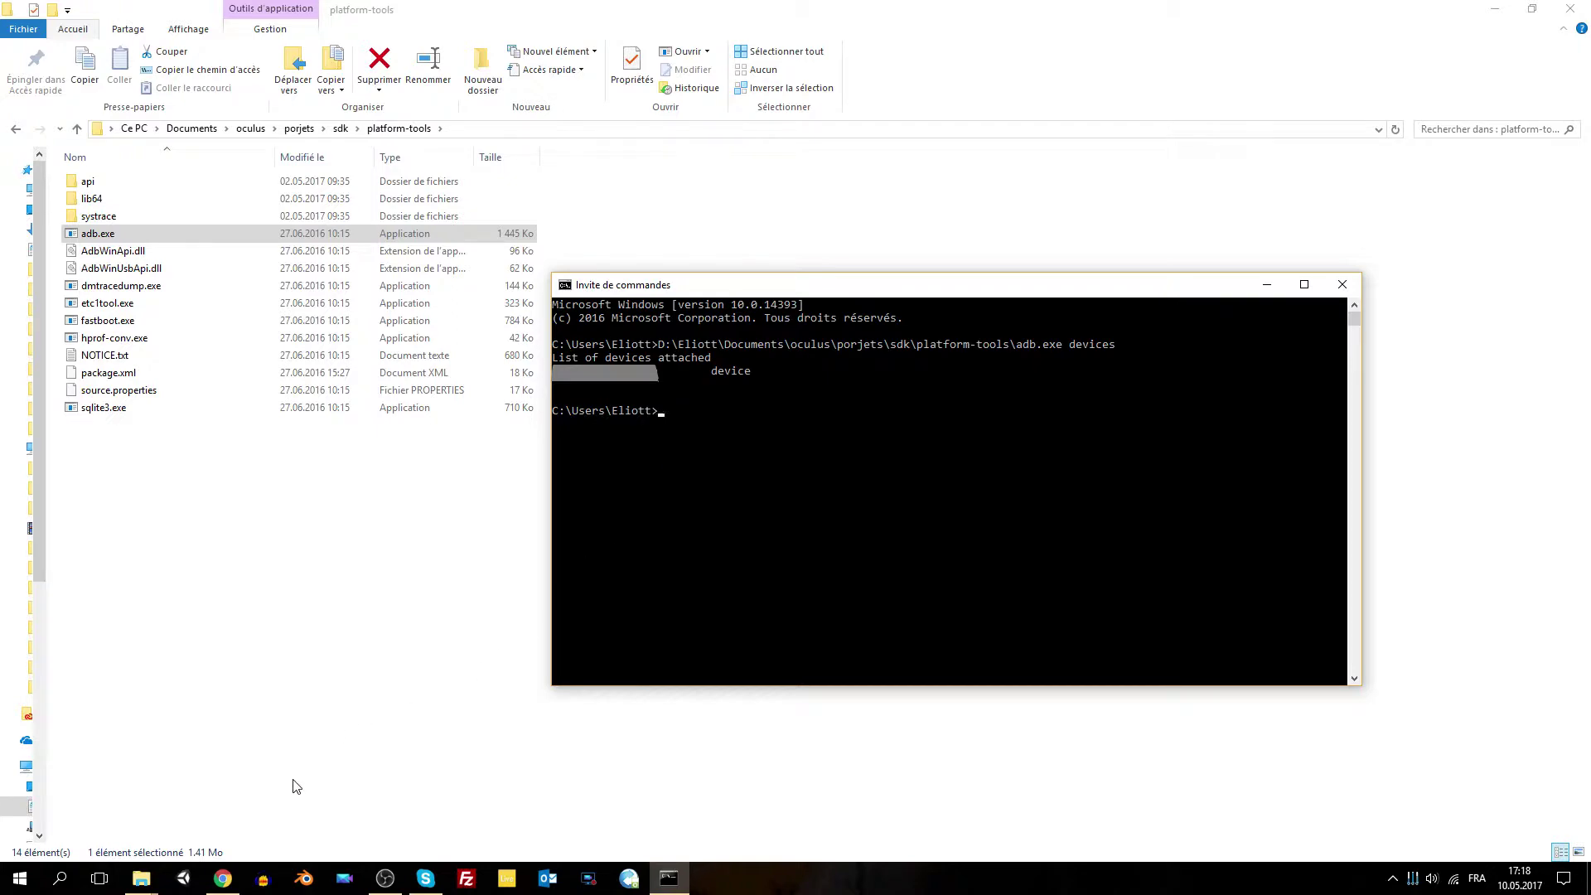
# - Switch to Chrome and look over the Oculus Signature File (osig) Generator page and its Device ID field
pyautogui.moveTo(231, 880)
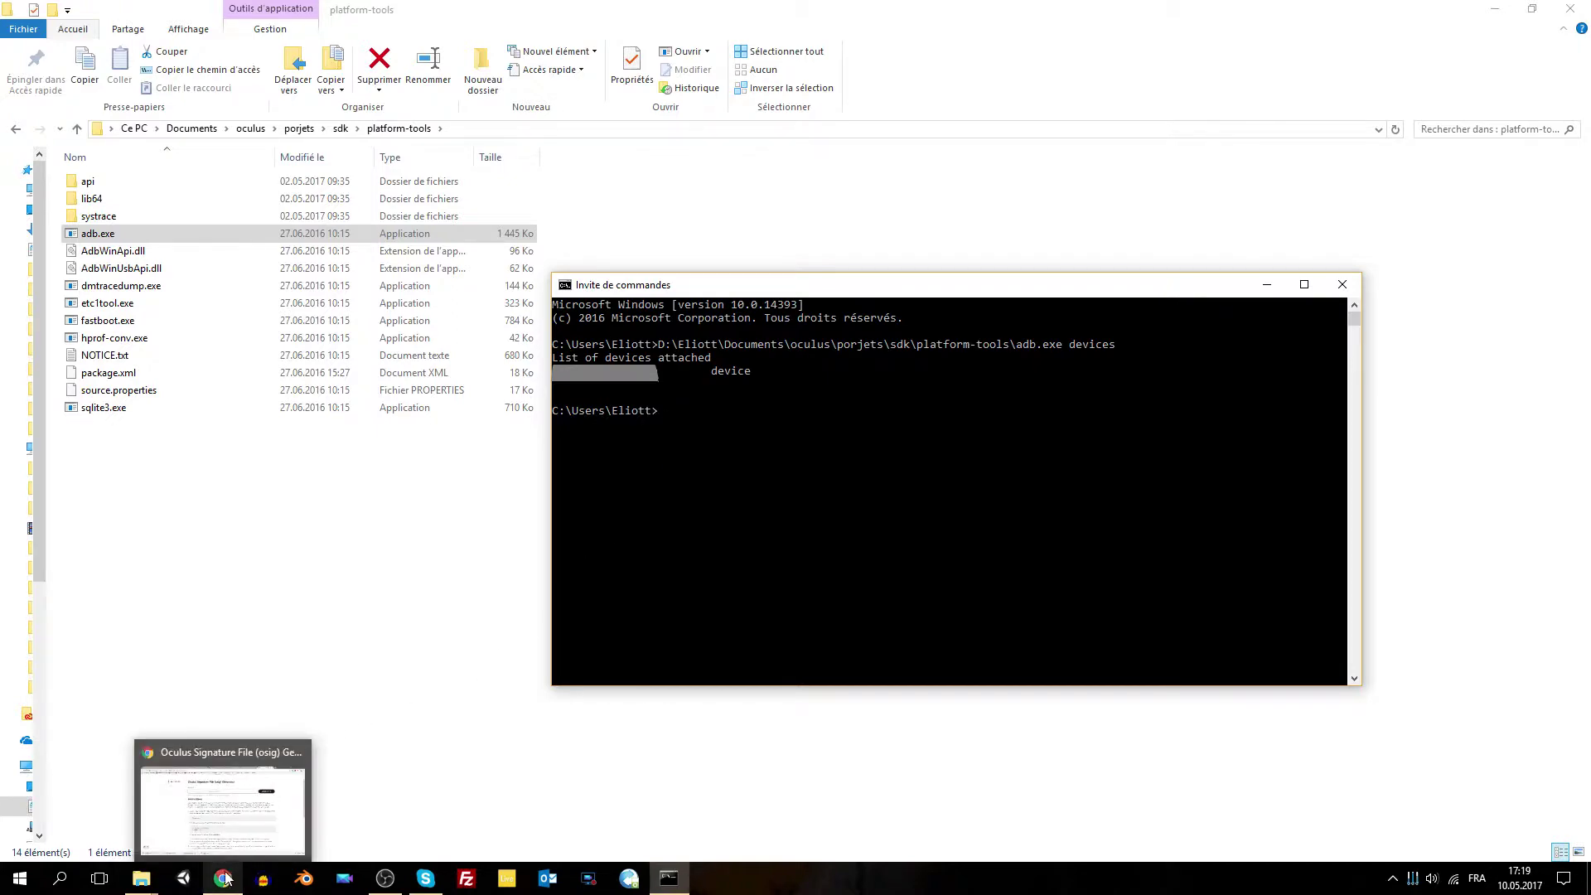
pyautogui.click(224, 879)
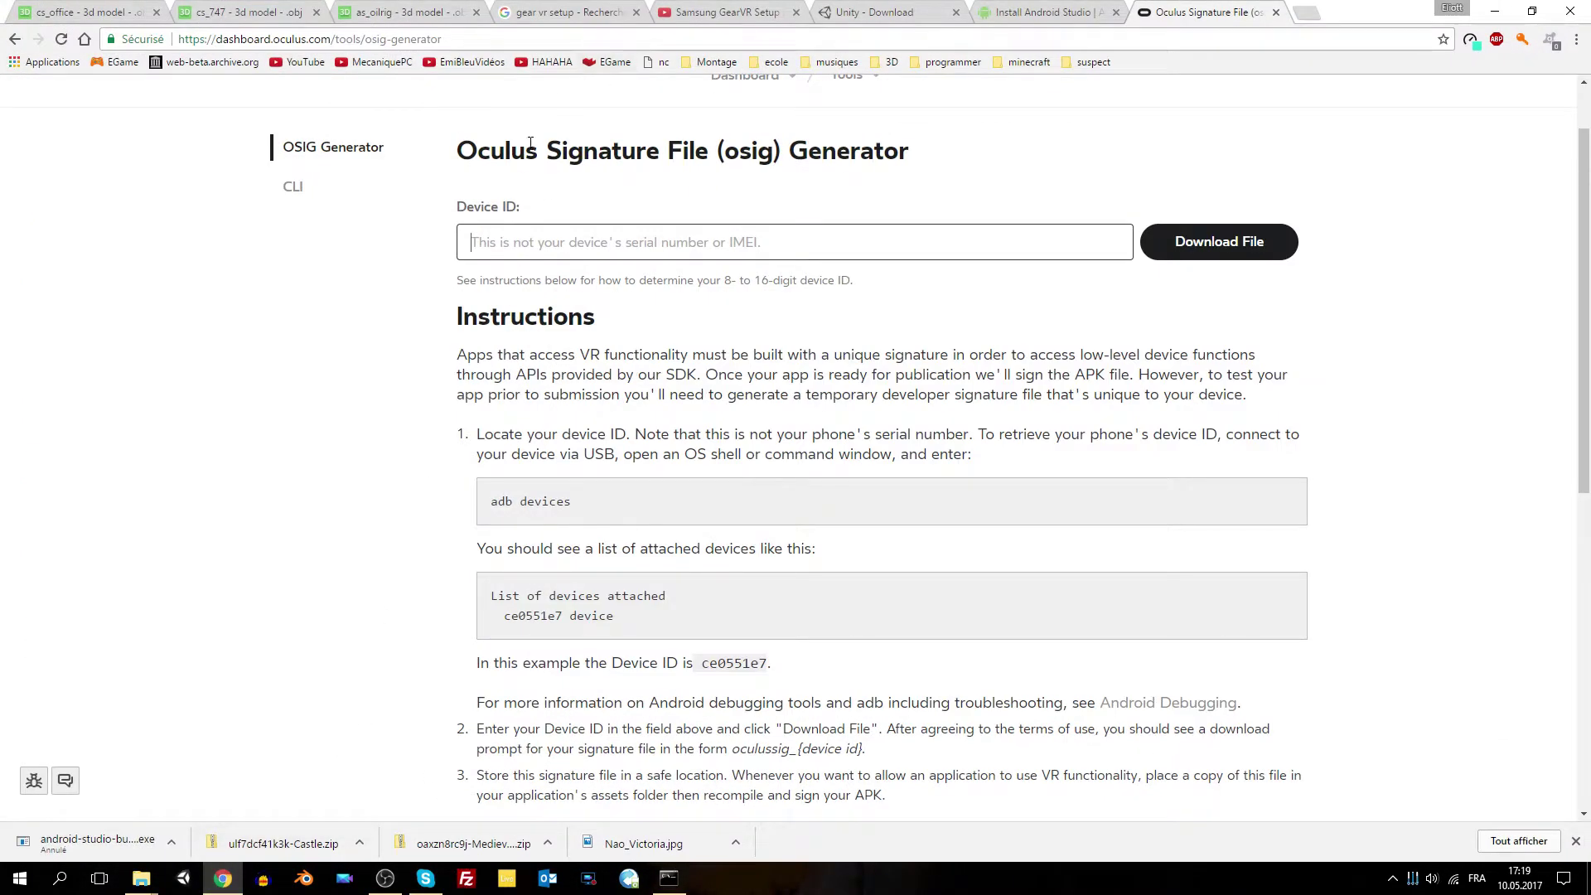
pyautogui.moveTo(463, 151); pyautogui.dragTo(853, 153)
pyautogui.scroll(1, 952, 183)
pyautogui.click(936, 269)
pyautogui.scroll(-1, 869, 273)
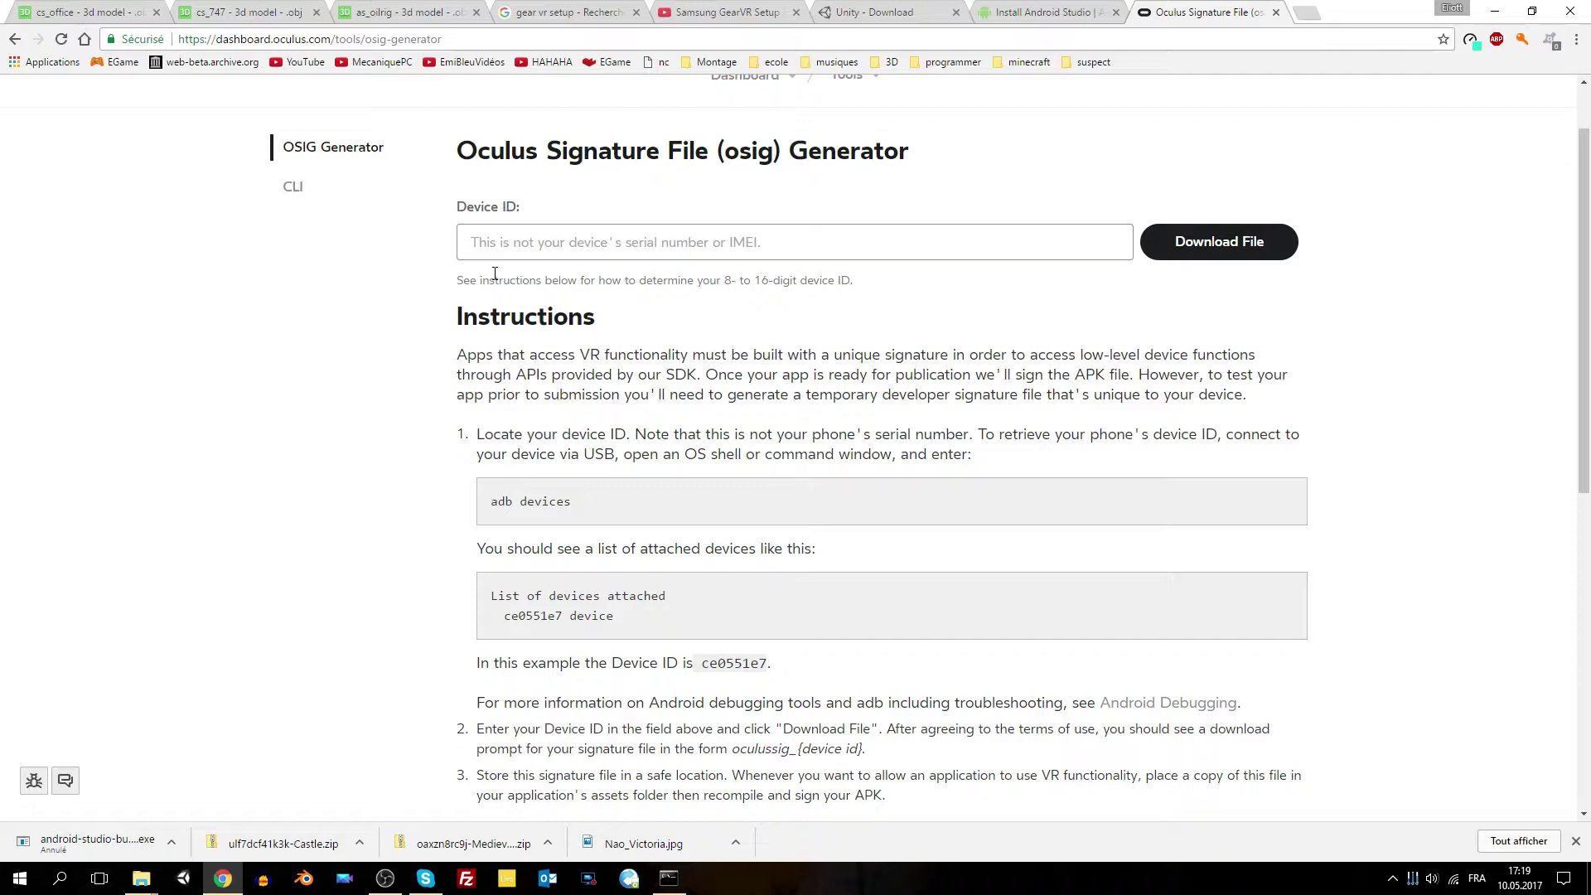
# - Copy the example device ID ce0551e7 from the instructions into the generator, download its signature file, and select the file in its download folder
pyautogui.click(526, 245)
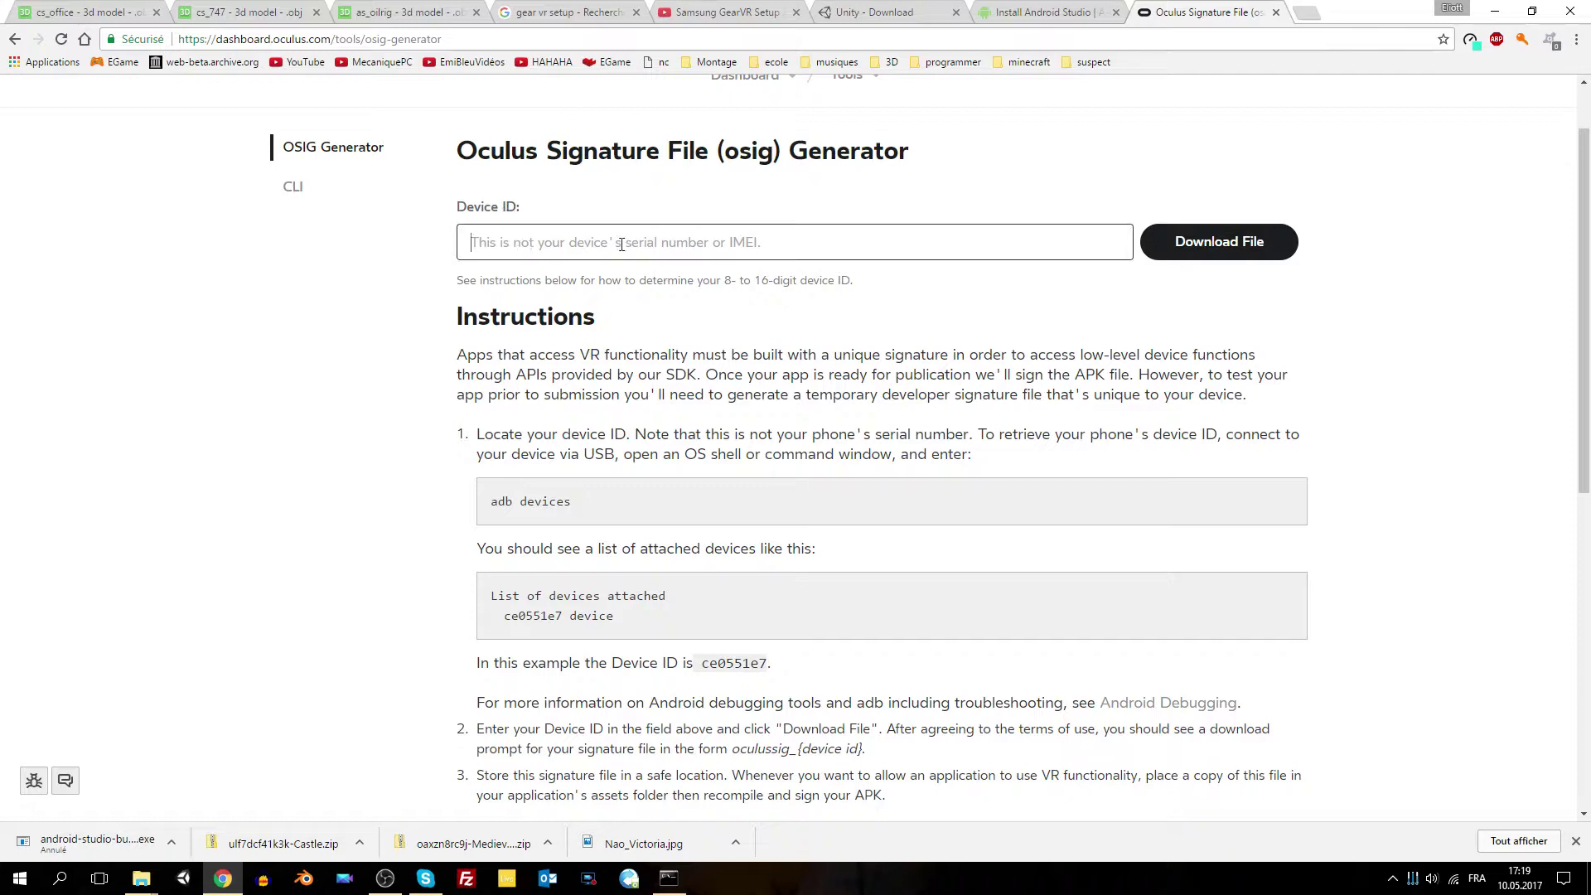
pyautogui.moveTo(503, 614); pyautogui.dragTo(564, 615)
pyautogui.hotkey('ctrl', 'c')
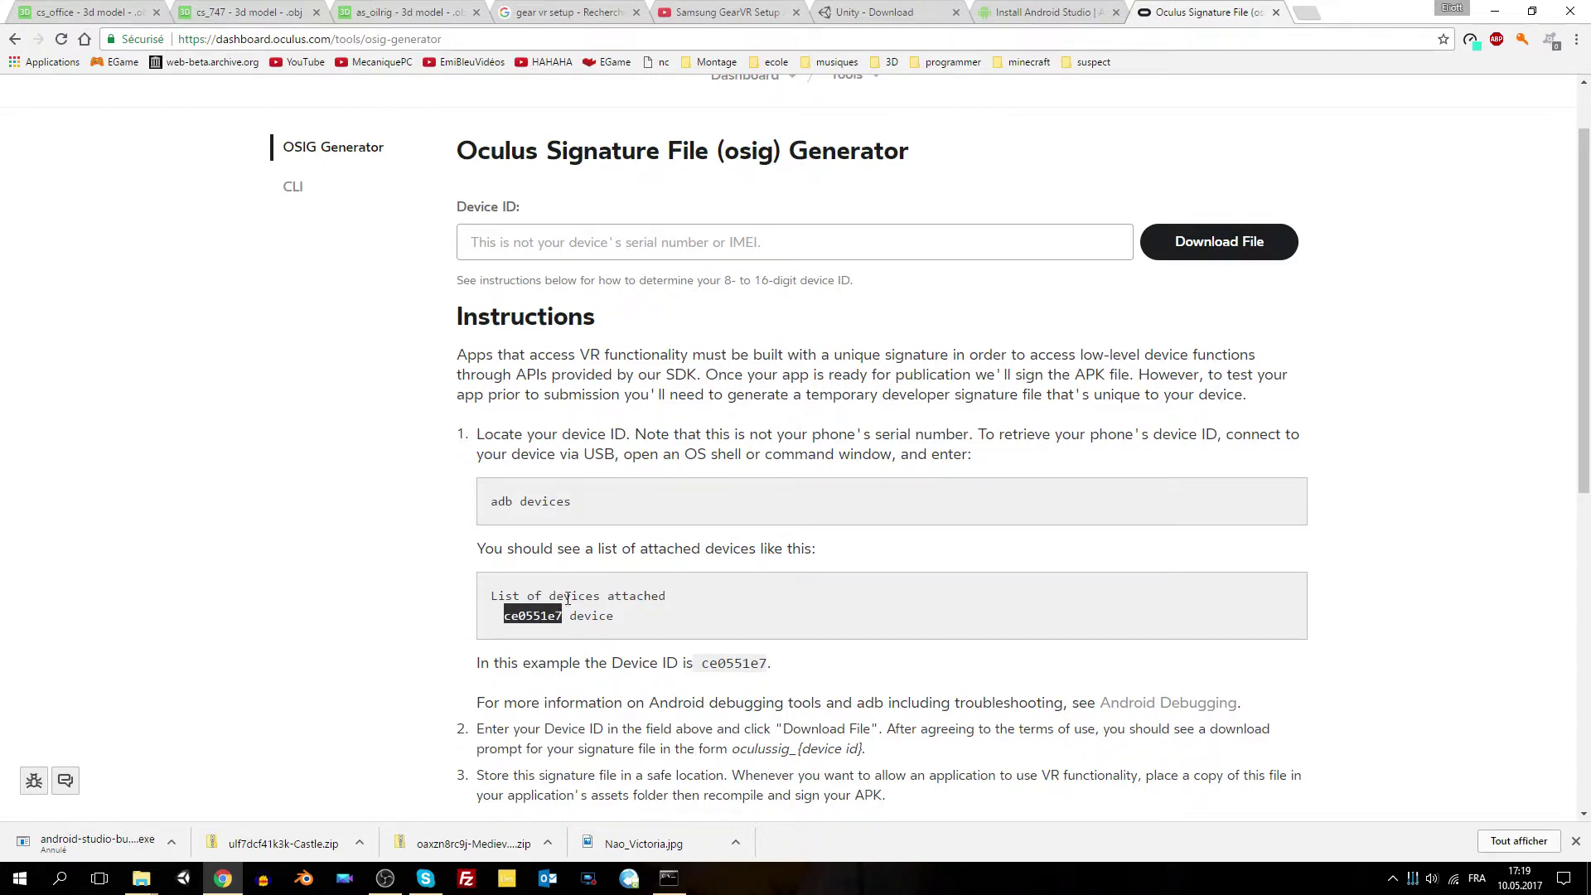
pyautogui.click(704, 249)
pyautogui.hotkey('ctrl', 'v')
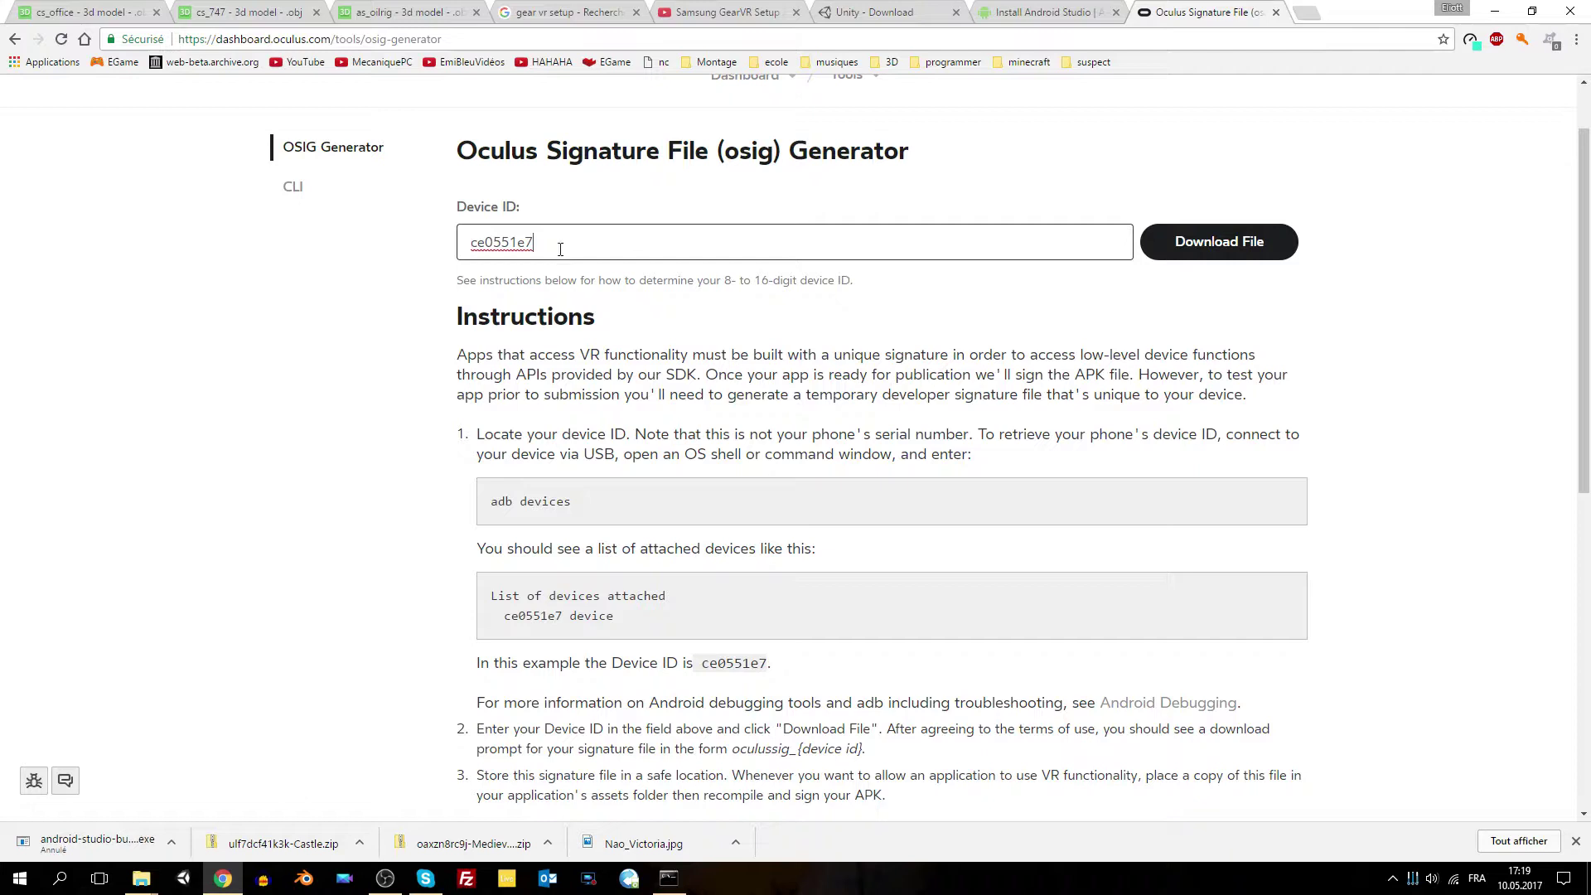
pyautogui.click(1216, 252)
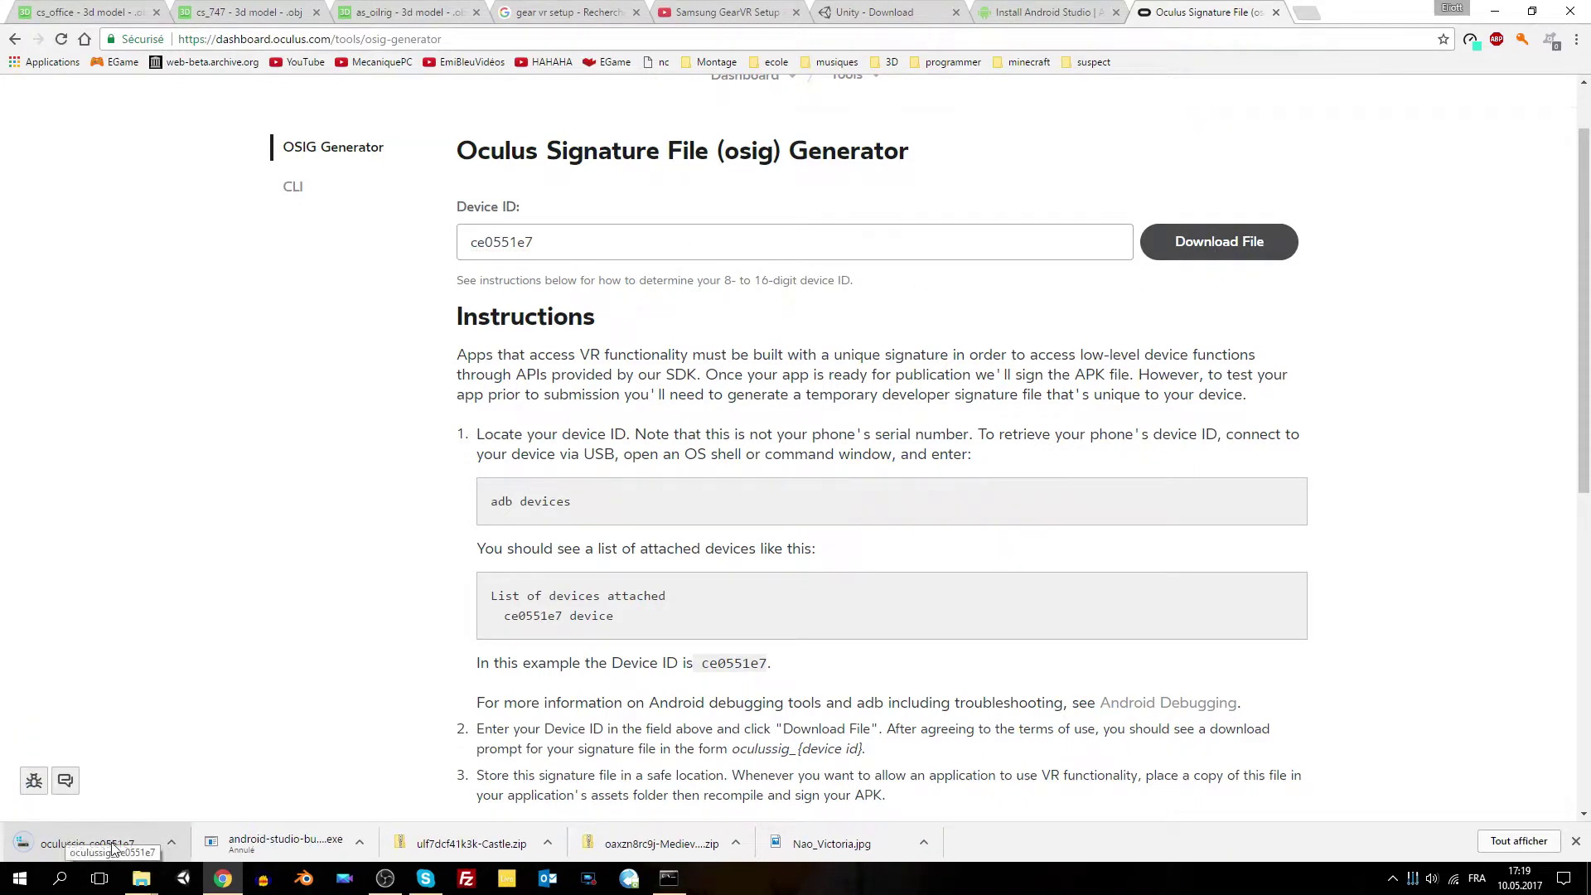
pyautogui.click(77, 839)
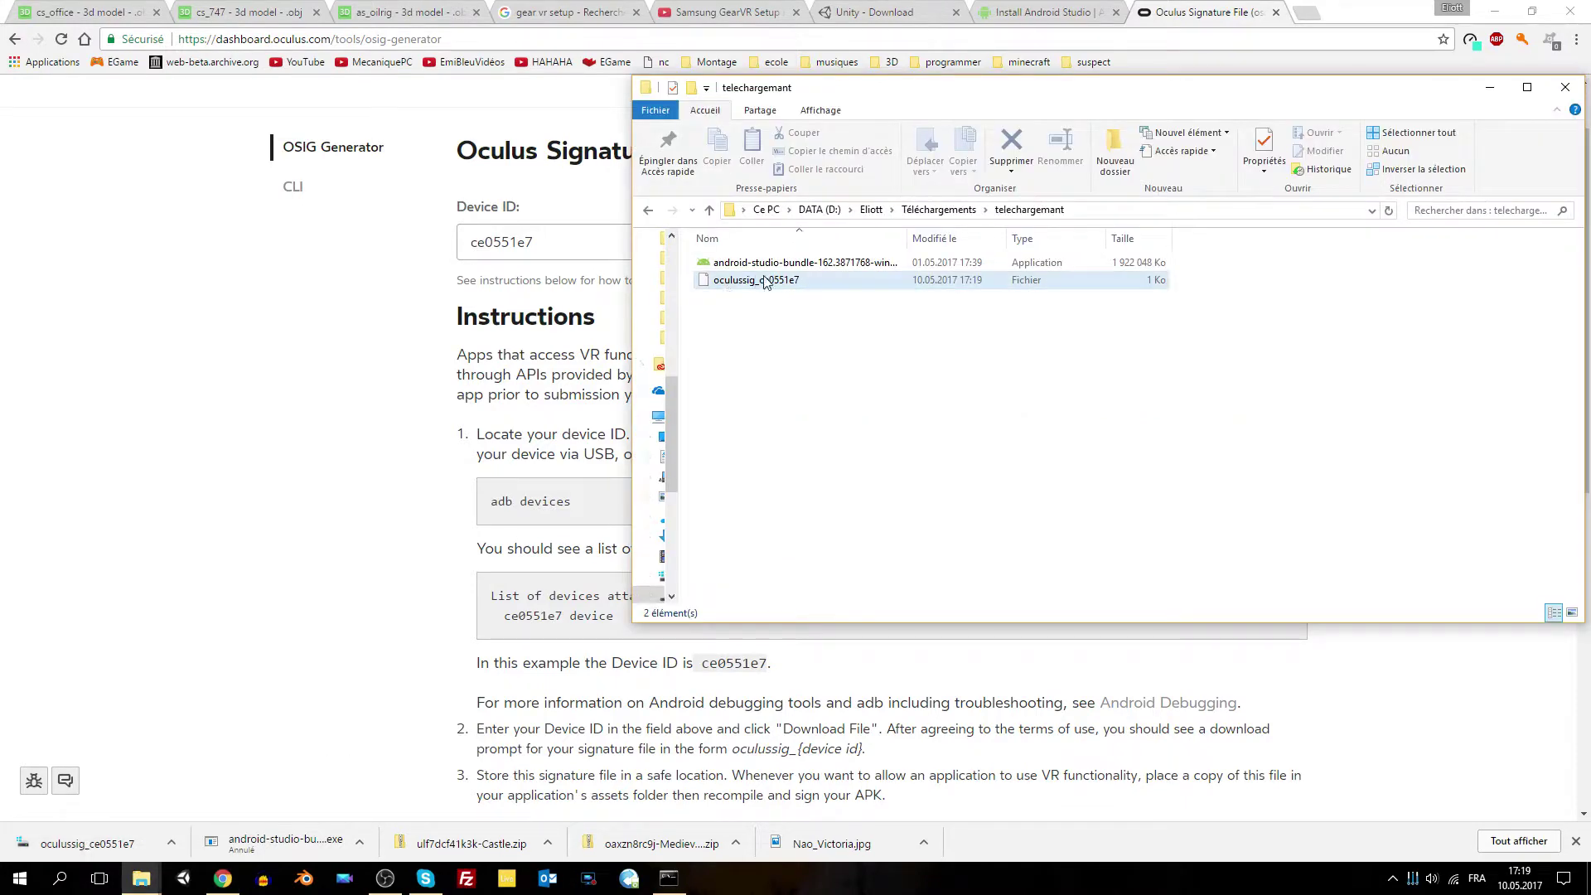
pyautogui.click(859, 282)
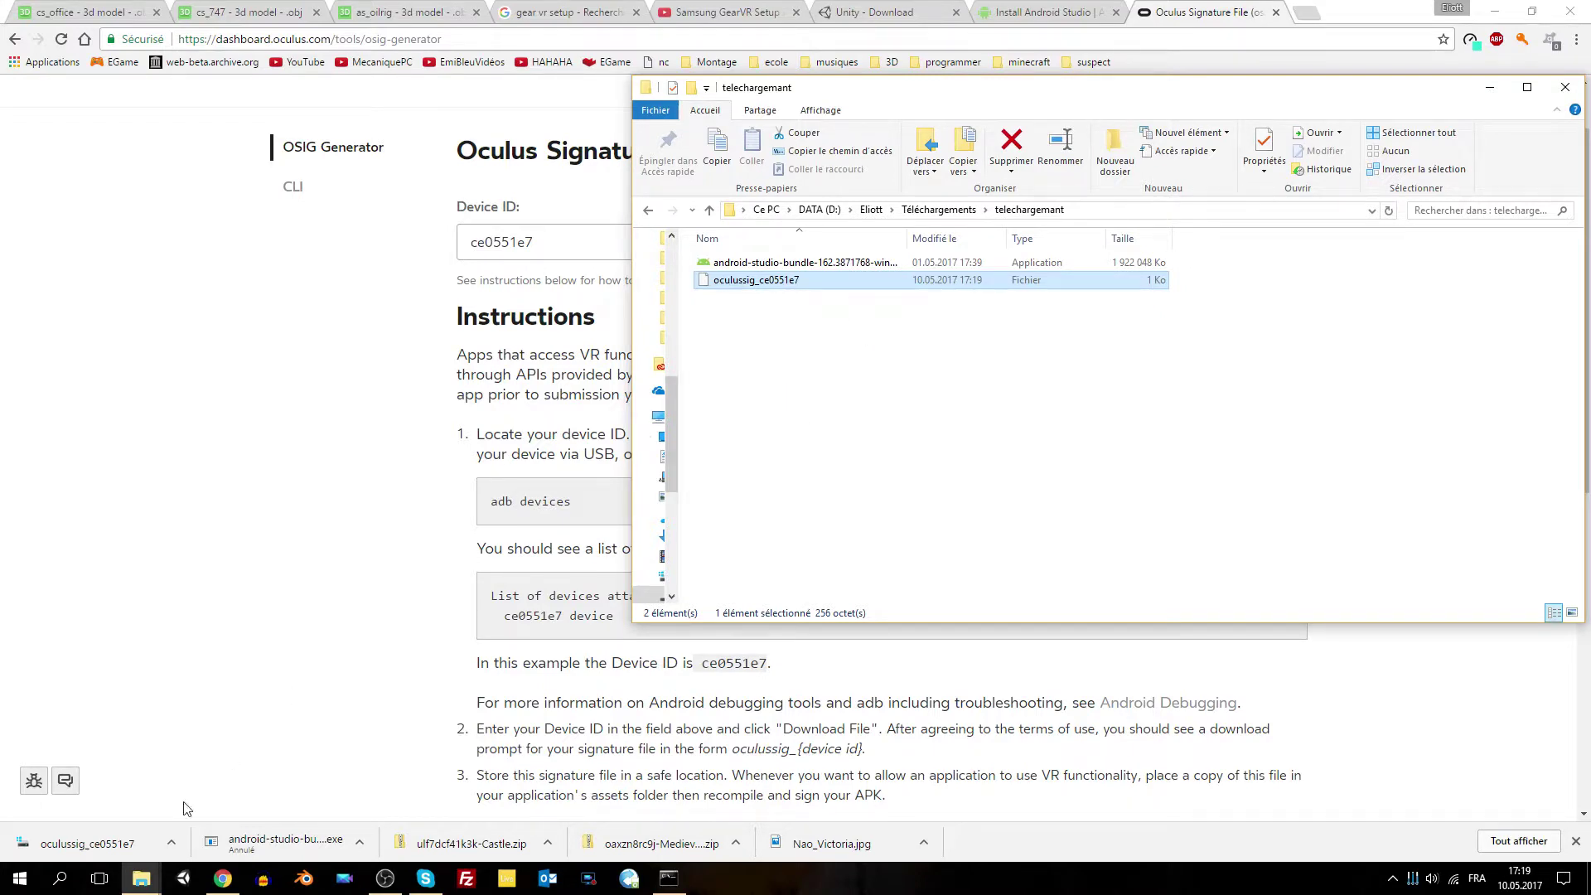
# - Switch to Unity and create a new 3D project named OculusGearVrDemo in the projets\unity location
pyautogui.click(186, 879)
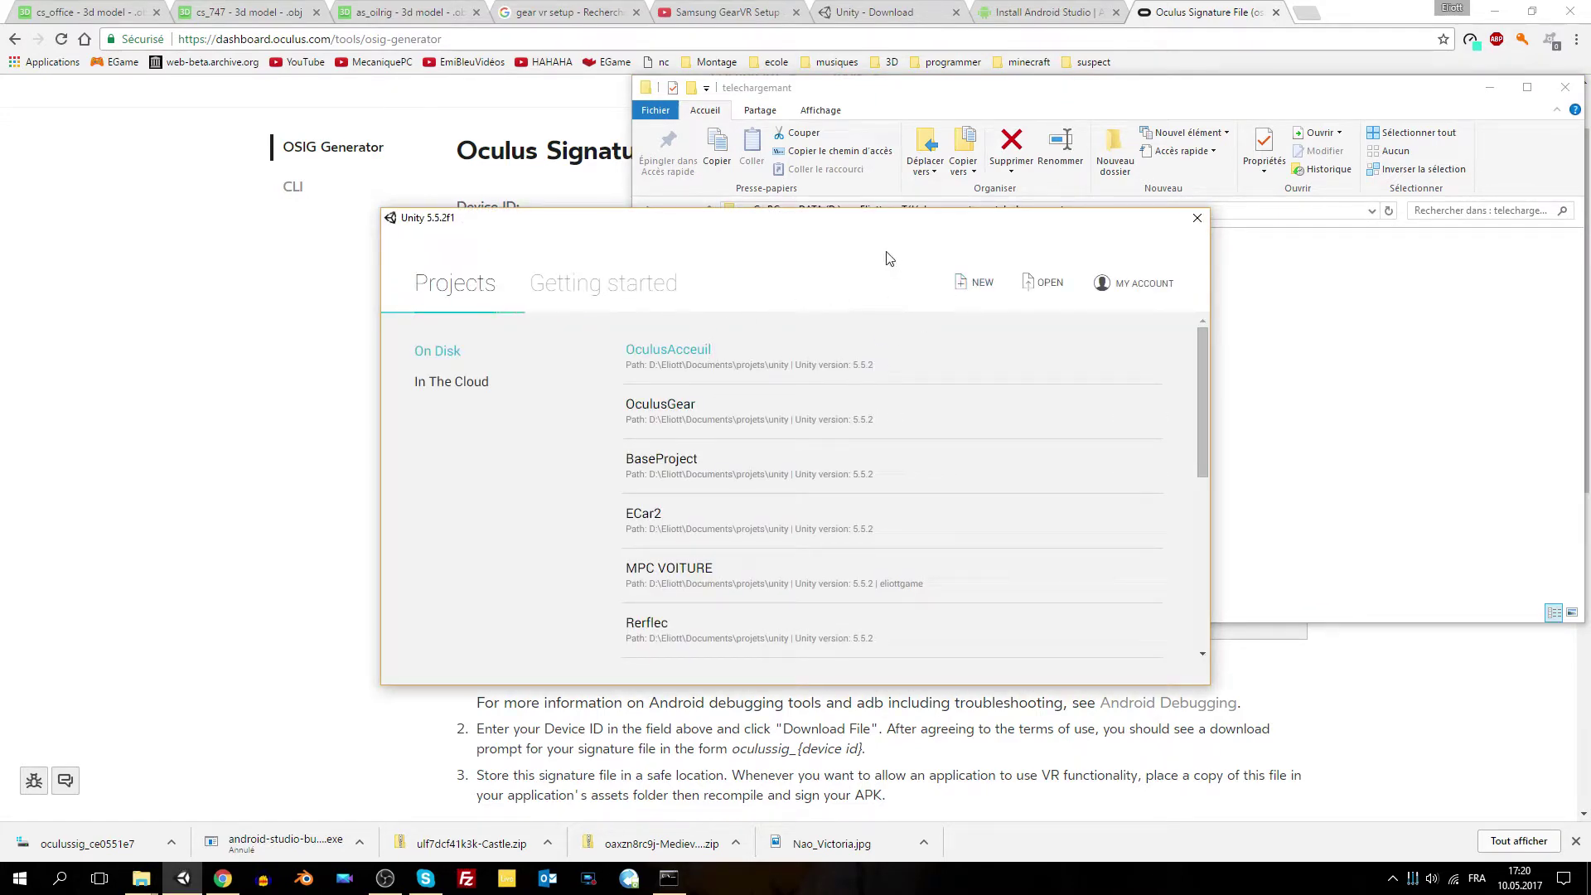
pyautogui.click(961, 288)
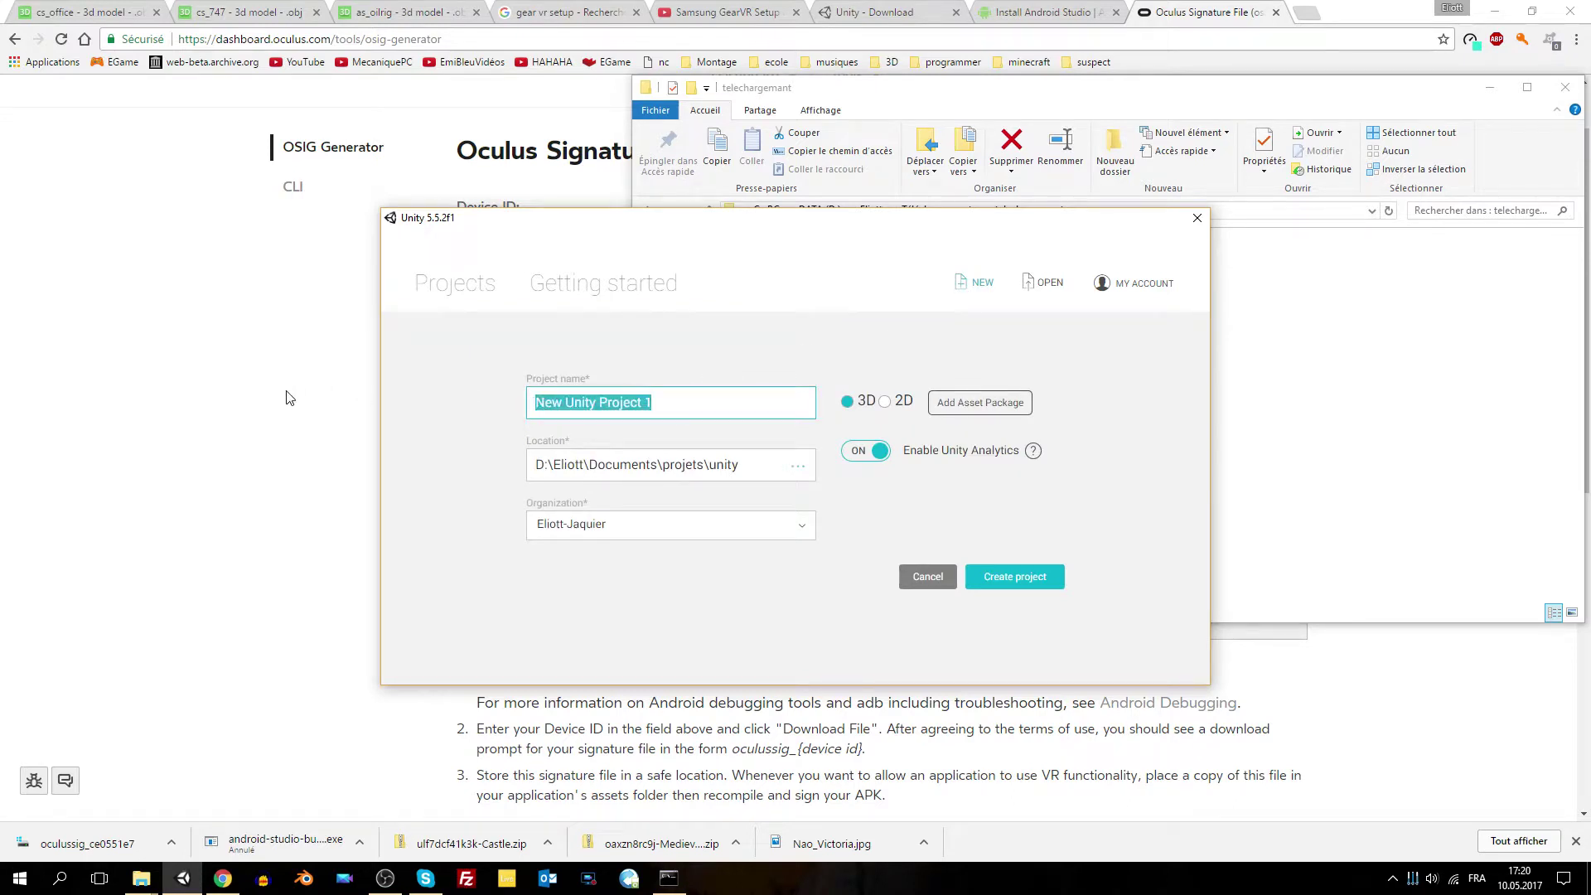
pyautogui.write('OculusGearVrDemo')
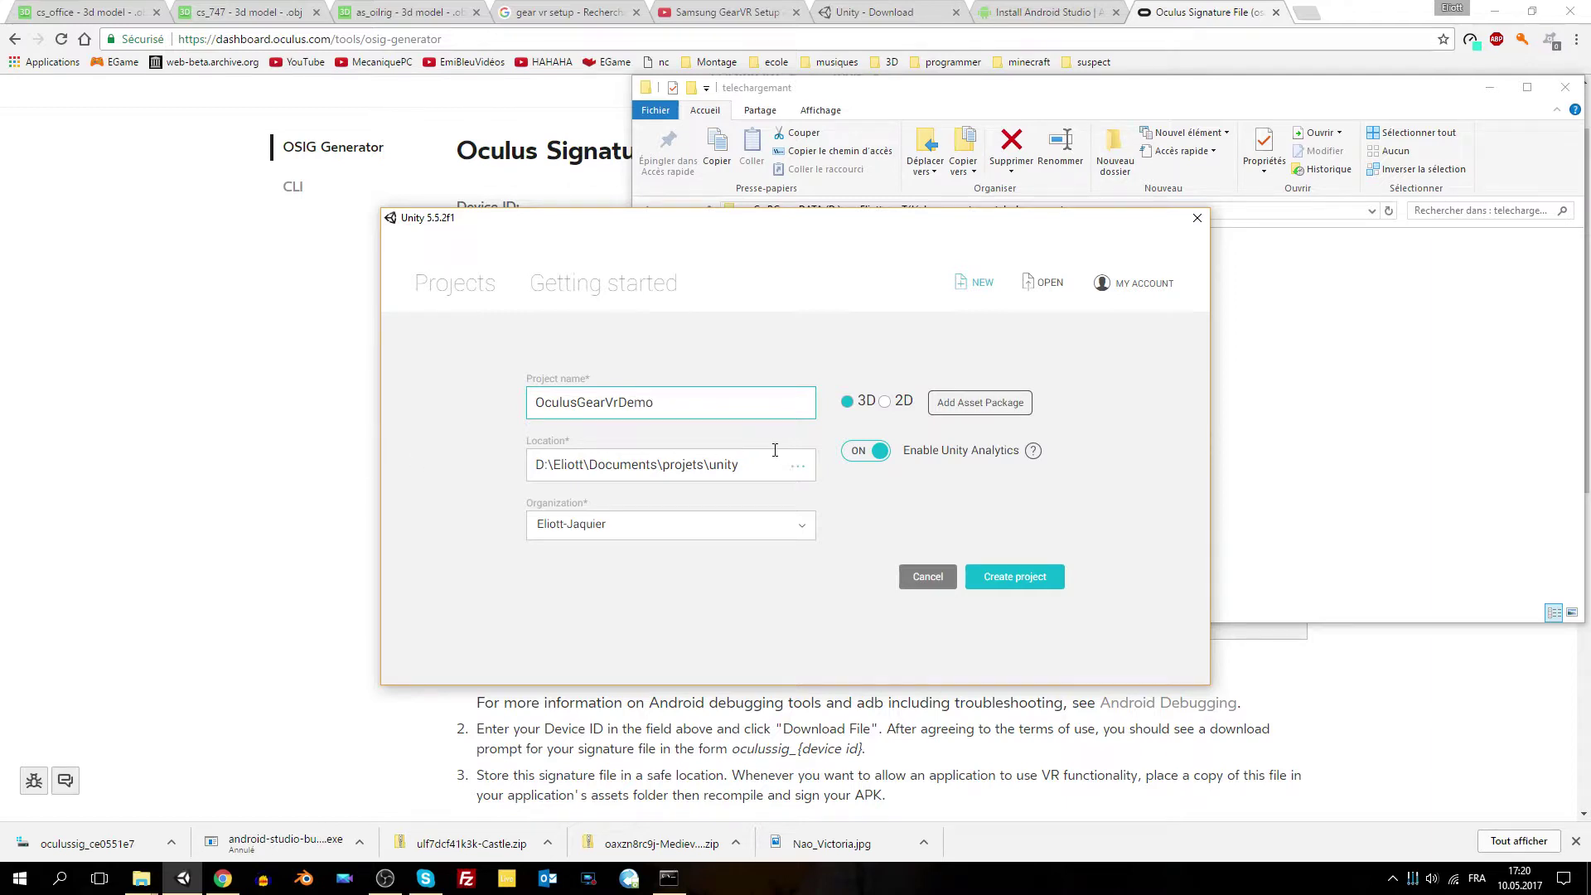
pyautogui.click(774, 455)
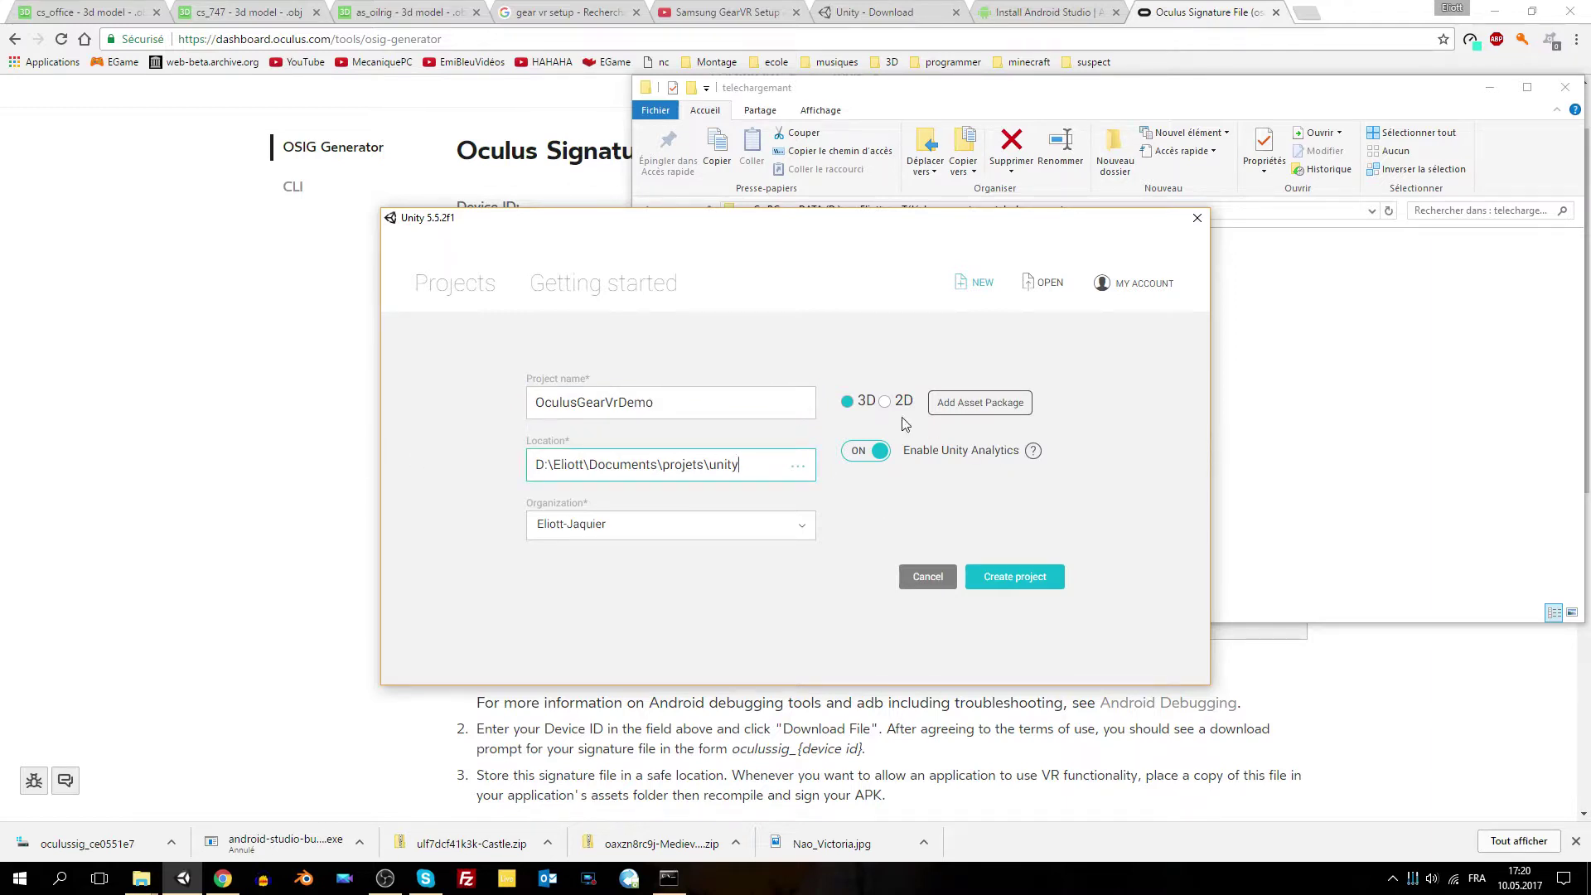
pyautogui.click(1022, 577)
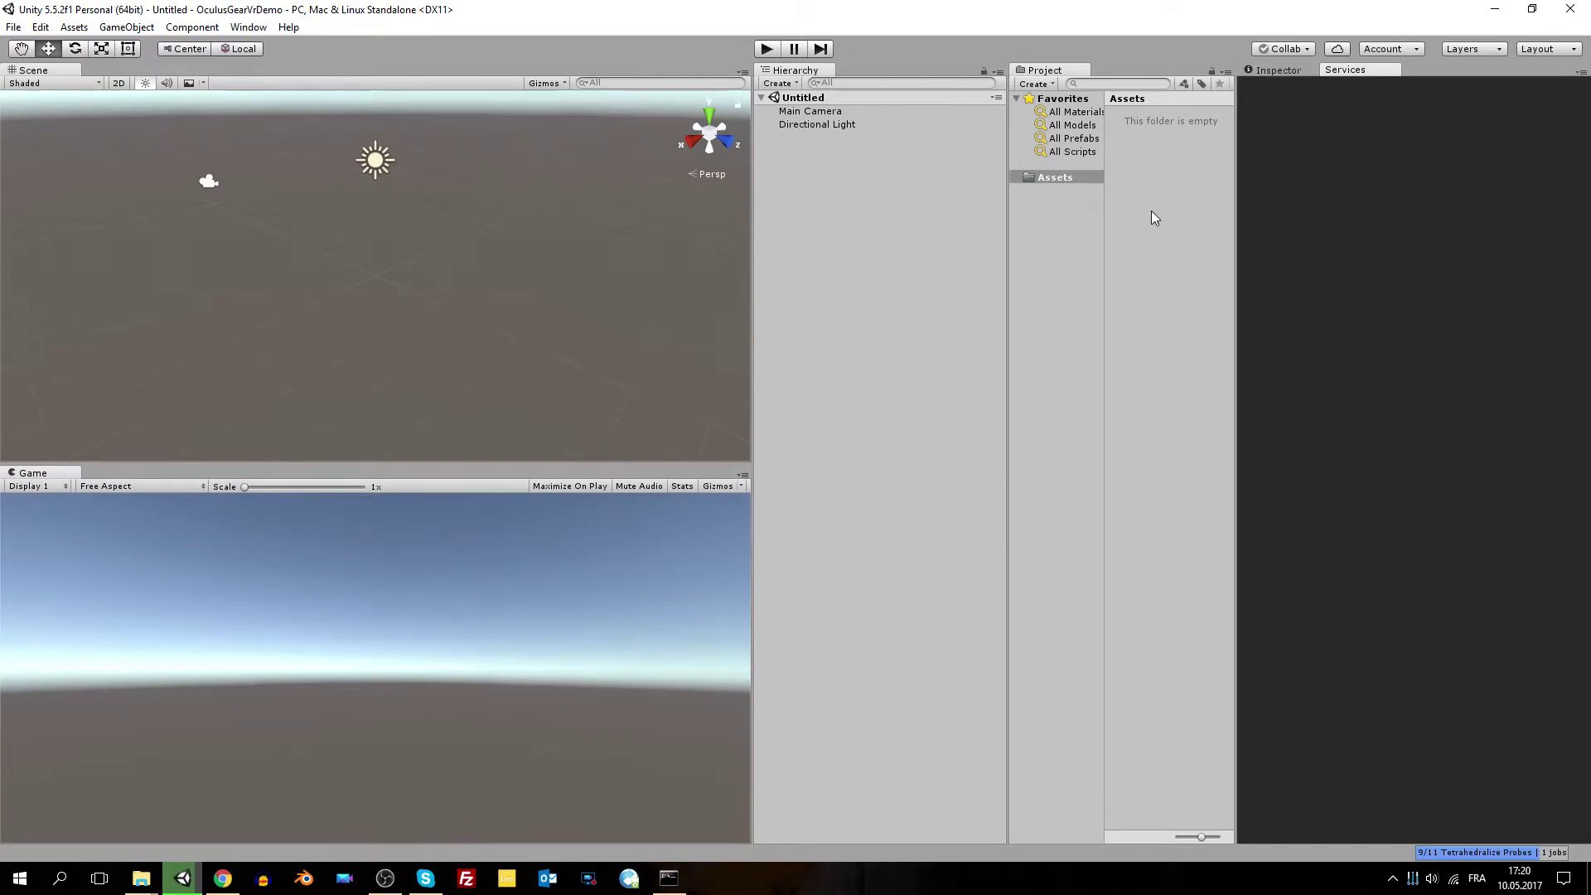
# - Switch the Unity editor to the Default window layout
pyautogui.click(1549, 49)
pyautogui.click(1517, 105)
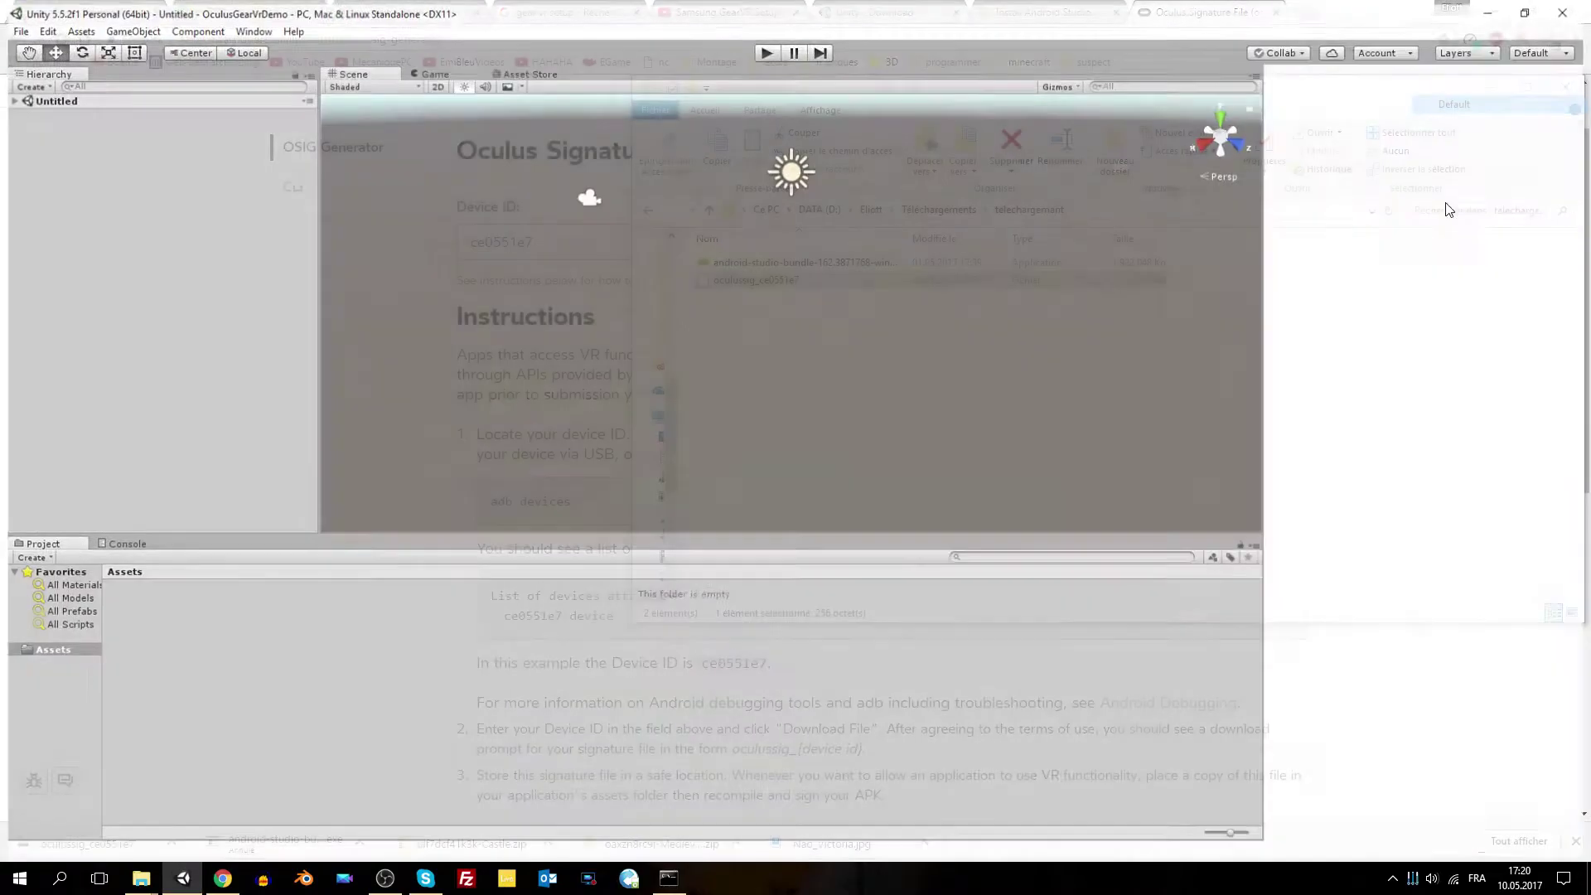
pyautogui.keyDown('alt'); pyautogui.moveTo(408, 369); pyautogui.dragTo(1029, 340); pyautogui.keyUp('alt')
pyautogui.rightClick(639, 652)
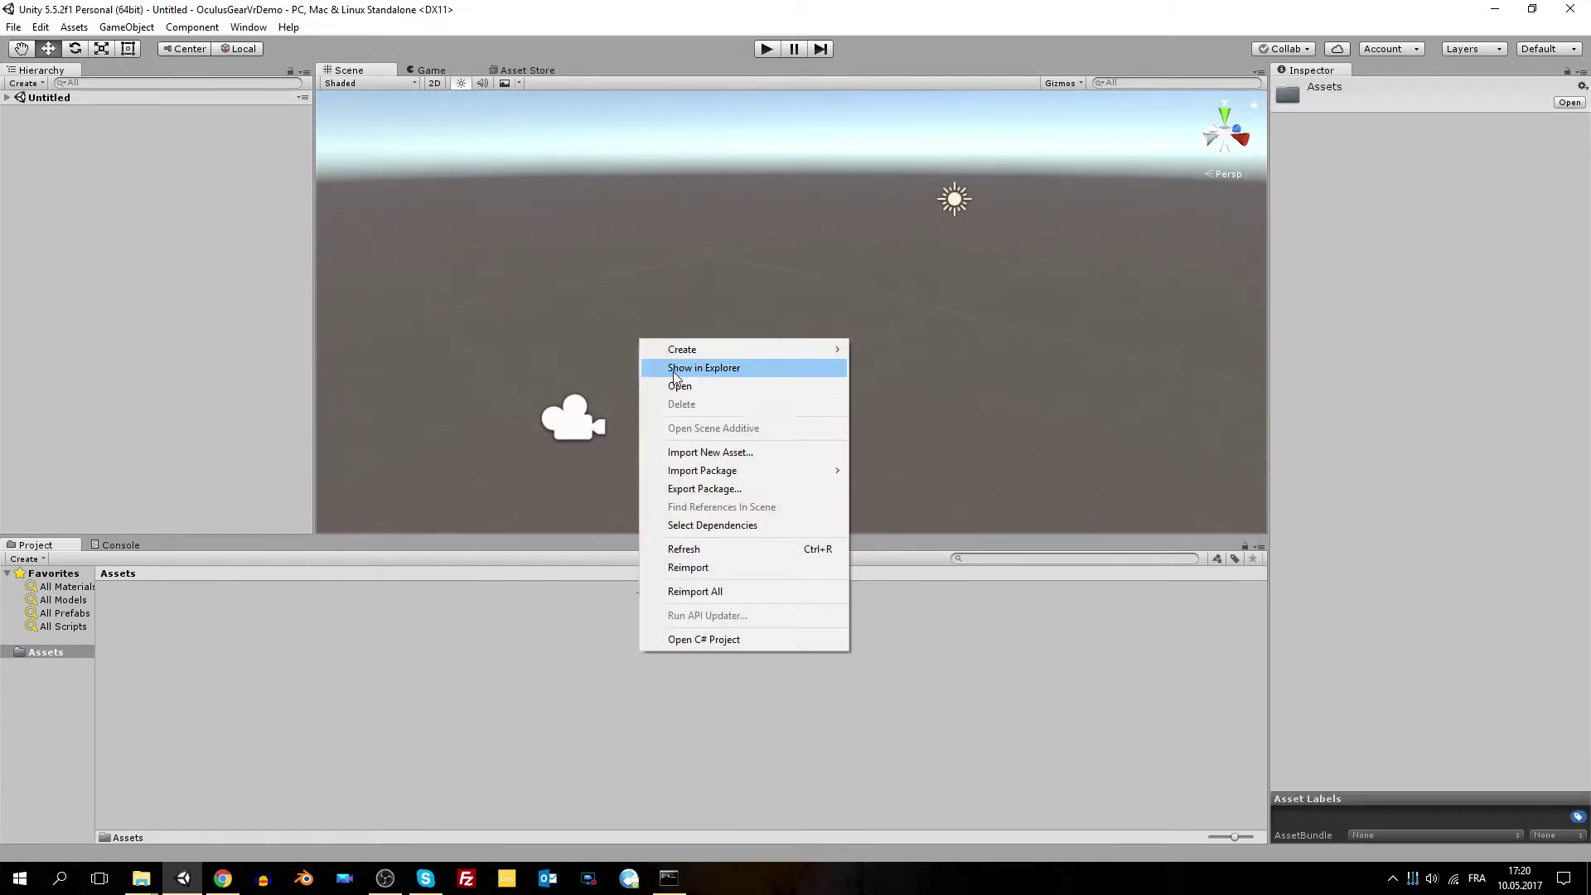
pyautogui.moveTo(688, 349)
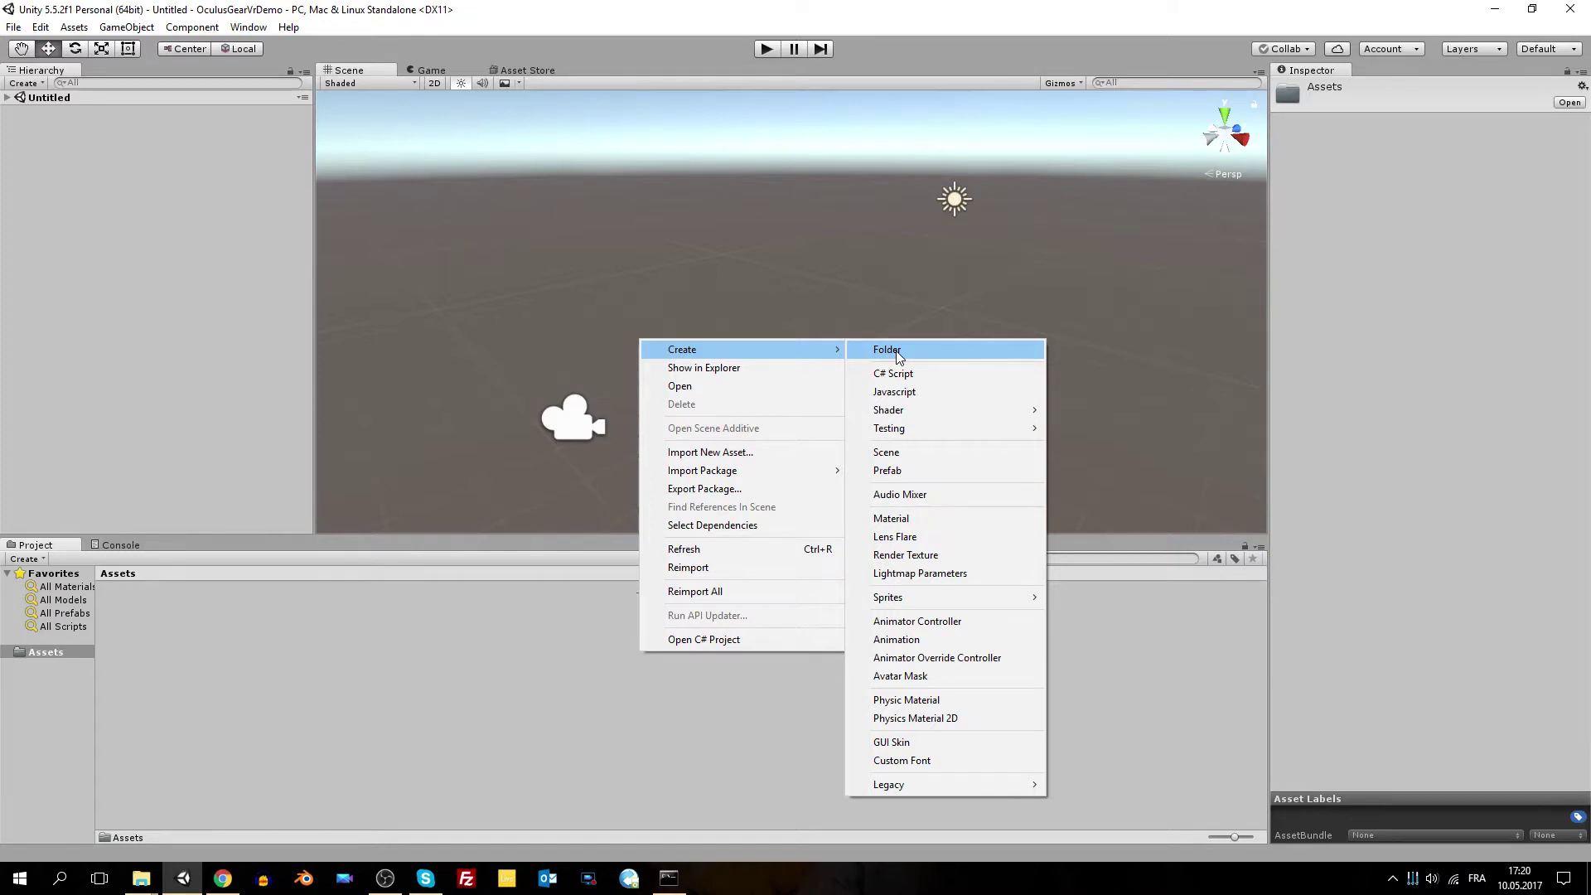
# - In the Build Settings, switch the target platform to Android and set the texture compression to ASTC
pyautogui.click(13, 26)
pyautogui.click(66, 190)
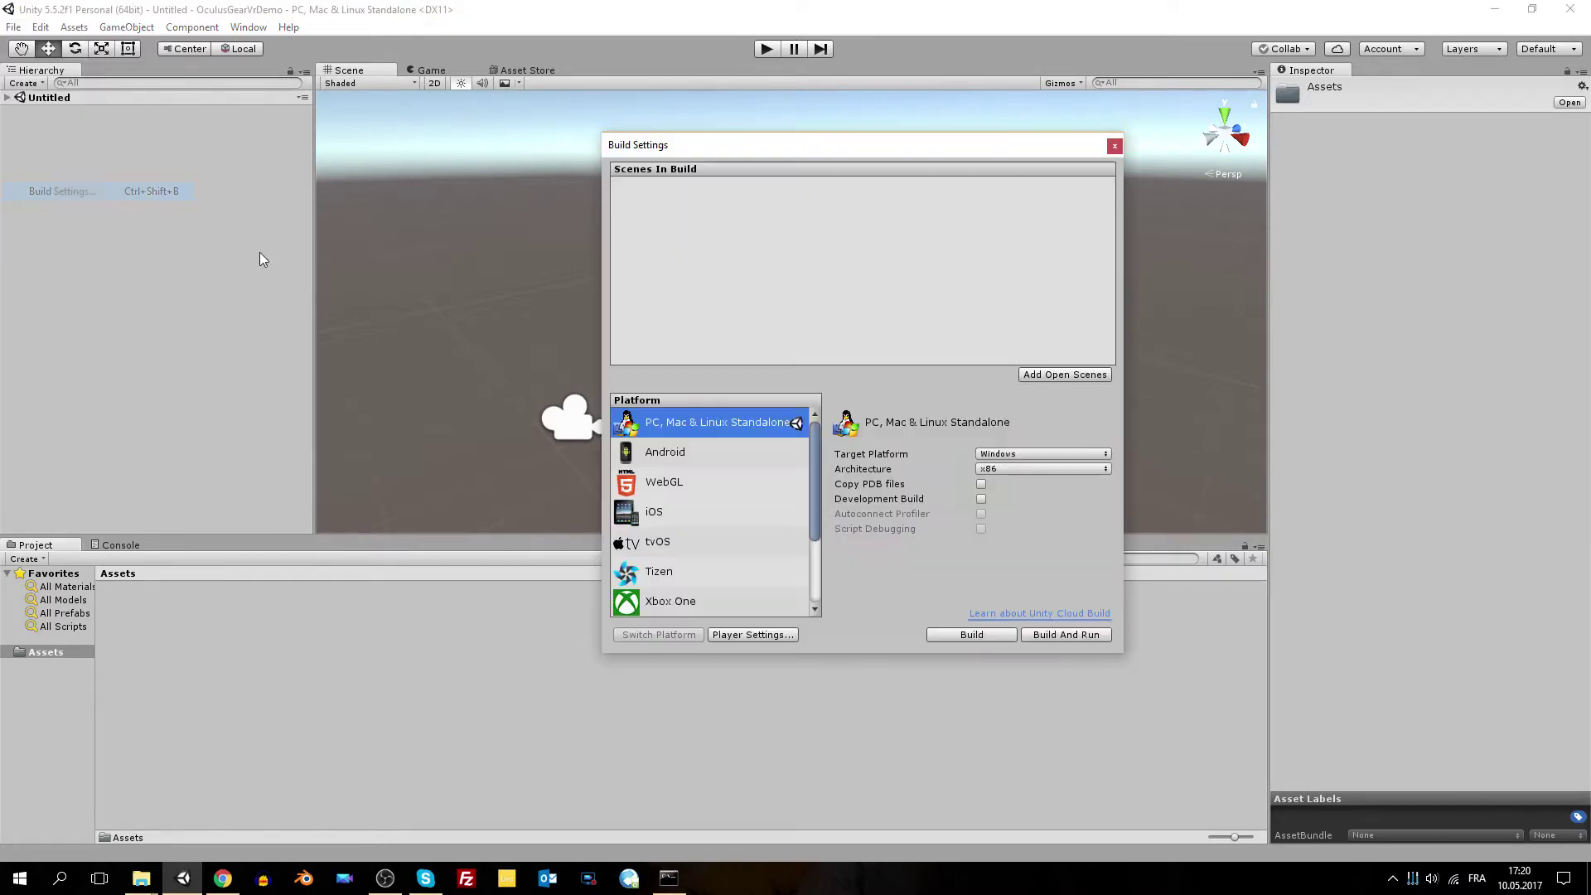
pyautogui.click(693, 454)
pyautogui.click(659, 634)
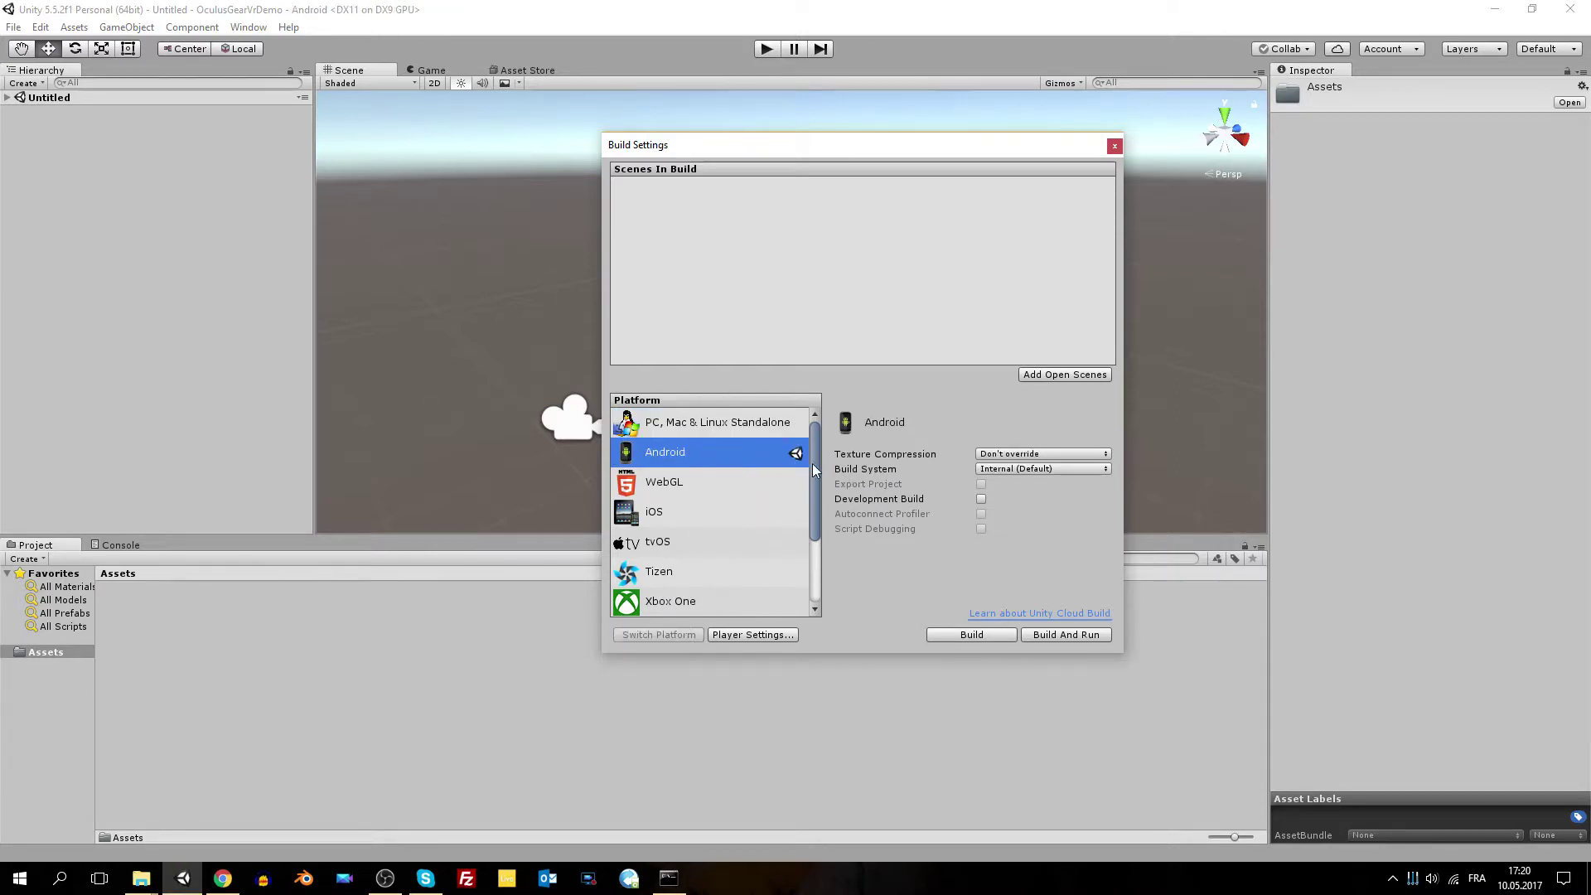
pyautogui.click(1010, 455)
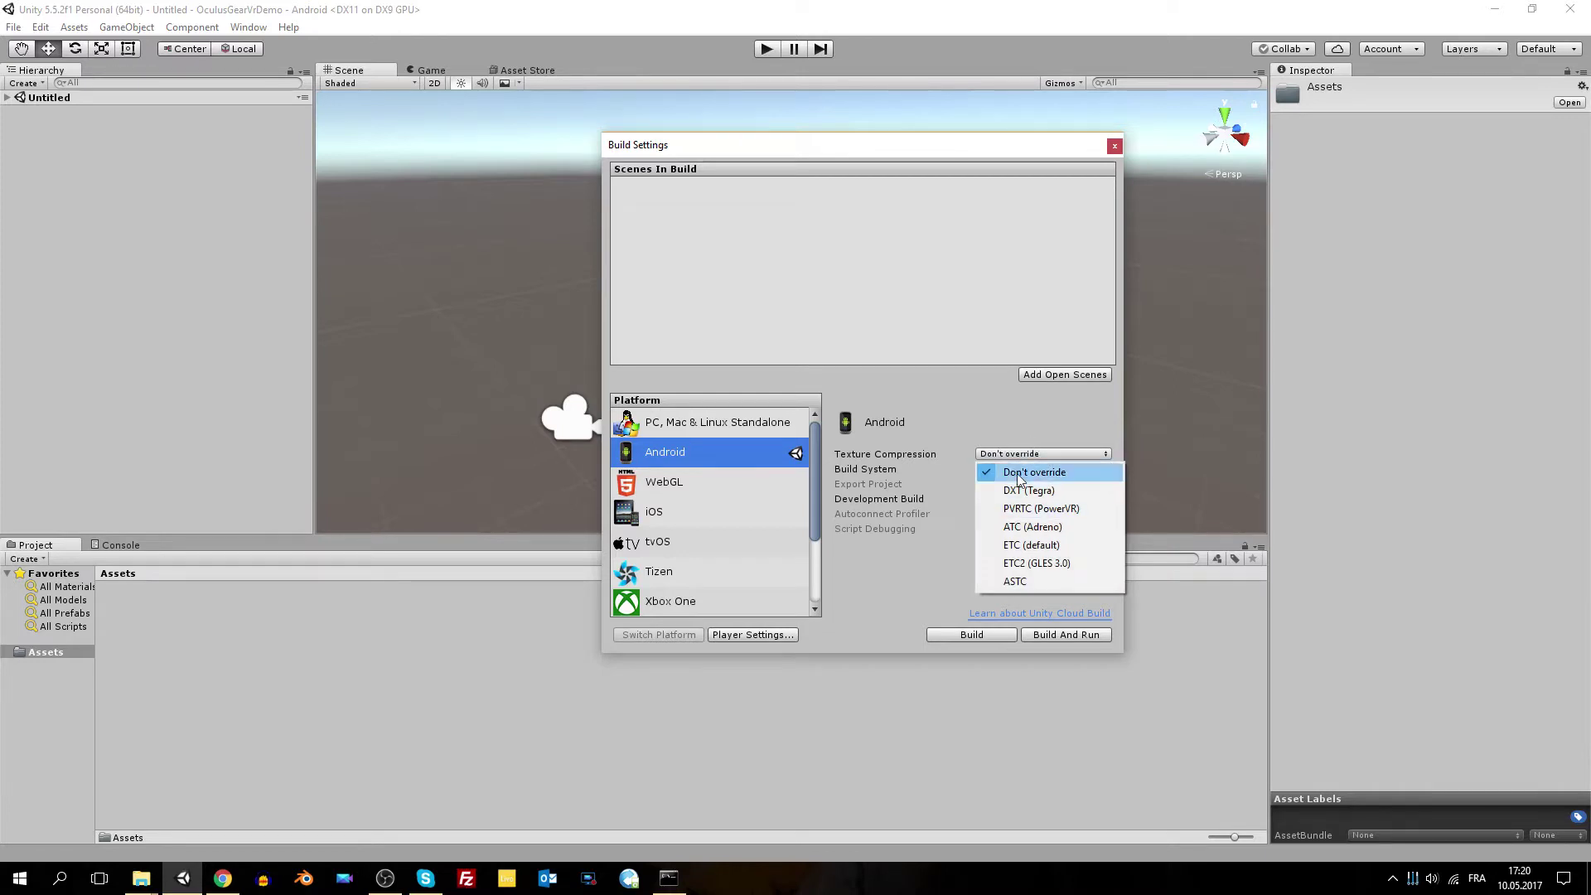
pyautogui.click(1019, 581)
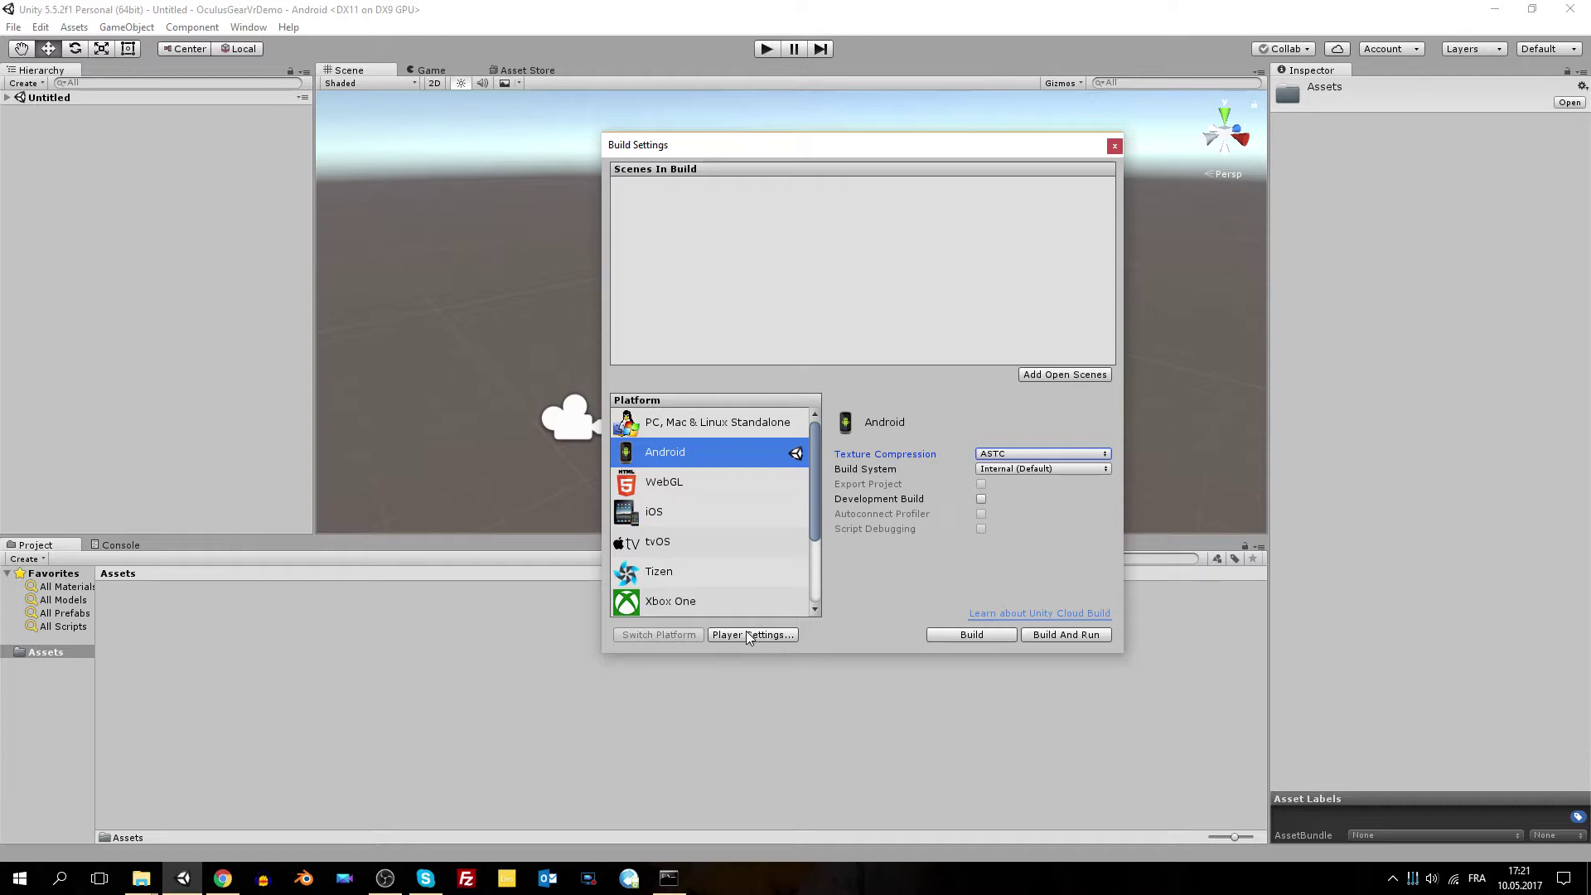
pyautogui.click(1114, 147)
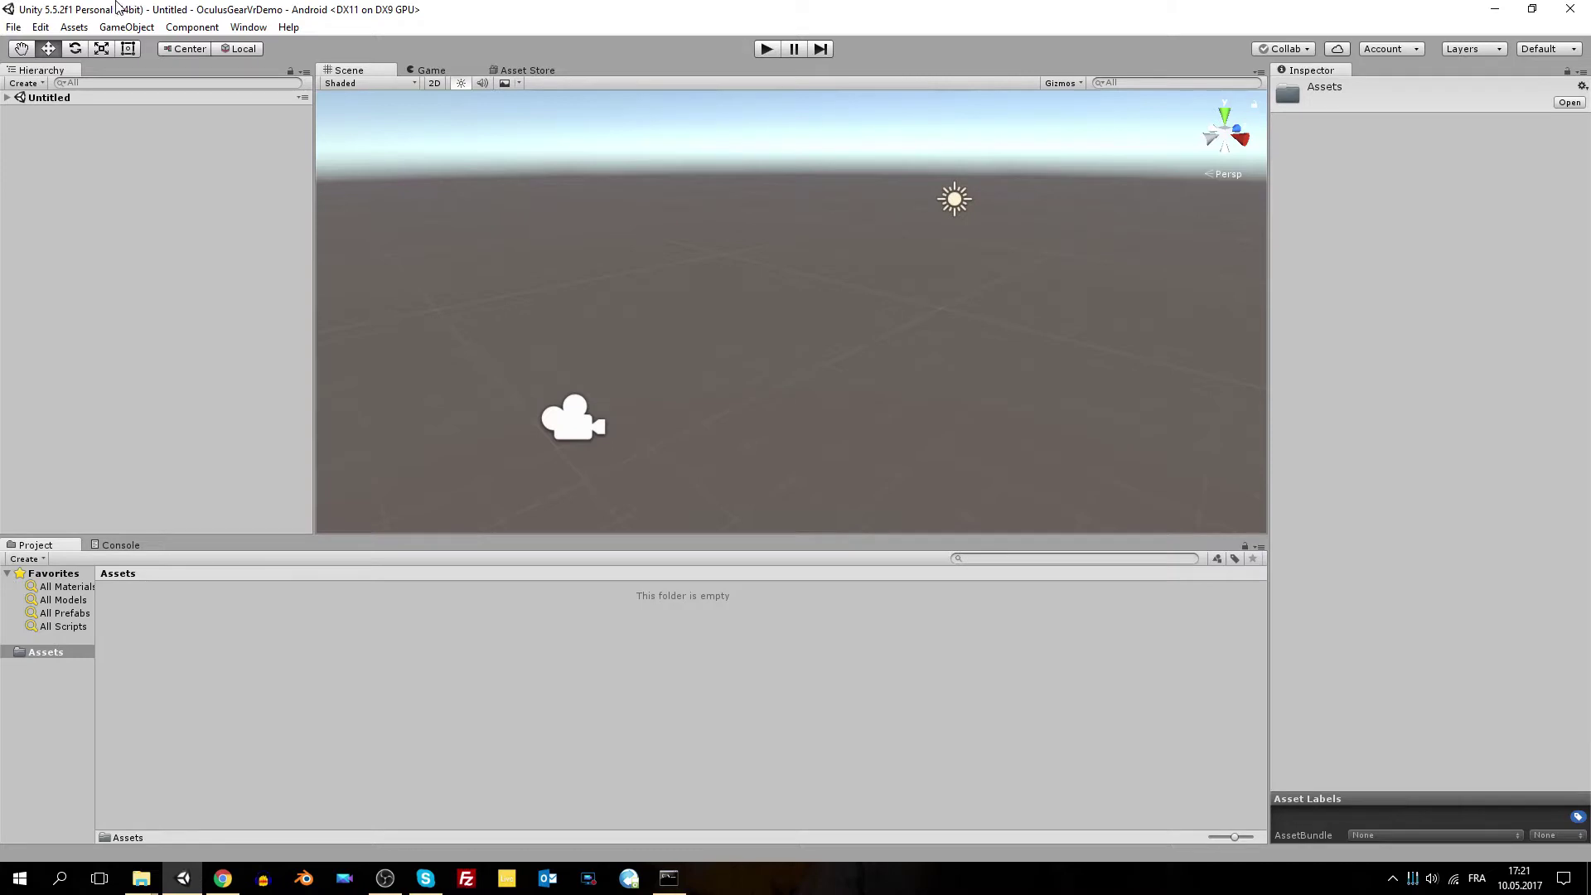
pyautogui.click(14, 27)
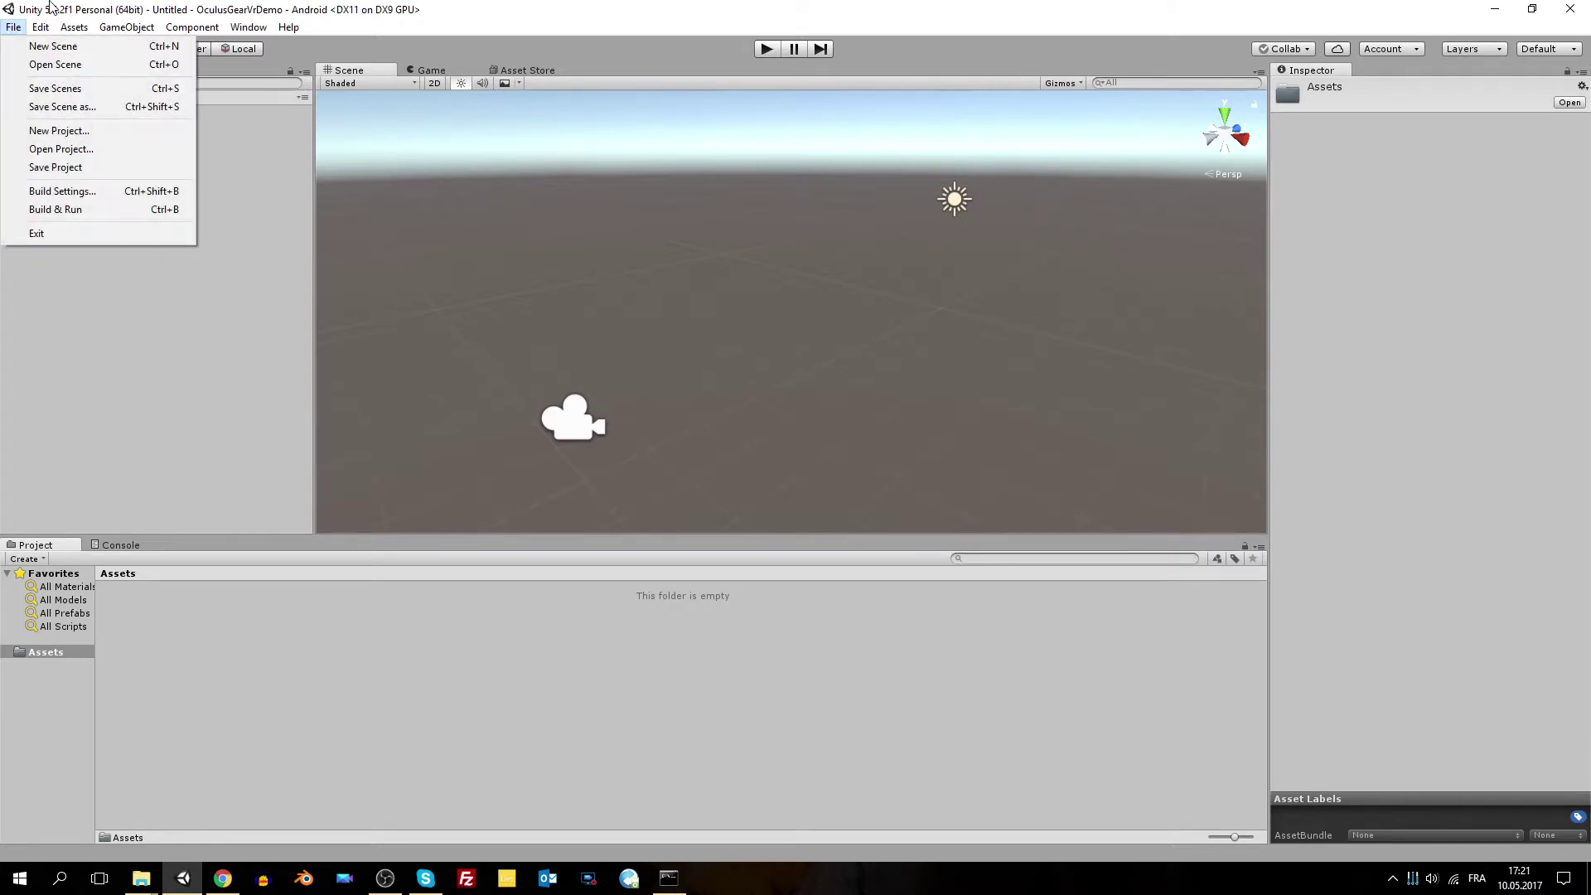
pyautogui.click(121, 4)
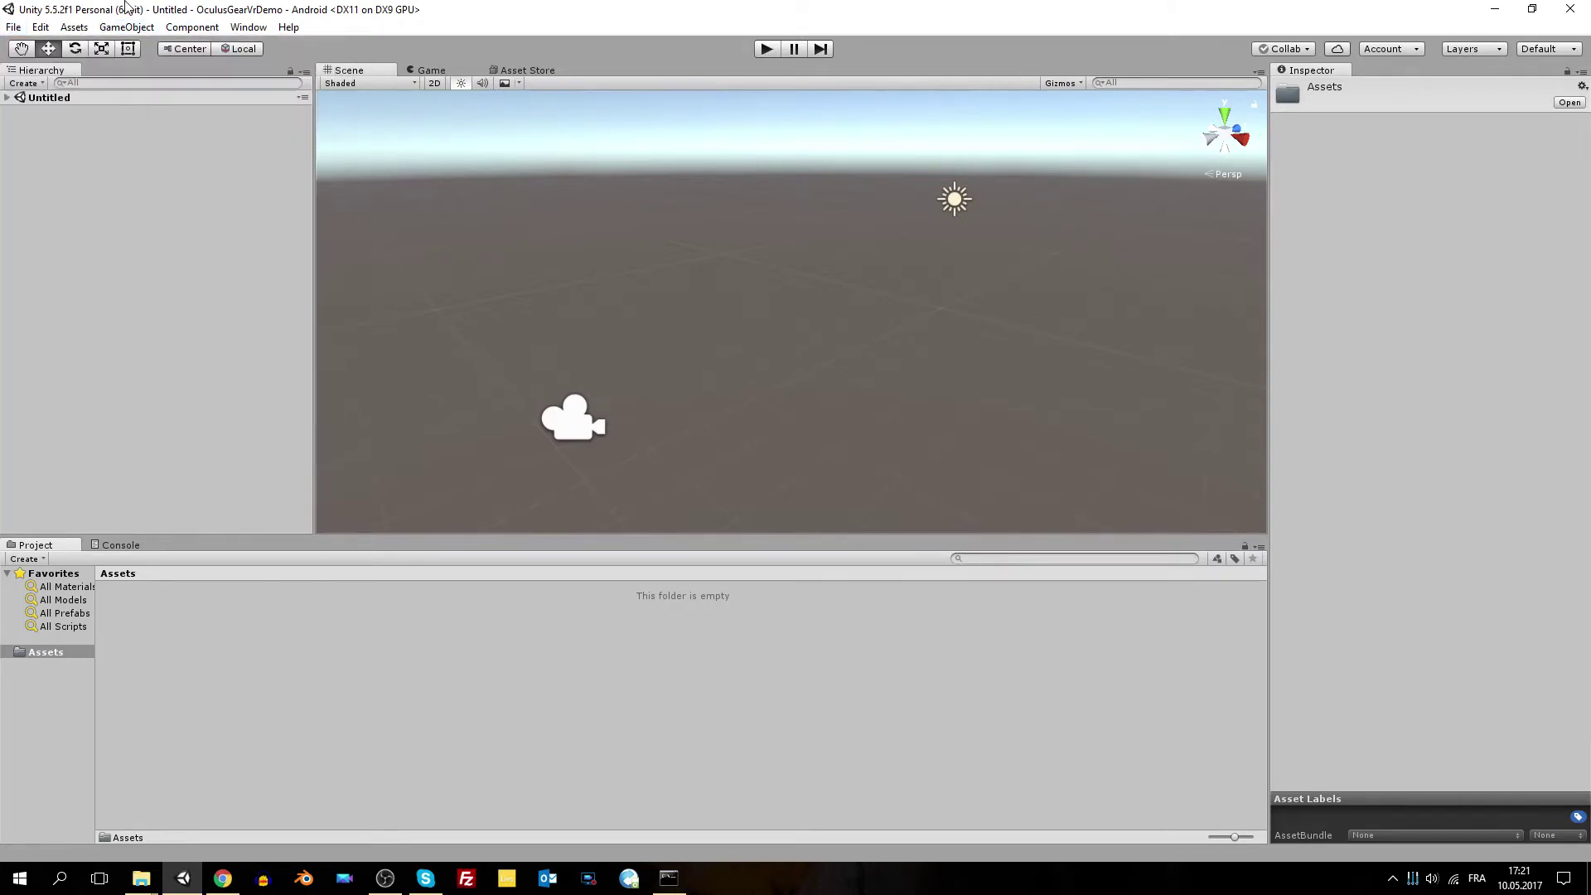
# - Create a folder named Plugins in the project's Assets folder
pyautogui.rightClick(159, 602)
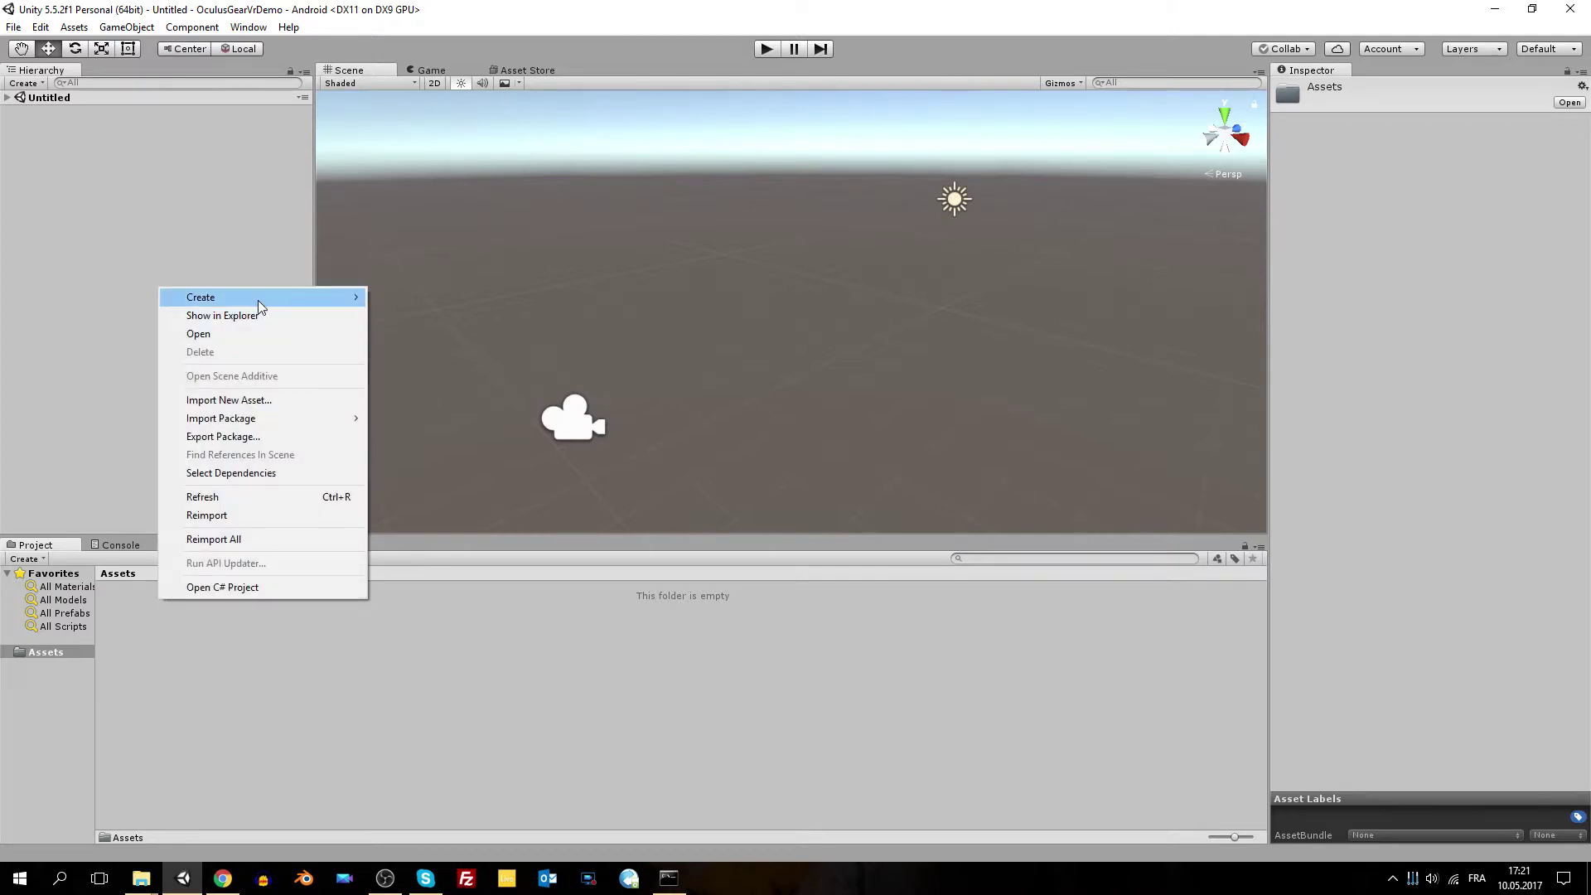
pyautogui.moveTo(257, 300)
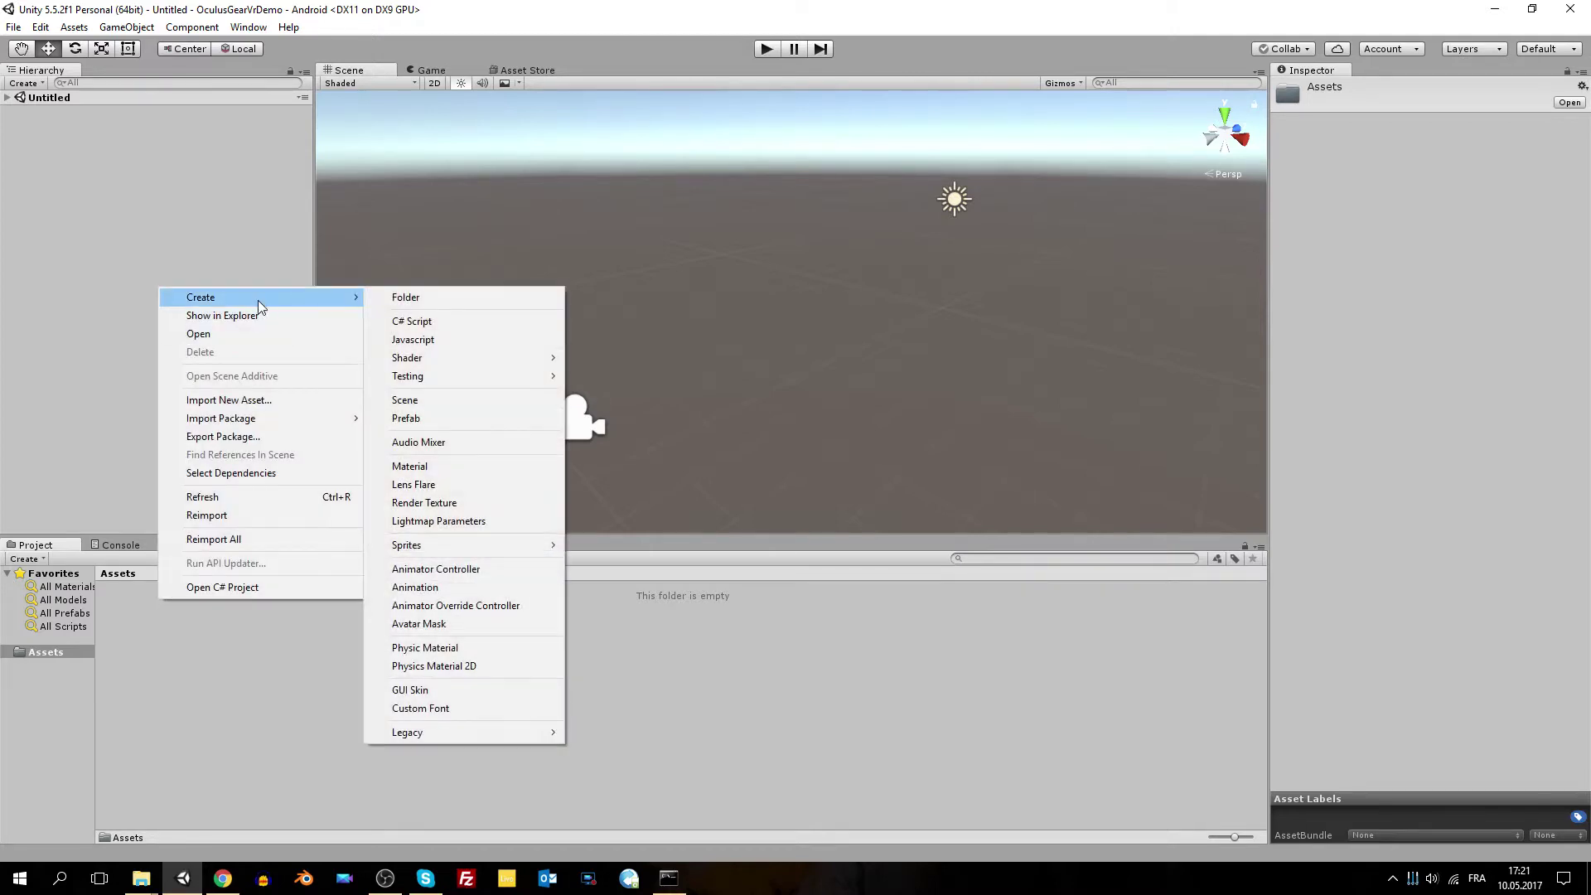
pyautogui.click(414, 296)
pyautogui.write('Pl')
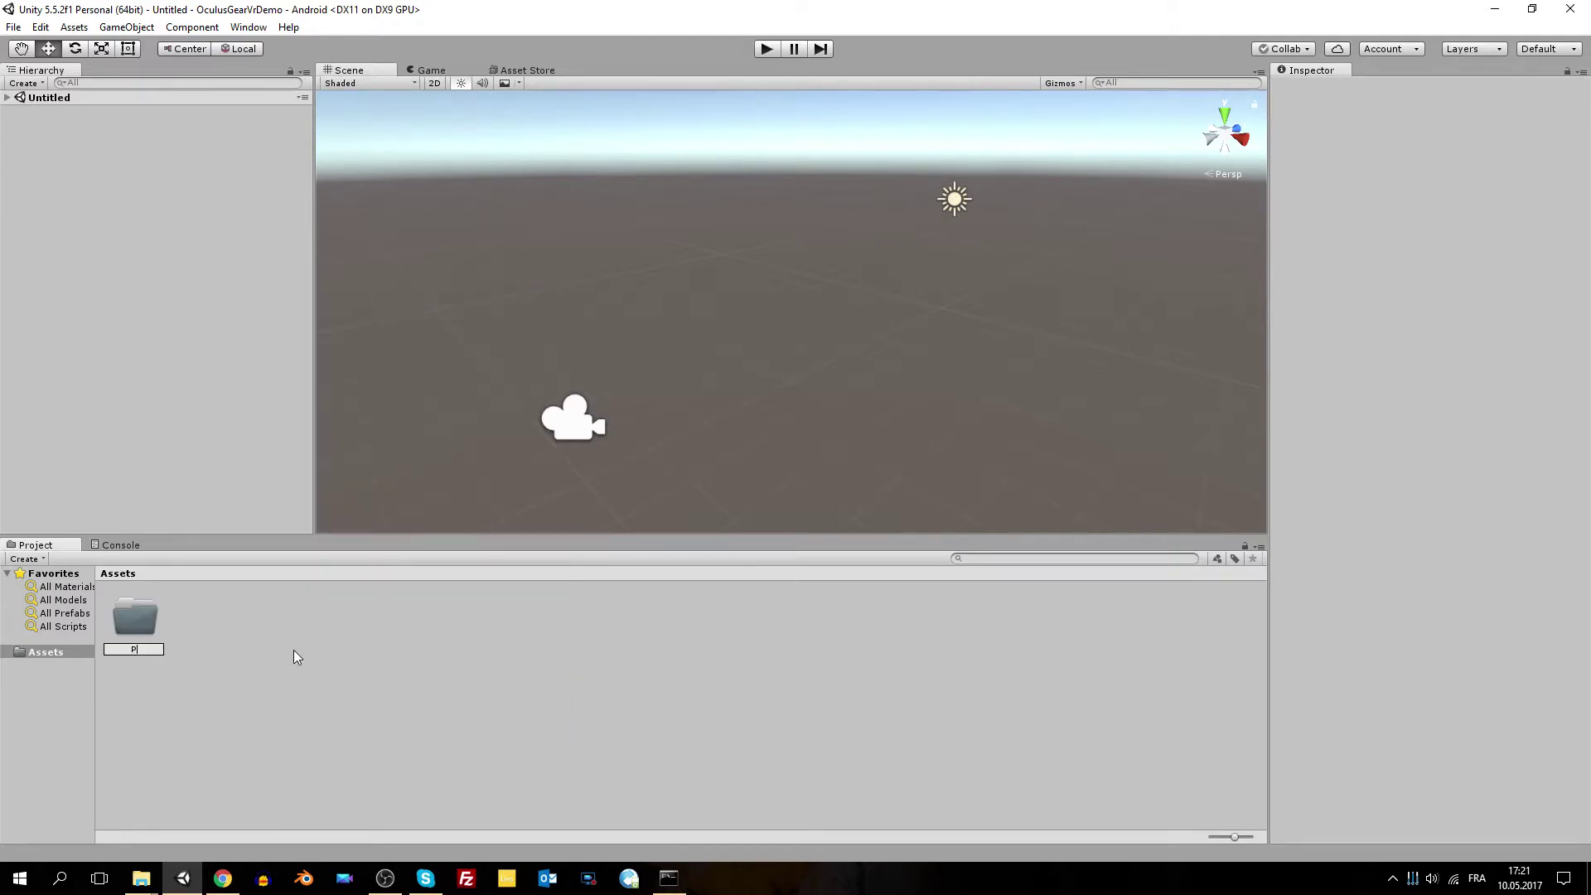
pyautogui.write('ugins')
pyautogui.press('Return')
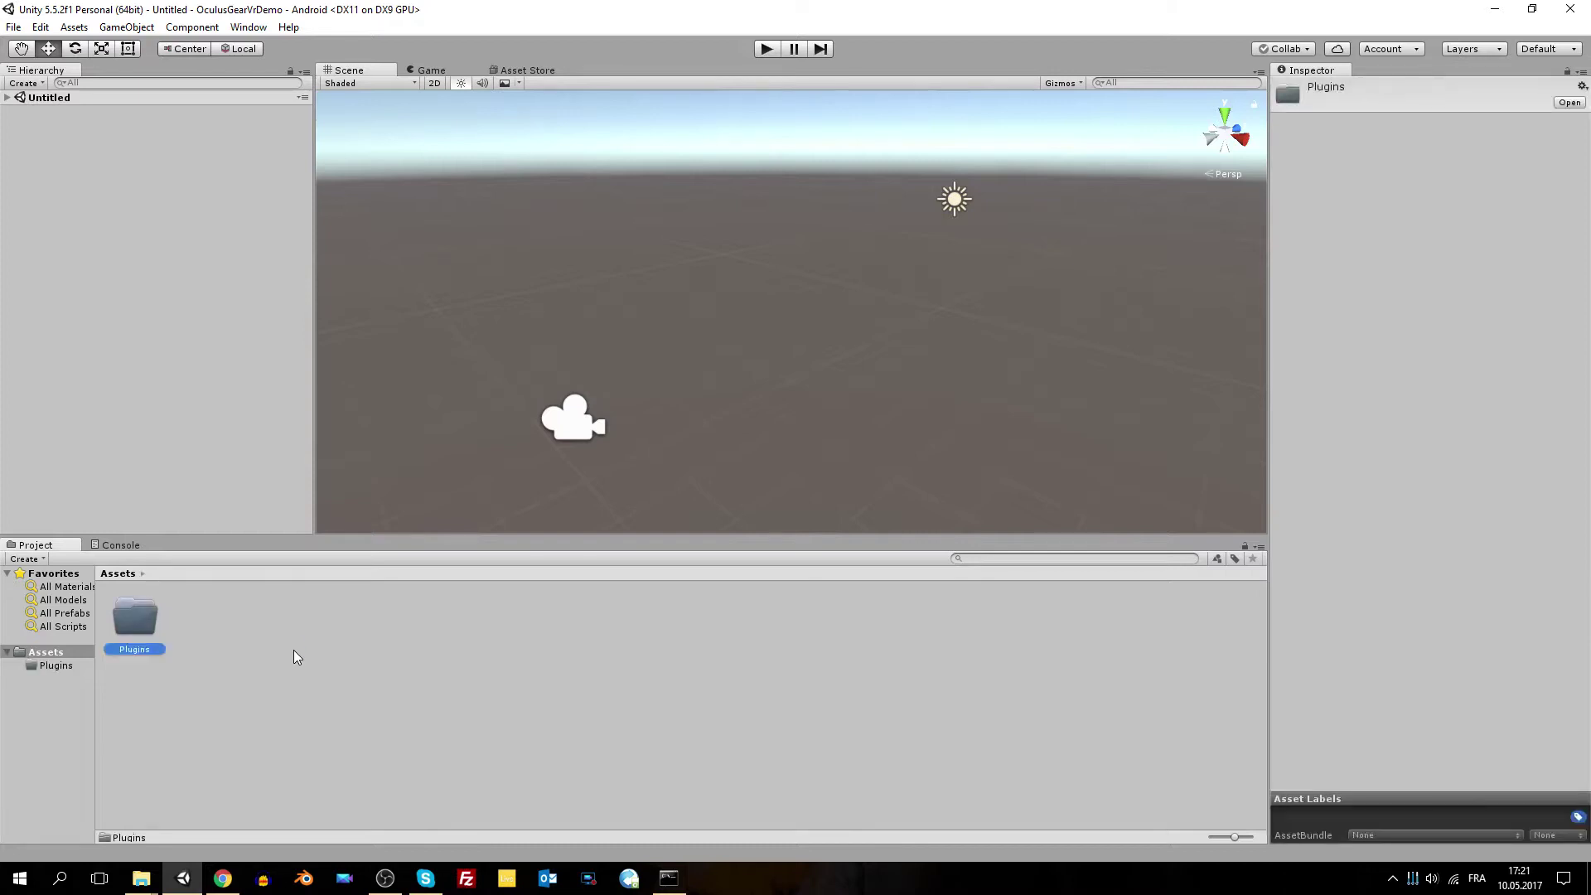
# - Open the Plugins folder and create a subfolder named Android in it
pyautogui.press('Return')
pyautogui.rightClick(294, 649)
pyautogui.moveTo(421, 351)
pyautogui.click(540, 349)
pyautogui.write('And')
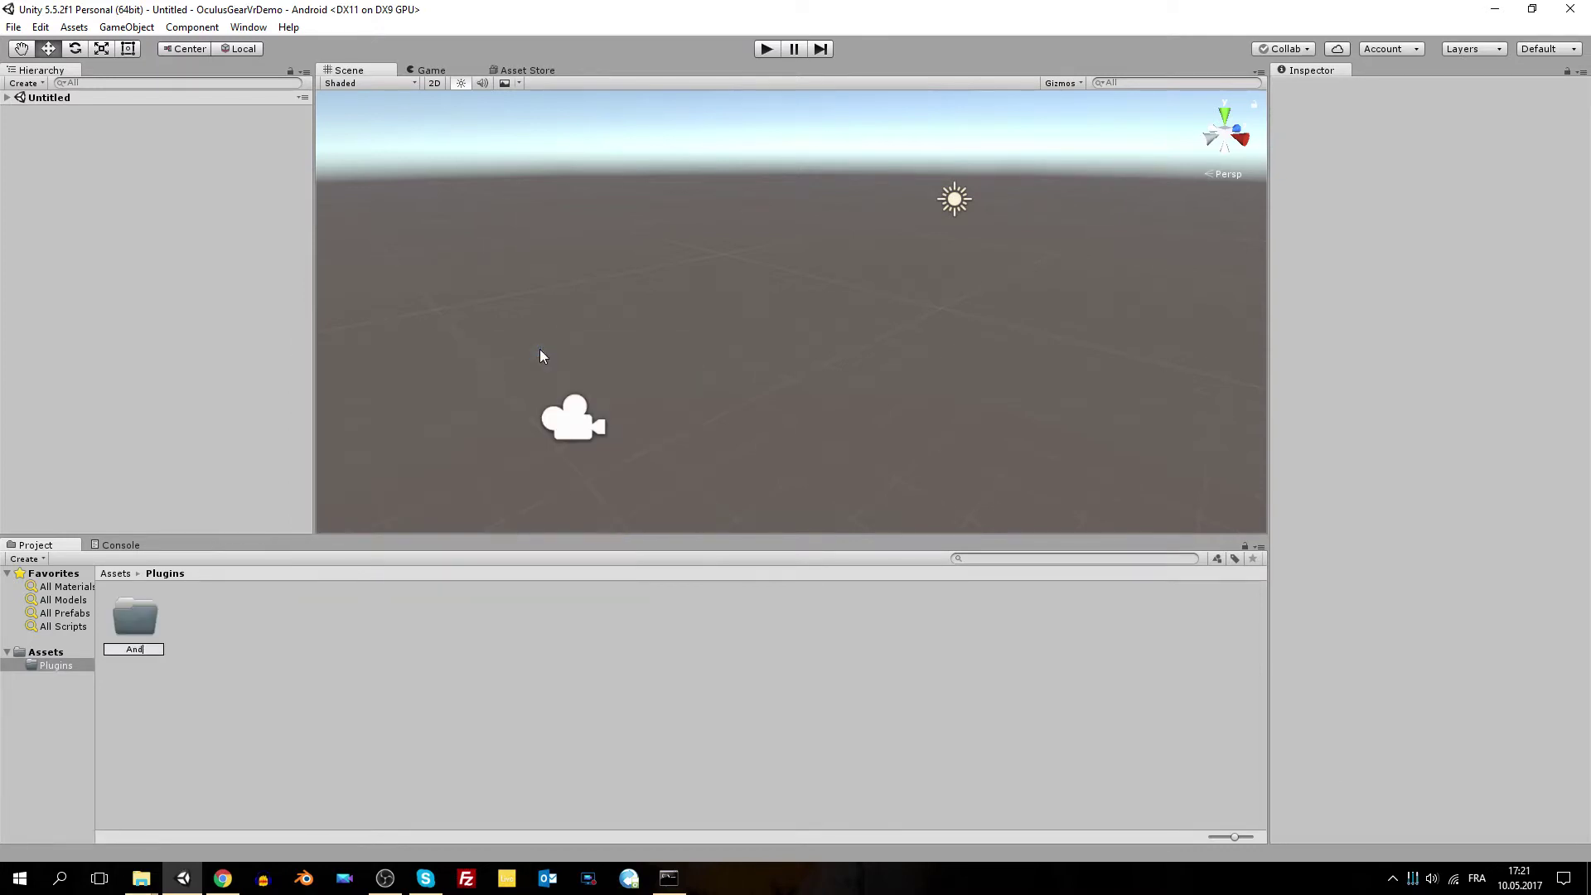
pyautogui.write('roi')
pyautogui.press('Return')
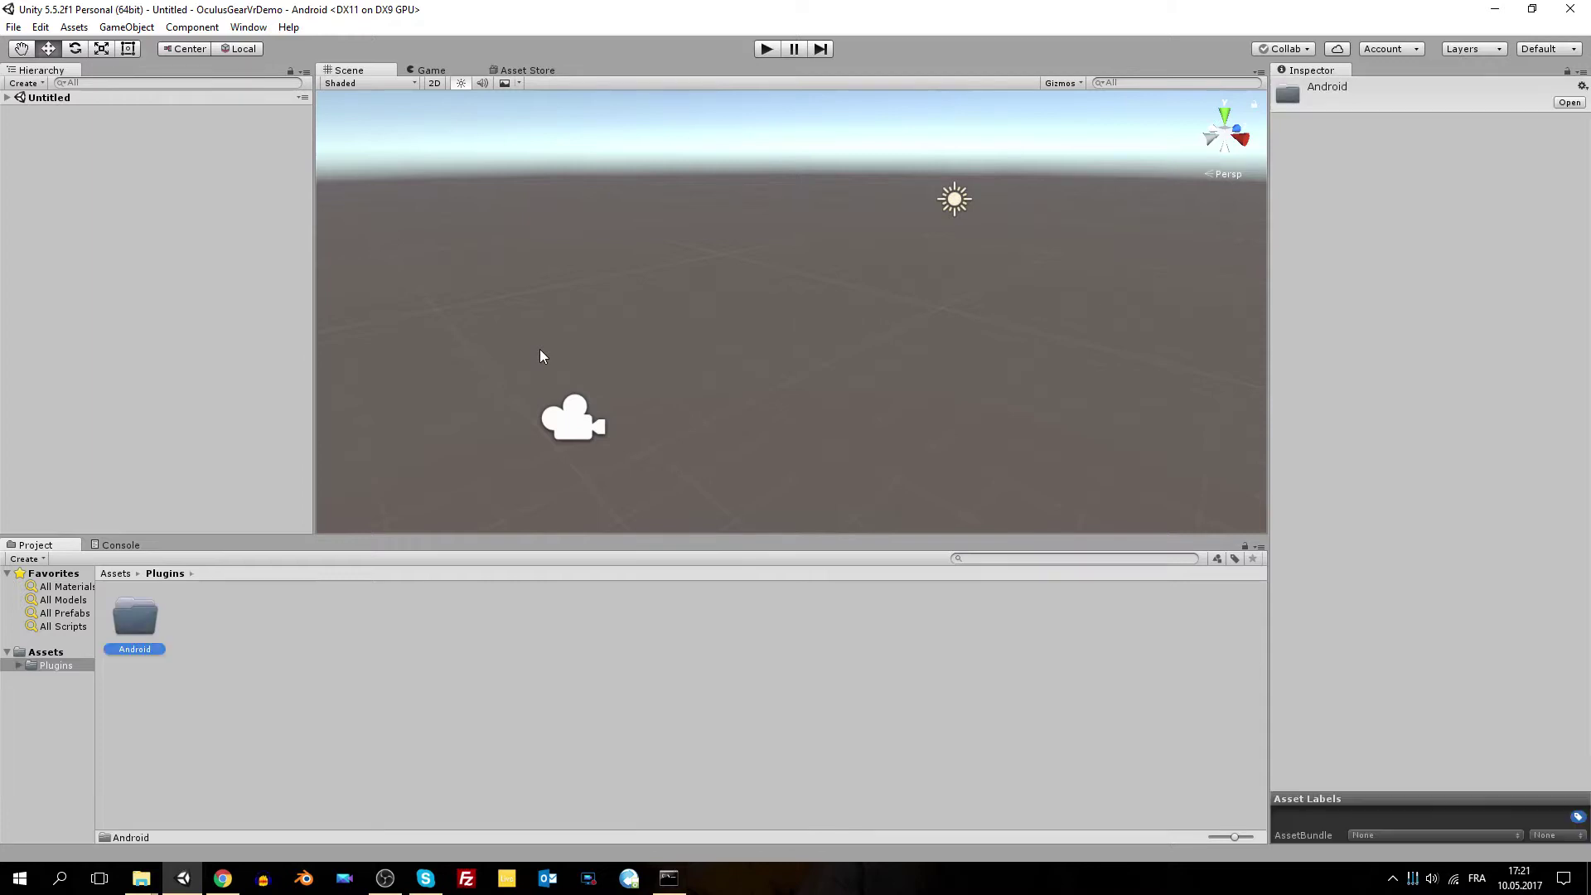
# - Open the Android folder, create a subfolder named assets in it, and open that subfolder
pyautogui.press('Return')
pyautogui.rightClick(361, 588)
pyautogui.rightClick(331, 627)
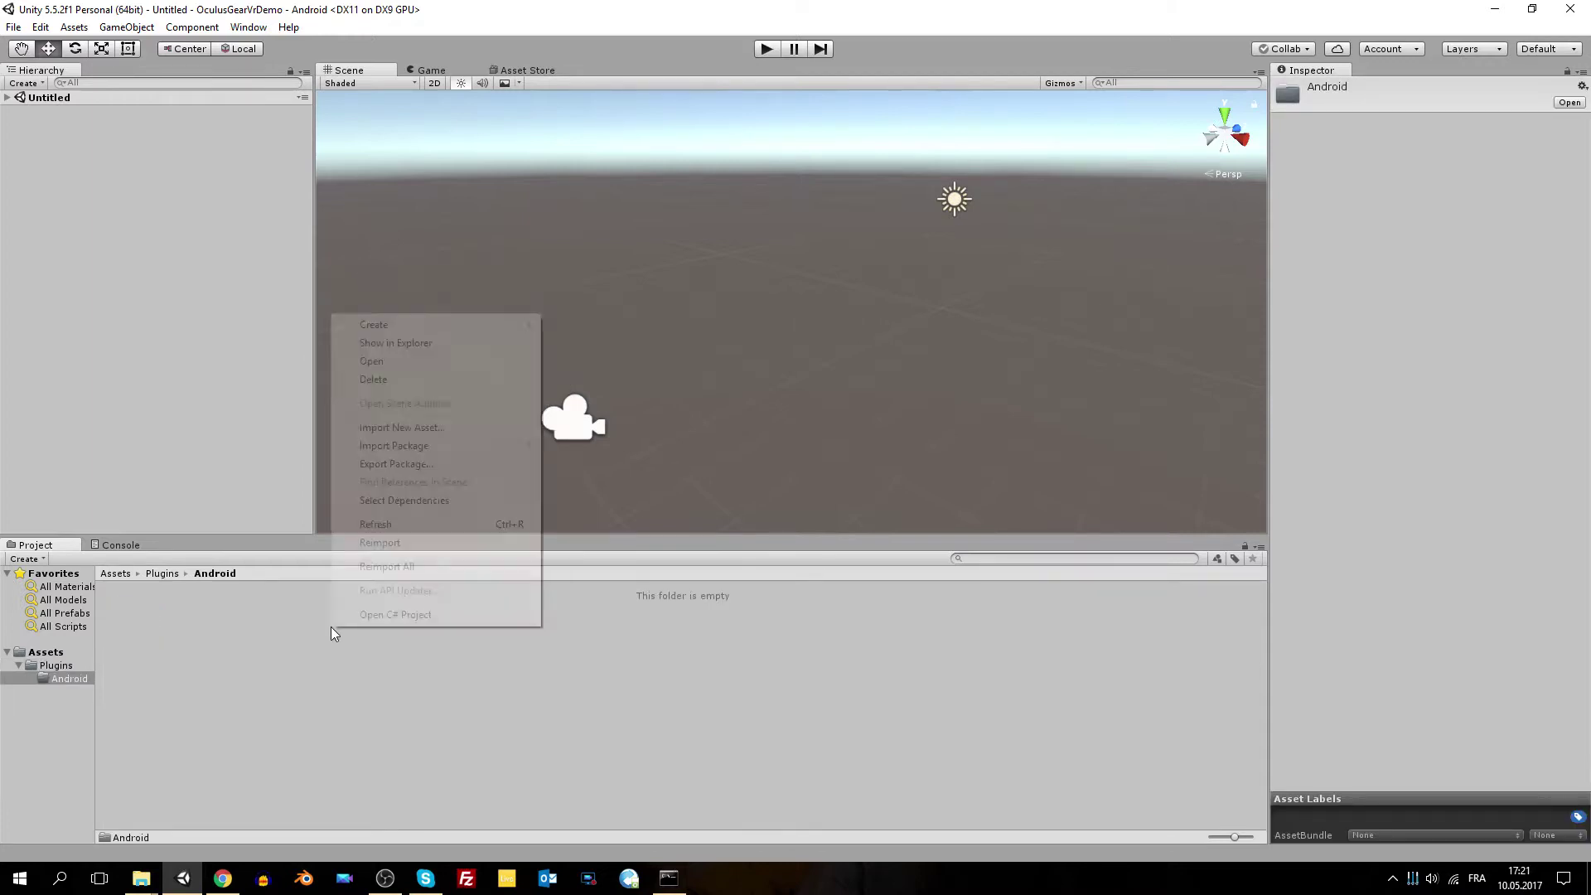
pyautogui.moveTo(497, 324)
pyautogui.click(638, 326)
pyautogui.write('assets')
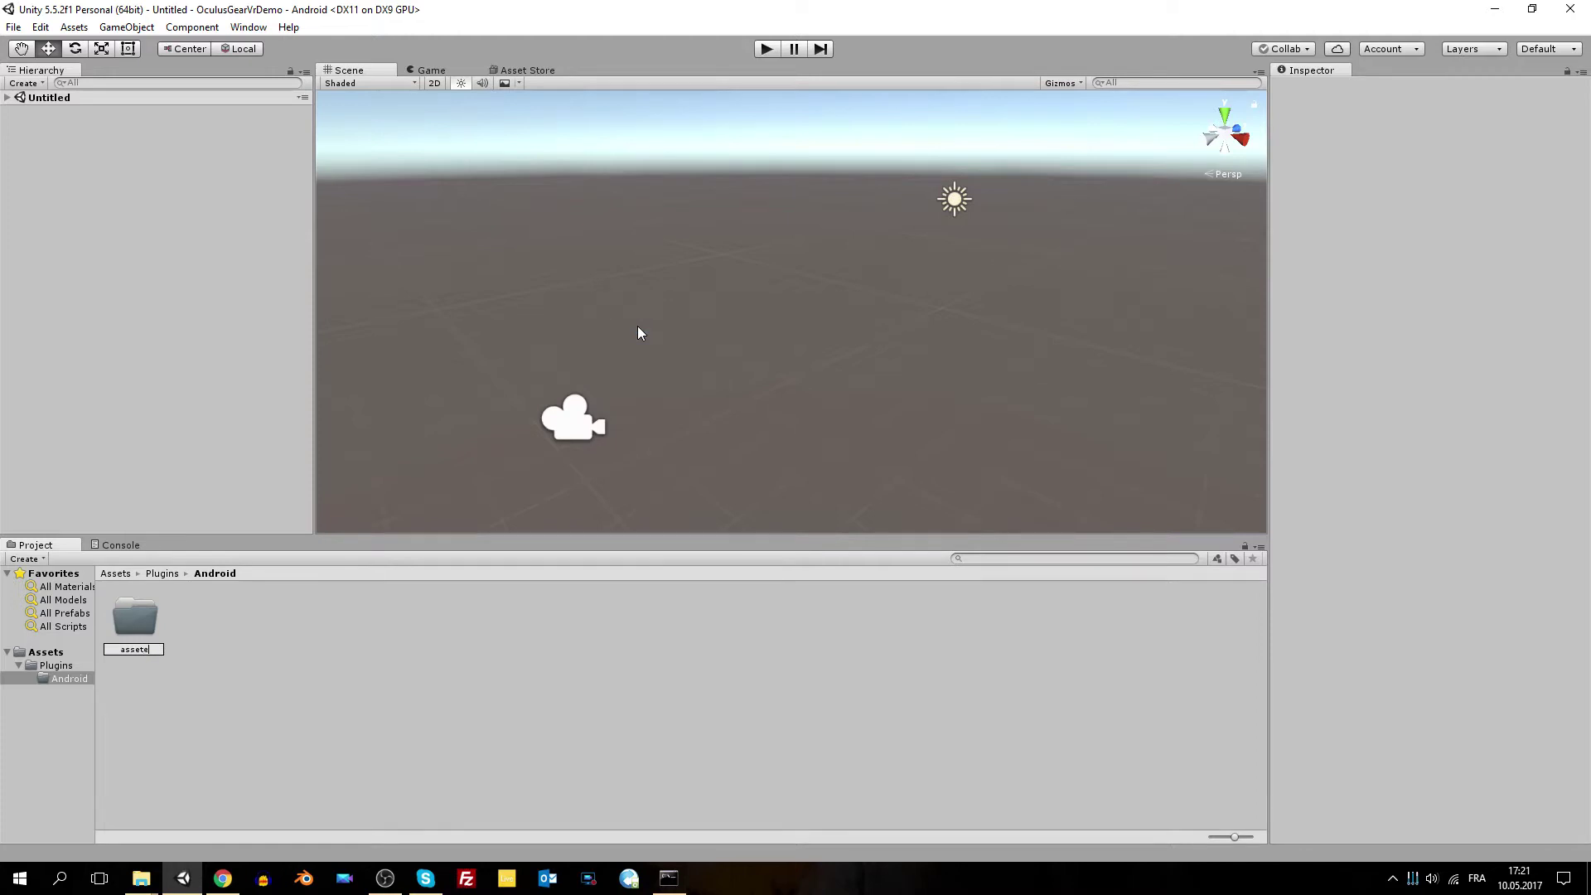
pyautogui.press('BackSpace')
pyautogui.write('s')
pyautogui.press('Return')
pyautogui.press('Return')
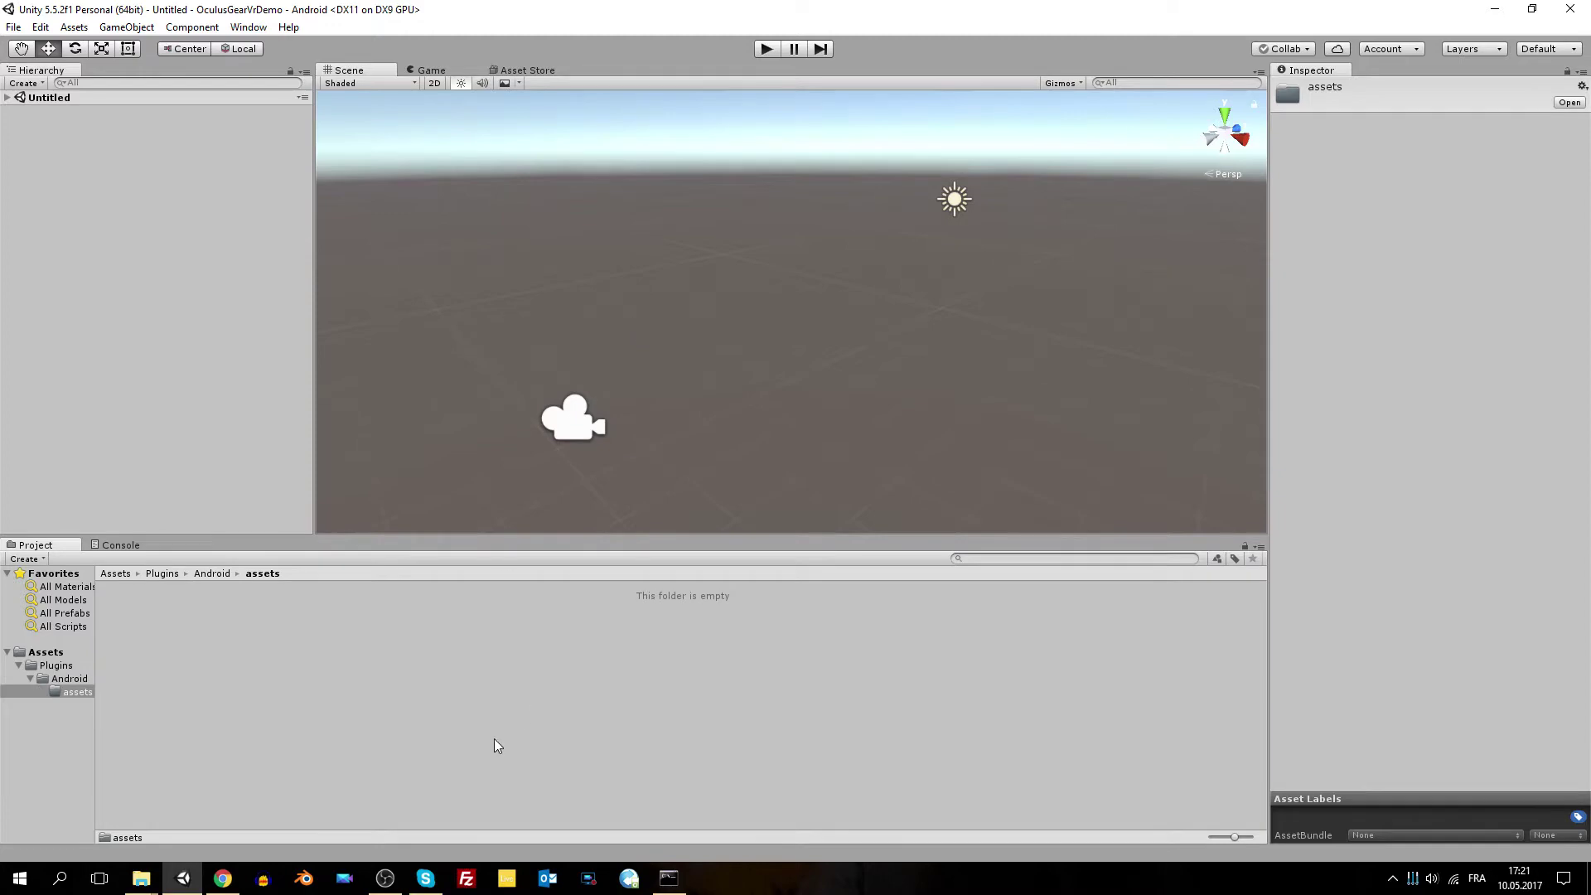
# - Bring up the telechargemant download folder and import the oculussig_ce0551e7 file into the Unity project's Plugins/Android/assets folder
pyautogui.moveTo(141, 878)
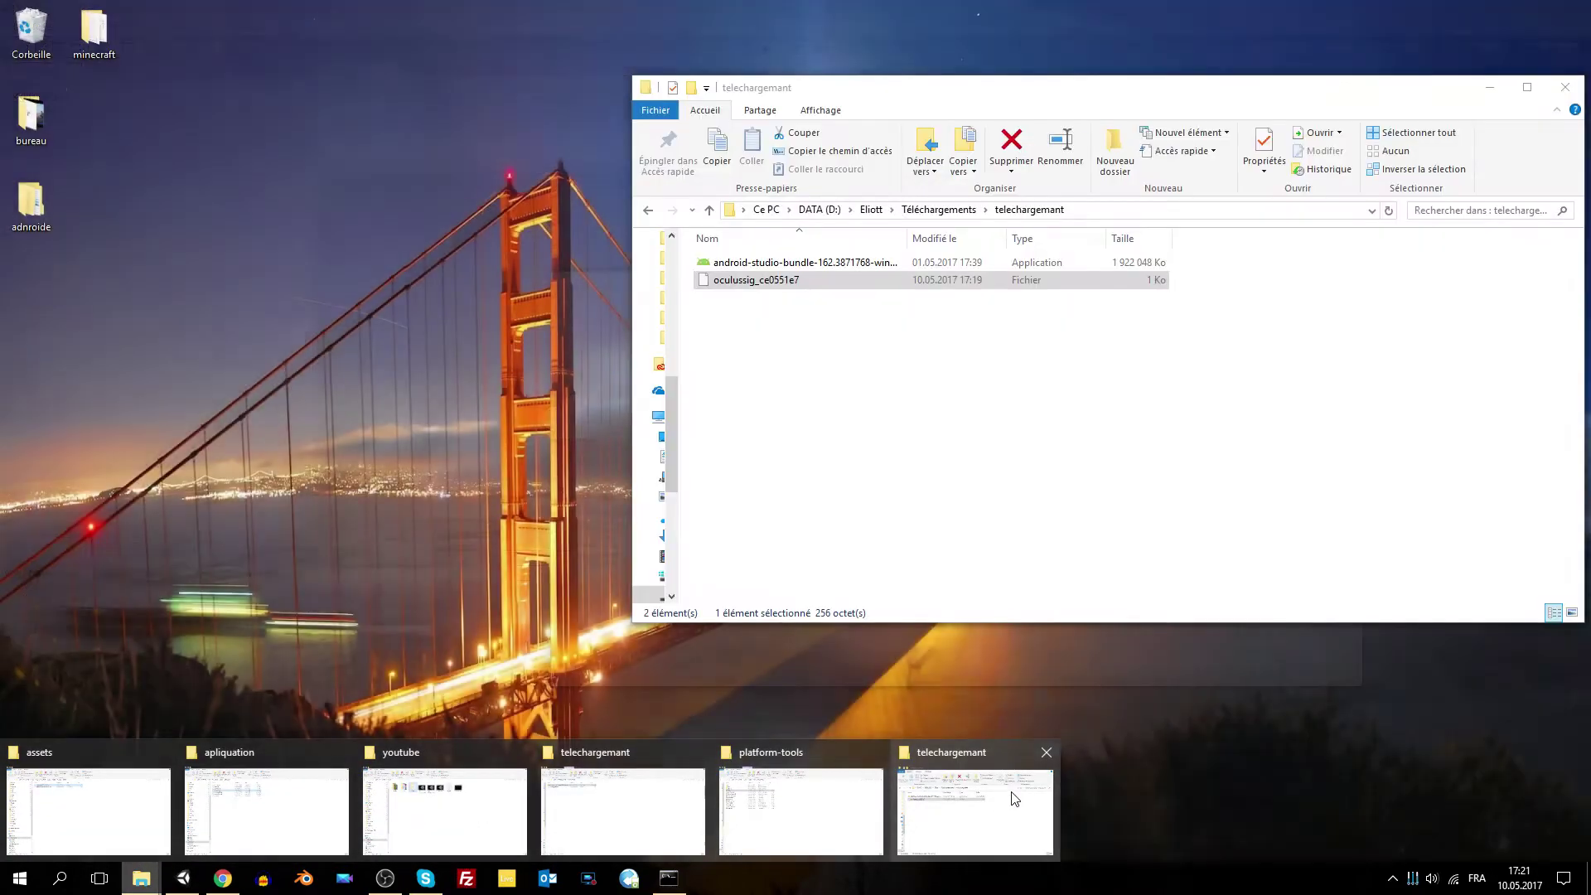
pyautogui.click(1015, 798)
pyautogui.moveTo(740, 286); pyautogui.dragTo(907, 335)
pyautogui.moveTo(749, 285); pyautogui.dragTo(385, 630)
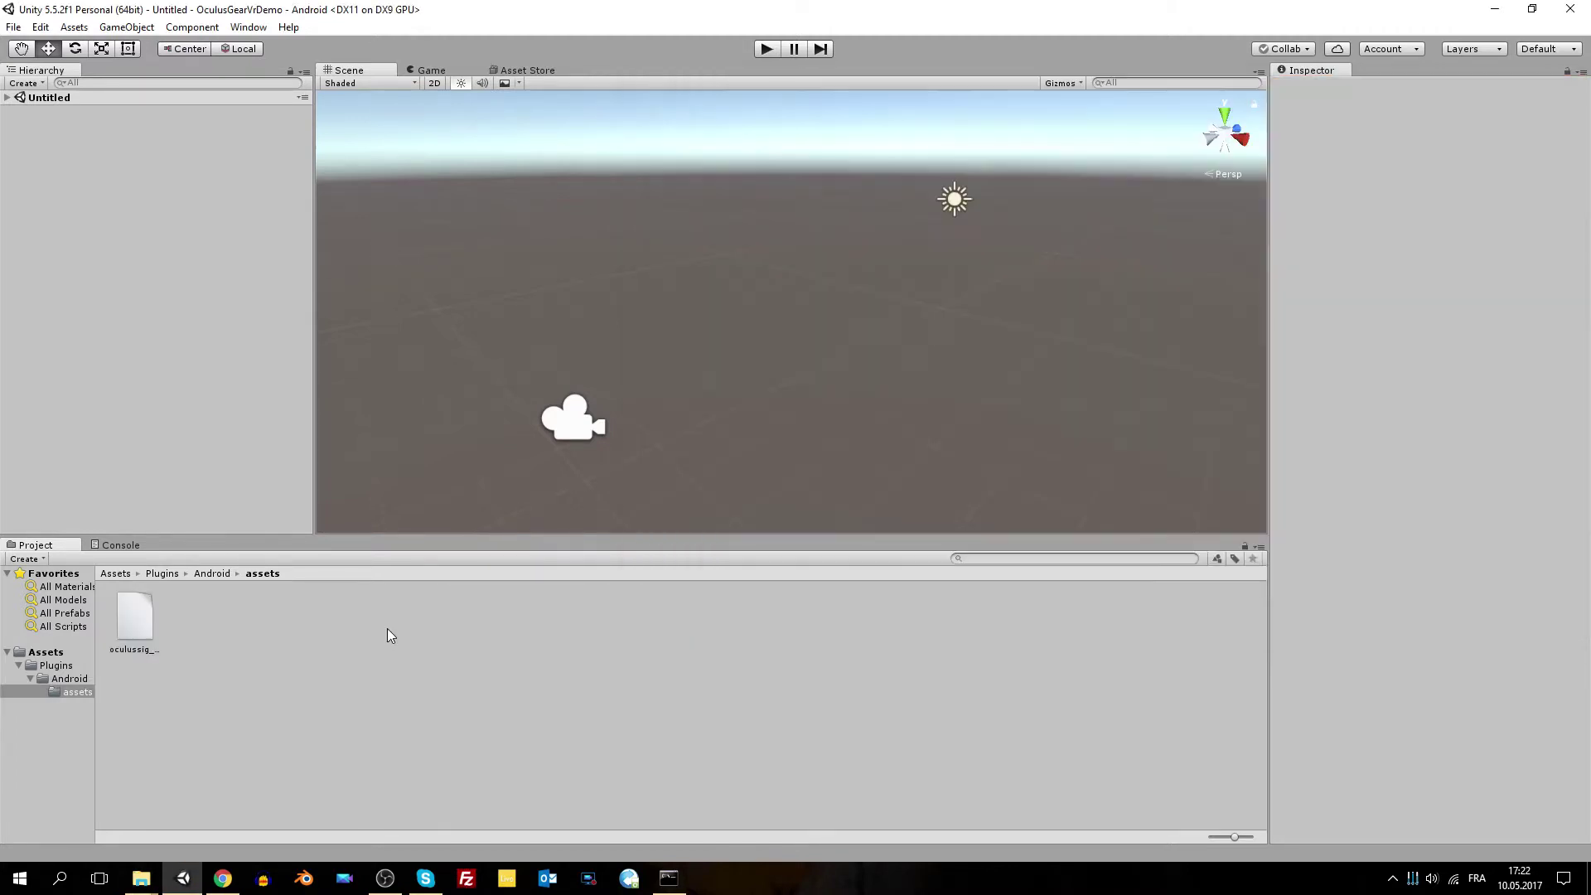
# - Return to the project's Assets root folder and enlarge the Scene view by resizing the surrounding Hierarchy, Project and Inspector areas
pyautogui.click(115, 573)
pyautogui.keyDown('alt'); pyautogui.moveTo(678, 317); pyautogui.dragTo(802, 335); pyautogui.keyUp('alt')
pyautogui.click(678, 338)
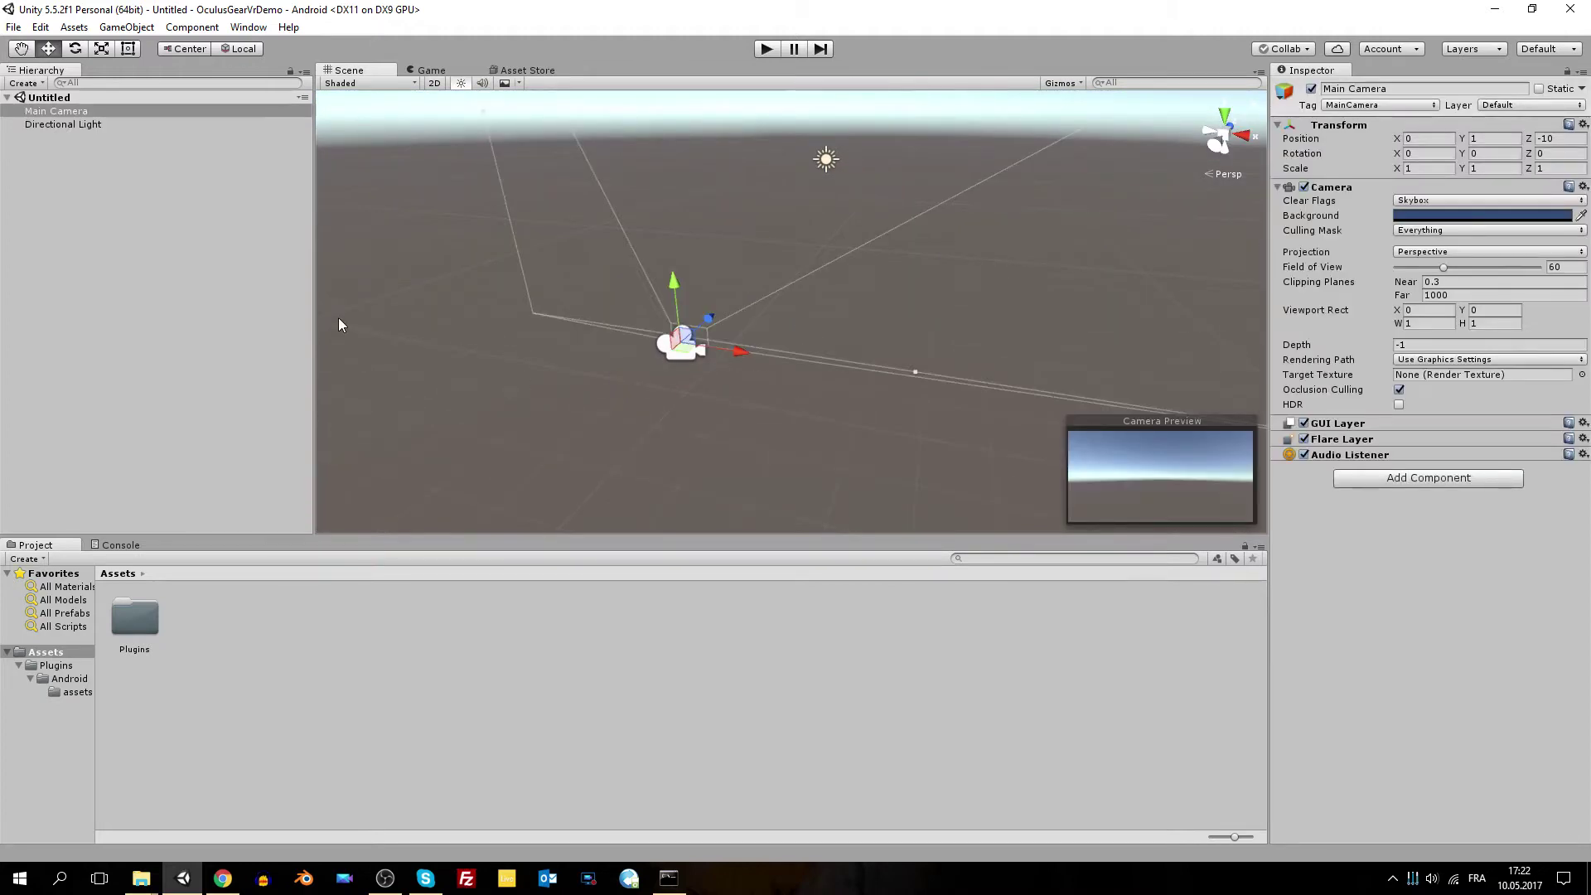
pyautogui.moveTo(313, 316); pyautogui.dragTo(187, 323)
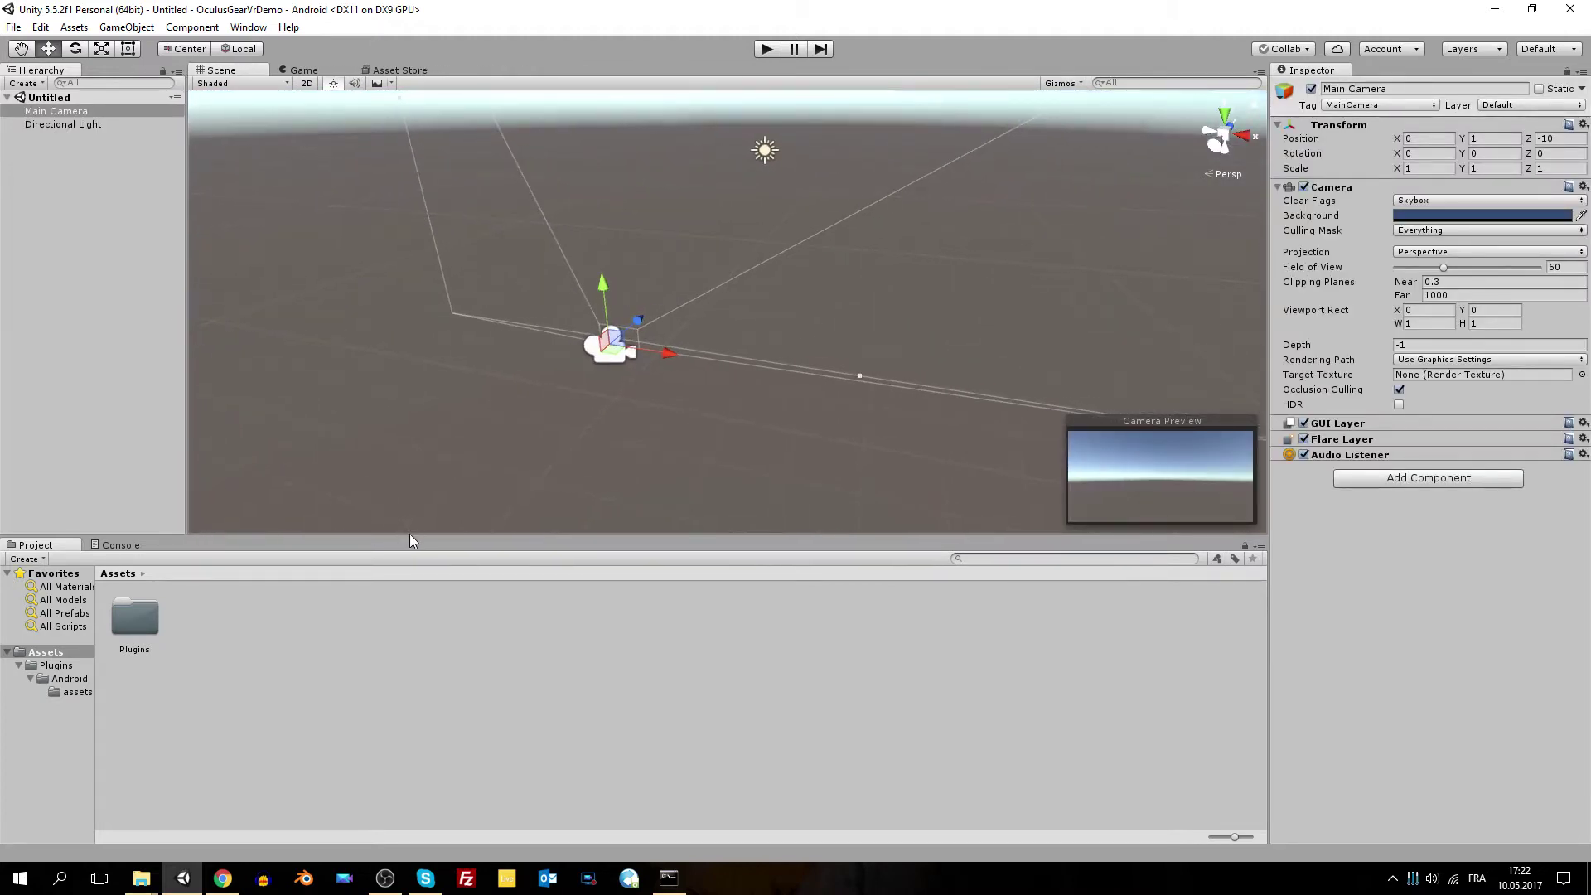
pyautogui.moveTo(409, 534); pyautogui.dragTo(412, 621)
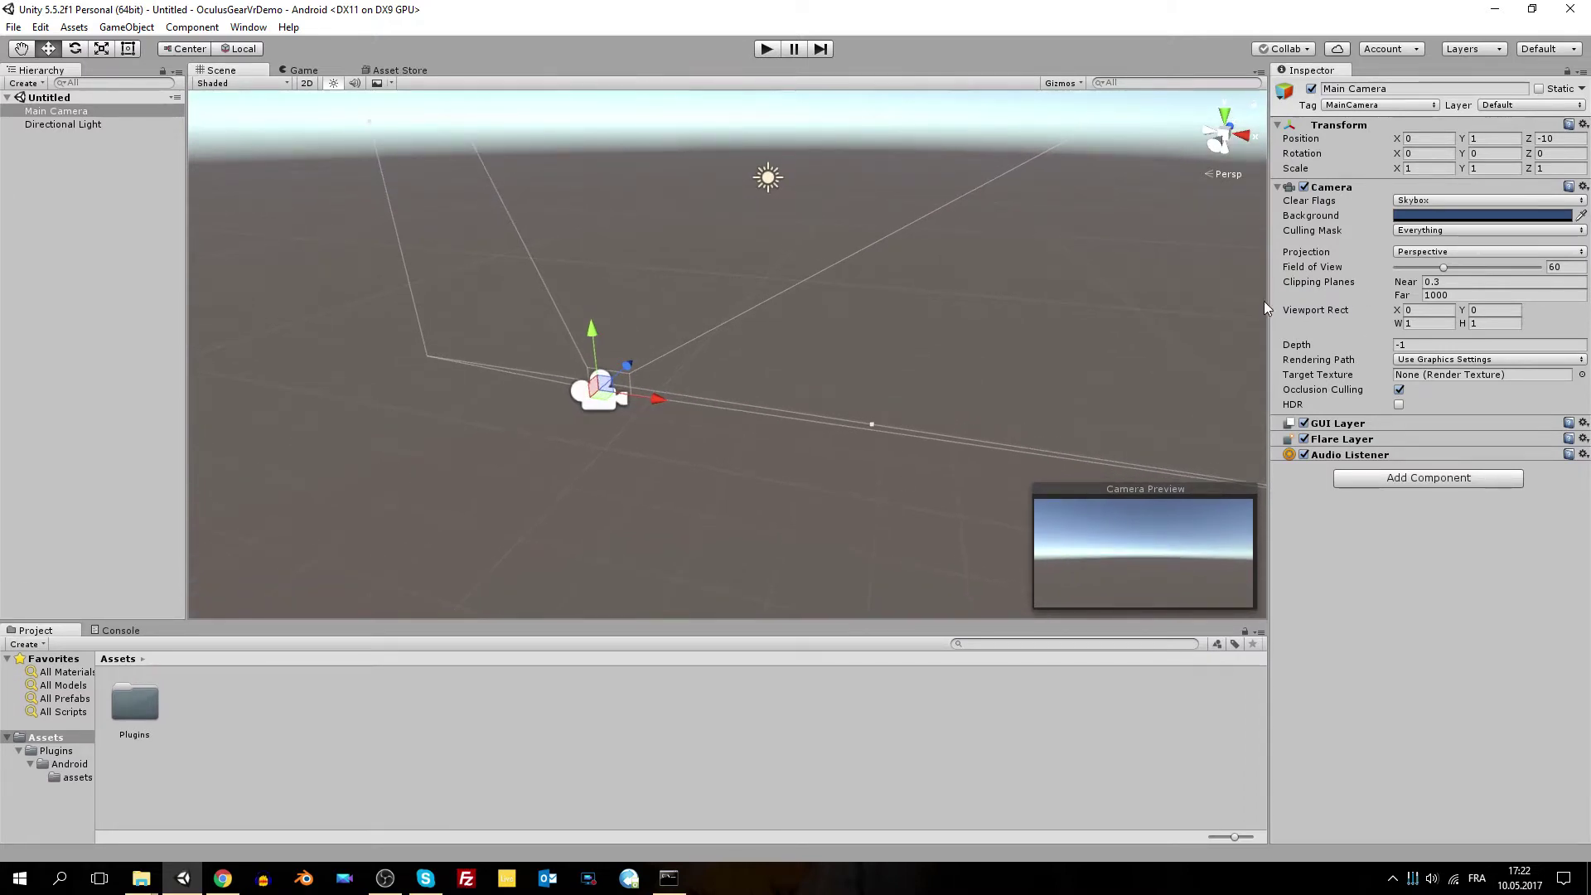
pyautogui.moveTo(1268, 308); pyautogui.dragTo(1357, 313)
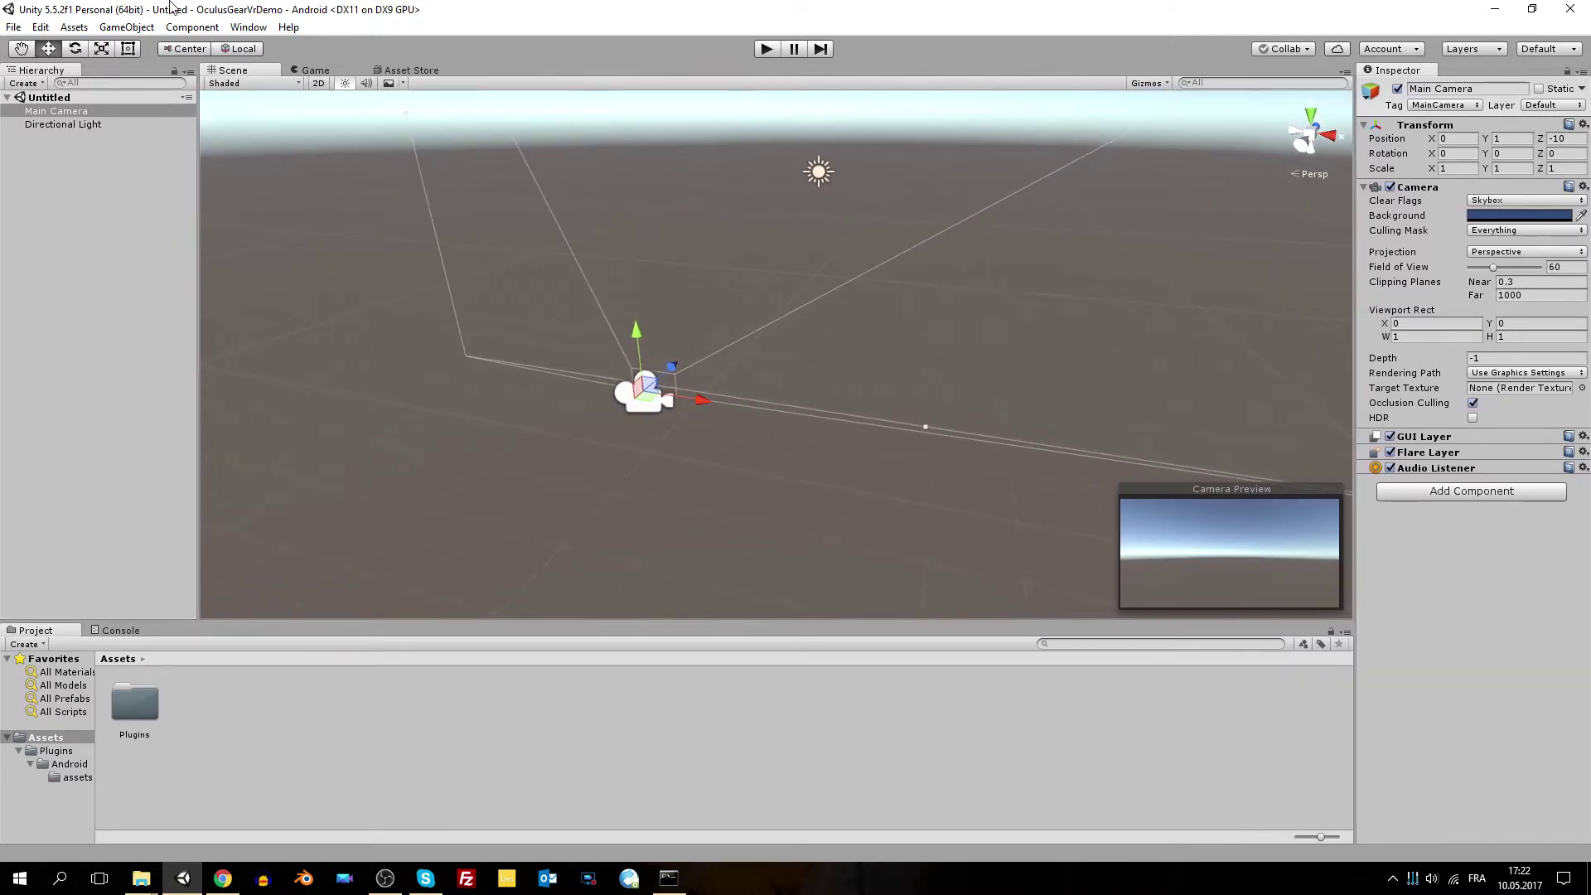
# - In the project's Time settings, set both the Fixed Timestep and the Maximum Allowed Timestep to 0.0166666
pyautogui.click(65, 31)
pyautogui.moveTo(46, 30)
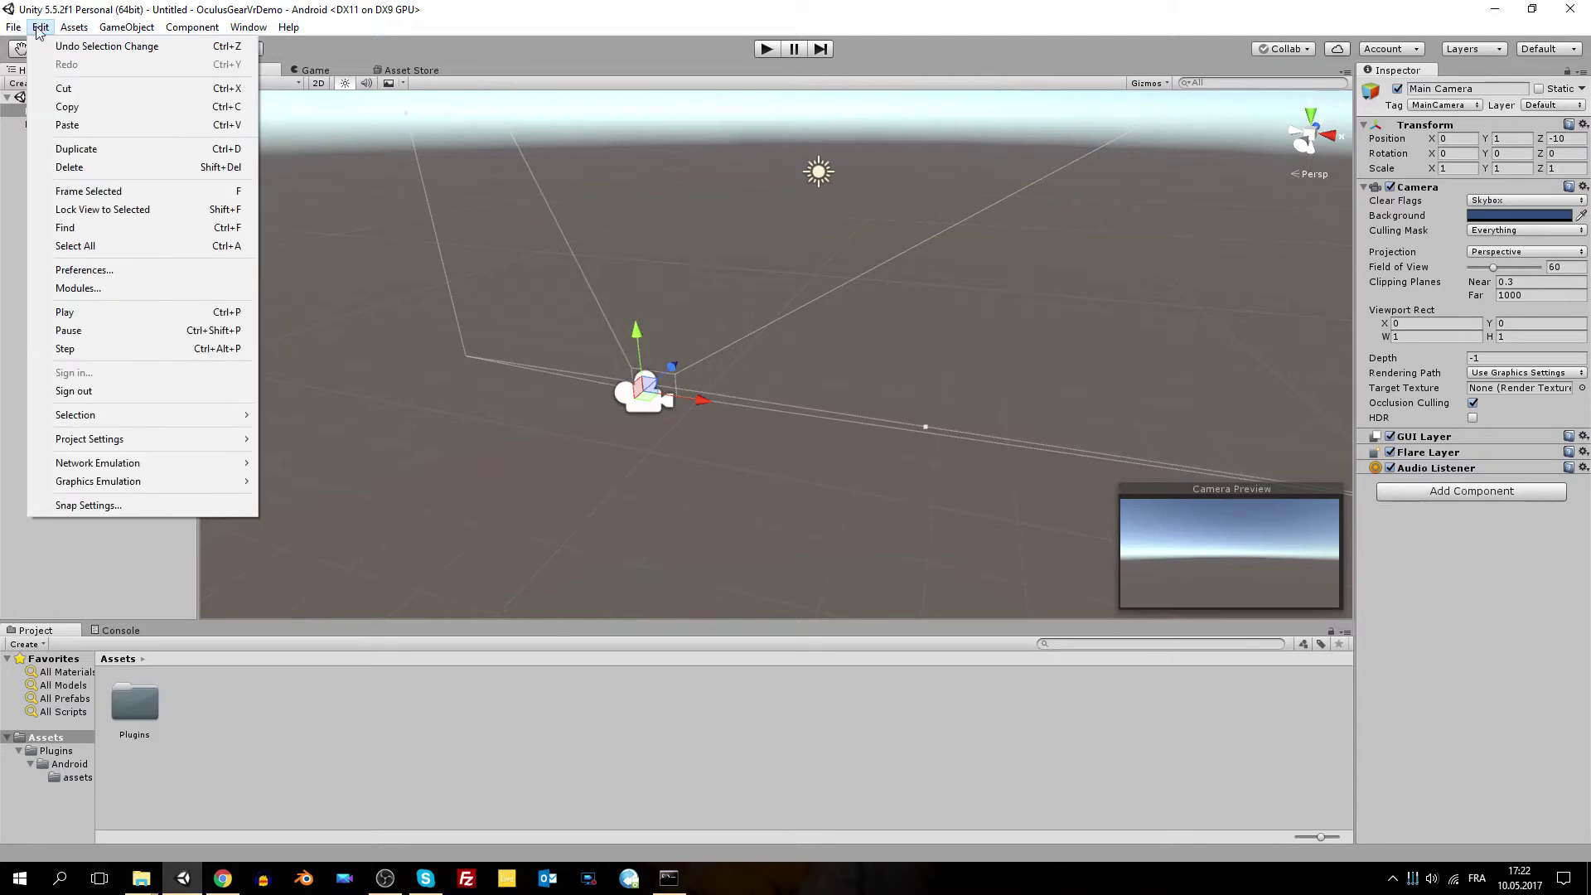
pyautogui.moveTo(106, 445)
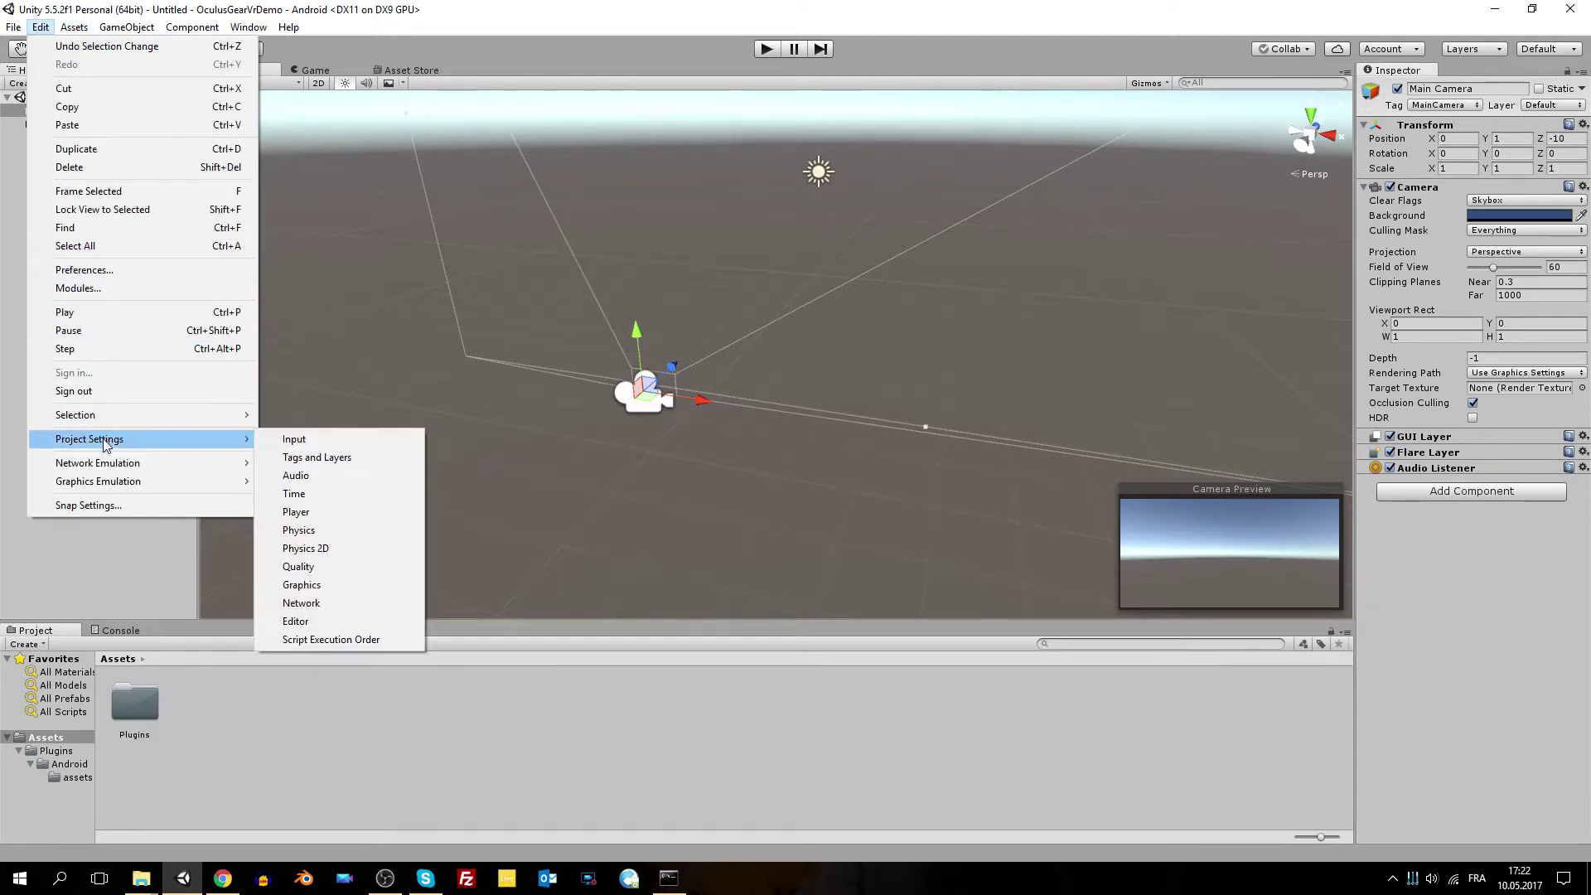
pyautogui.click(295, 495)
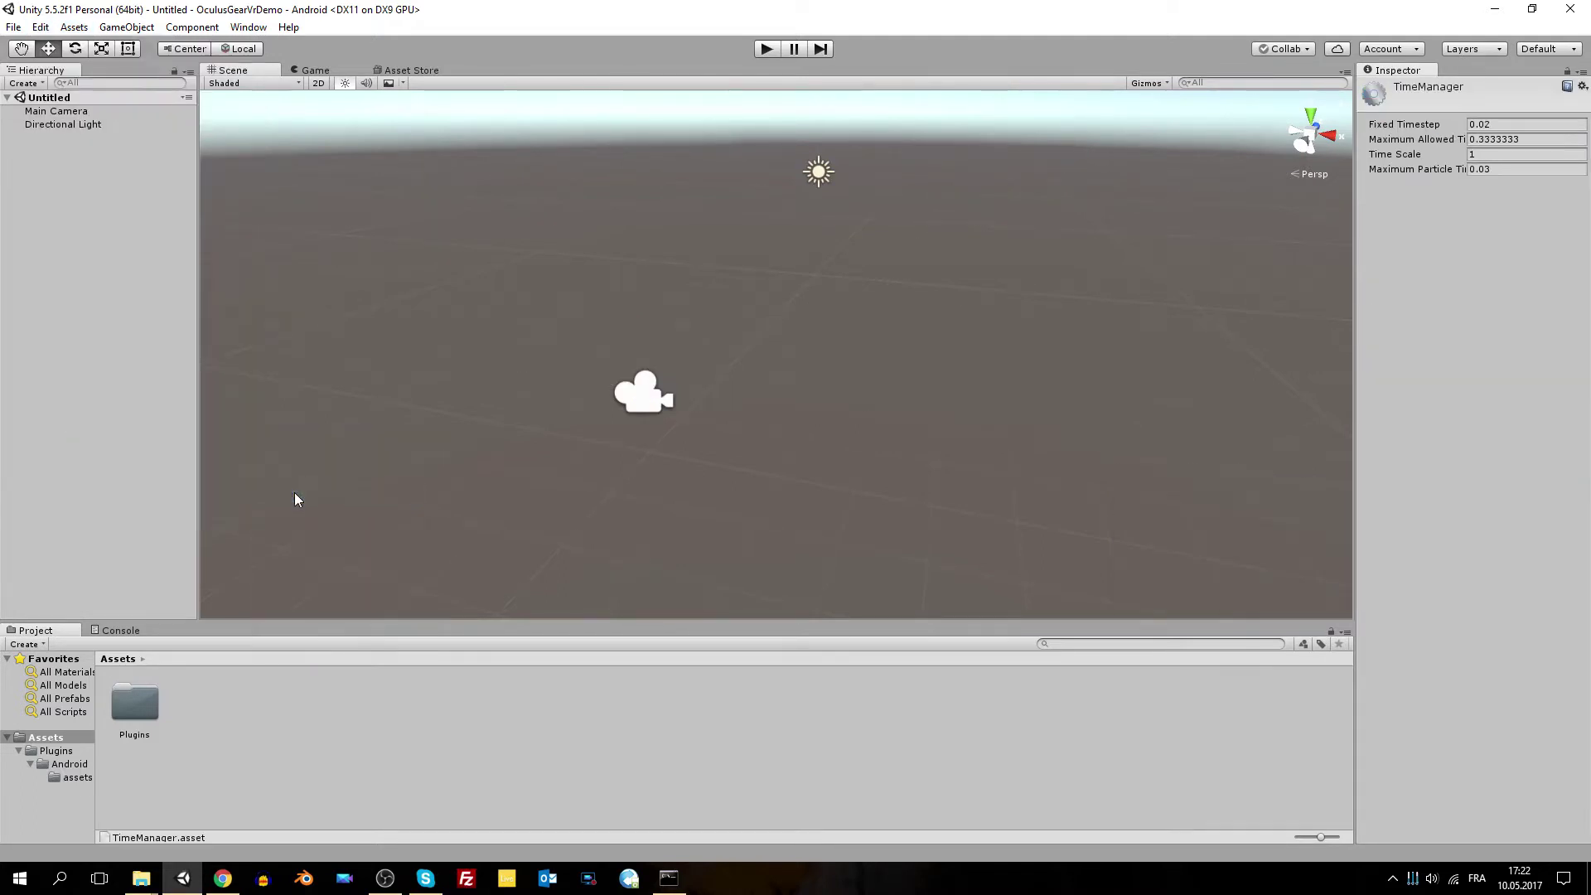
pyautogui.click(1494, 124)
pyautogui.write('0')
pyautogui.press('Return')
pyautogui.hotkey('ctrl', 'c')
pyautogui.click(1536, 137)
pyautogui.hotkey('ctrl', 'v')
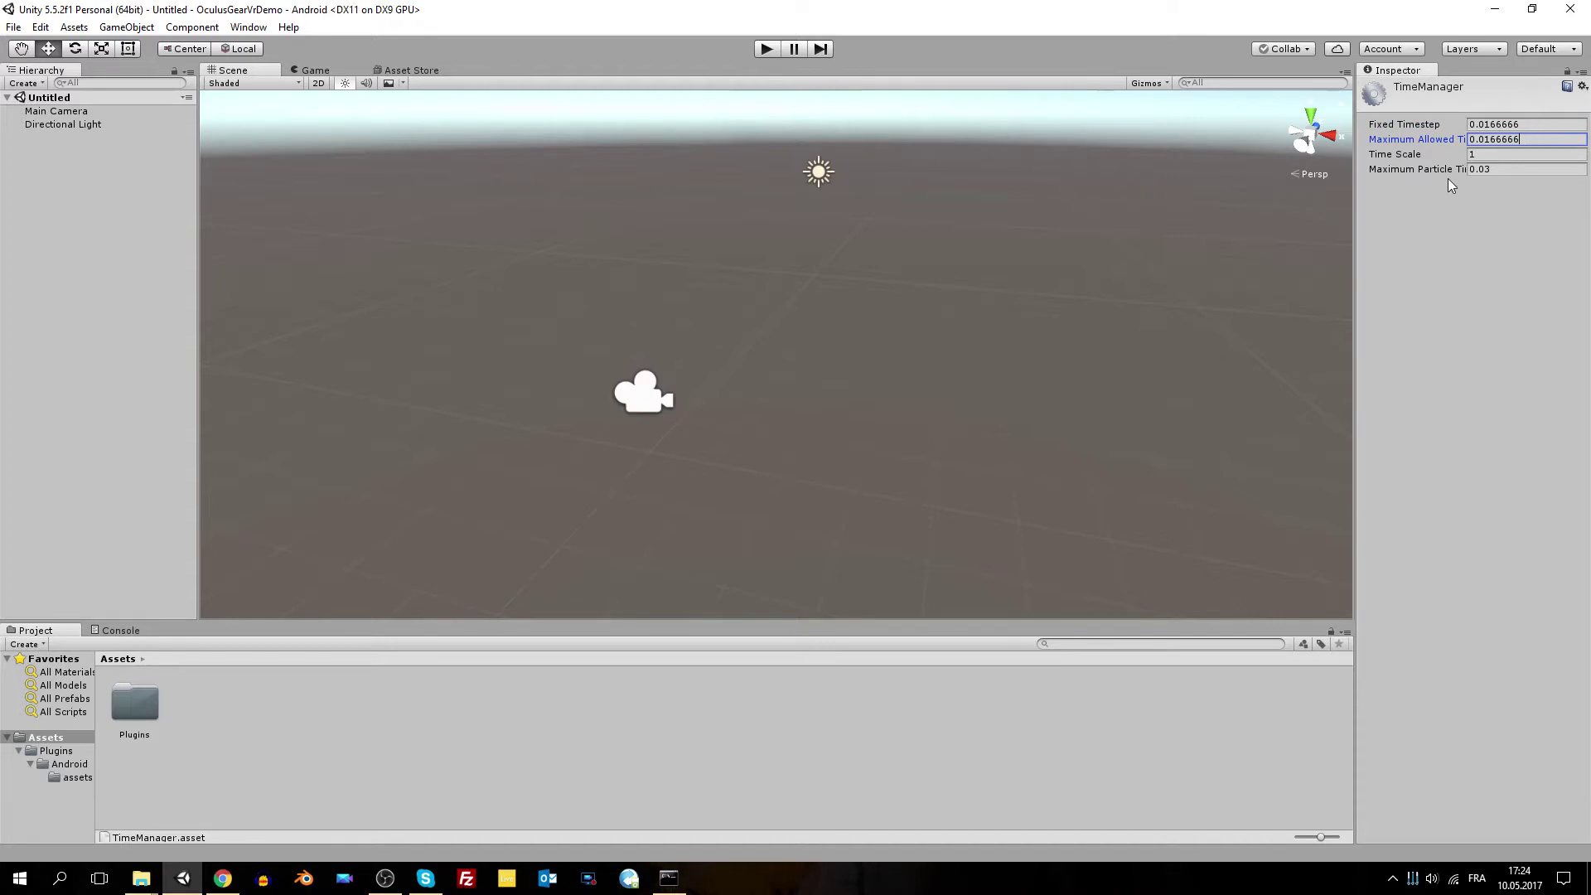
# - Save the current scene as demo in the project's Assets folder
pyautogui.hotkey('ctrl', 's')
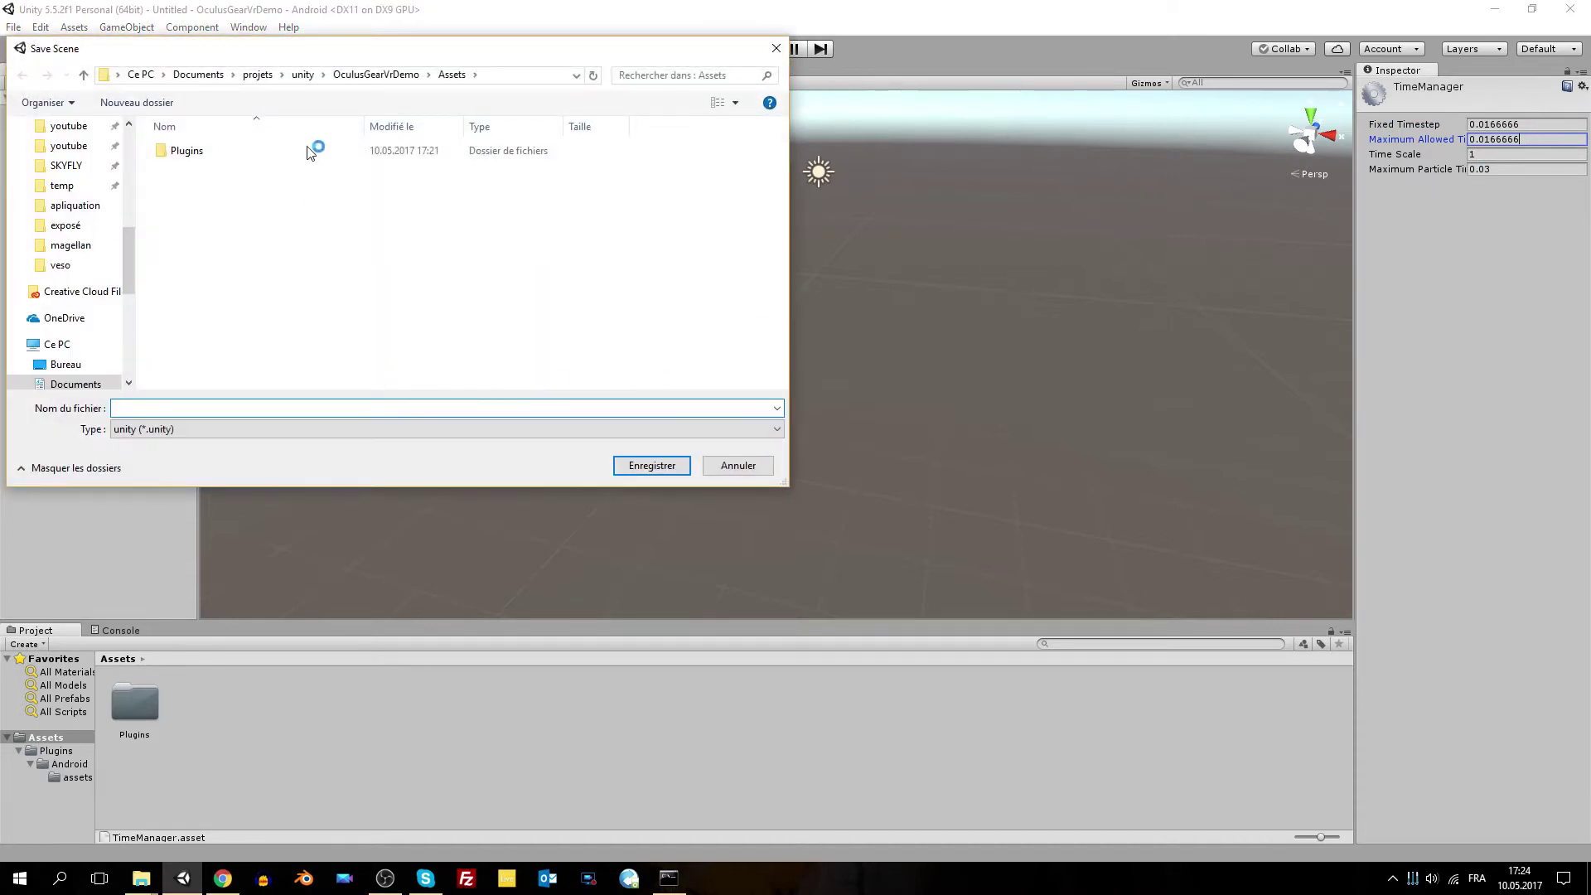
pyautogui.moveTo(354, 50); pyautogui.dragTo(688, 259)
pyautogui.write('demo')
pyautogui.press('Return')
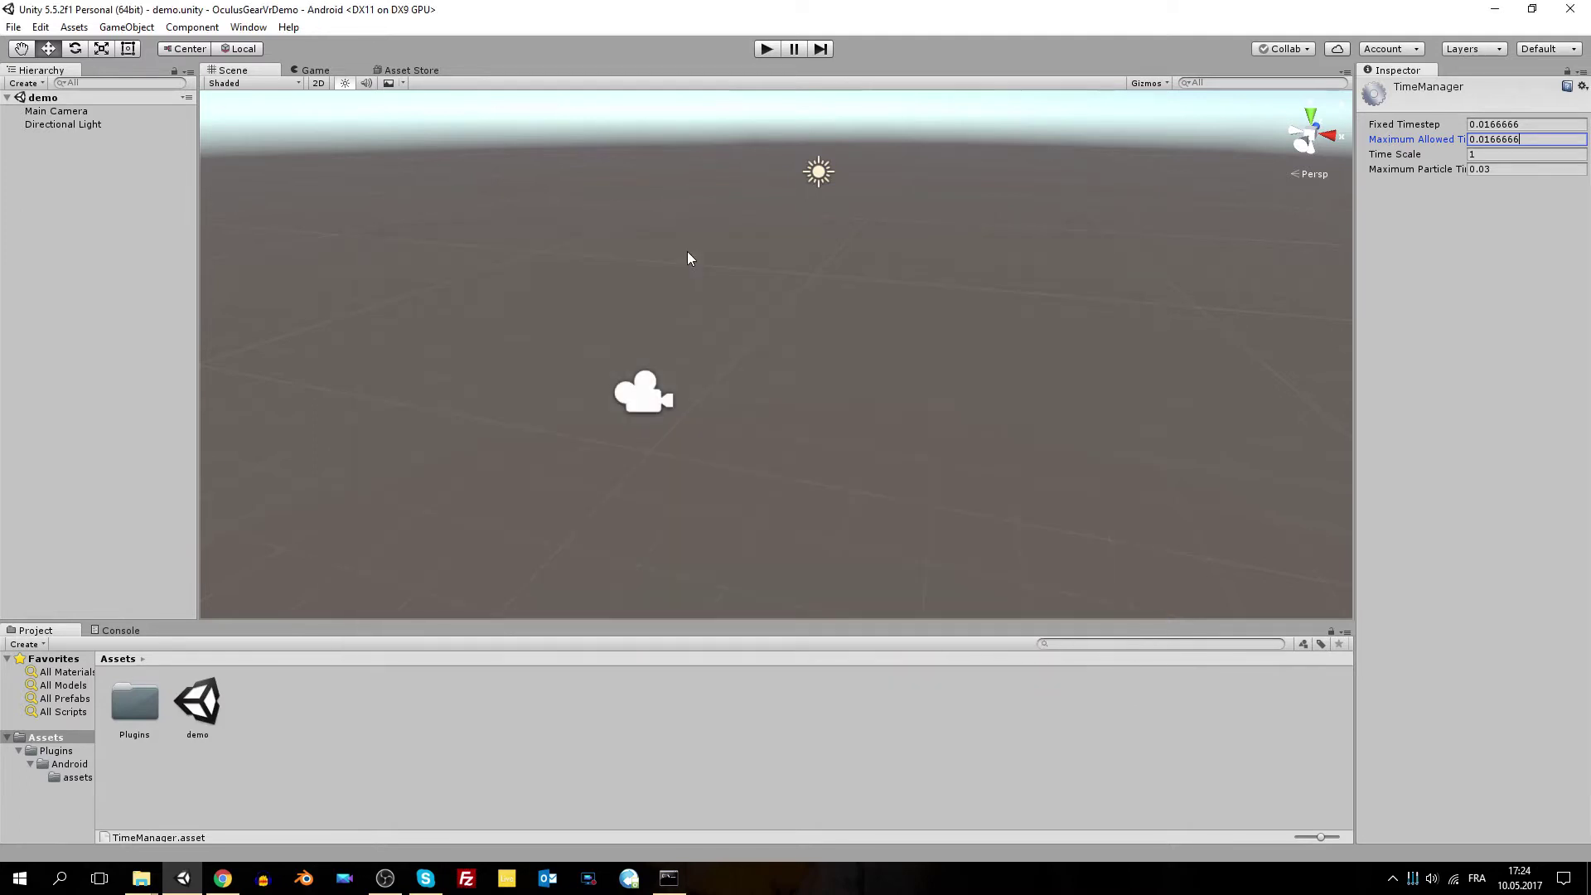
# - Add a 3D cube to the demo scene and move it away from the Main Camera
pyautogui.click(1475, 154)
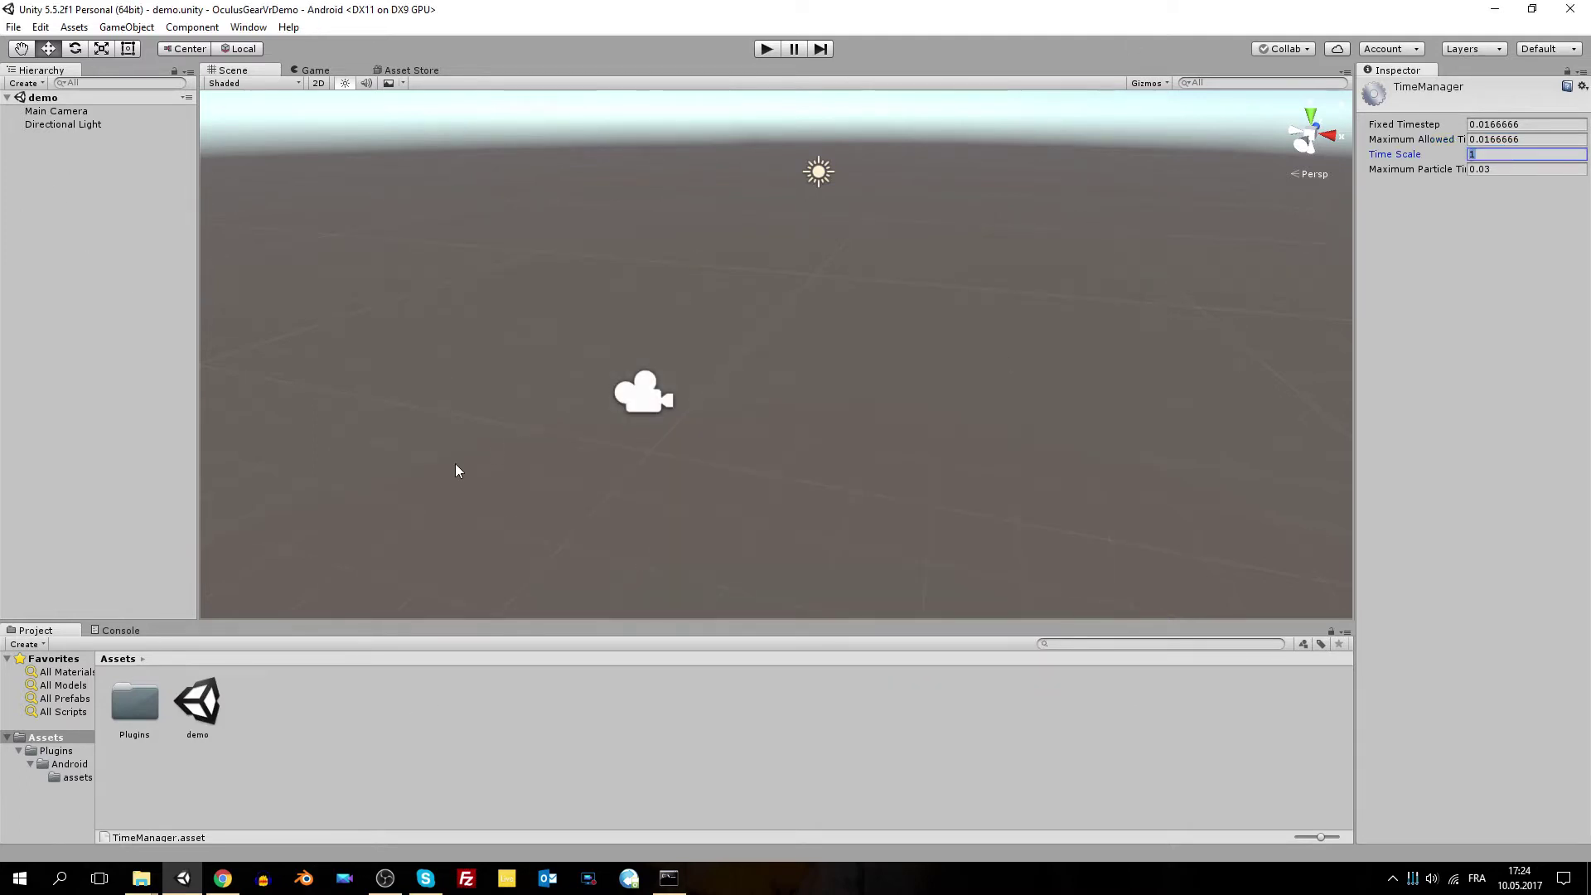
pyautogui.click(139, 477)
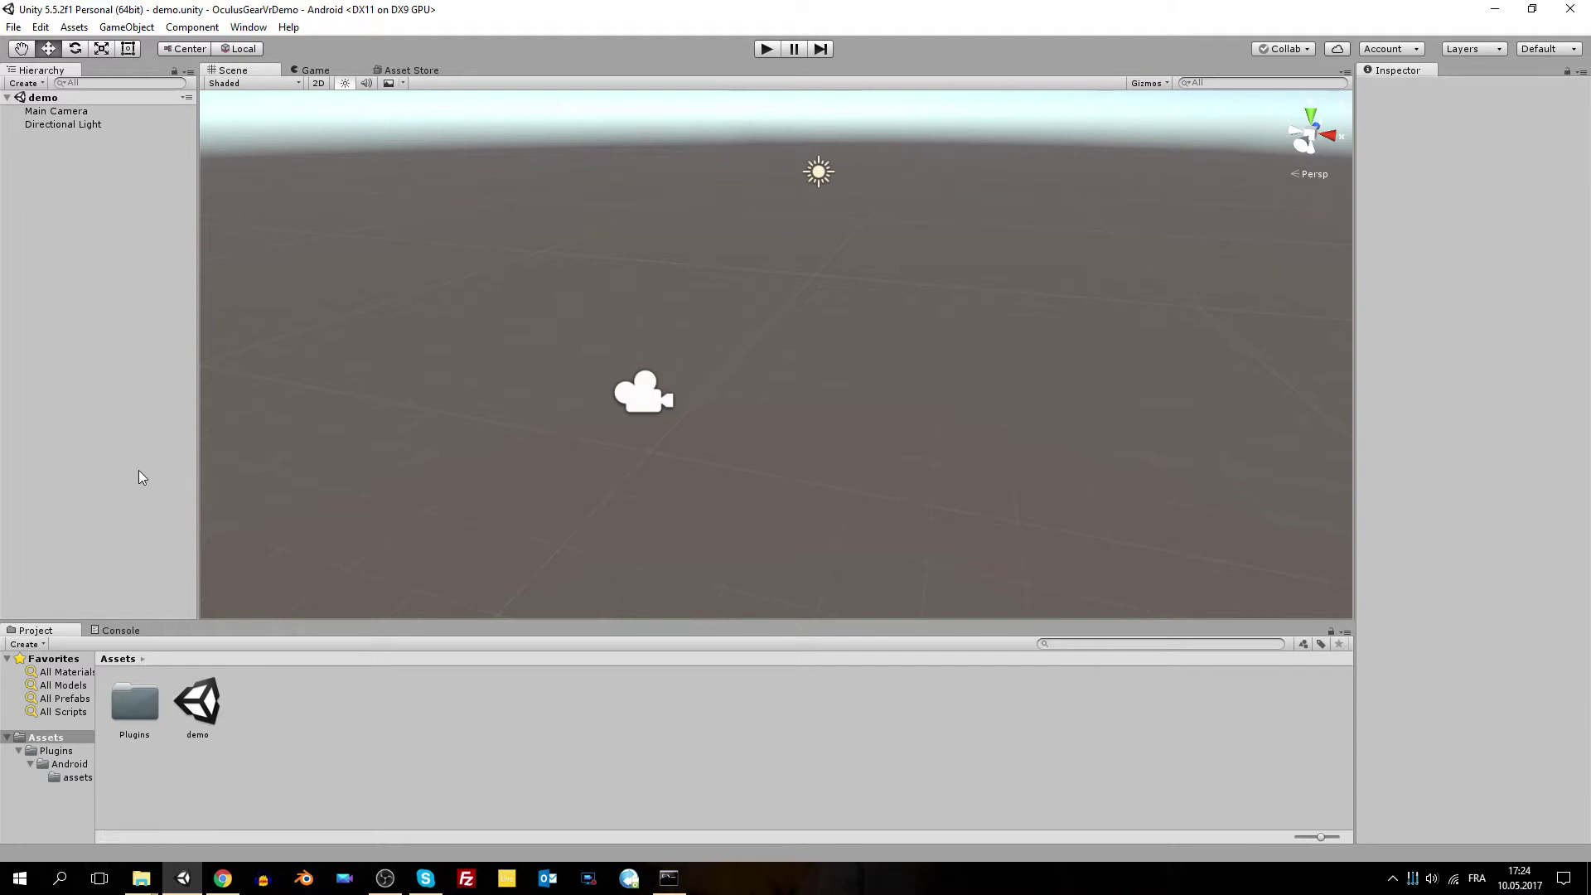
pyautogui.click(634, 394)
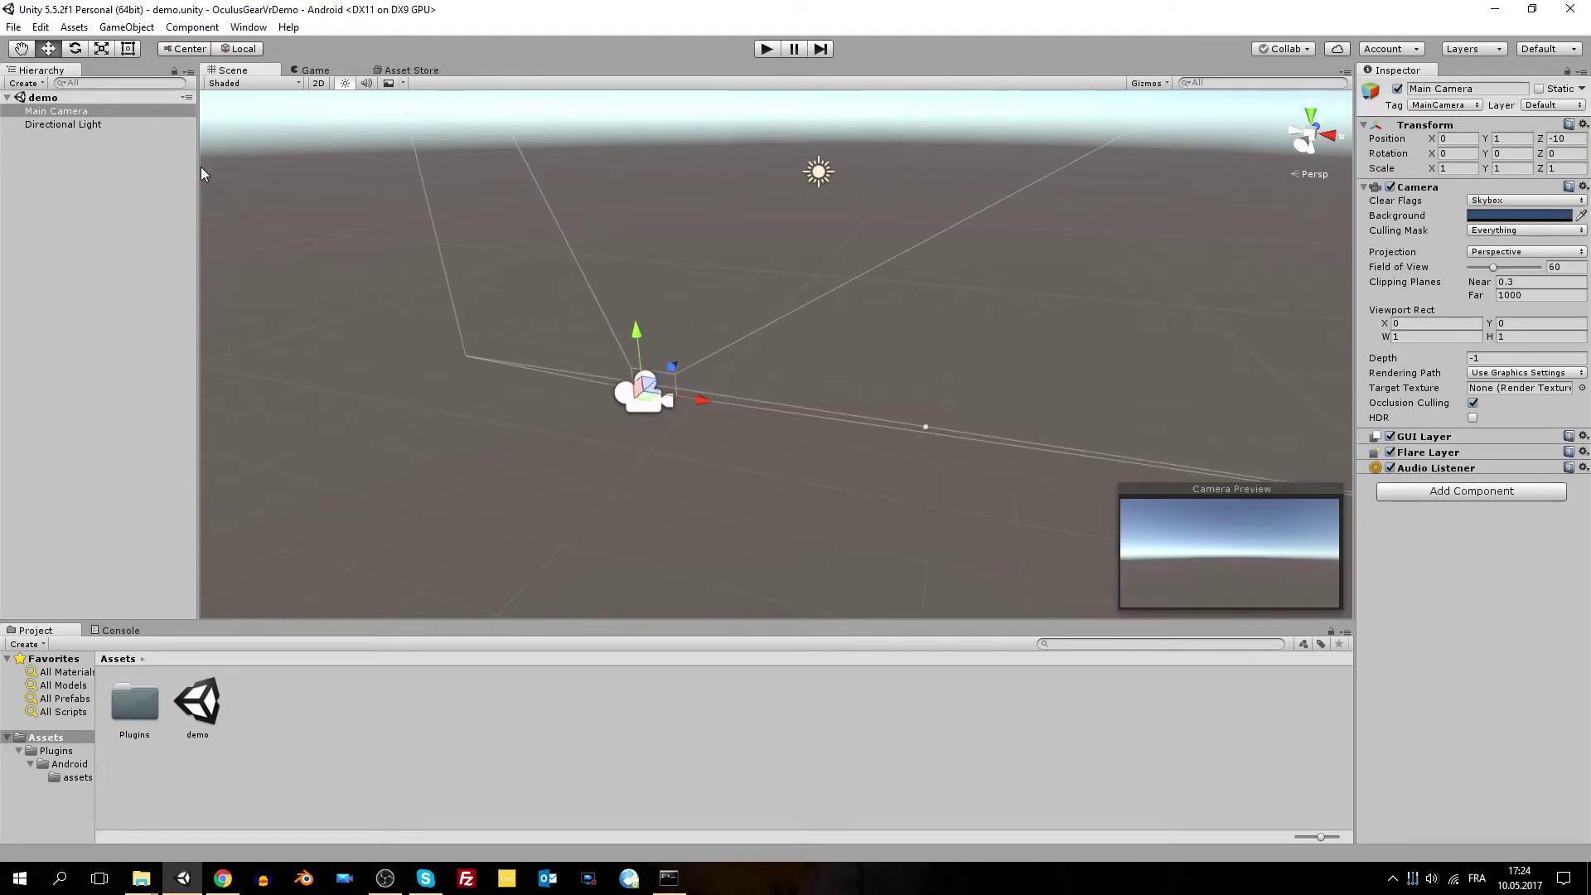
pyautogui.click(126, 27)
pyautogui.moveTo(249, 82)
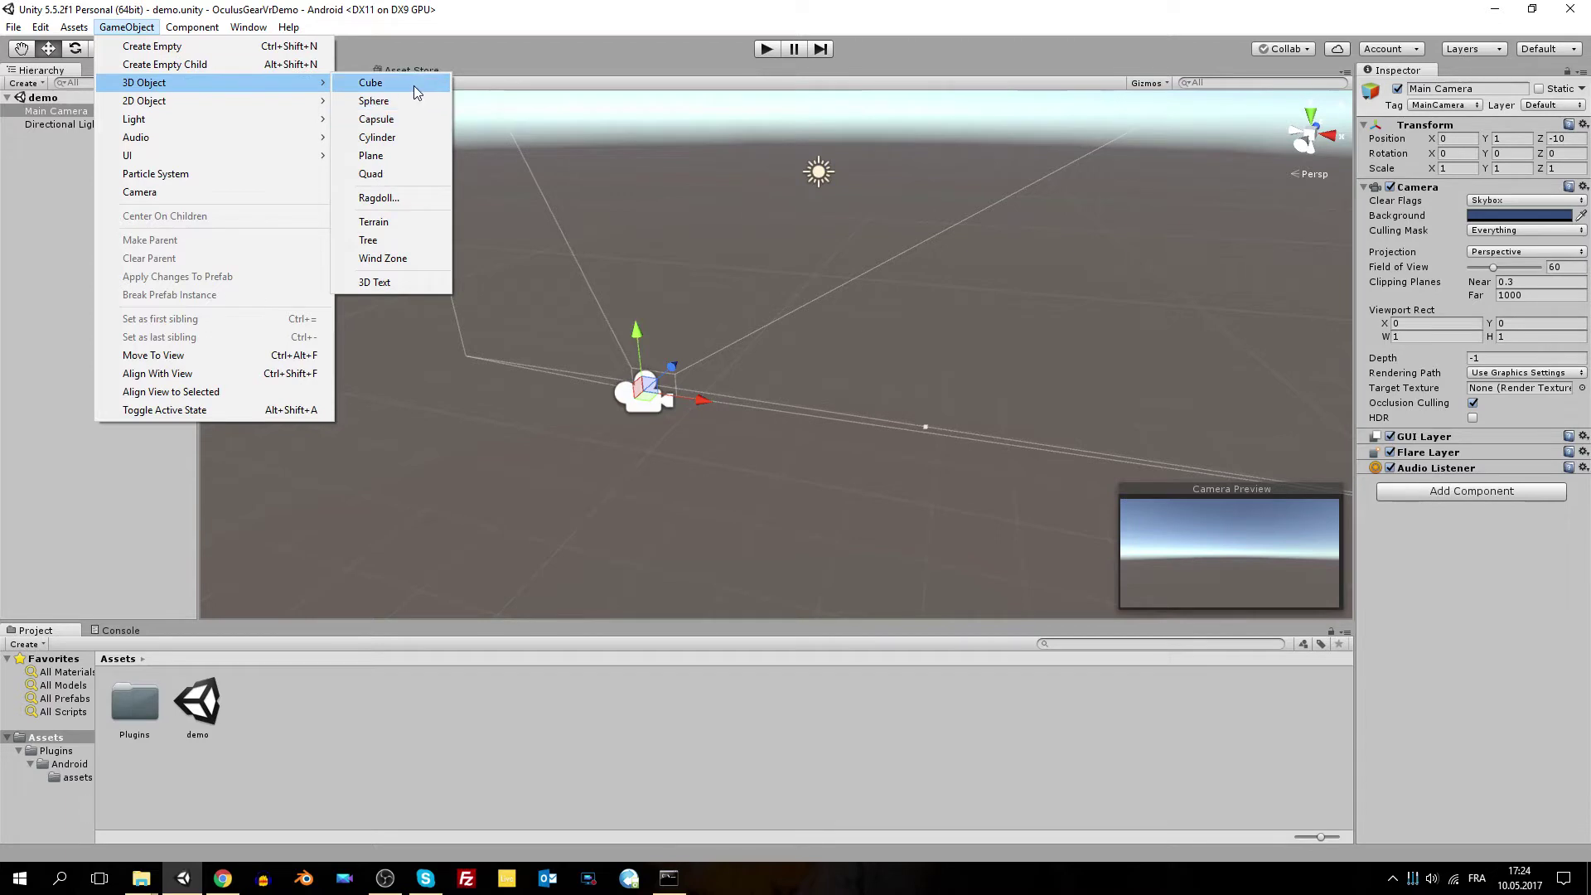
pyautogui.click(414, 86)
pyautogui.moveTo(763, 493); pyautogui.dragTo(391, 510, button='right')
pyautogui.press('d')
pyautogui.moveTo(938, 426); pyautogui.dragTo(882, 157)
# - Duplicate the cube three times, spreading the copies out around the Main Camera
pyautogui.hotkey('ctrl', 'd')
pyautogui.hotkey('ctrl', 'd')
pyautogui.moveTo(777, 204); pyautogui.dragTo(612, 520)
pyautogui.hotkey('ctrl', 'd')
pyautogui.keyDown('alt'); pyautogui.moveTo(964, 331); pyautogui.dragTo(604, 296); pyautogui.keyUp('alt')
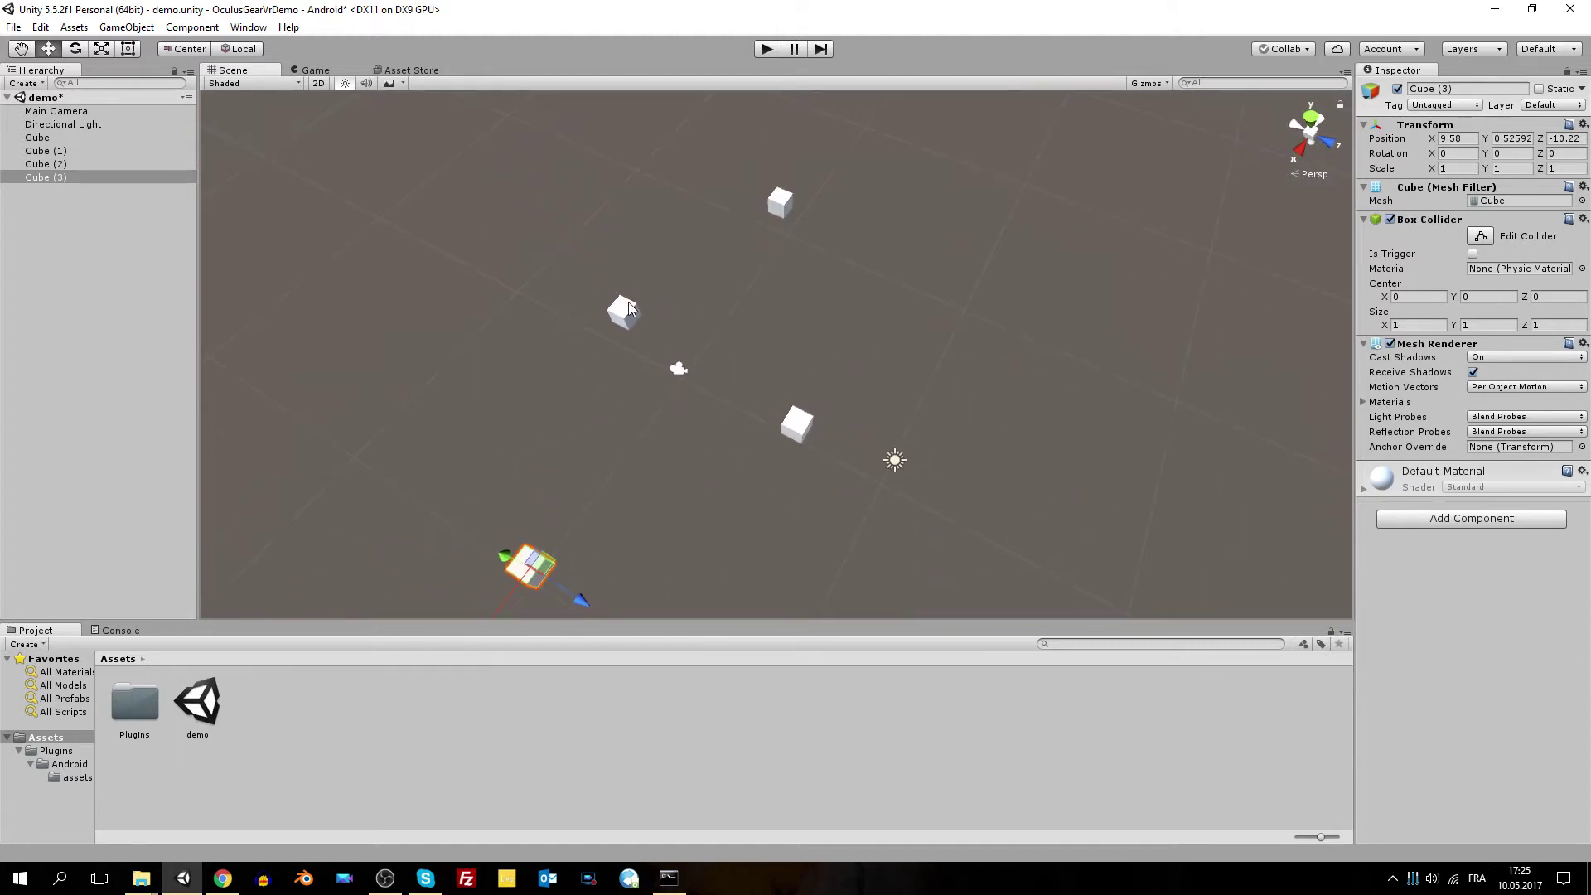
# - Adjust the cube placement around the camera, save the scene, and select the Main Camera
pyautogui.click(628, 303)
pyautogui.keyDown('ctrl'); pyautogui.moveTo(676, 338); pyautogui.dragTo(729, 361); pyautogui.keyUp('ctrl')
pyautogui.keyDown('ctrl'); pyautogui.moveTo(636, 381); pyautogui.dragTo(695, 368); pyautogui.keyUp('ctrl')
pyautogui.hotkey('ctrl', 's')
pyautogui.press('w')
pyautogui.moveTo(796, 370); pyautogui.dragTo(1075, 274, button='right')
pyautogui.click(750, 398)
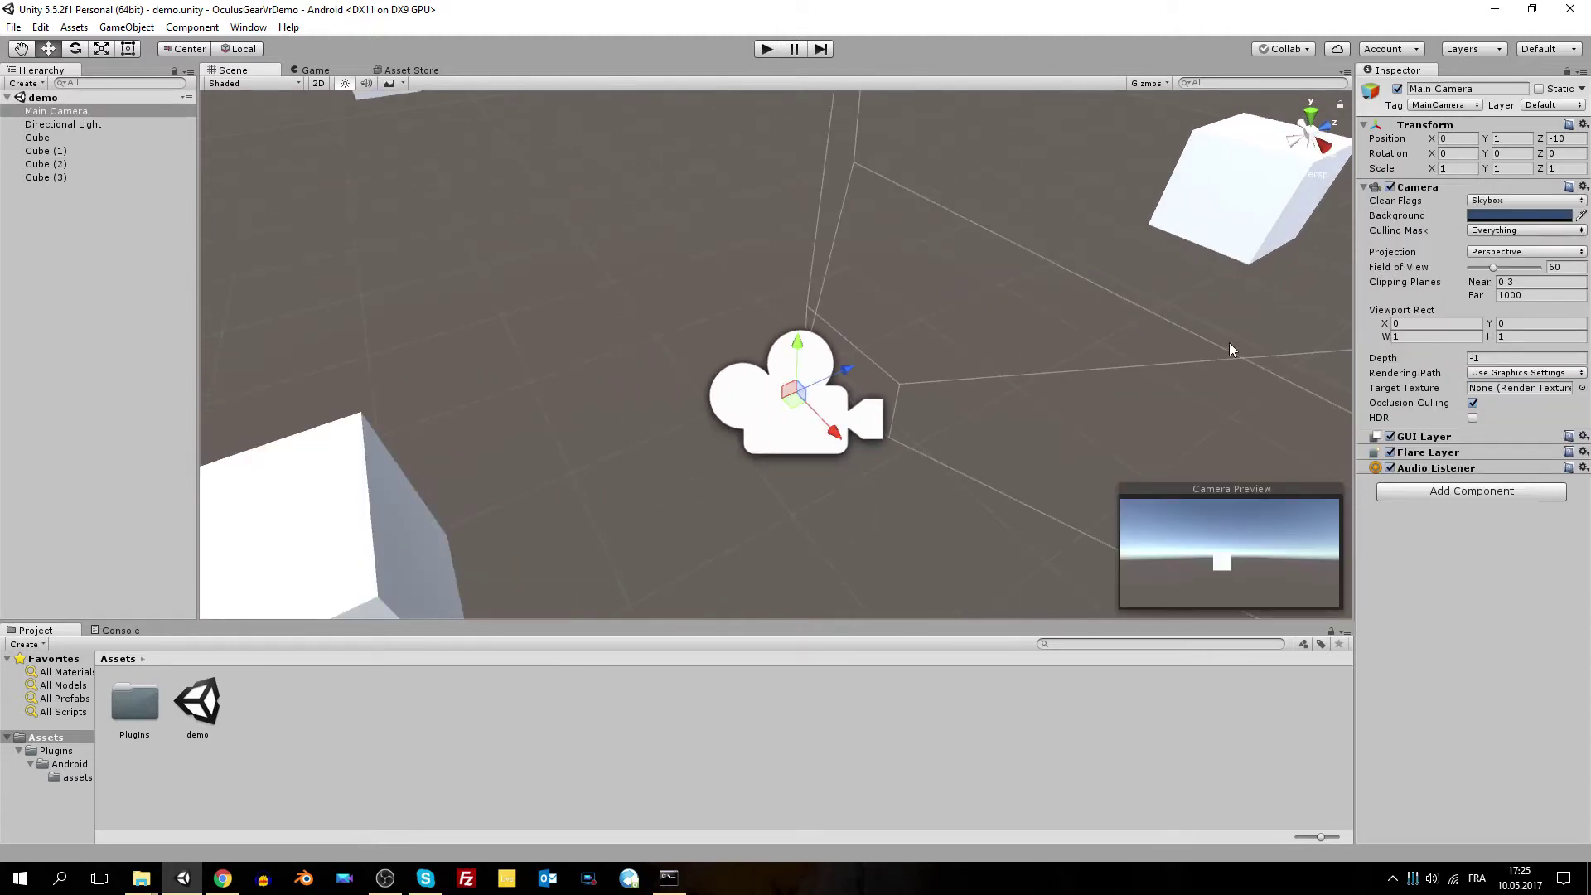
# - Open the Build Settings and add the open demo scene to the scenes in the build
pyautogui.click(13, 26)
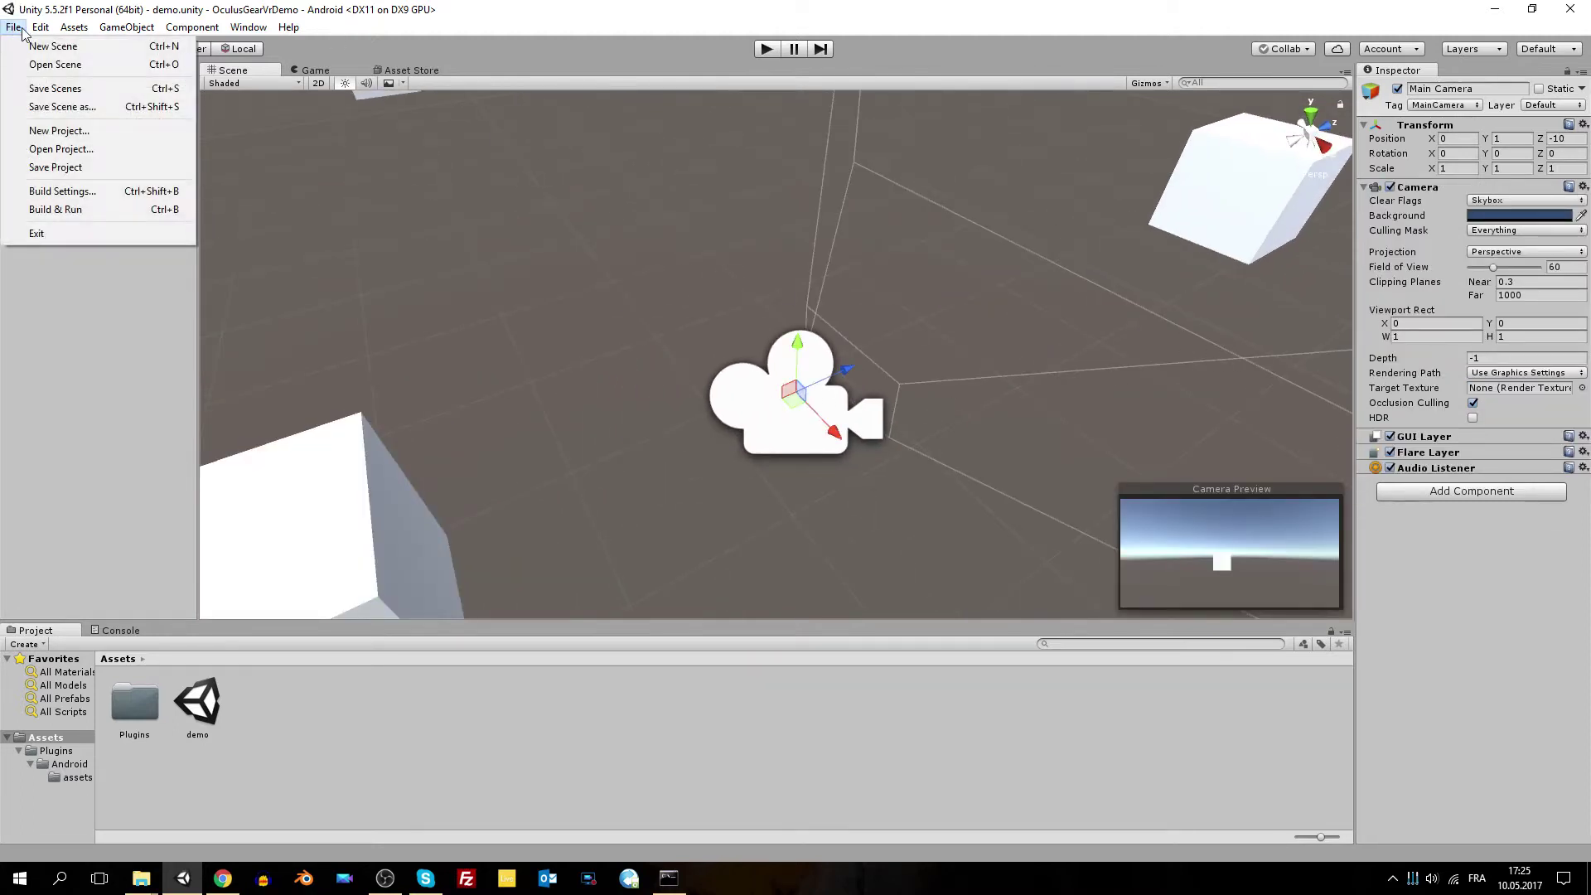
pyautogui.click(35, 194)
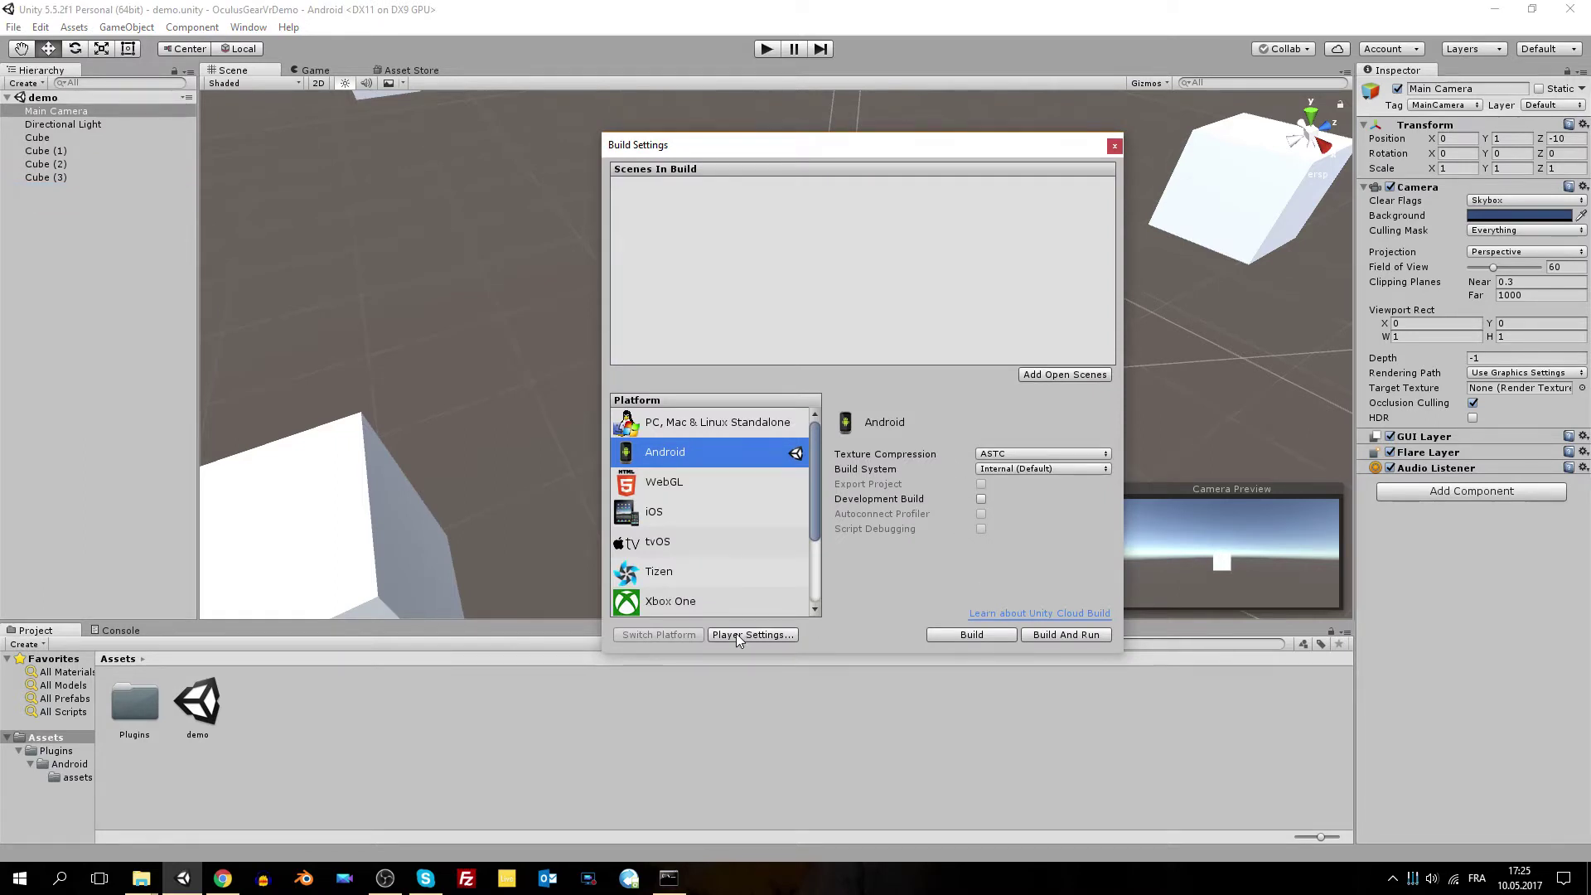
pyautogui.click(1067, 375)
# - Open the Player Settings and set the company name to MPC
pyautogui.click(748, 634)
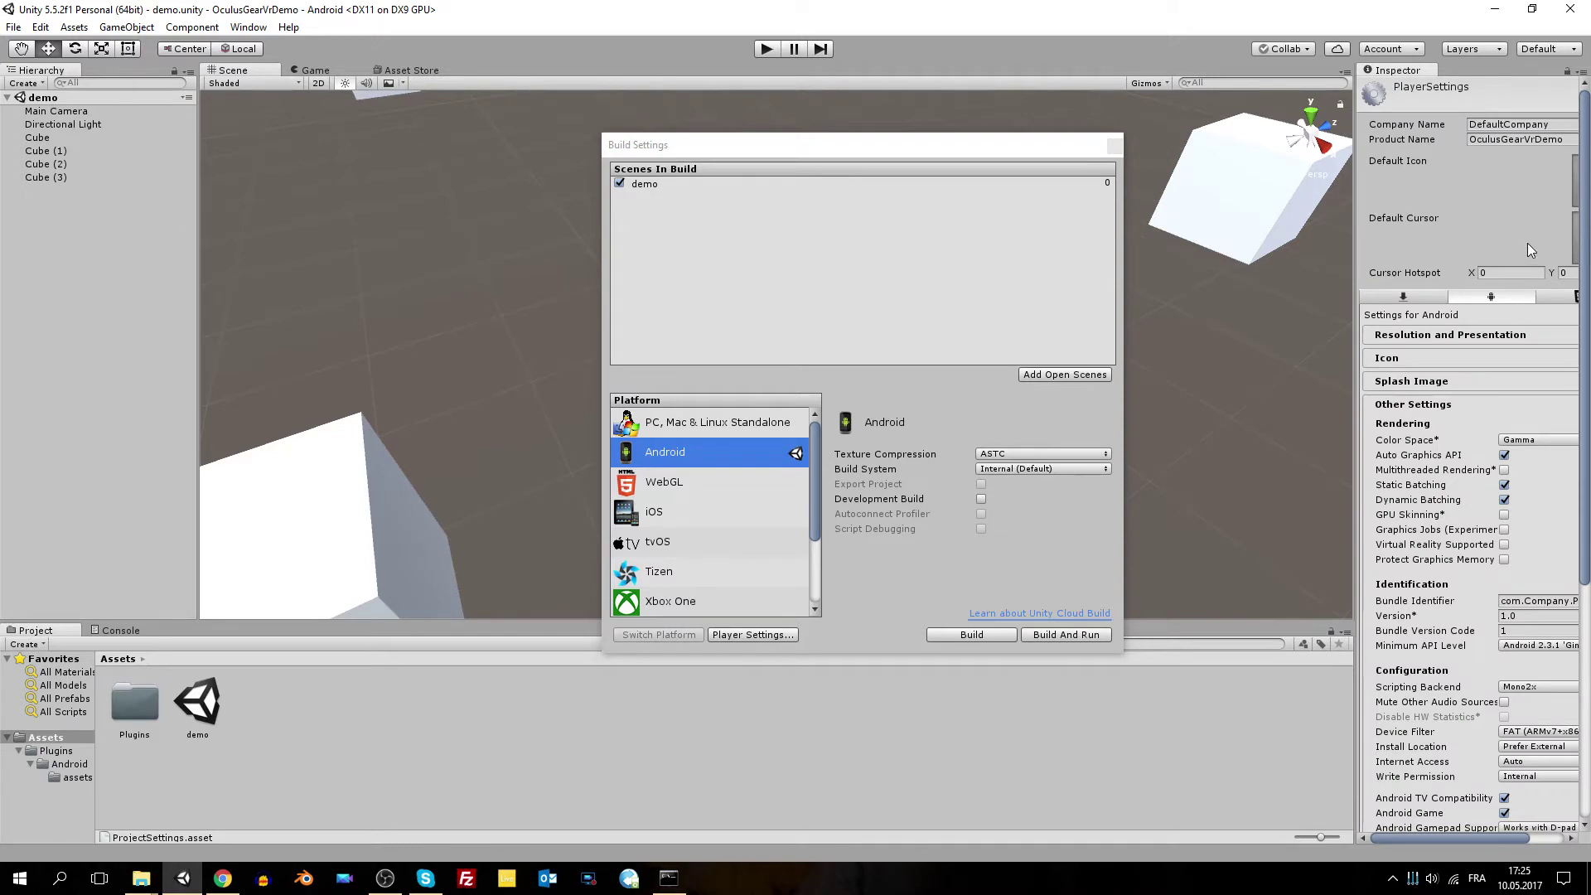
pyautogui.click(1567, 125)
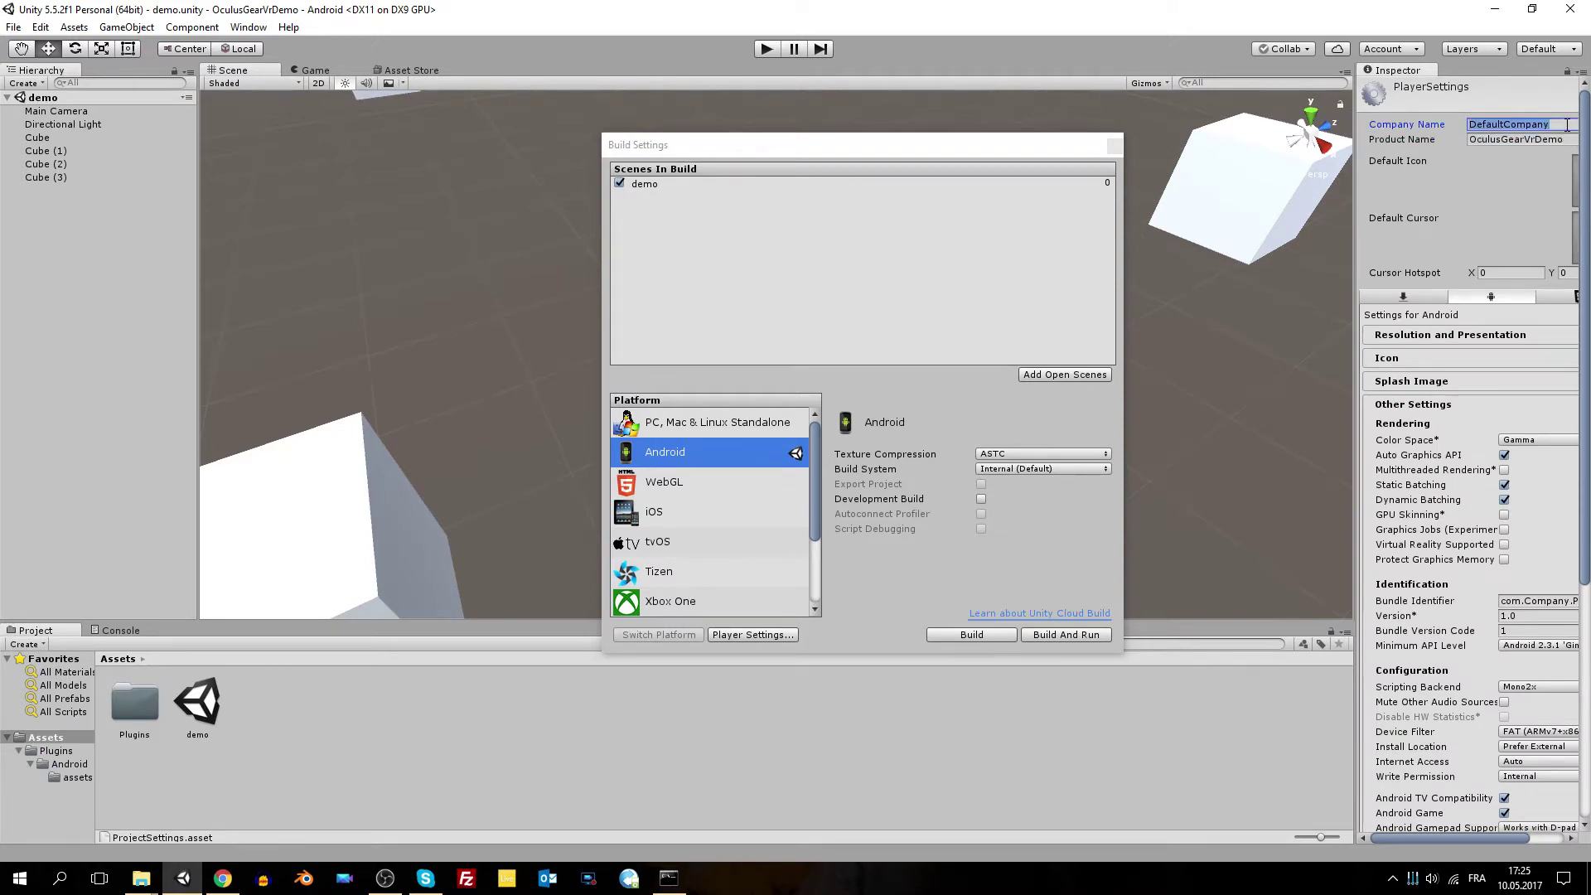
pyautogui.write('P')
pyautogui.write('MP')
# - Set the Android bundle identifier to com.mpc.oculus.test and the minimum API level to Android 4.4 'Kit Kat' (API level 19)
pyautogui.scroll(-2, 1494, 348)
pyautogui.moveTo(1498, 839); pyautogui.dragTo(1542, 837)
pyautogui.moveTo(1479, 555); pyautogui.dragTo(1580, 561)
pyautogui.press('BackSpace')
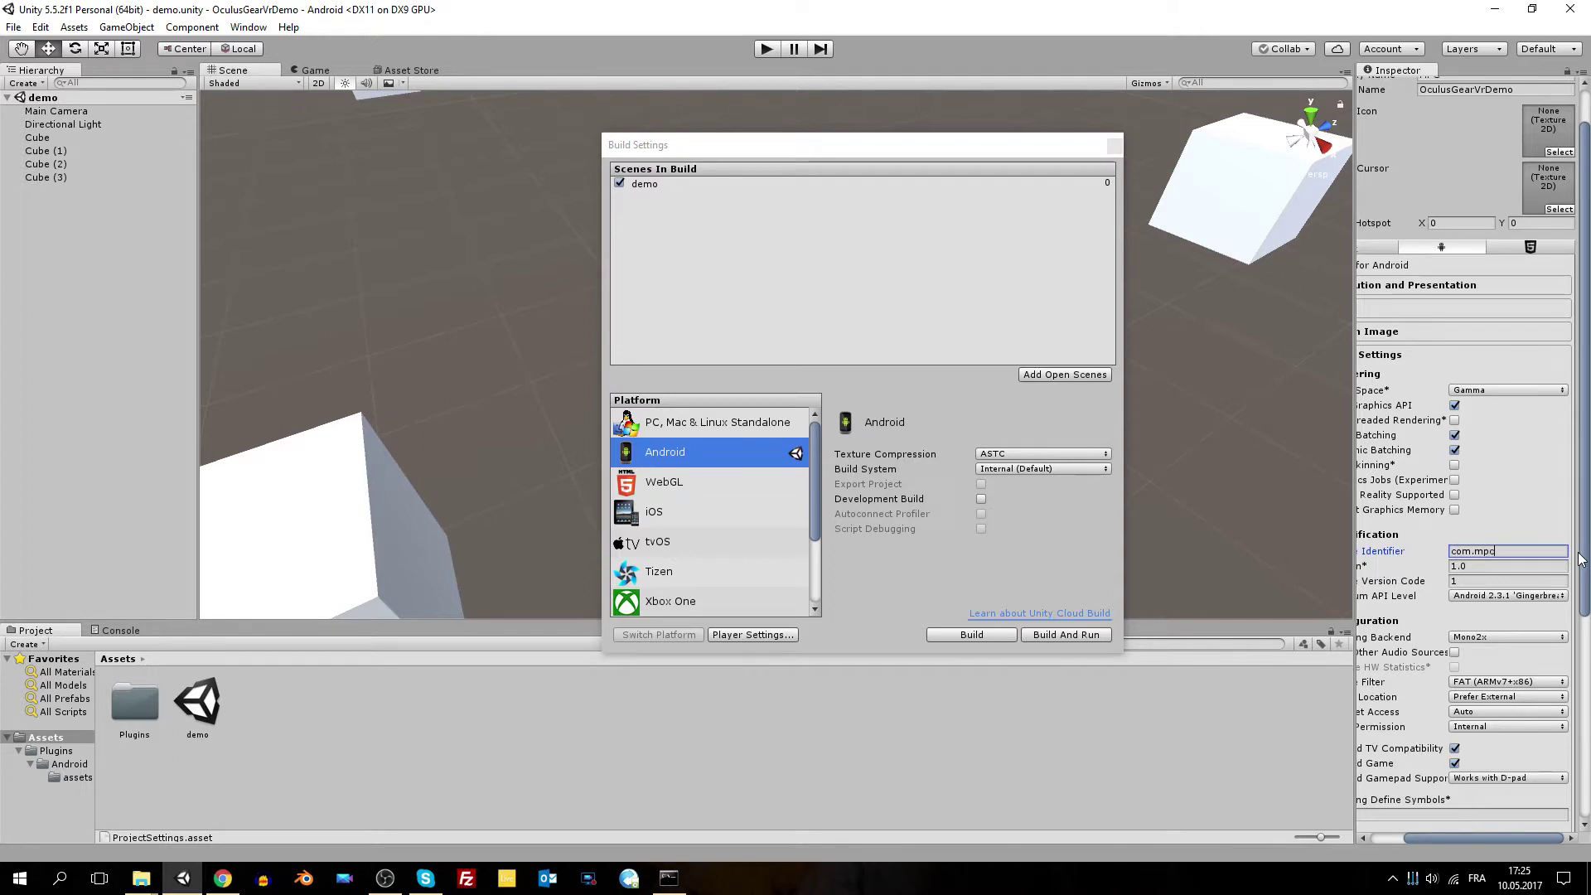
pyautogui.write('mpc.oculus.test')
pyautogui.click(1533, 595)
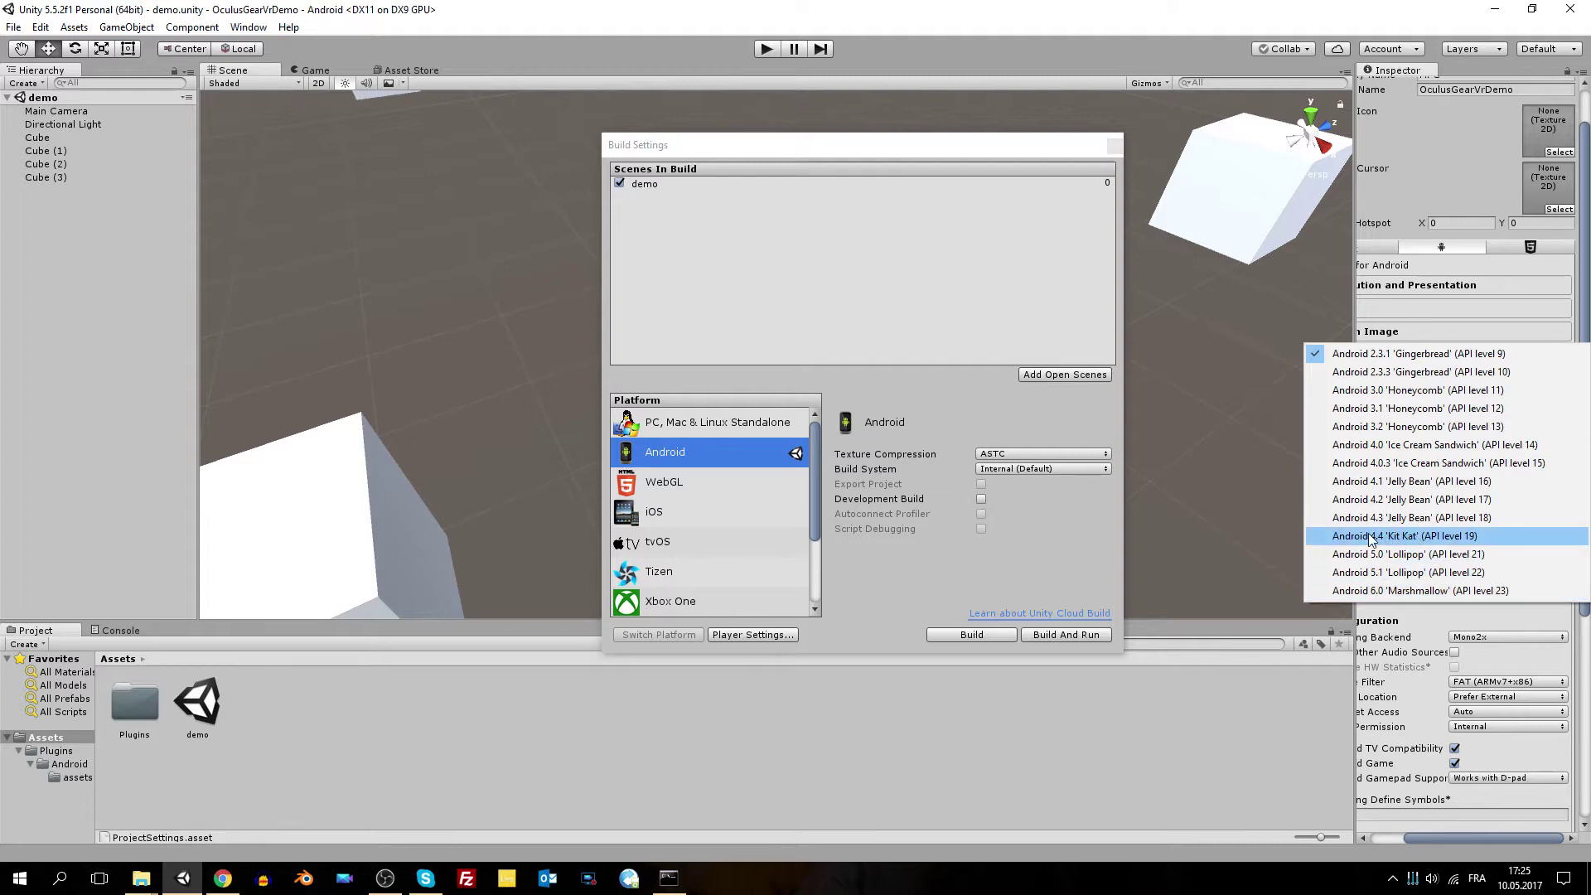
pyautogui.click(1434, 536)
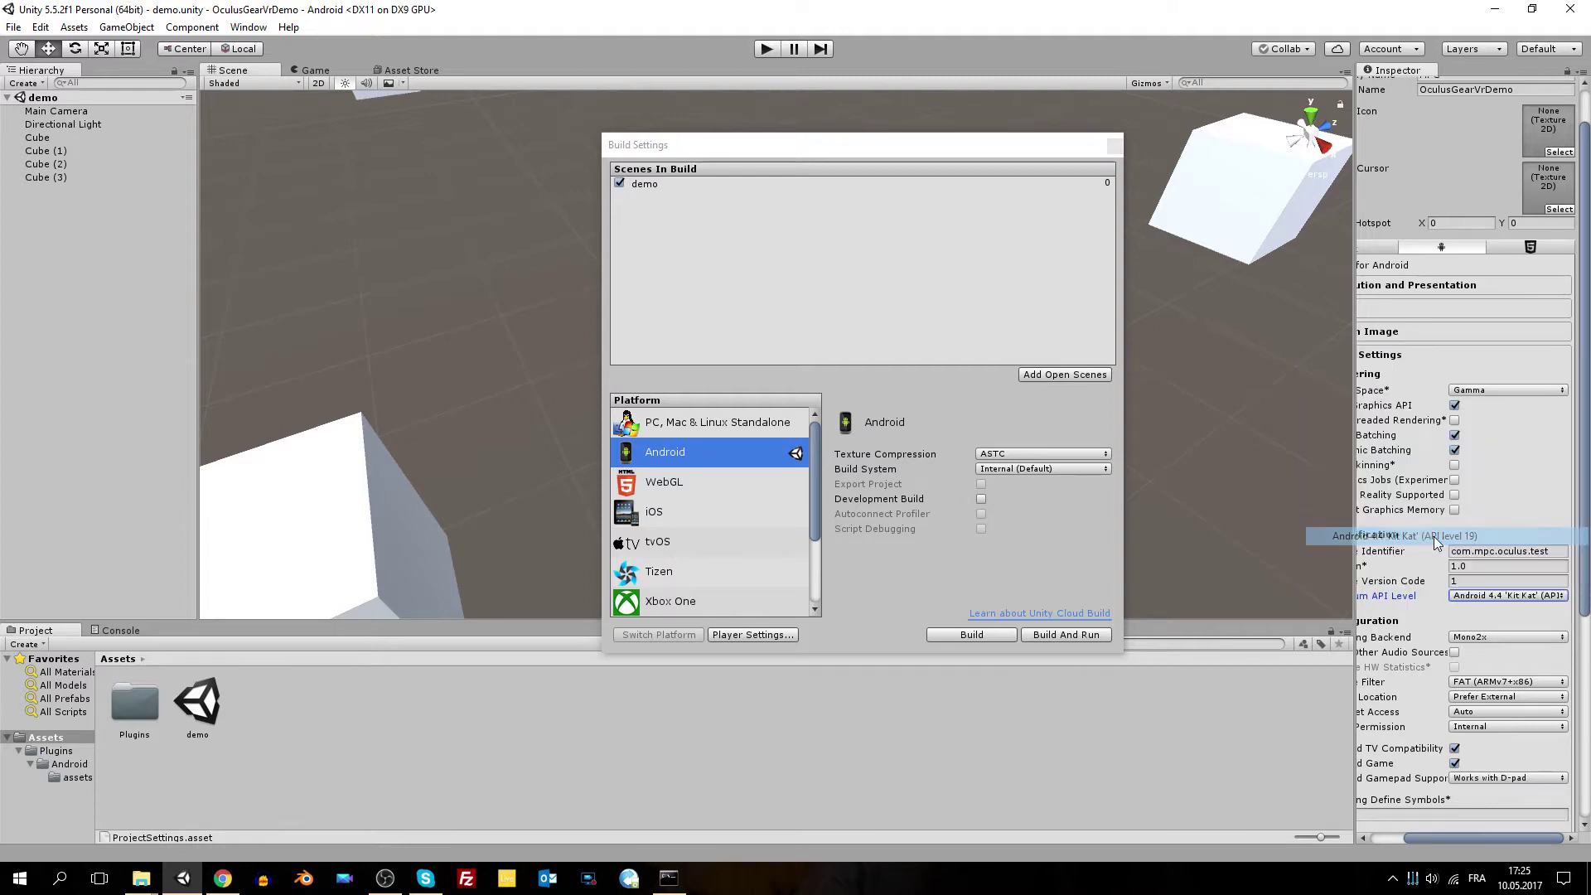
# - Review the Android splash image settings and check the texture choices for the virtual reality splash image without picking one
pyautogui.scroll(-4, 1527, 673)
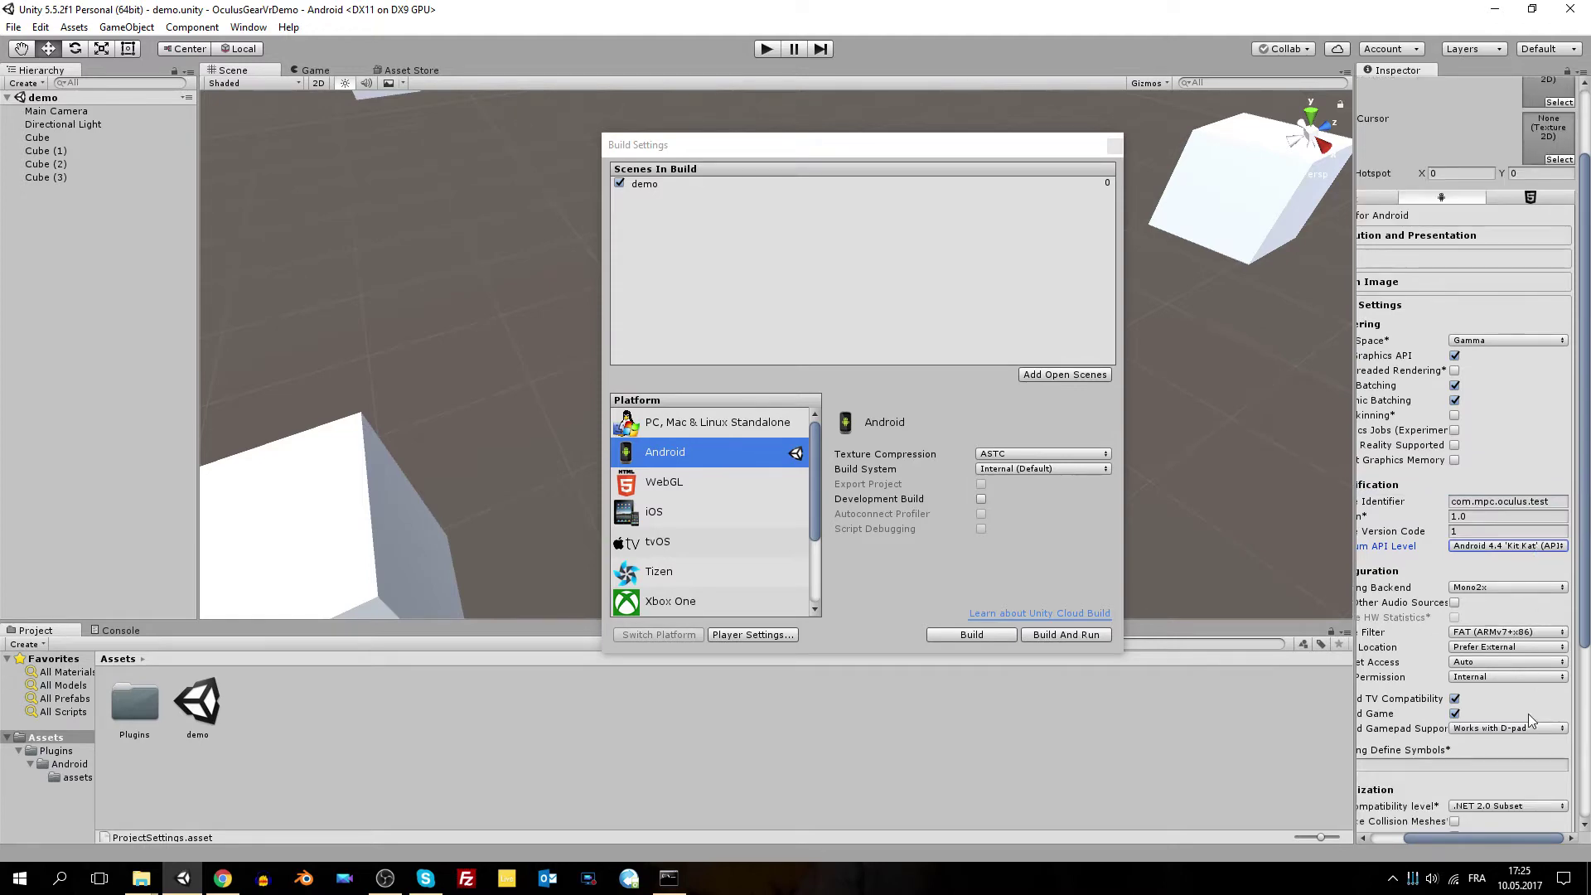
pyautogui.moveTo(1512, 837); pyautogui.dragTo(1474, 833)
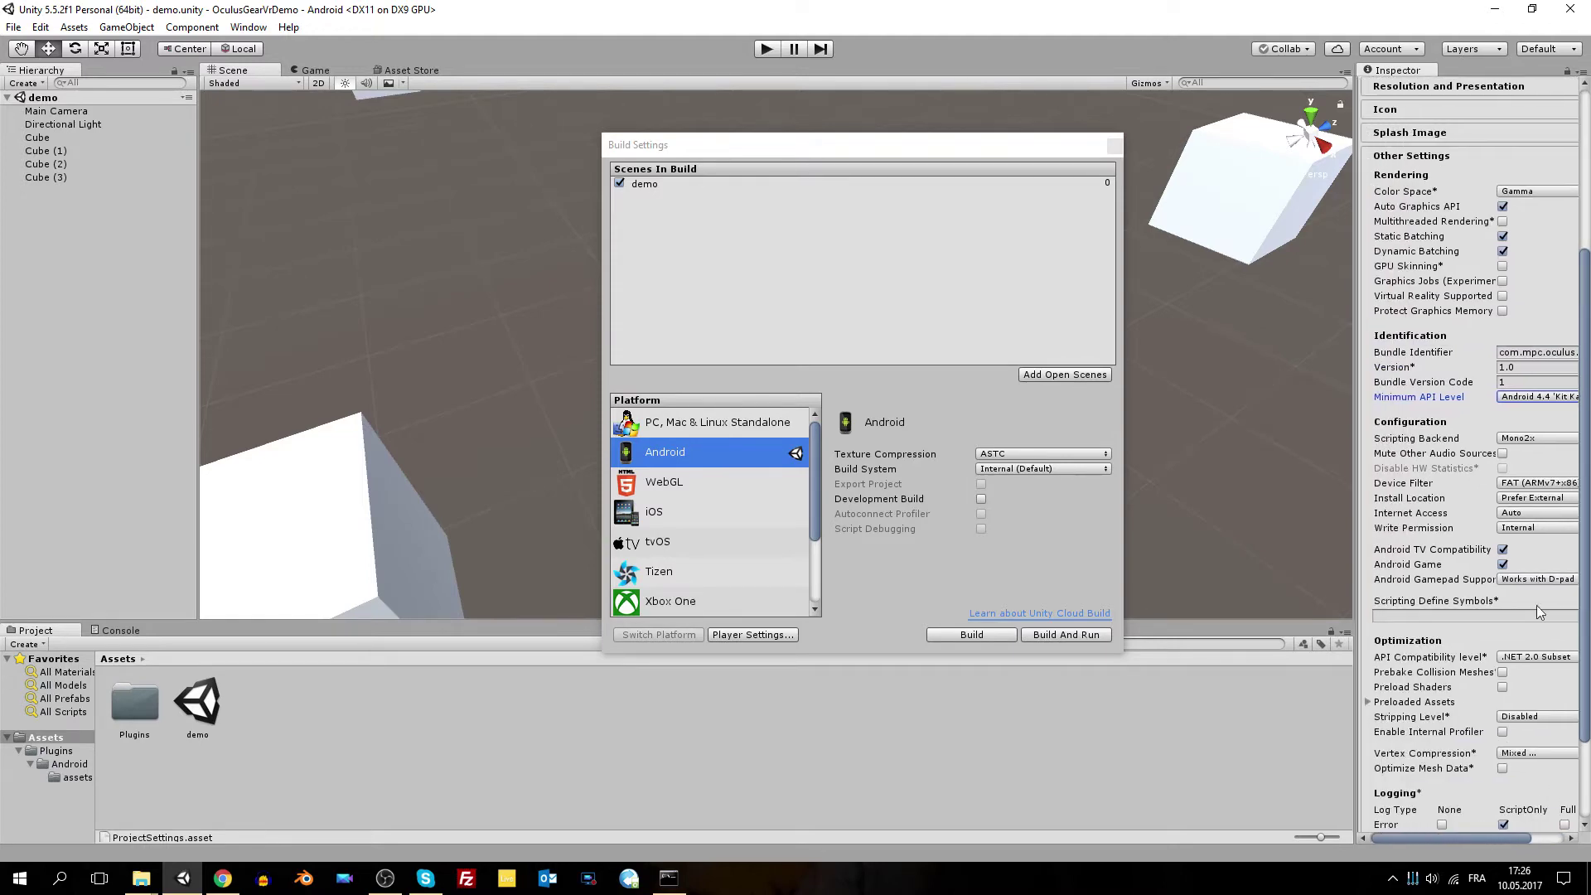
pyautogui.scroll(-3, 1536, 606)
pyautogui.scroll(7, 1536, 673)
pyautogui.click(1426, 363)
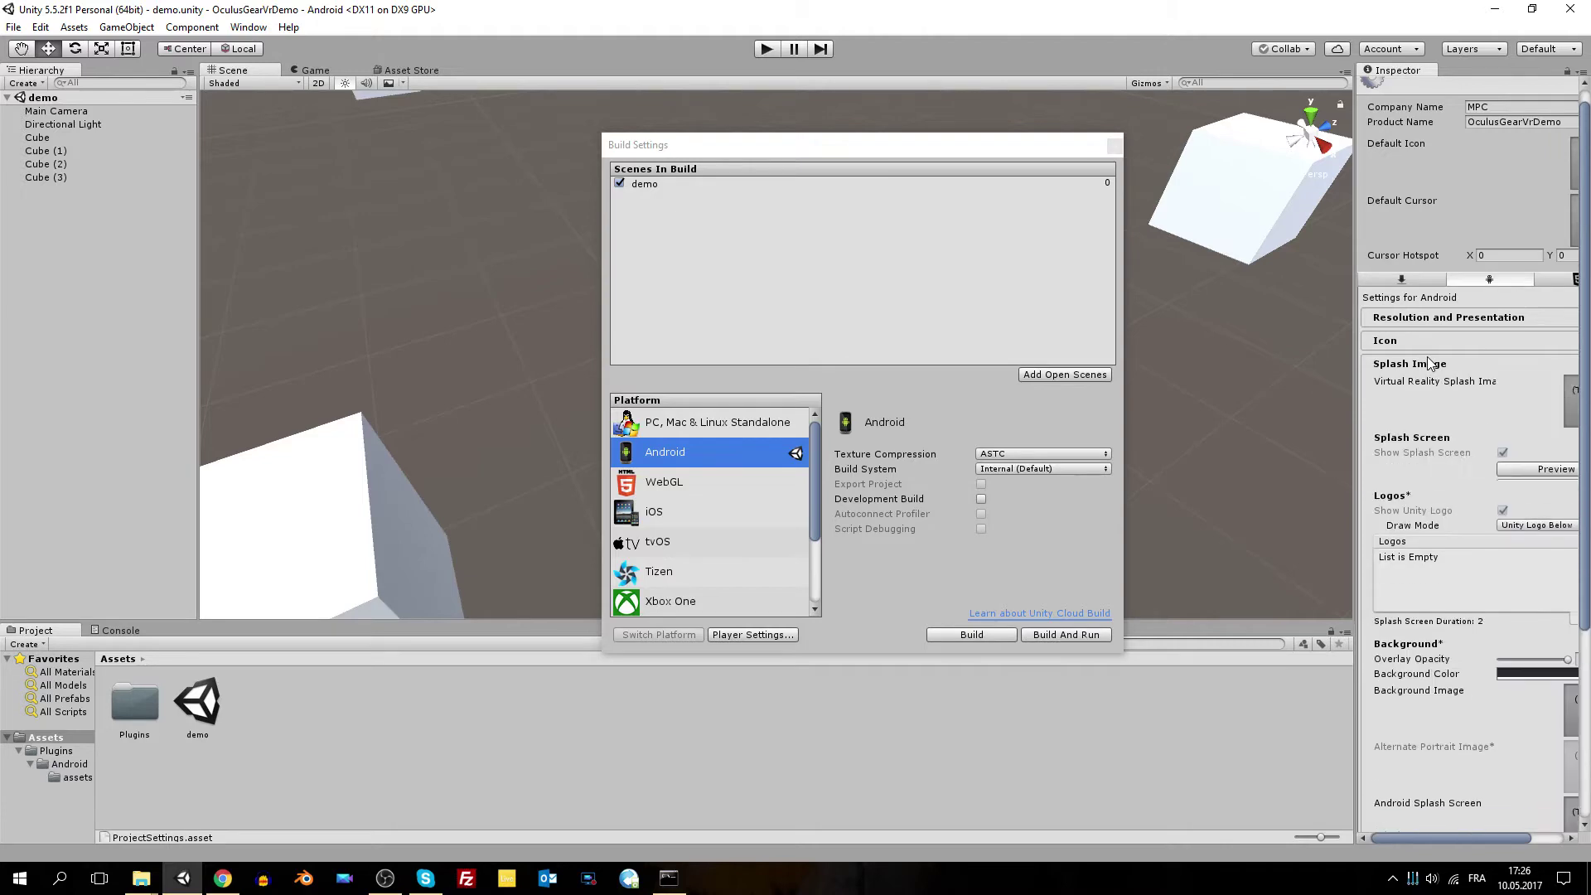
pyautogui.scroll(-1, 1538, 401)
pyautogui.scroll(1, 1541, 414)
pyautogui.scroll(-3, 1545, 431)
pyautogui.scroll(4, 1558, 456)
pyautogui.click(1556, 440)
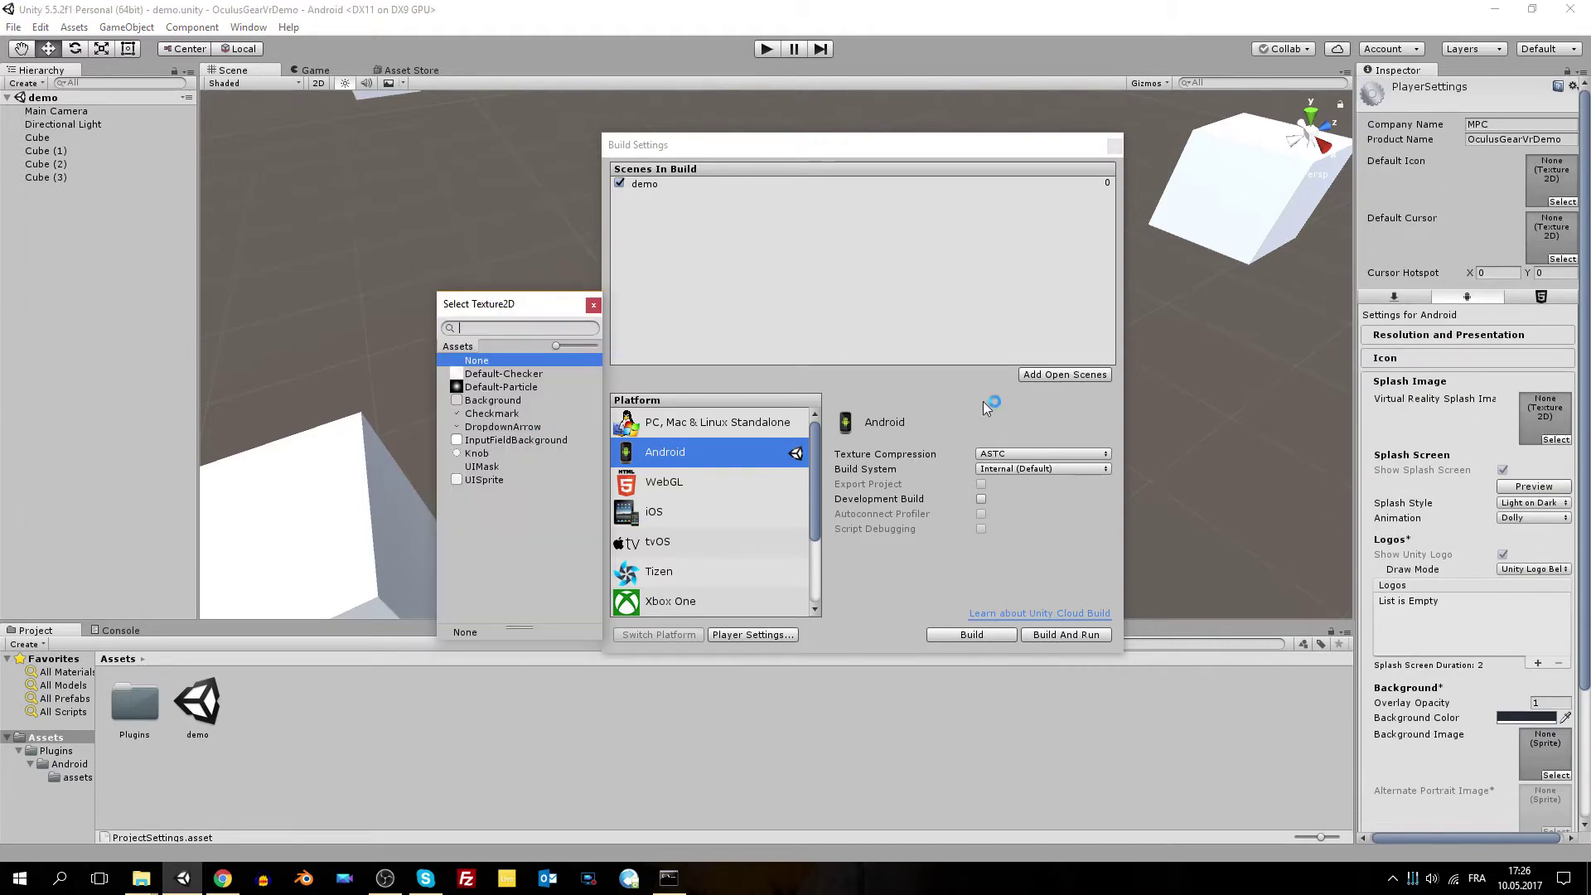
pyautogui.click(593, 304)
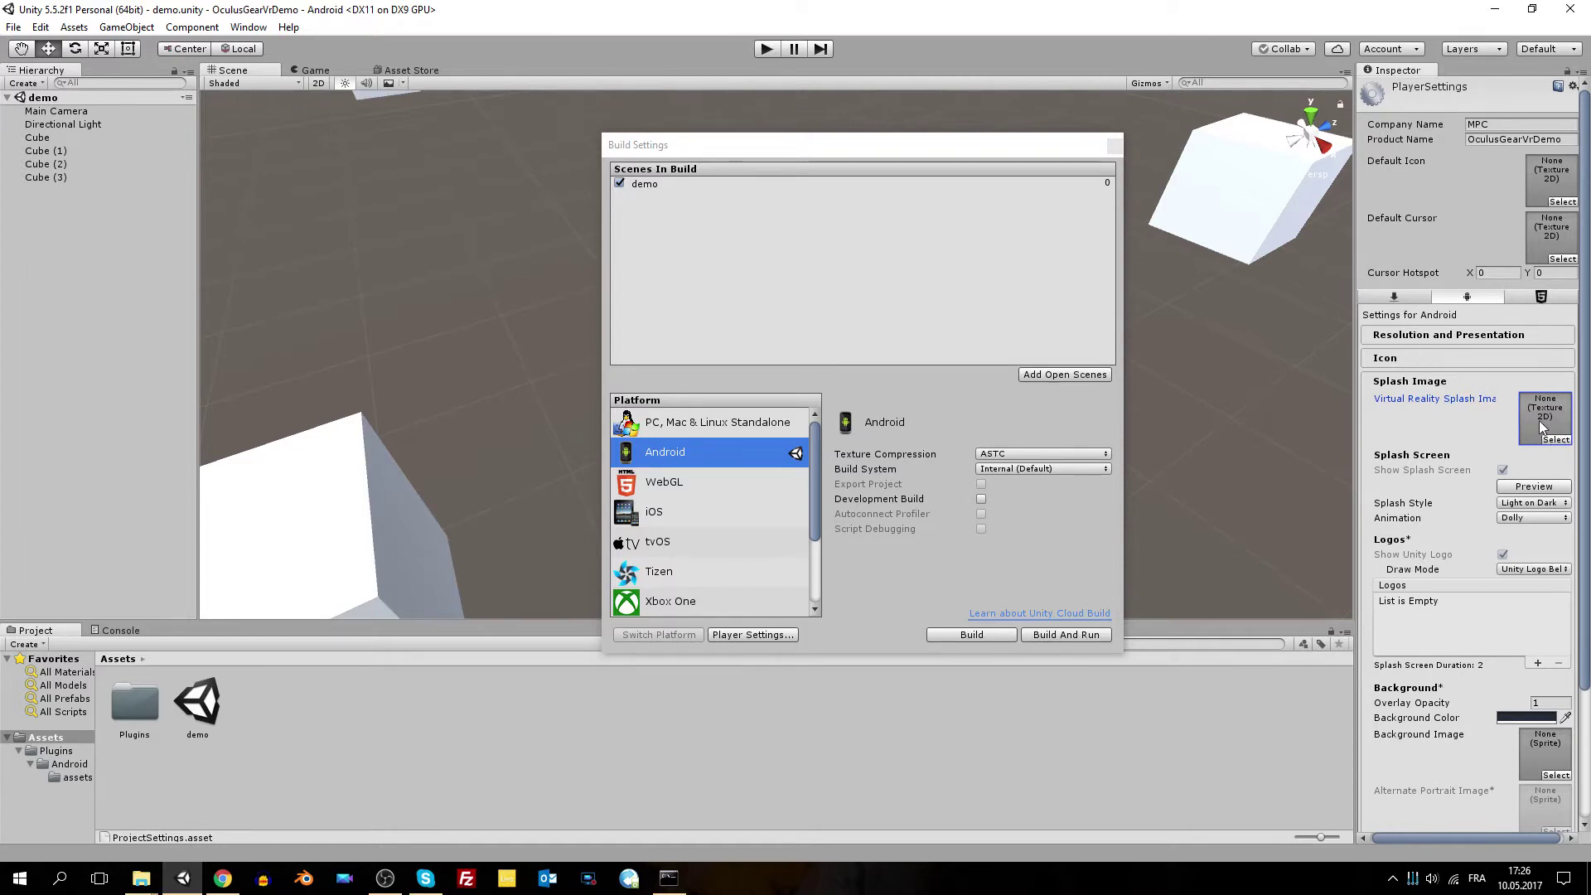
# - Look through the Android icon, publishing and other player settings, examining the rendering, identification and configuration options
pyautogui.click(1447, 358)
pyautogui.click(1445, 334)
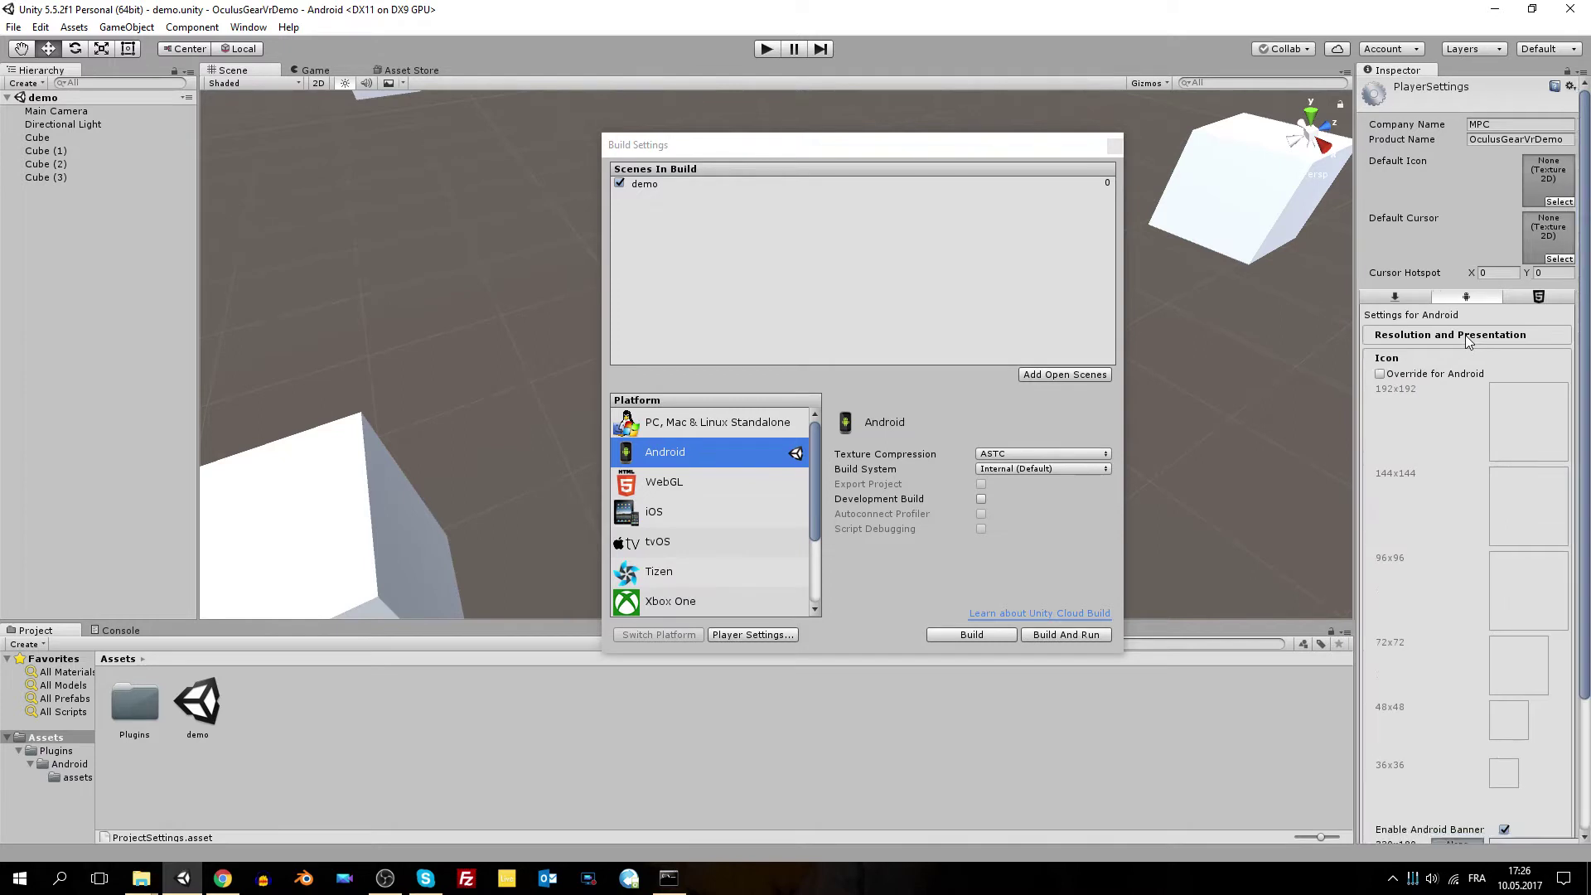
pyautogui.click(1420, 592)
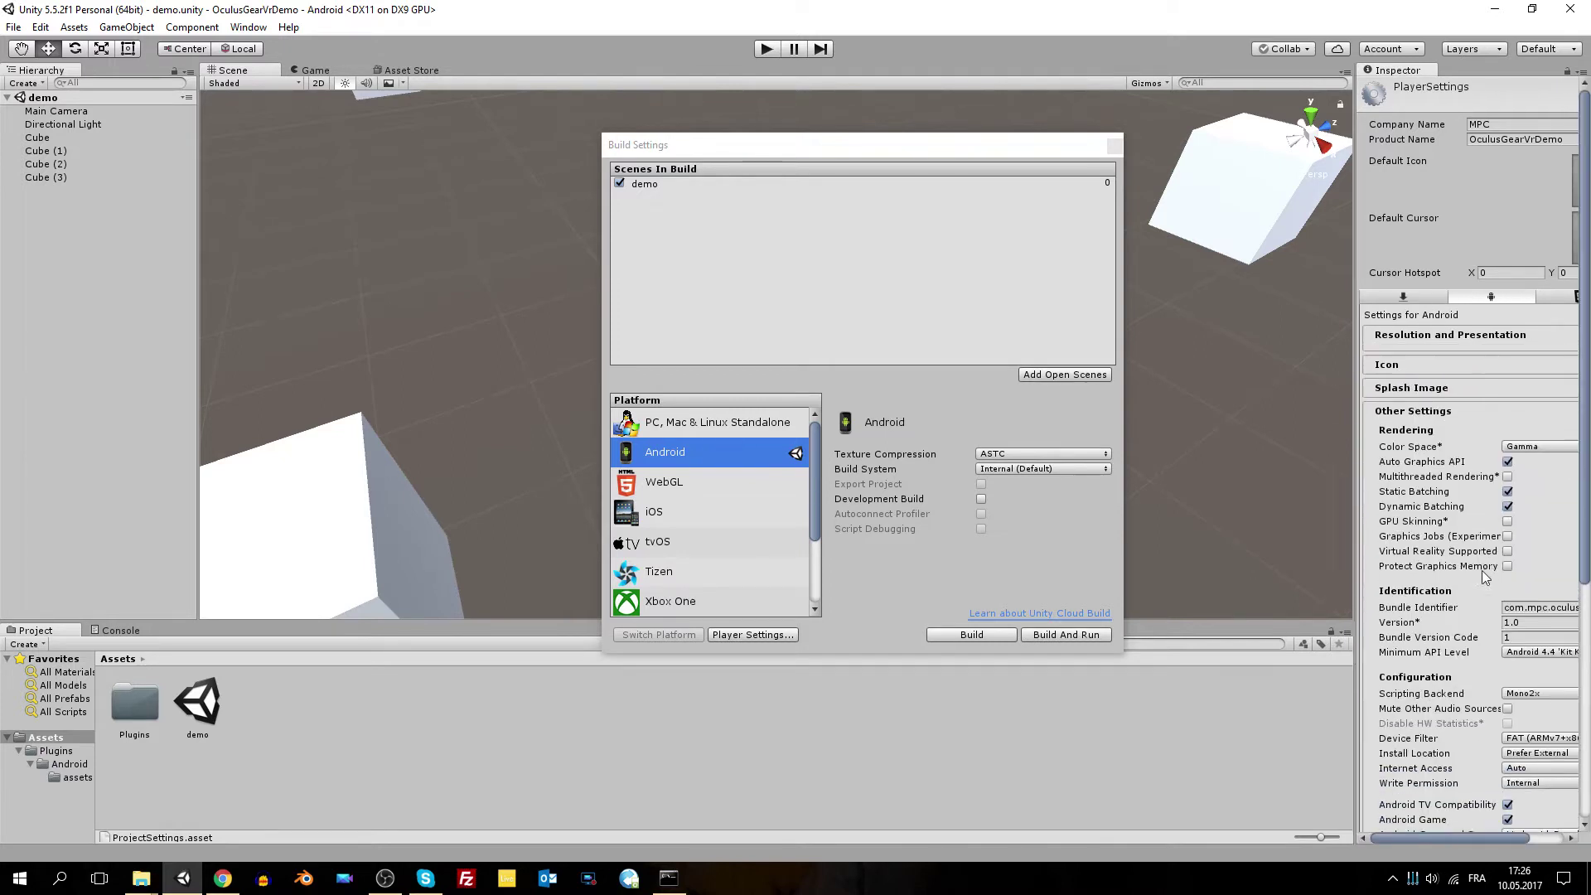
pyautogui.scroll(-4, 1483, 613)
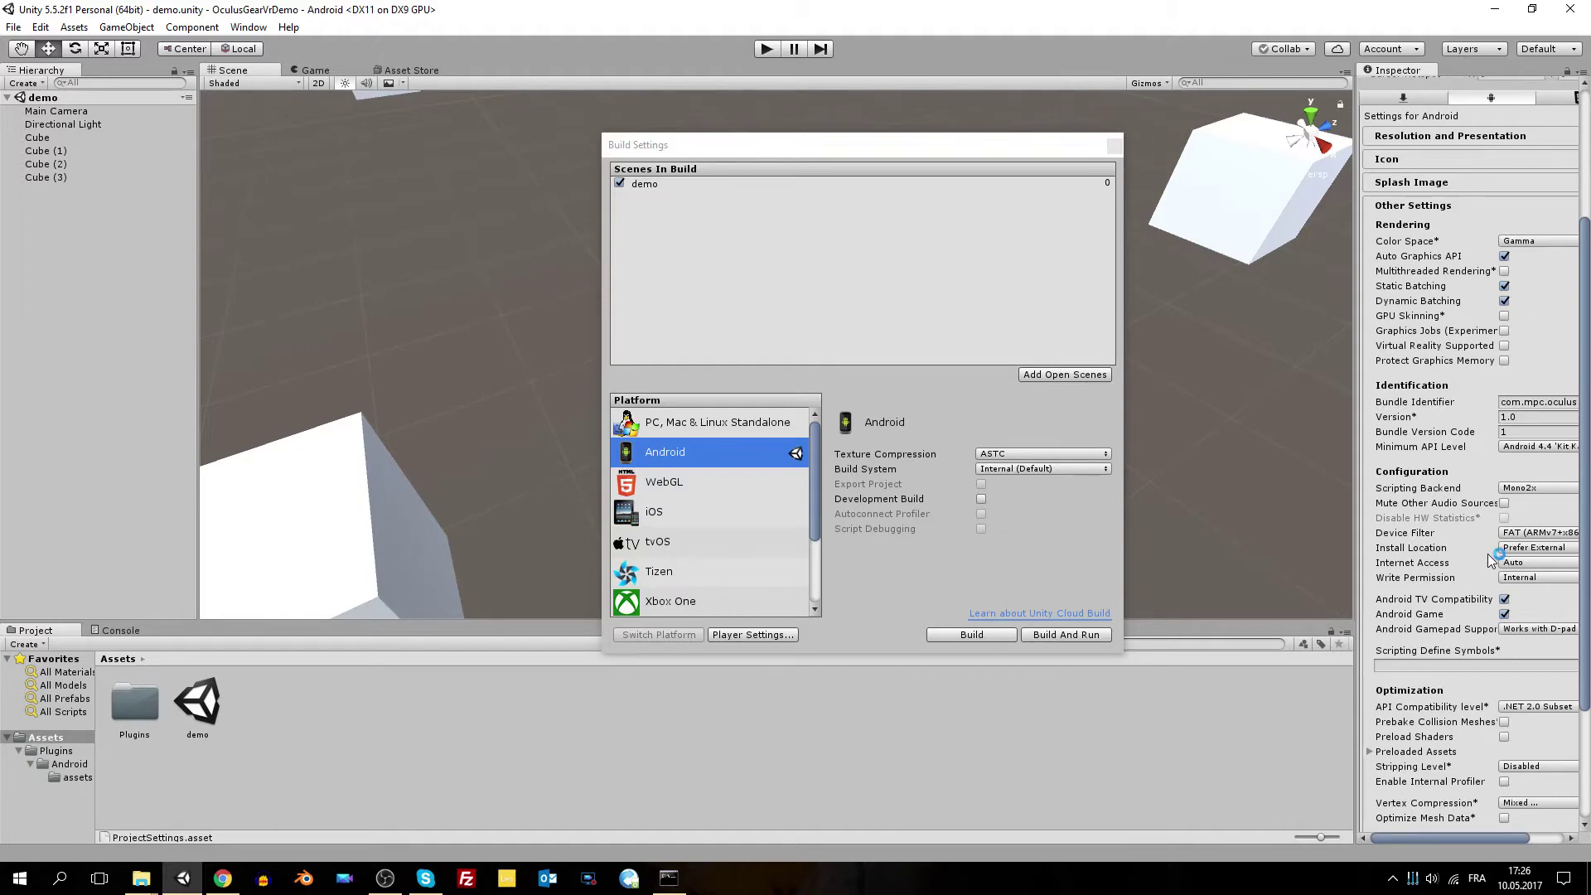
pyautogui.scroll(-1, 1488, 553)
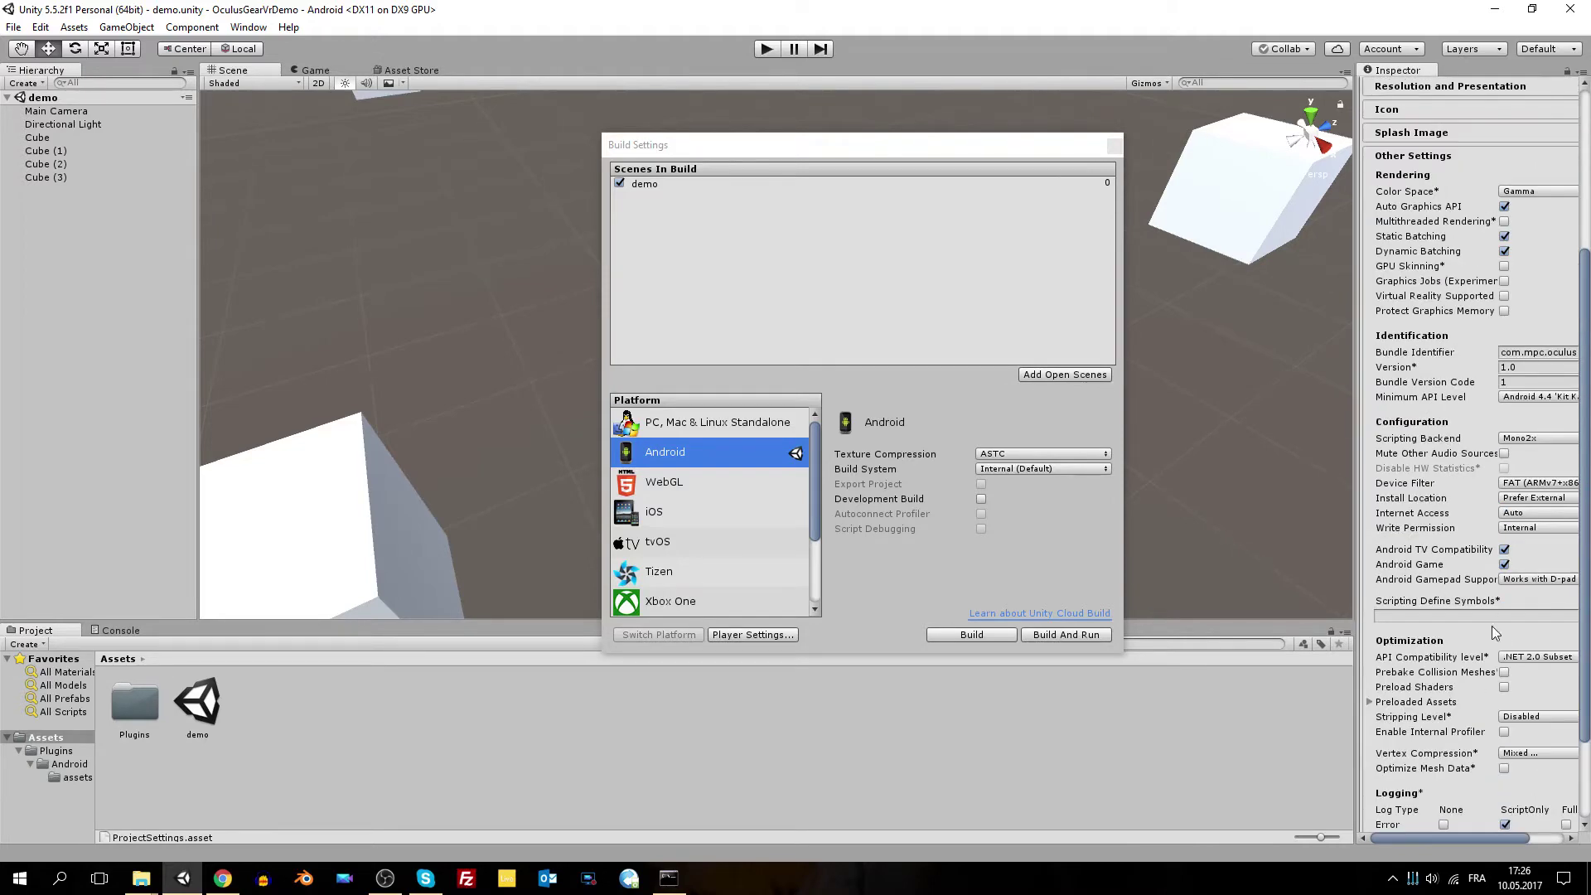
pyautogui.scroll(3, 1408, 267)
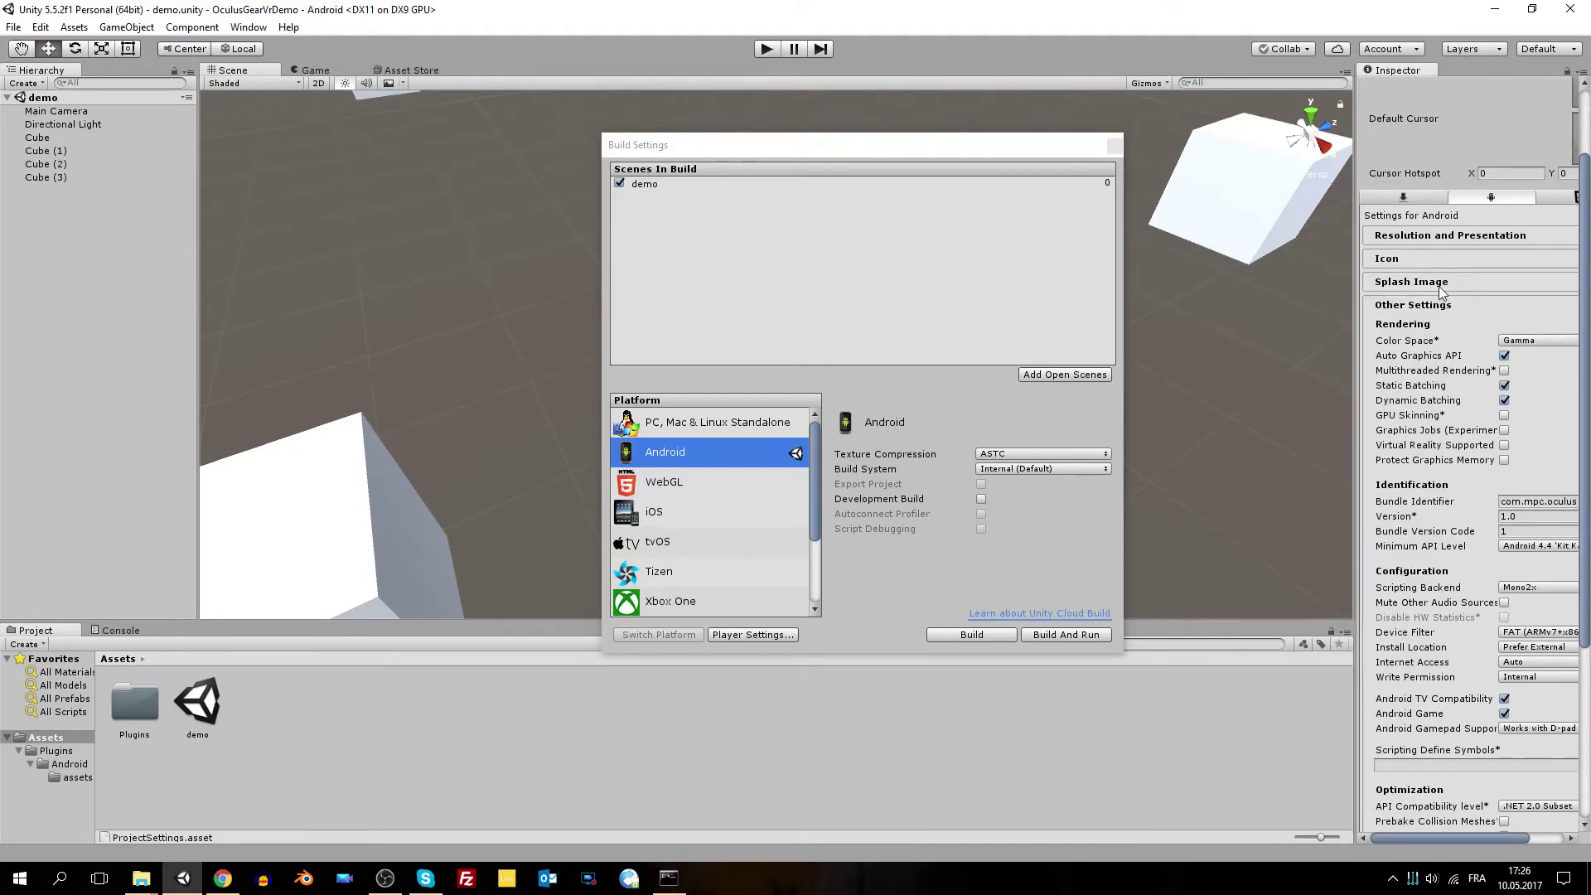
pyautogui.scroll(-6, 1430, 266)
pyautogui.click(1397, 810)
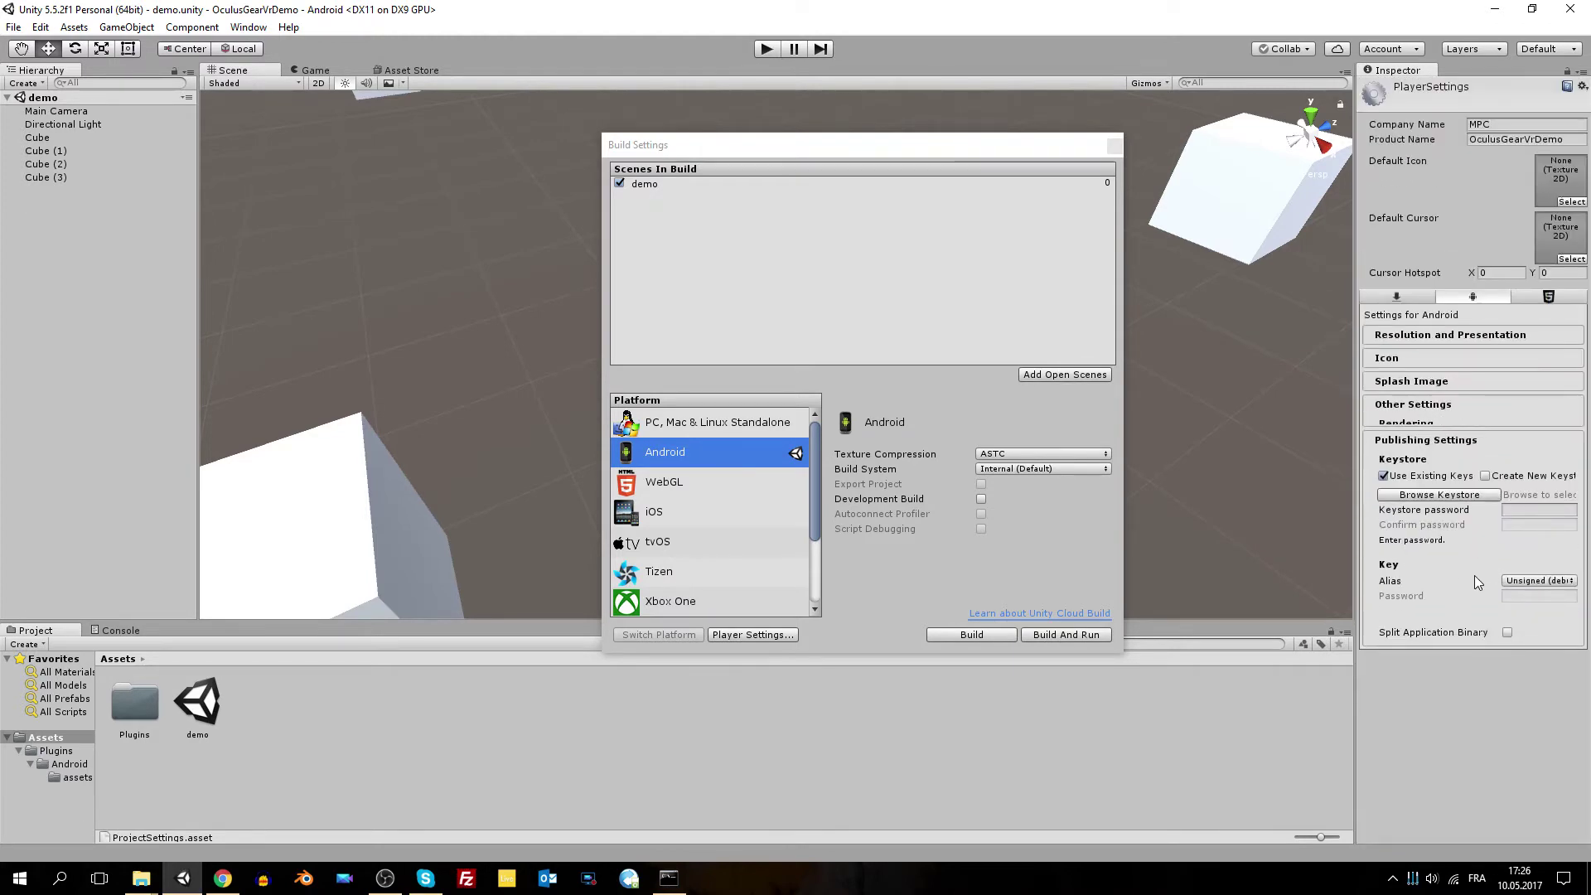
pyautogui.click(1443, 407)
pyautogui.scroll(-3, 1551, 710)
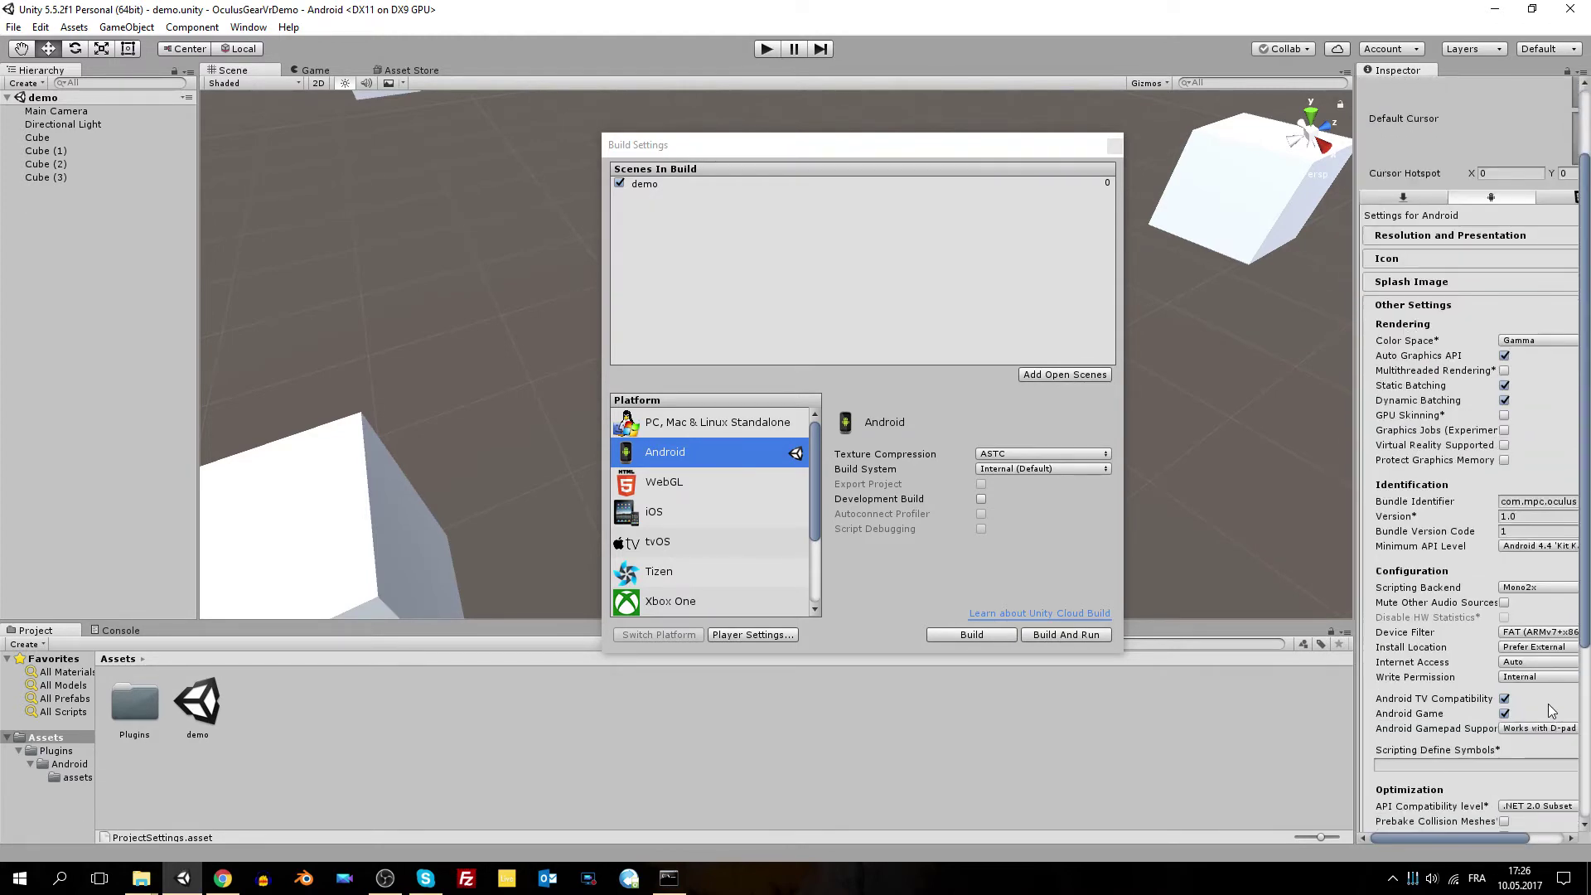
# - Enable virtual reality support for Android with the Oculus SDK selected, and close the build settings
pyautogui.scroll(-2, 1574, 352)
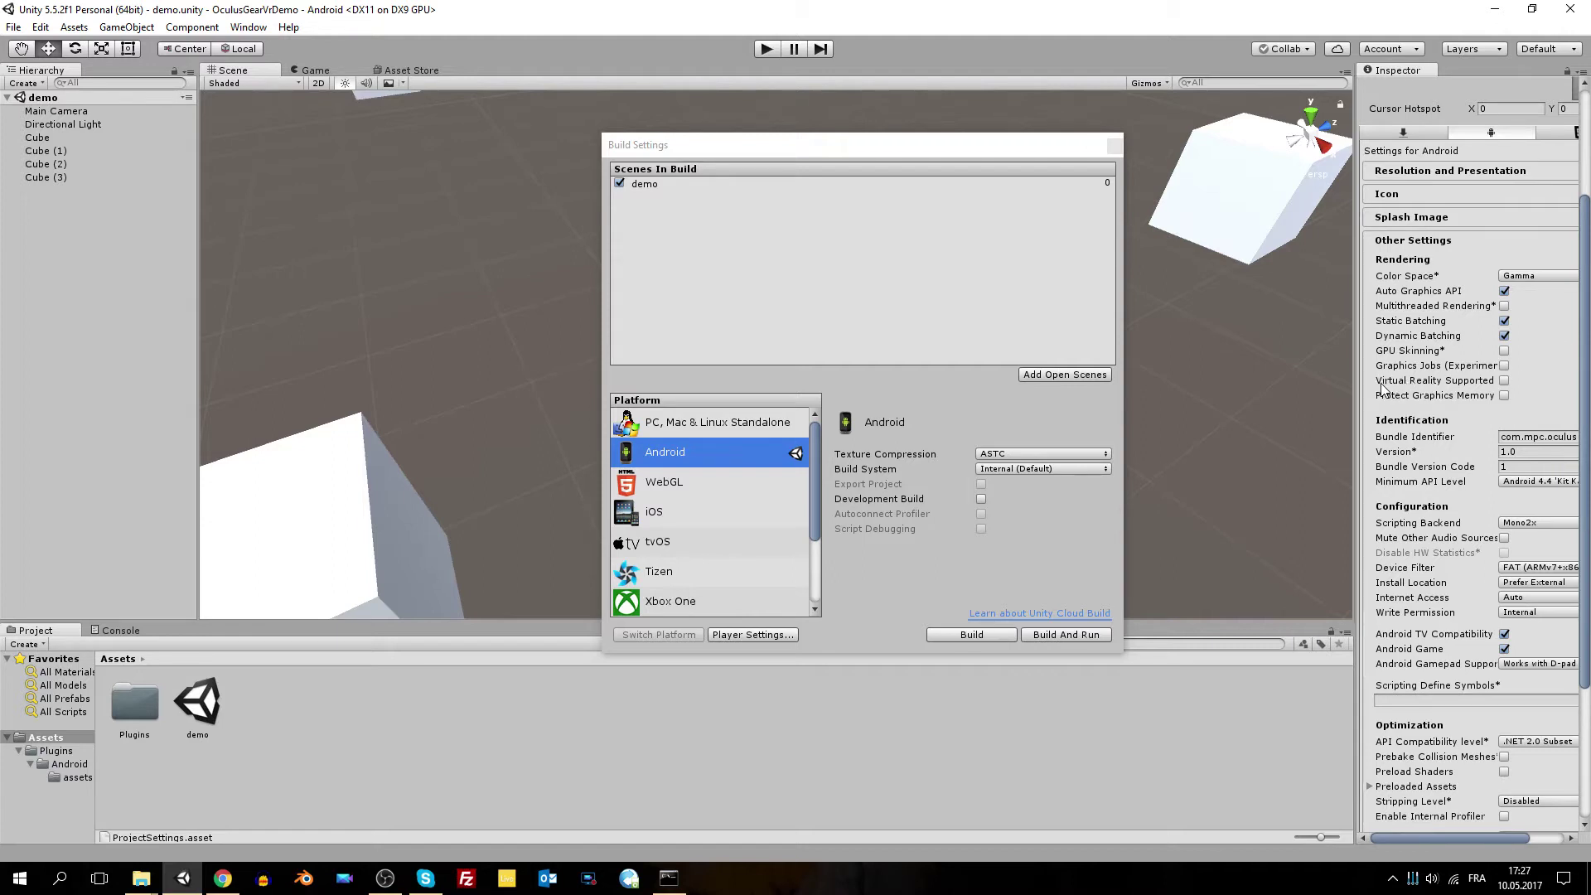
pyautogui.click(1504, 379)
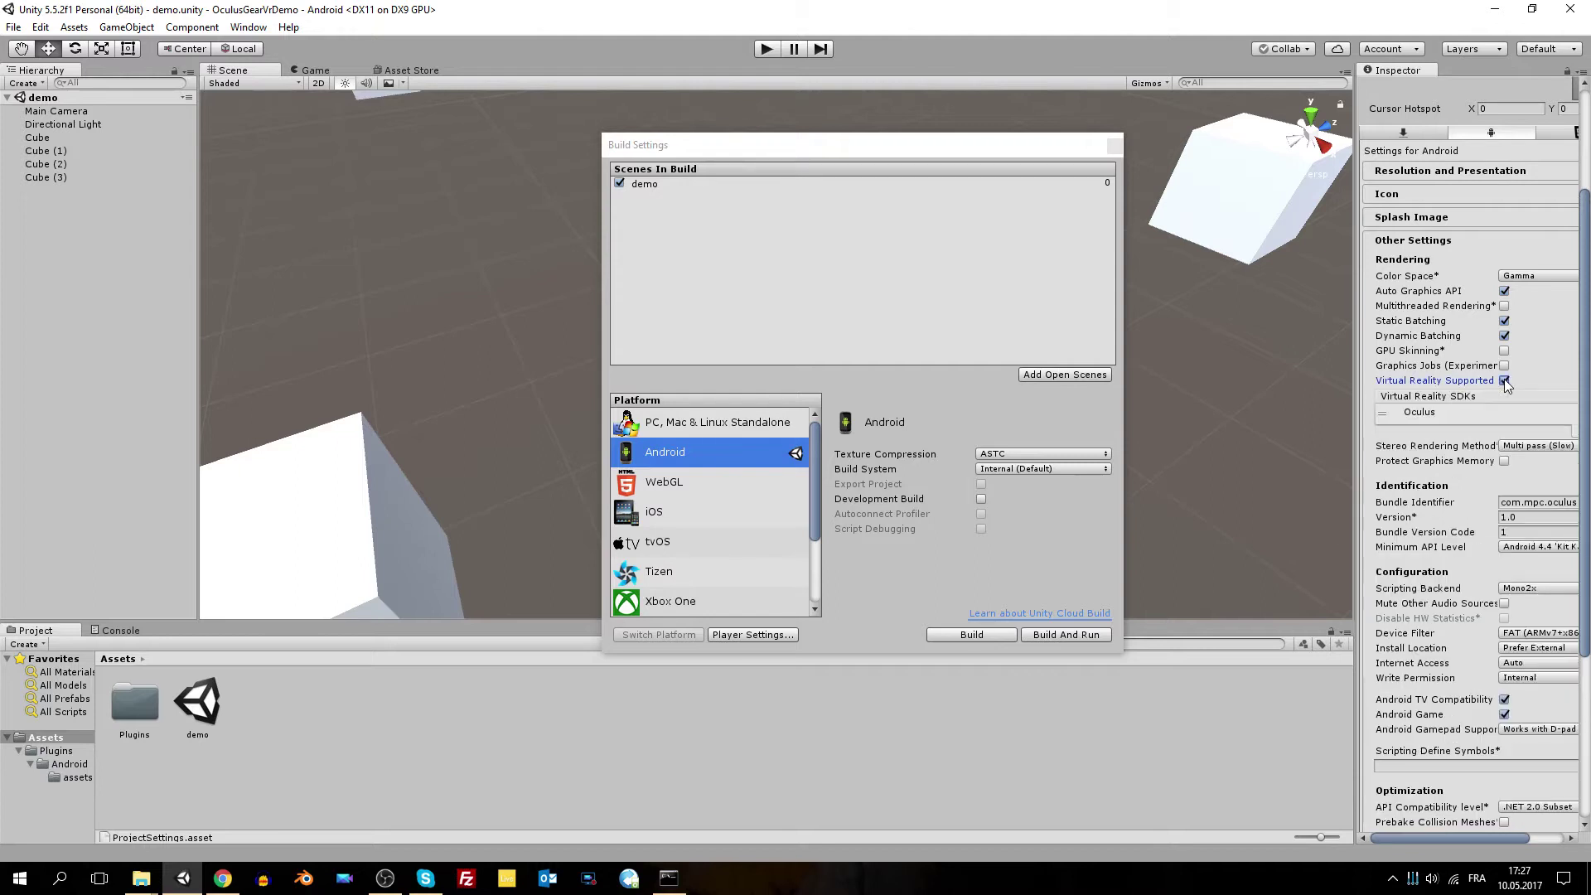
pyautogui.click(1411, 416)
pyautogui.moveTo(1463, 837); pyautogui.dragTo(1463, 821)
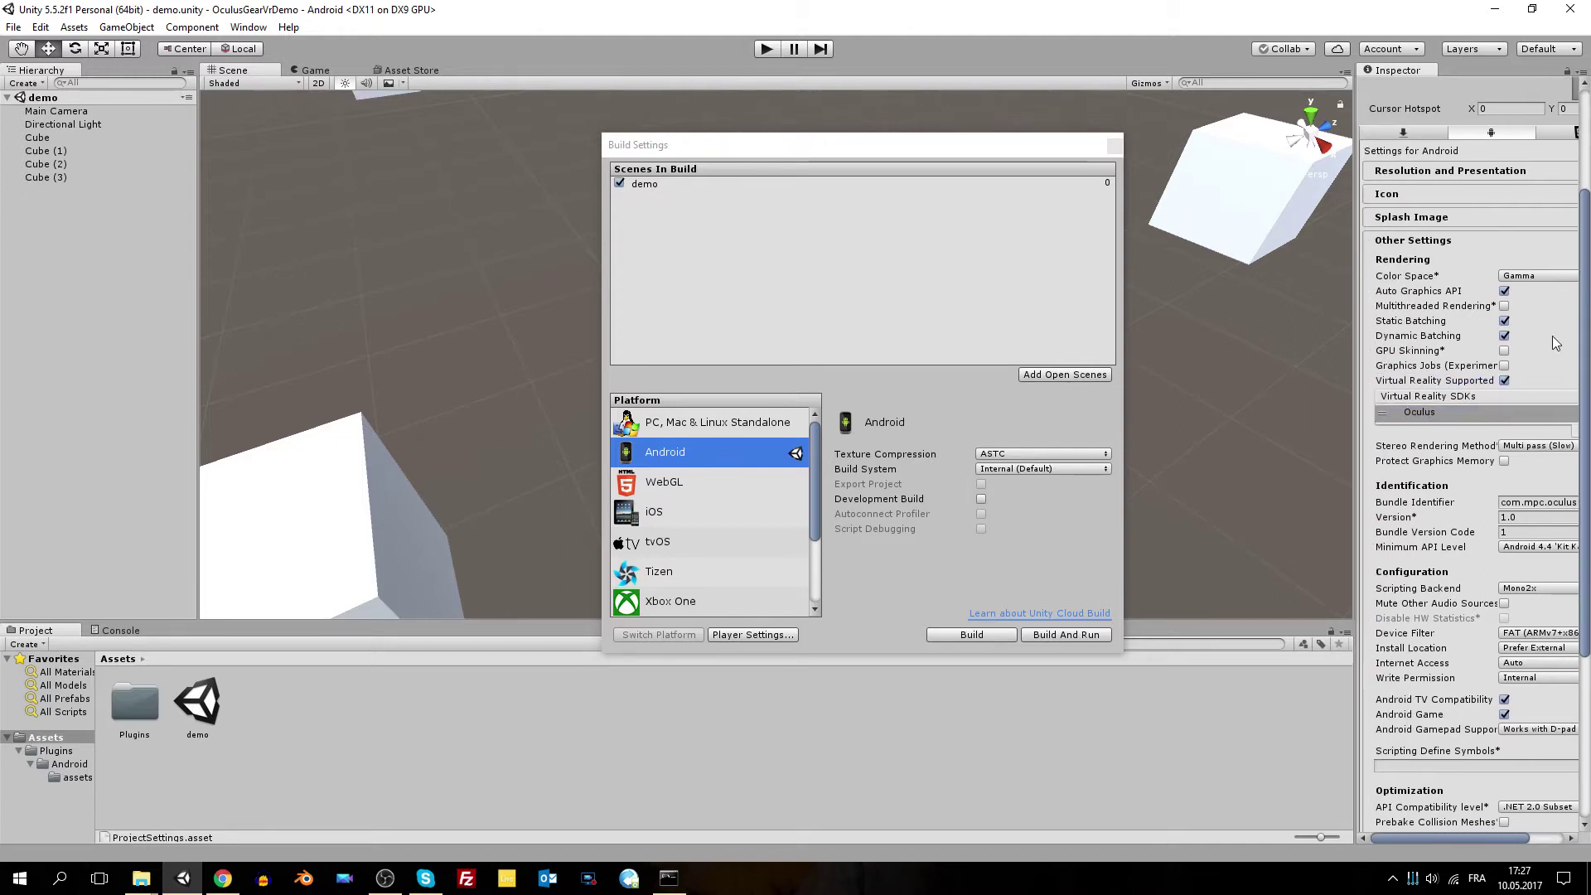
pyautogui.click(1441, 416)
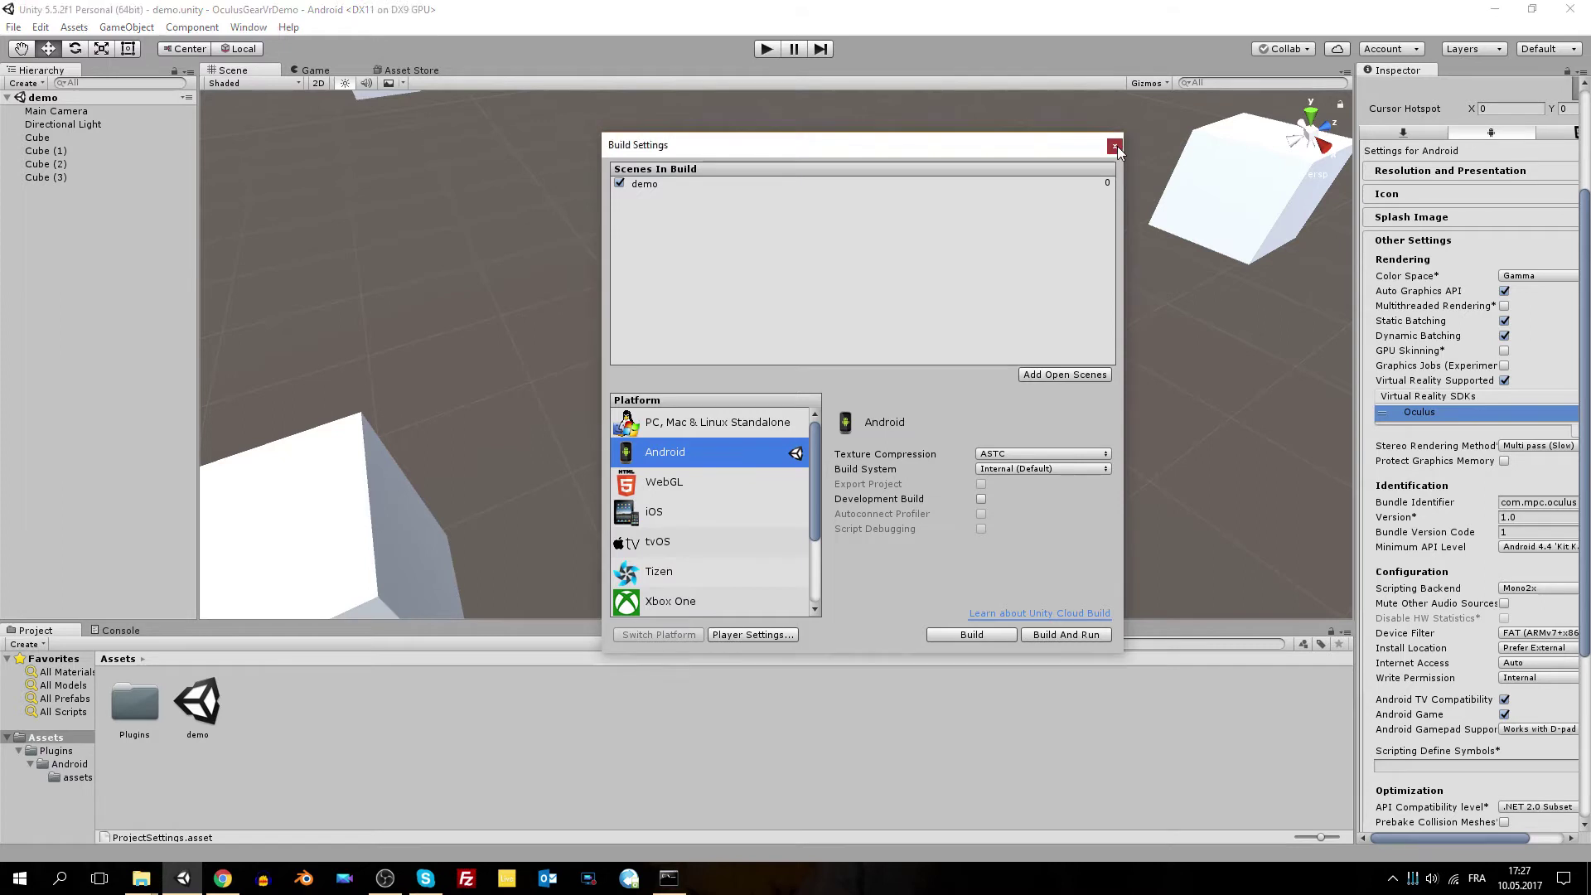
pyautogui.click(1114, 145)
# - Try moving and rotating the main camera in the scene, and undo both changes
pyautogui.click(911, 406)
pyautogui.moveTo(844, 369); pyautogui.dragTo(1069, 395)
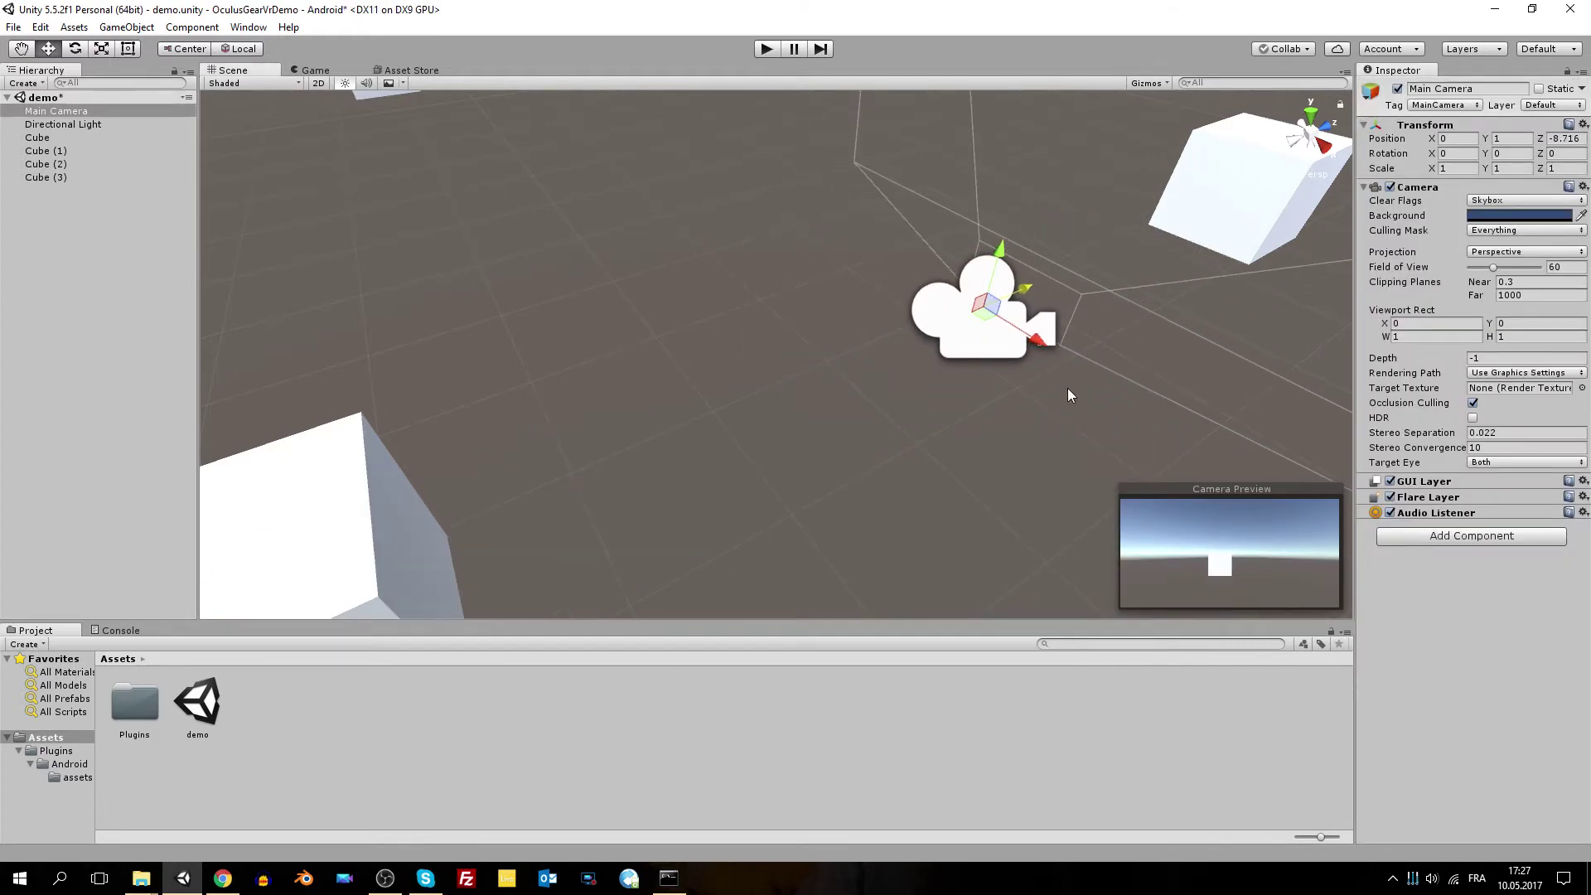
pyautogui.hotkey('ctrl', 'z')
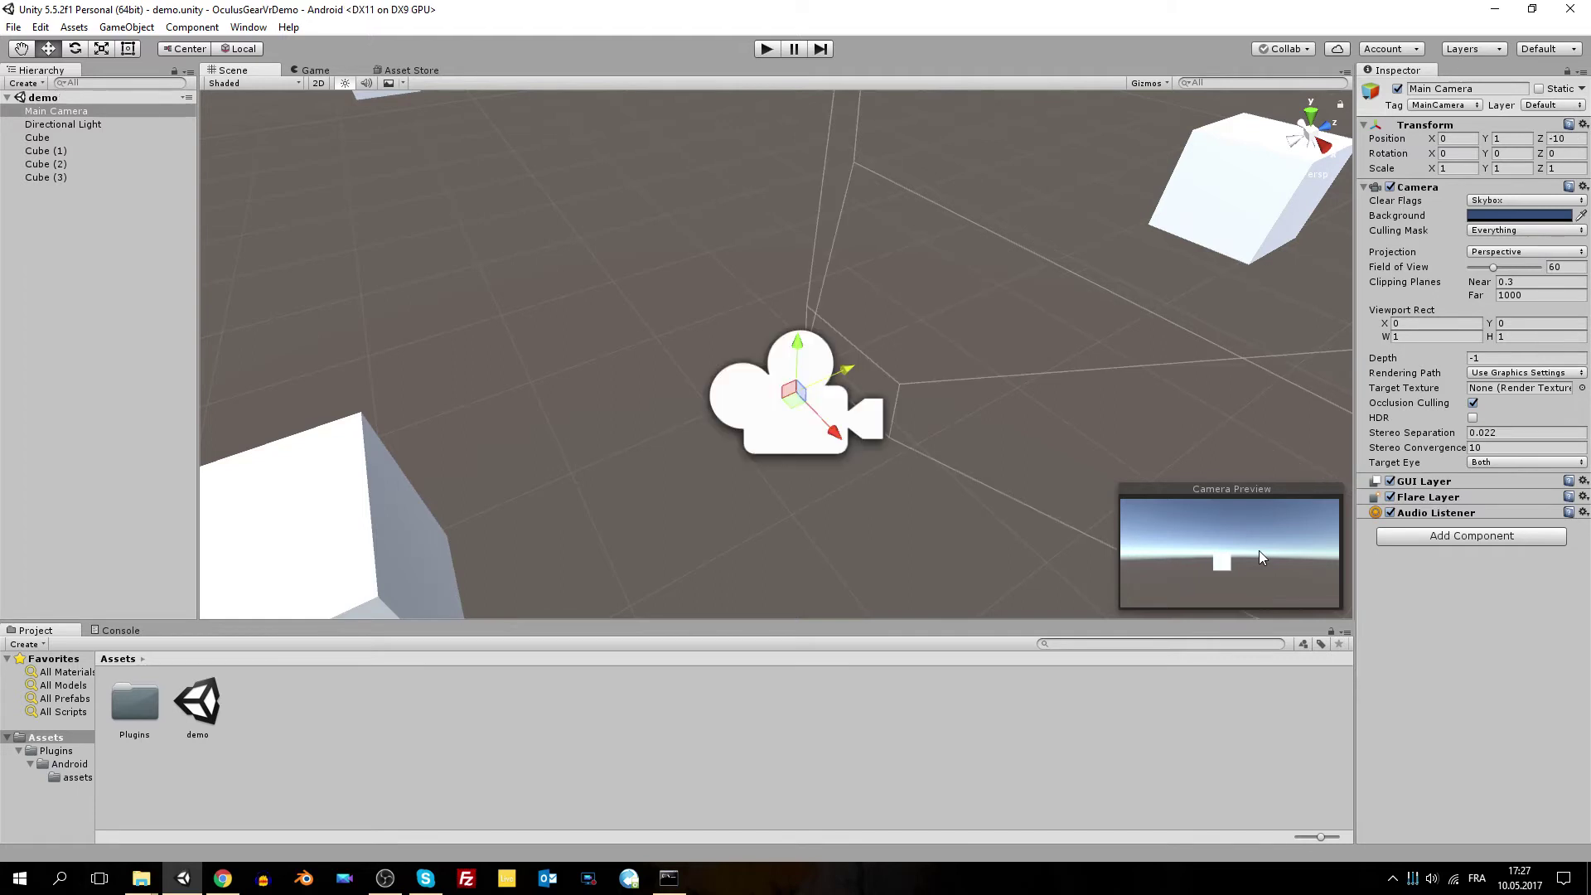
pyautogui.keyDown('alt'); pyautogui.moveTo(1051, 434); pyautogui.dragTo(713, 132); pyautogui.keyUp('alt')
pyautogui.press('e')
pyautogui.hotkey('ctrl', 'z')
pyautogui.click(1507, 139)
pyautogui.click(1461, 154)
pyautogui.click(1512, 154)
pyautogui.click(1574, 169)
pyautogui.click(1567, 154)
pyautogui.moveTo(995, 274); pyautogui.dragTo(1041, 336, button='right')
pyautogui.press('s')
pyautogui.press('w')
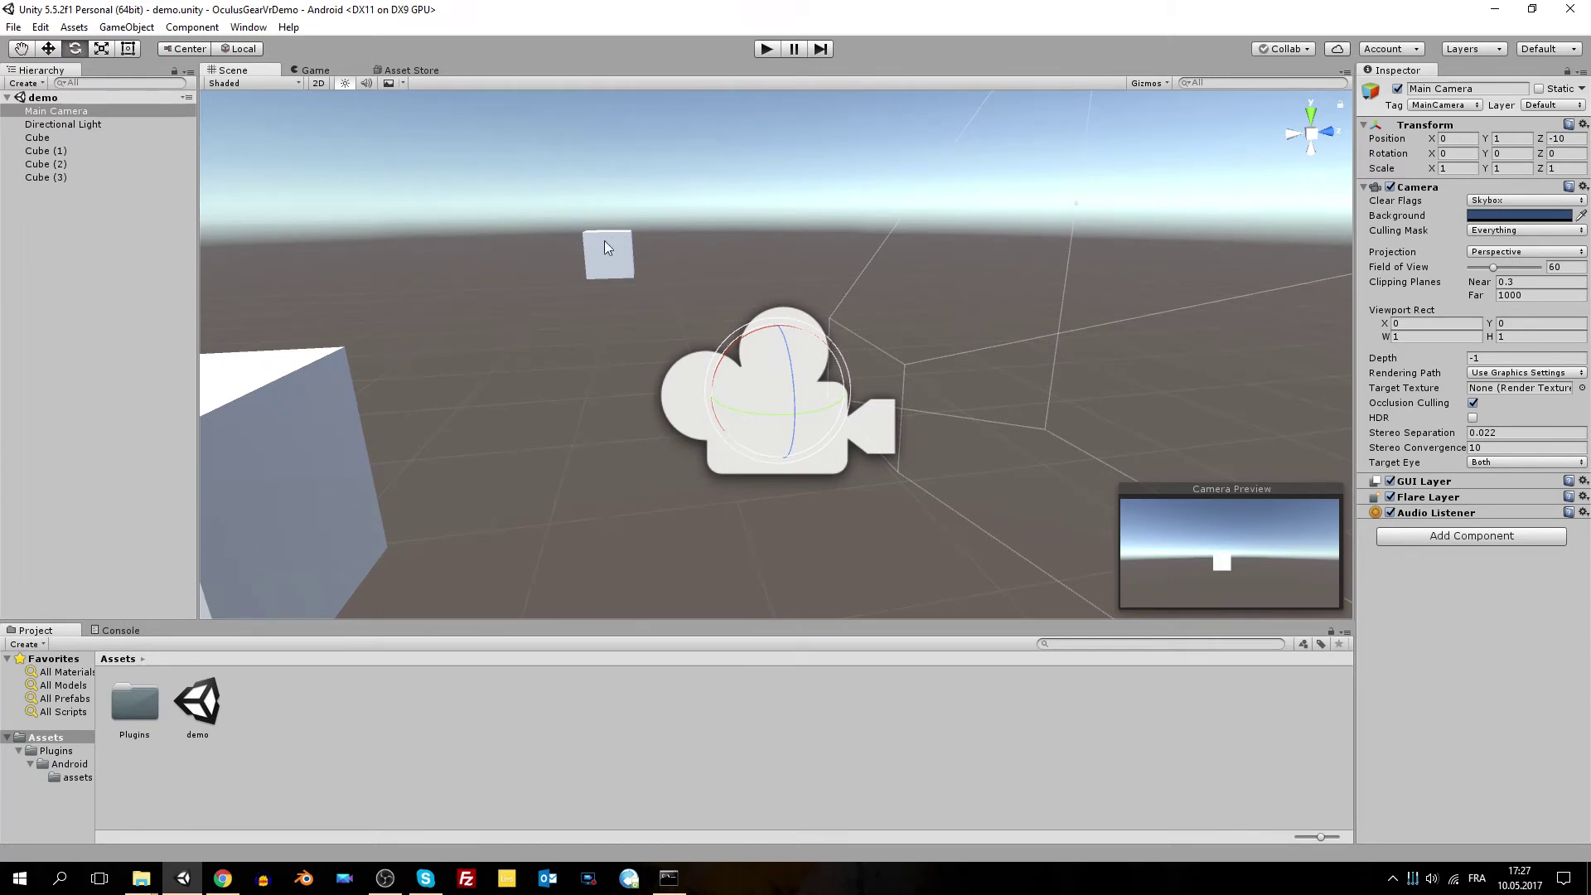
# - Check the Android SDK and JDK paths and the script editor choices in the external tools preferences, and close the preferences
pyautogui.click(73, 27)
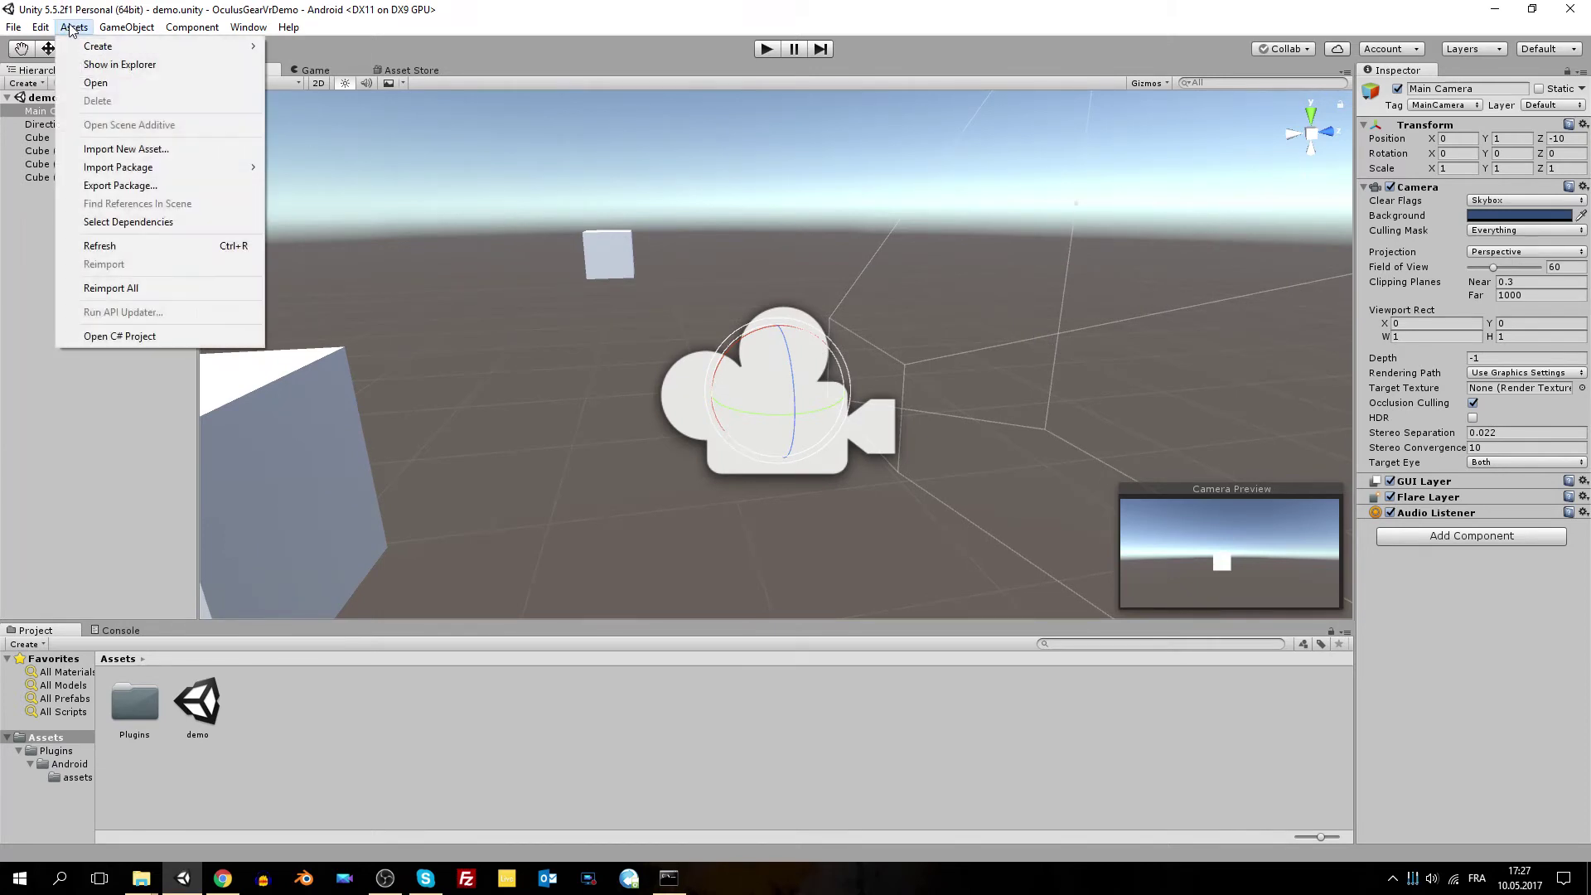
pyautogui.moveTo(44, 28)
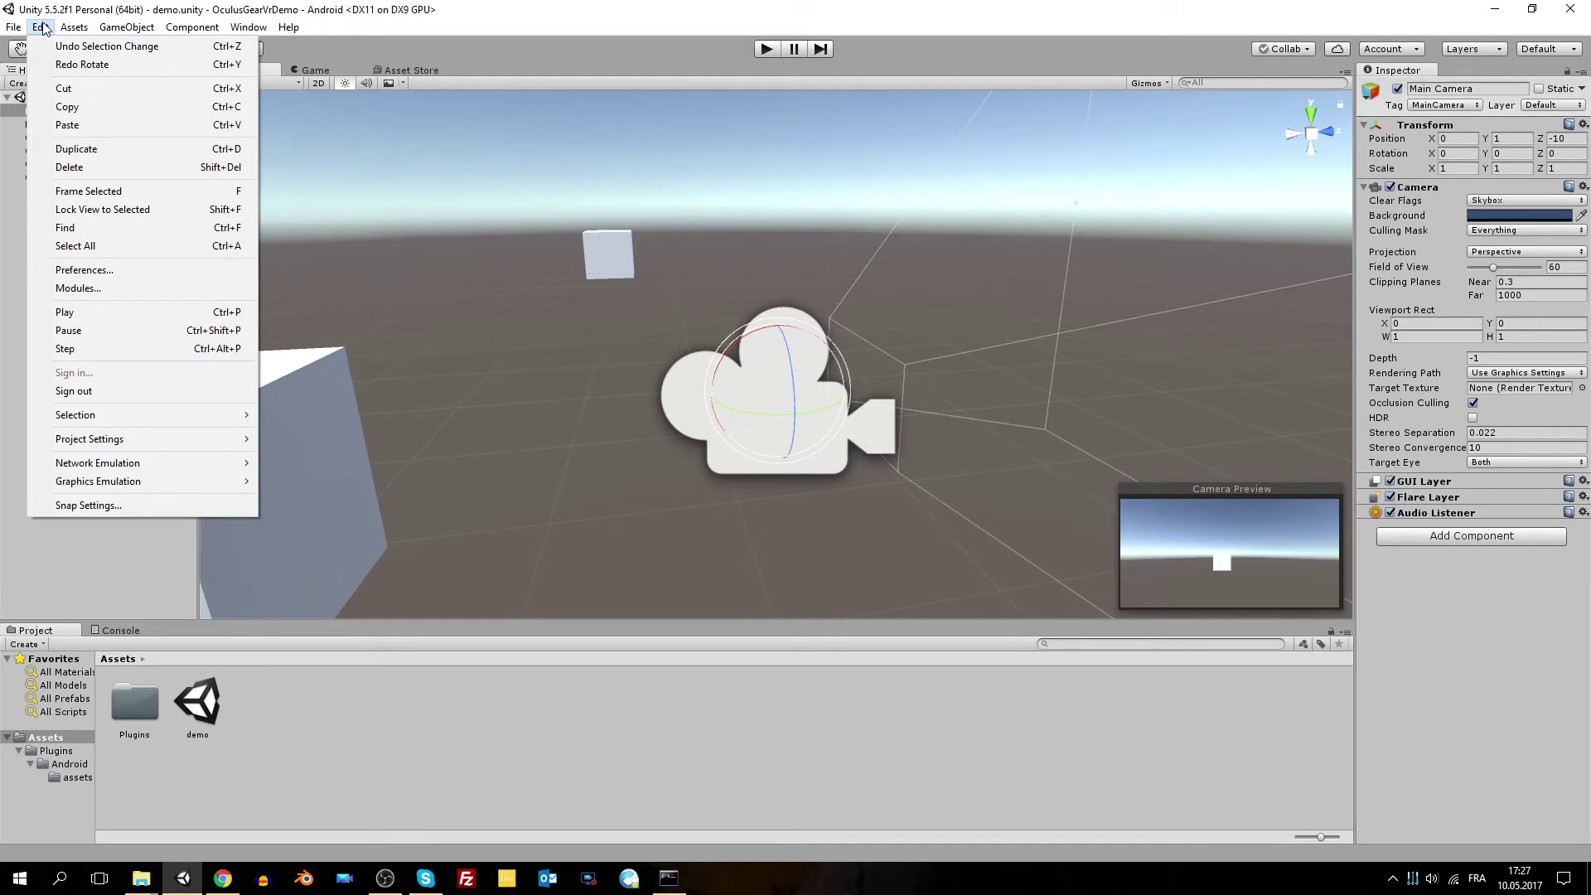
pyautogui.click(91, 268)
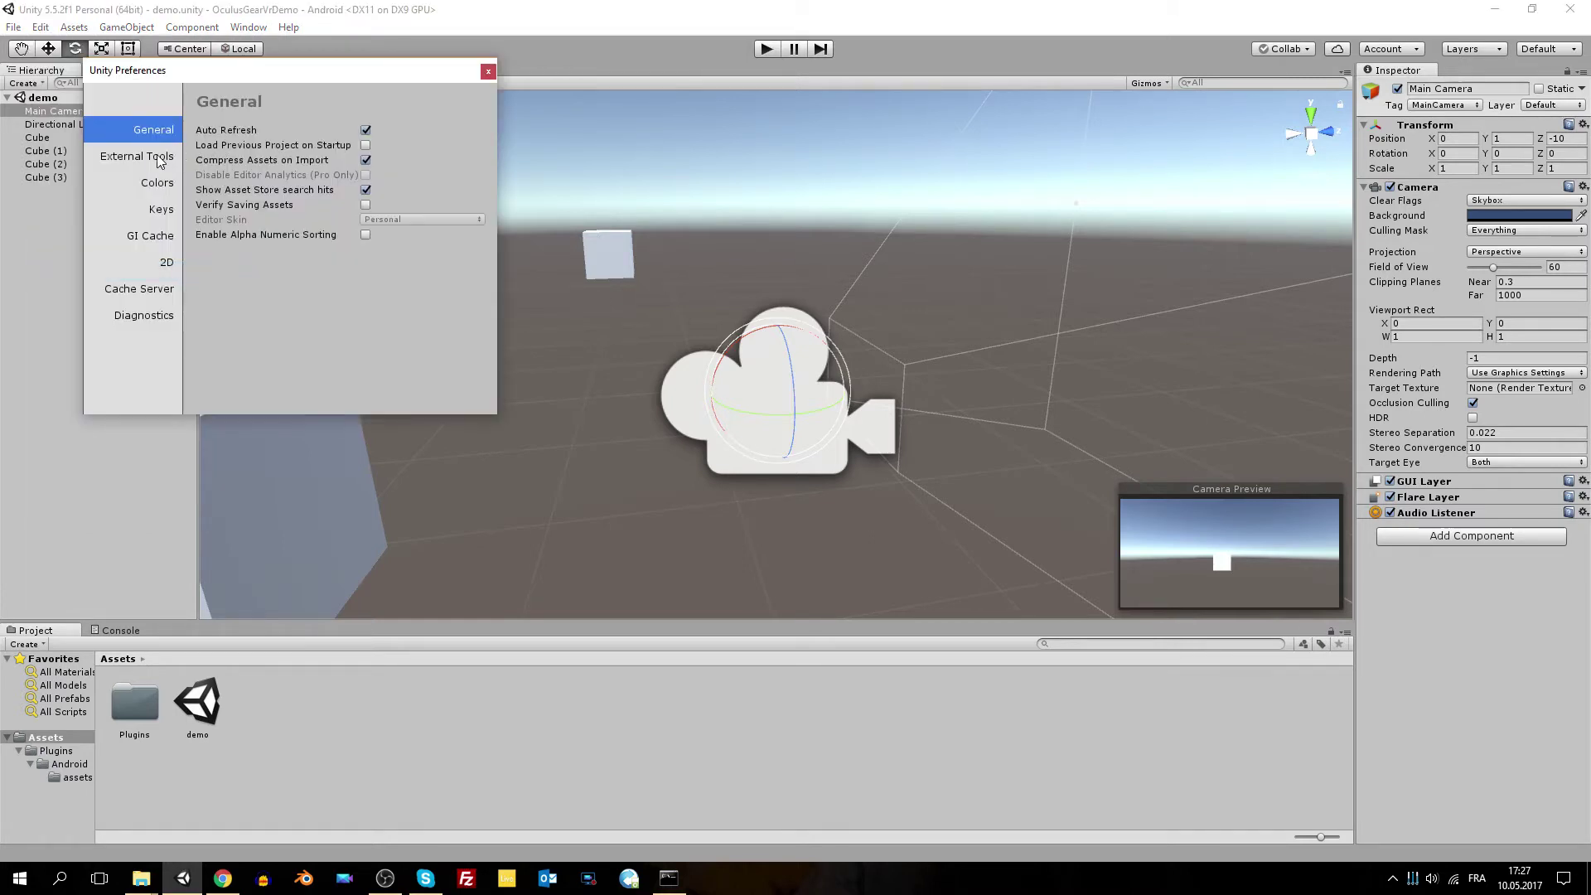
pyautogui.click(160, 162)
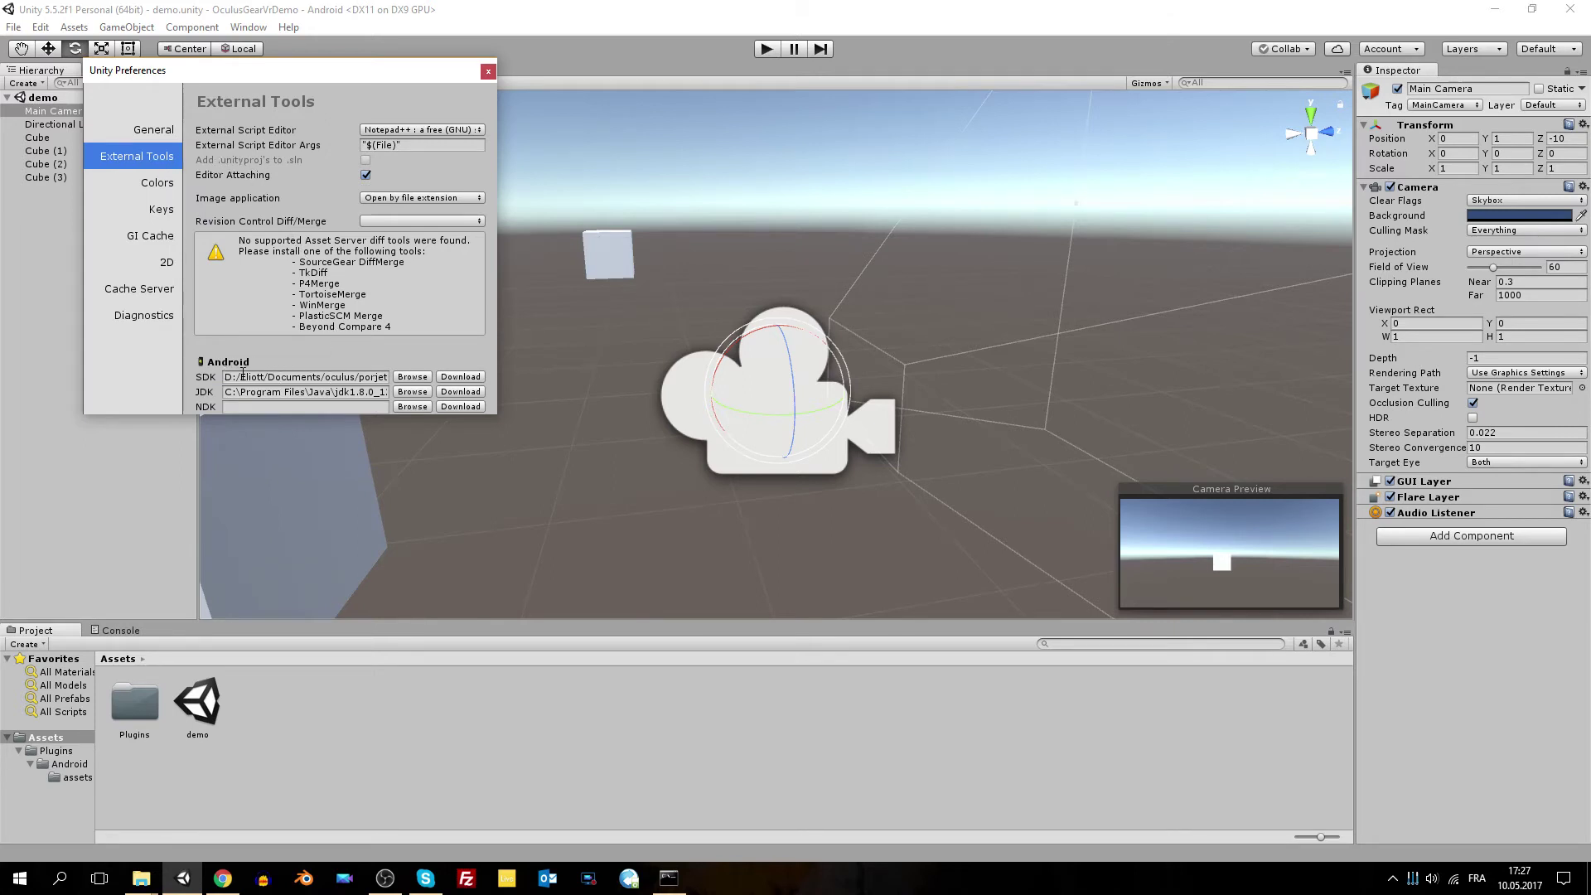
pyautogui.moveTo(264, 379); pyautogui.dragTo(429, 378)
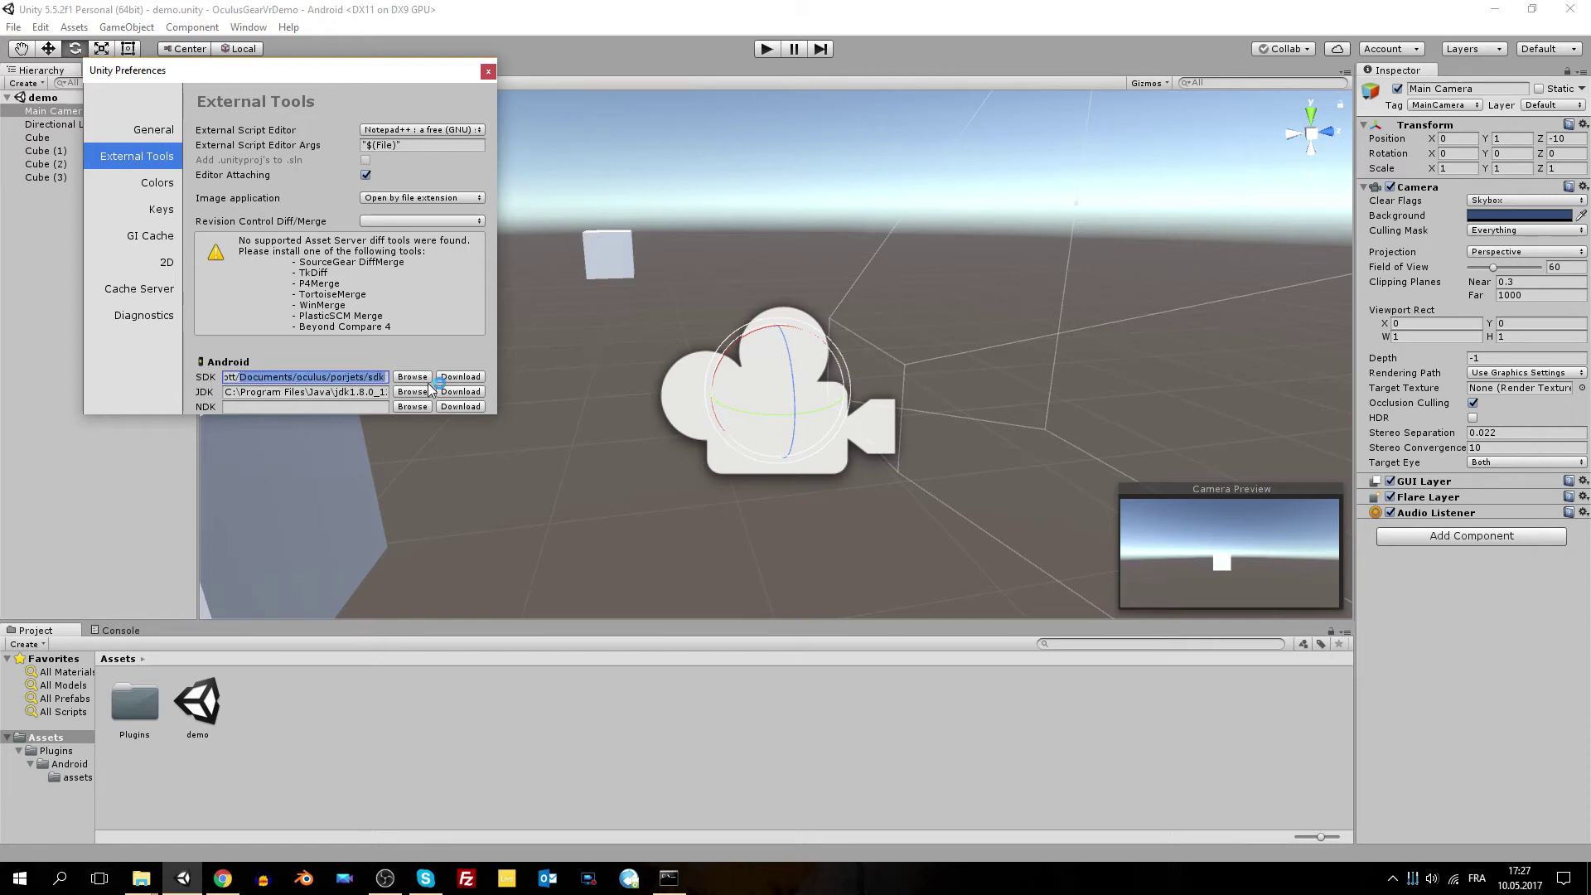
pyautogui.click(363, 379)
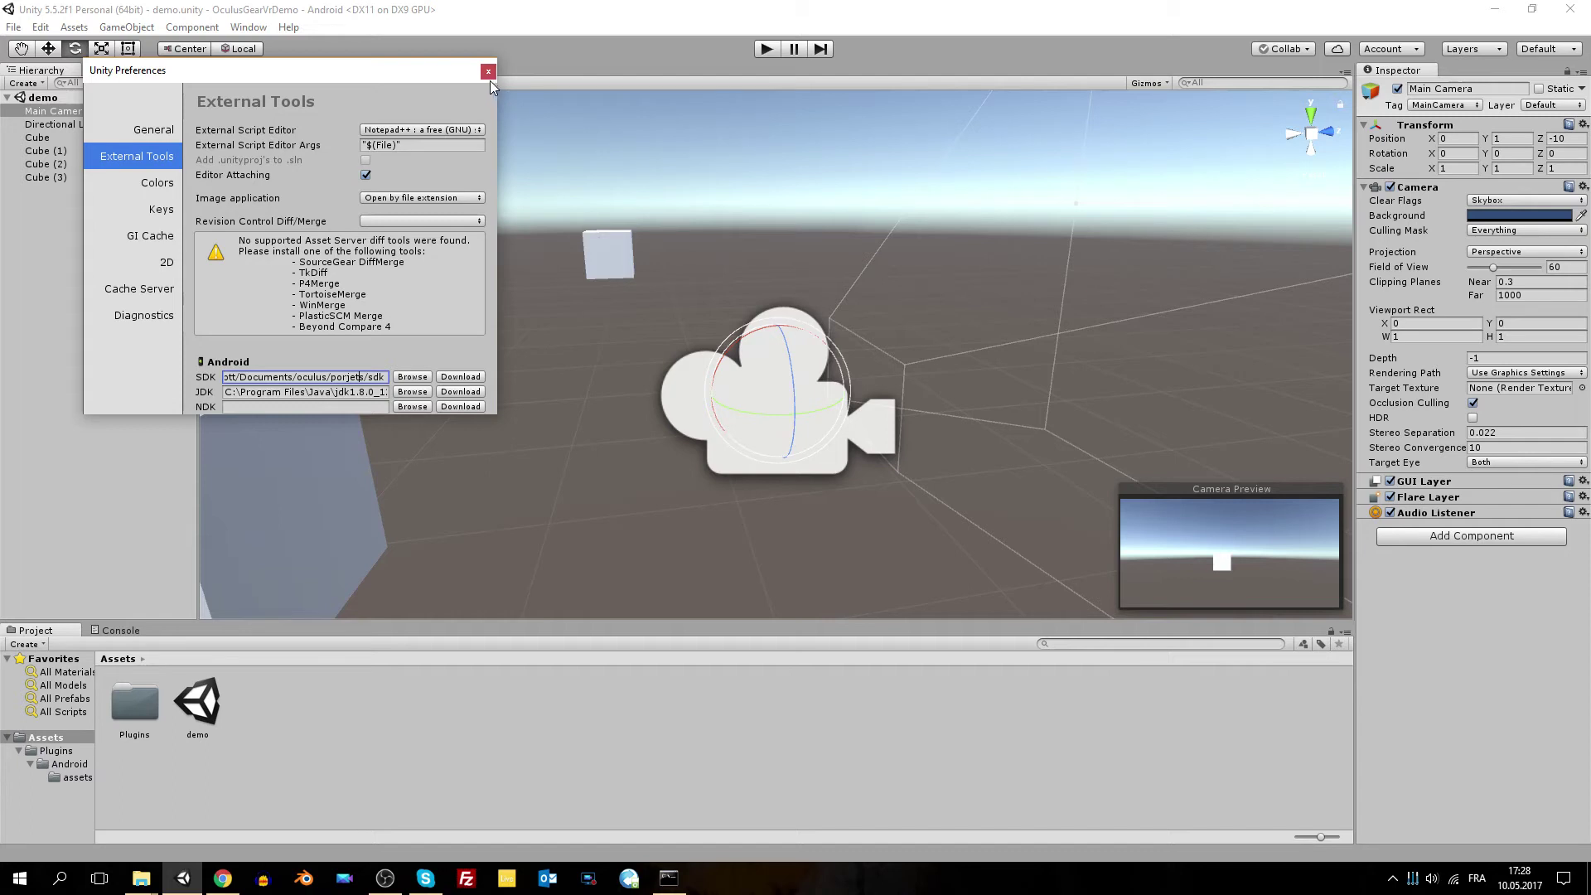
pyautogui.click(454, 130)
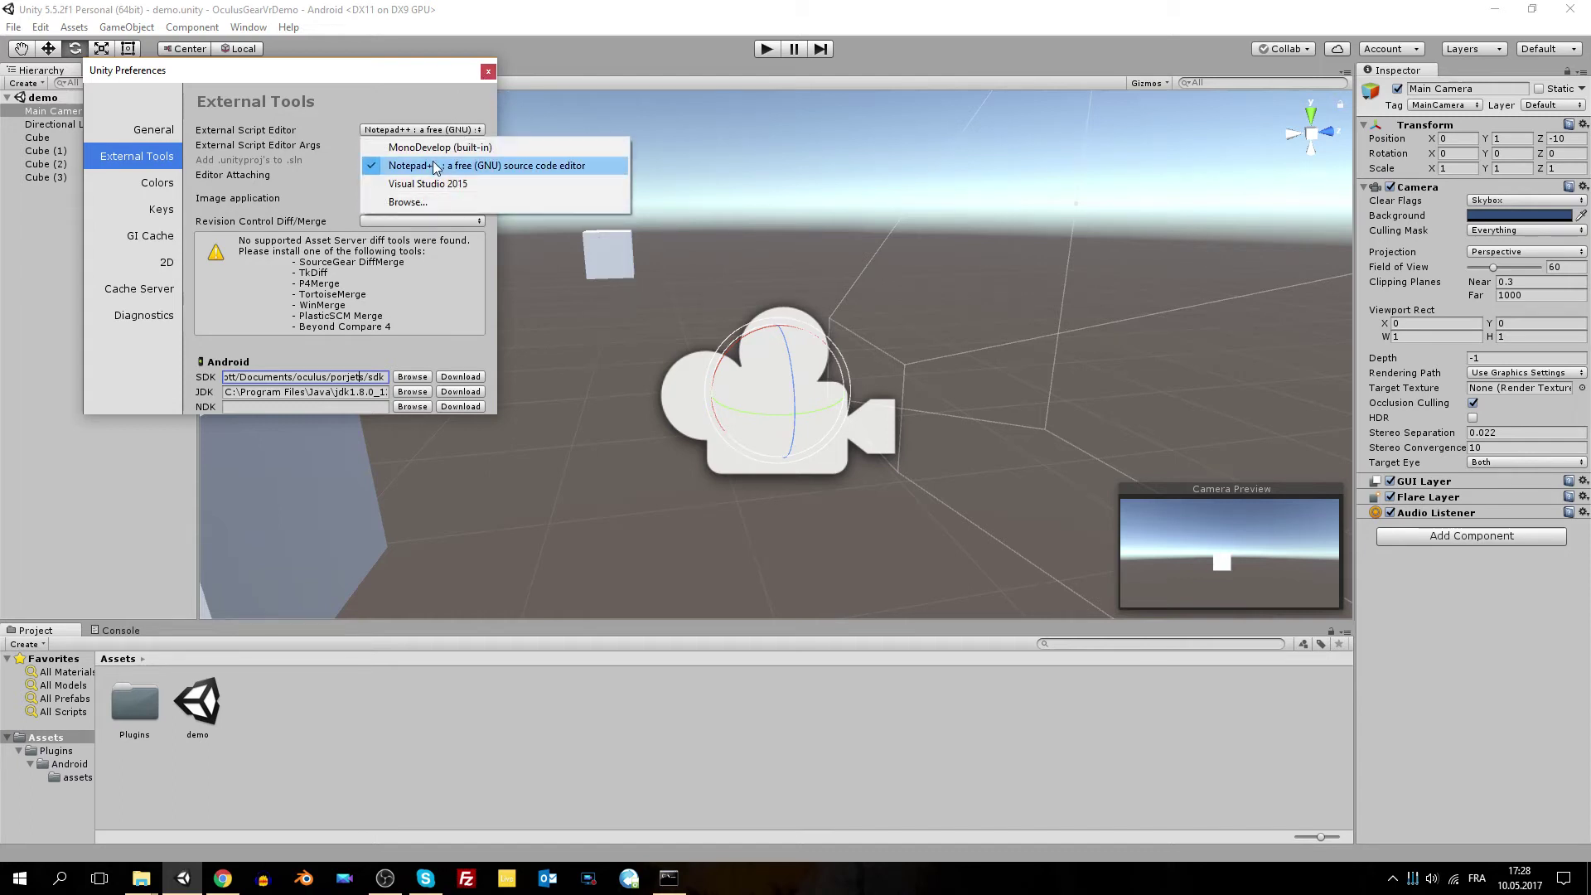
pyautogui.click(476, 79)
pyautogui.click(488, 72)
pyautogui.moveTo(513, 375); pyautogui.dragTo(579, 405, button='right')
pyautogui.press('s')
pyautogui.press('a')
pyautogui.press('s')
pyautogui.press('d')
pyautogui.press('w')
pyautogui.press('d')
pyautogui.press('w')
pyautogui.press('s')
# - Reopen the build settings and review the Android player settings, including virtual reality, identification and configuration options
pyautogui.click(12, 27)
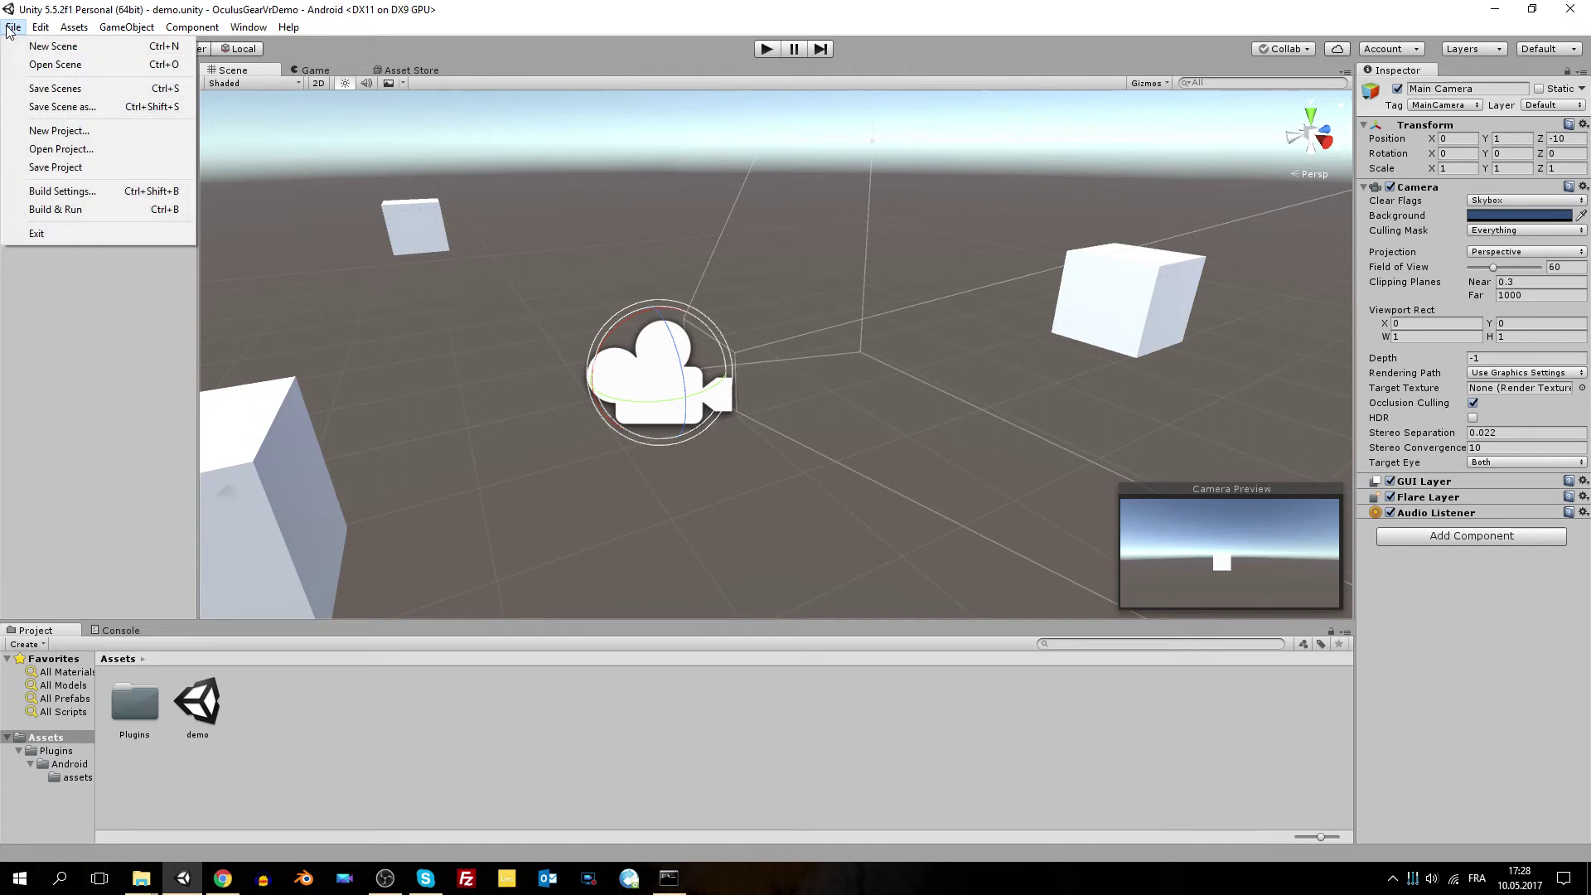
pyautogui.click(66, 191)
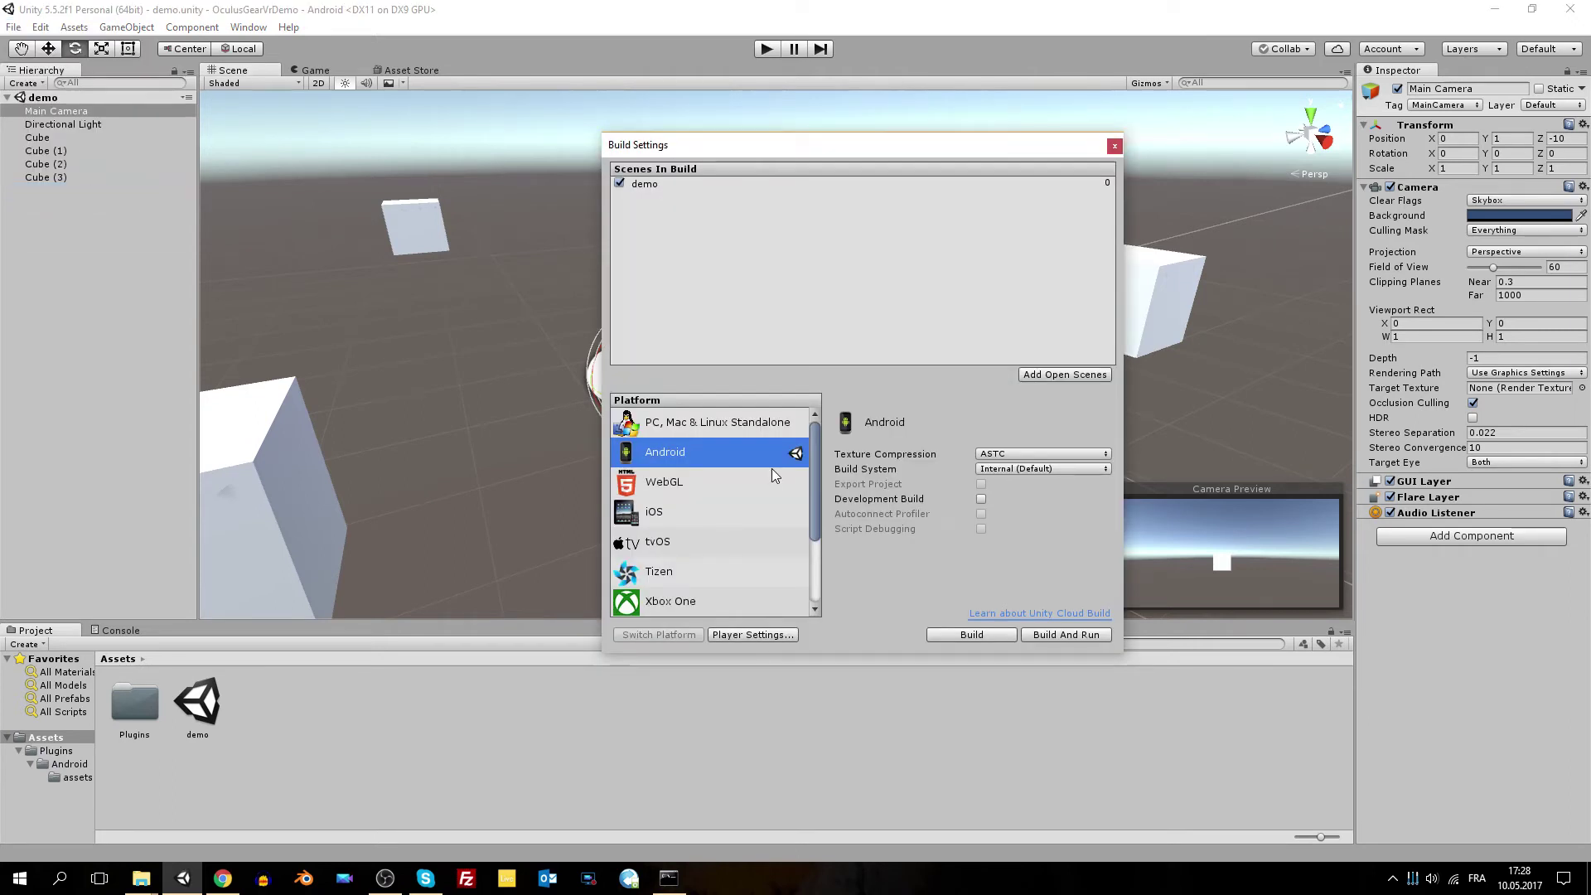
pyautogui.click(753, 634)
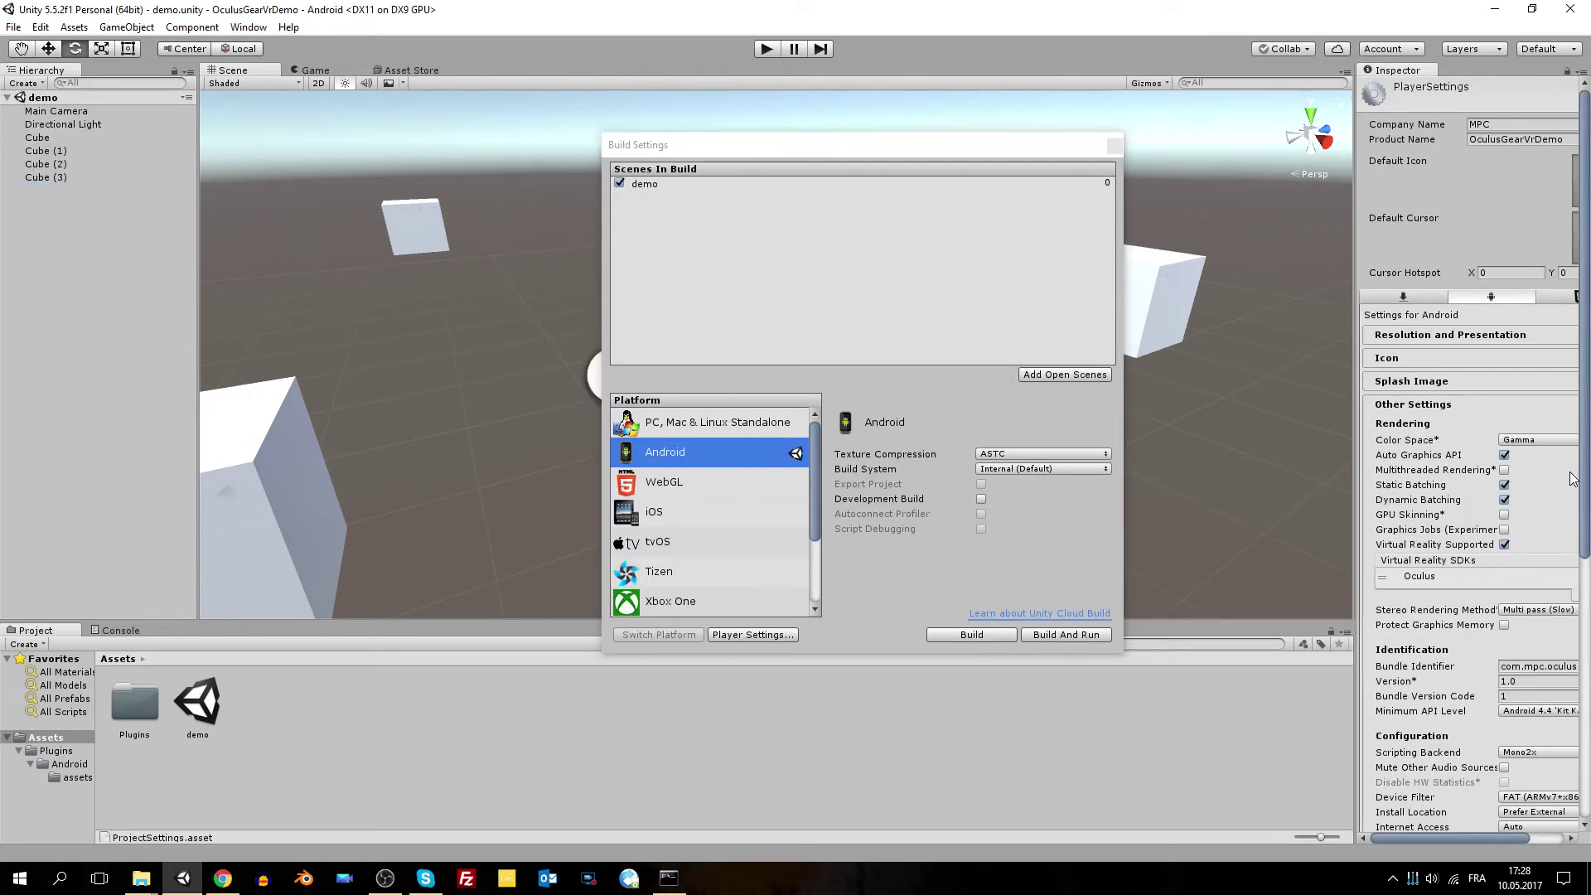
pyautogui.moveTo(1471, 843); pyautogui.dragTo(1506, 840)
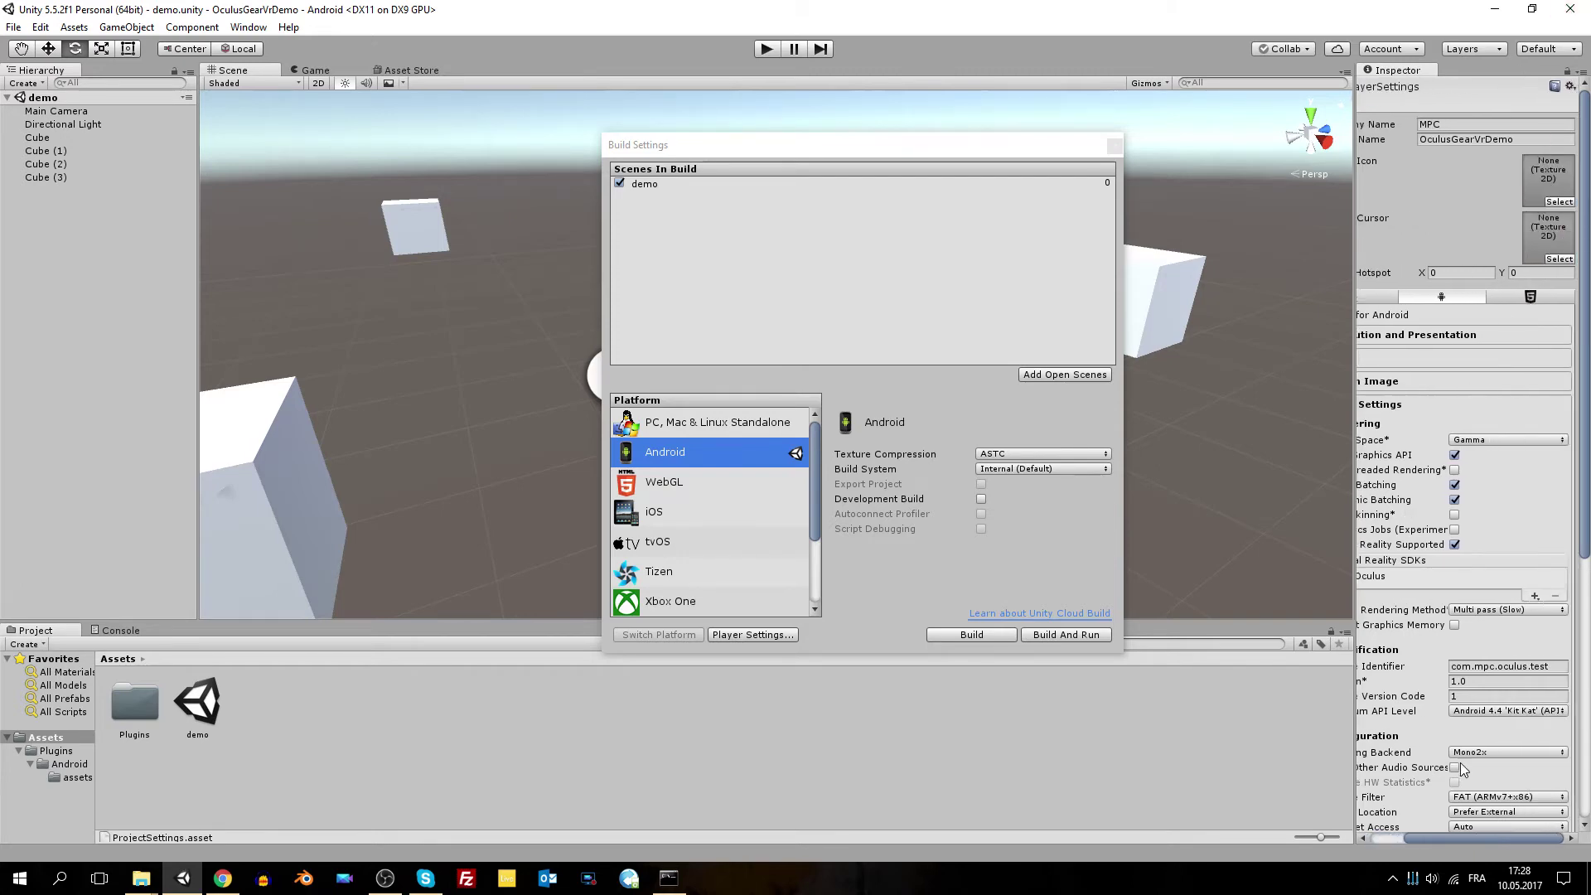
pyautogui.moveTo(1459, 840); pyautogui.dragTo(1399, 840)
pyautogui.scroll(-10, 1476, 497)
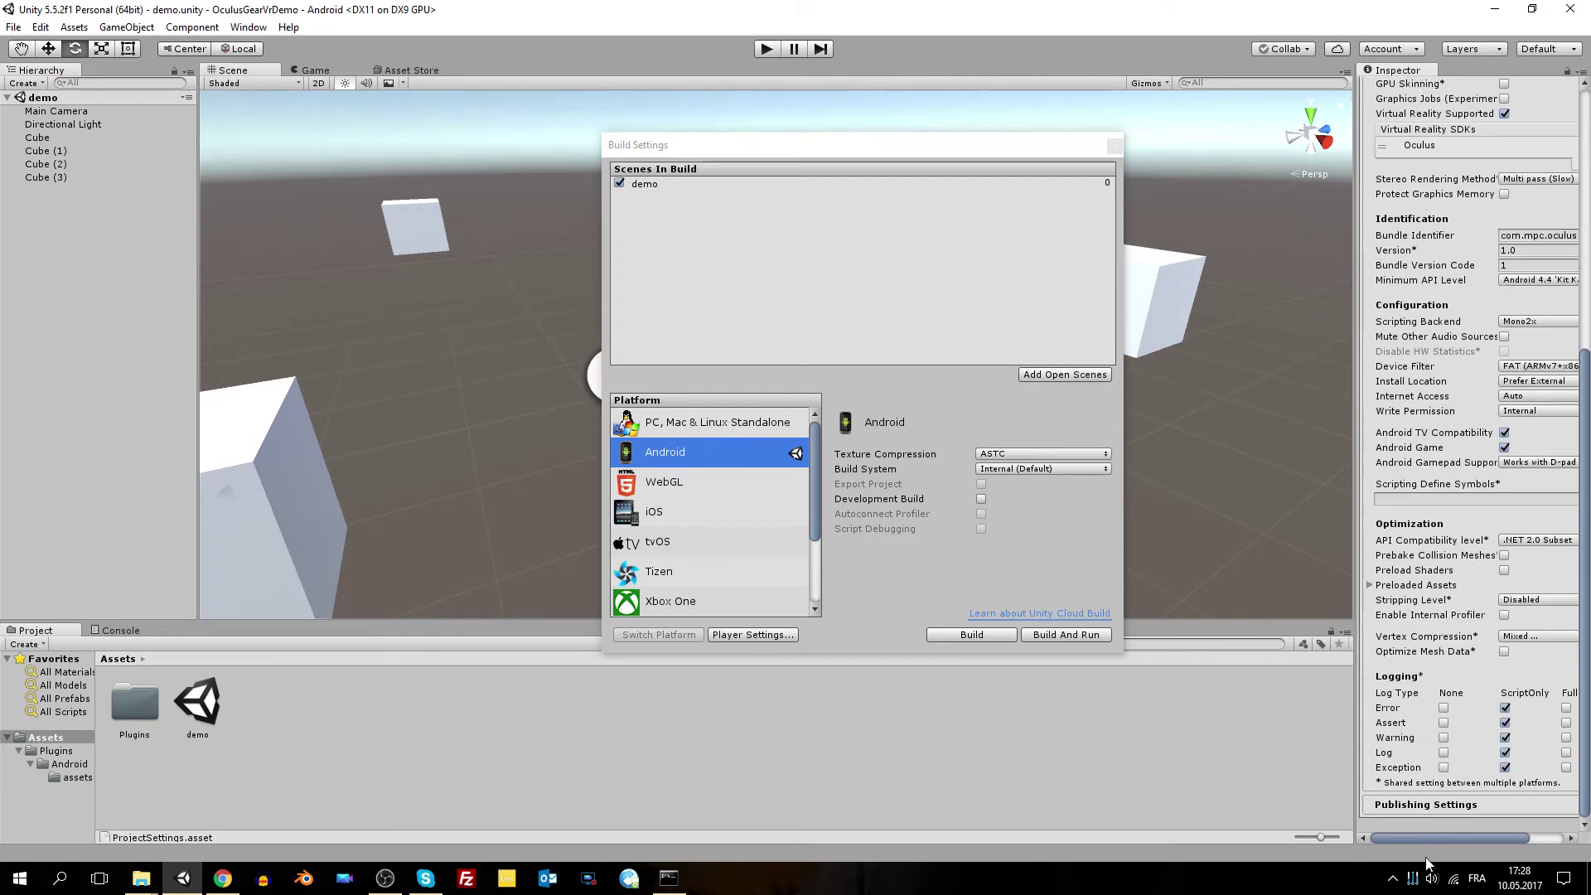
pyautogui.scroll(10, 1475, 547)
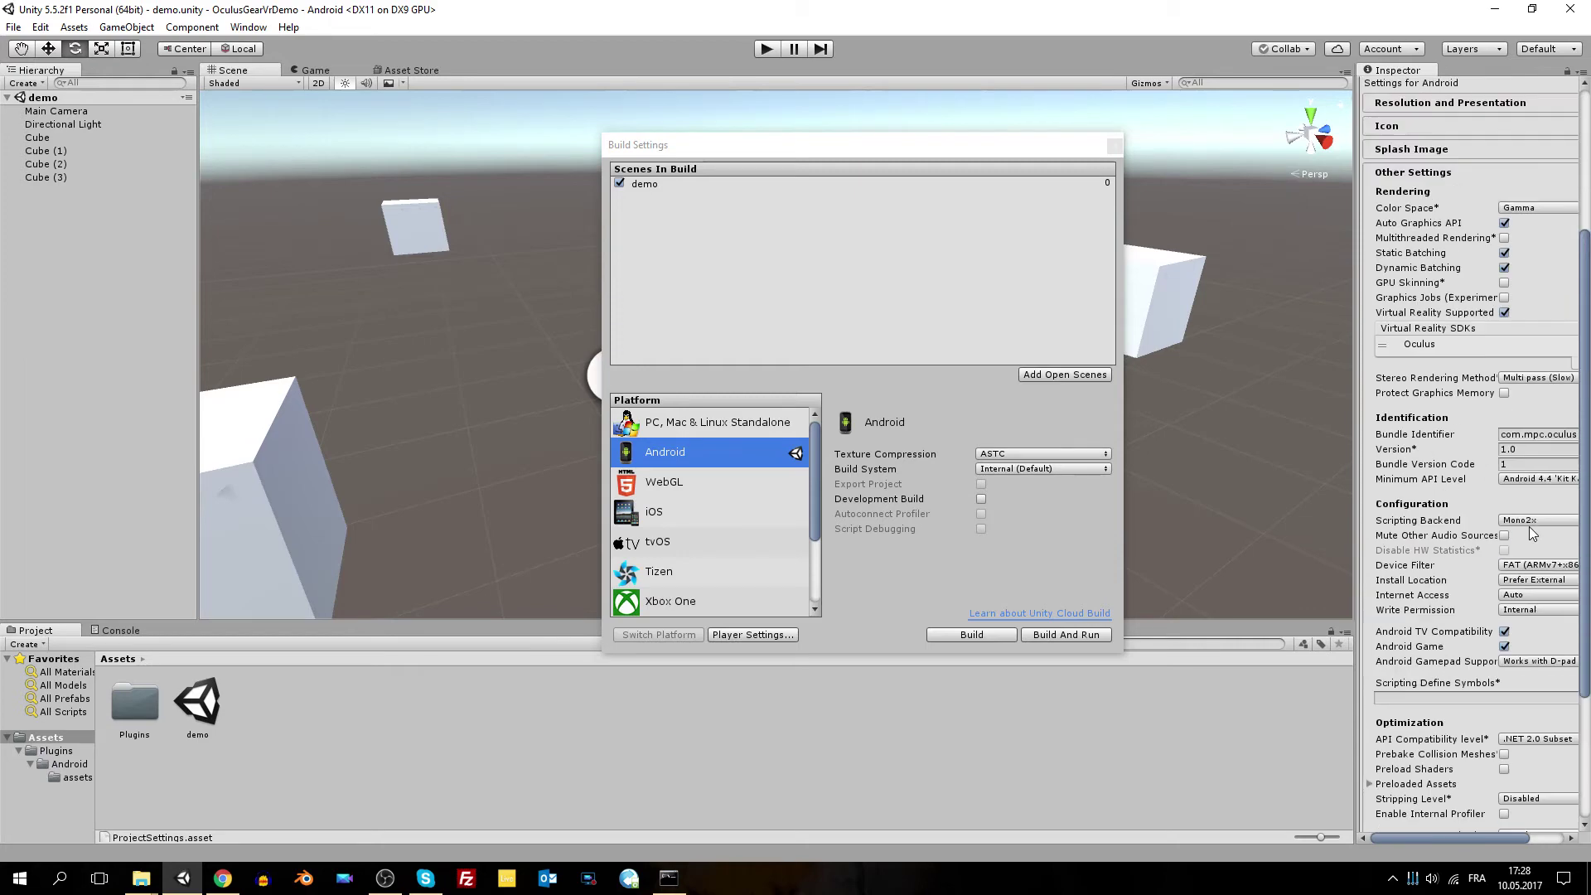
# - Build the Android app as an APK named test in the OculusGearVrDemo project folder
pyautogui.click(961, 640)
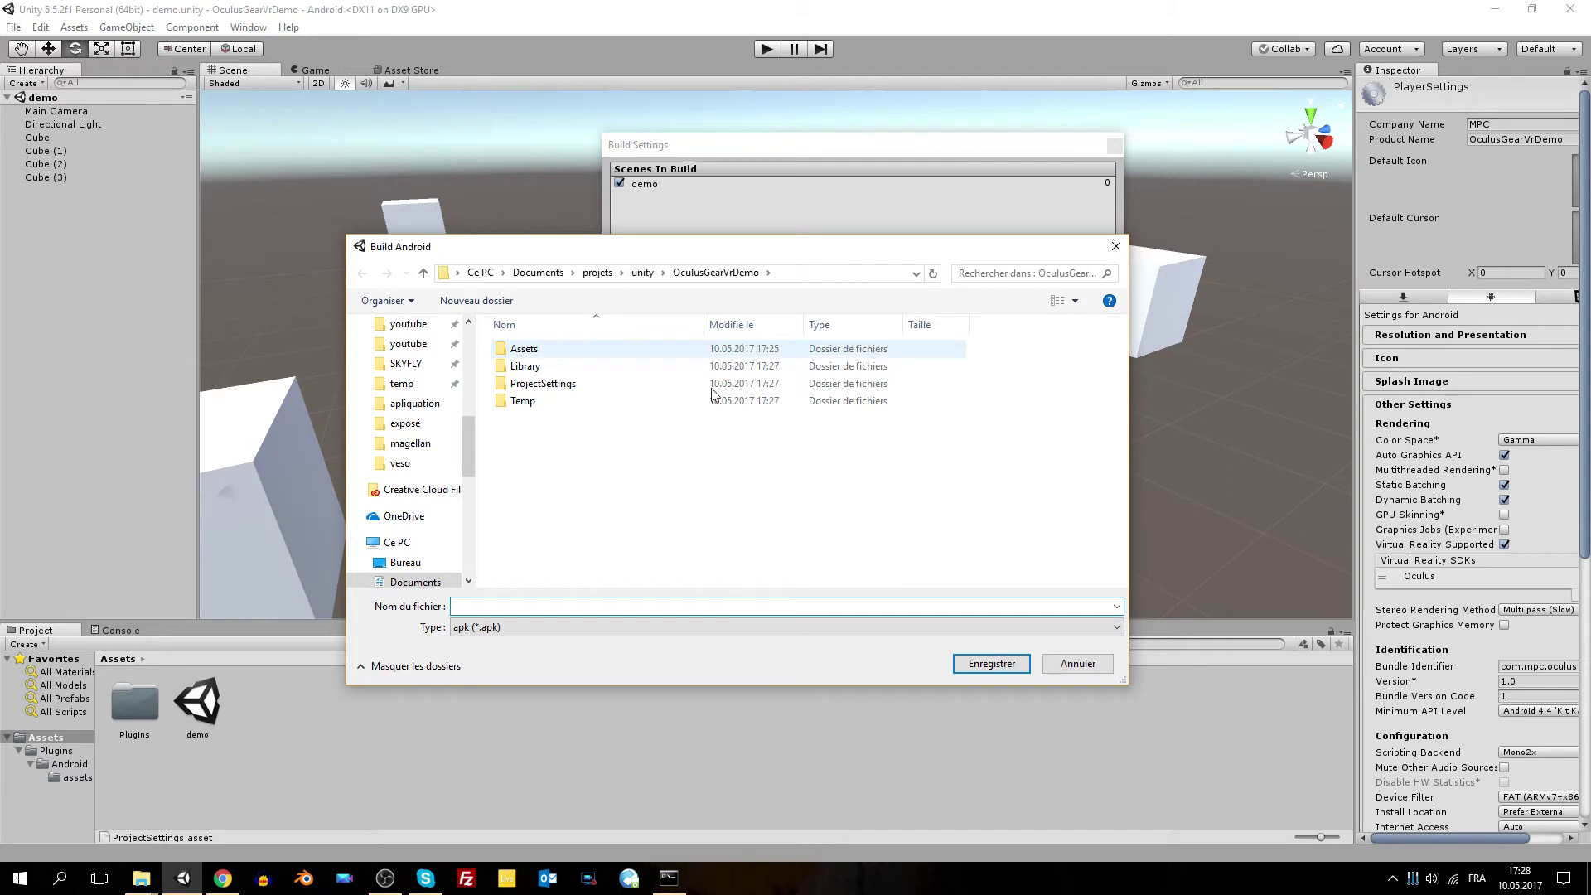
pyautogui.write('test')
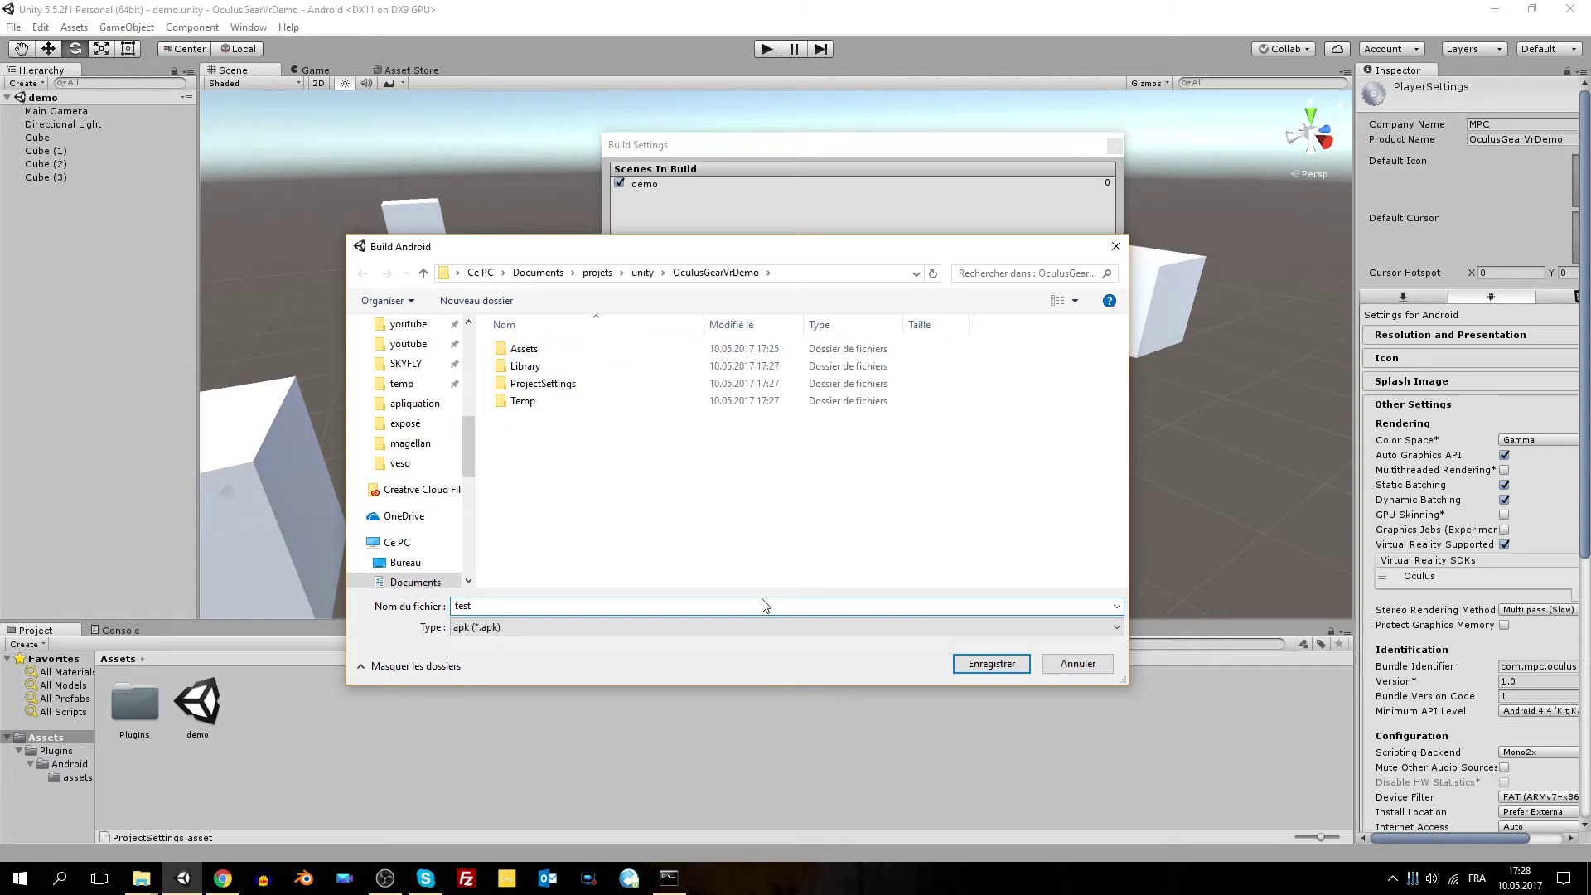
pyautogui.click(991, 664)
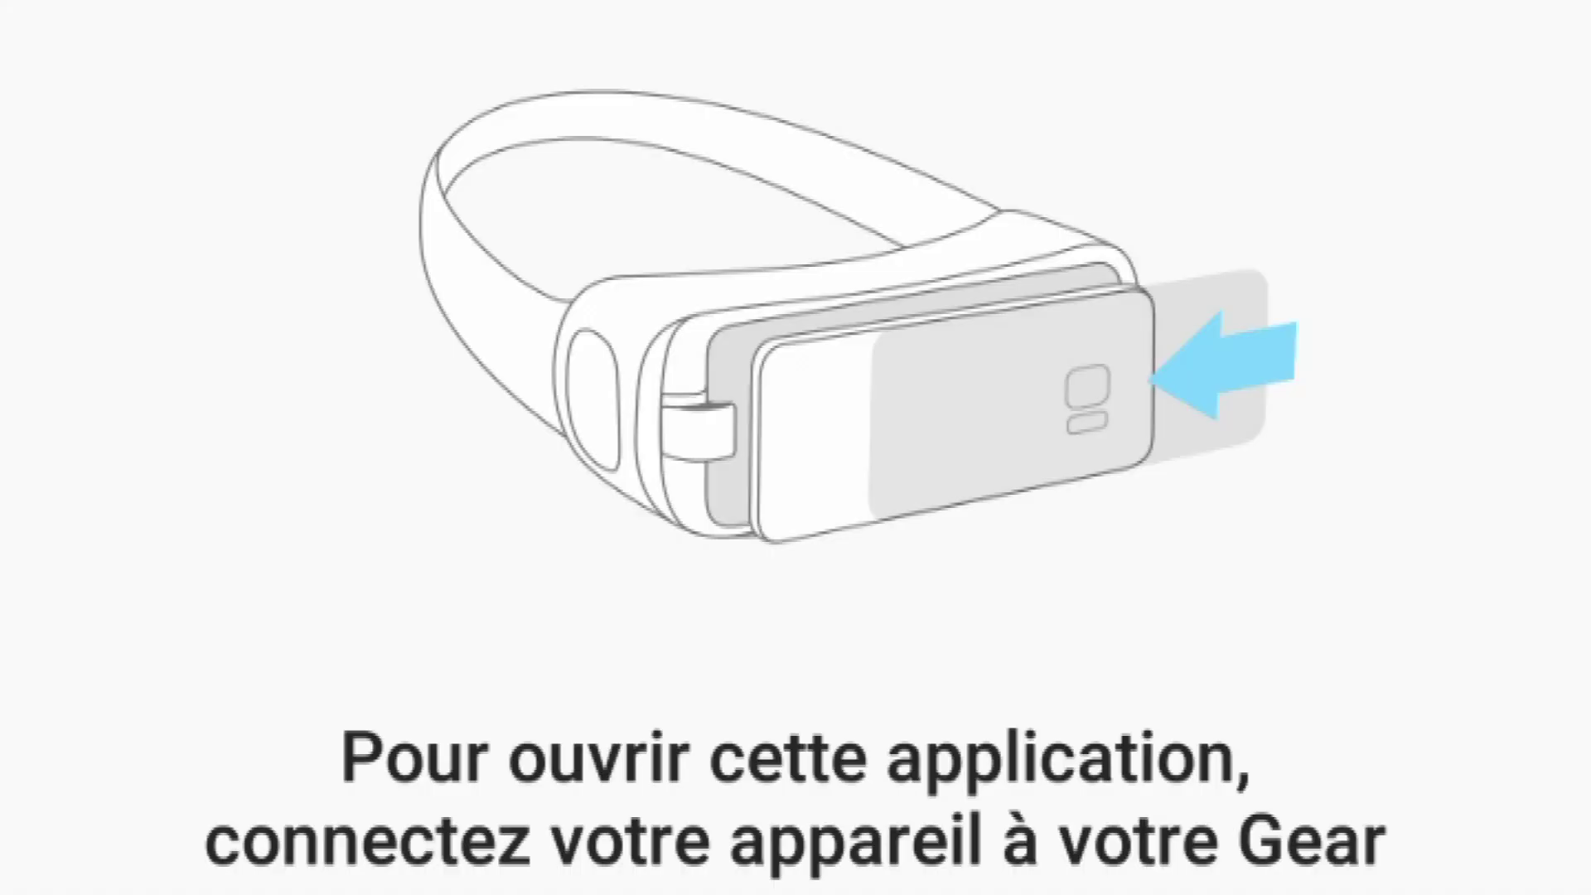